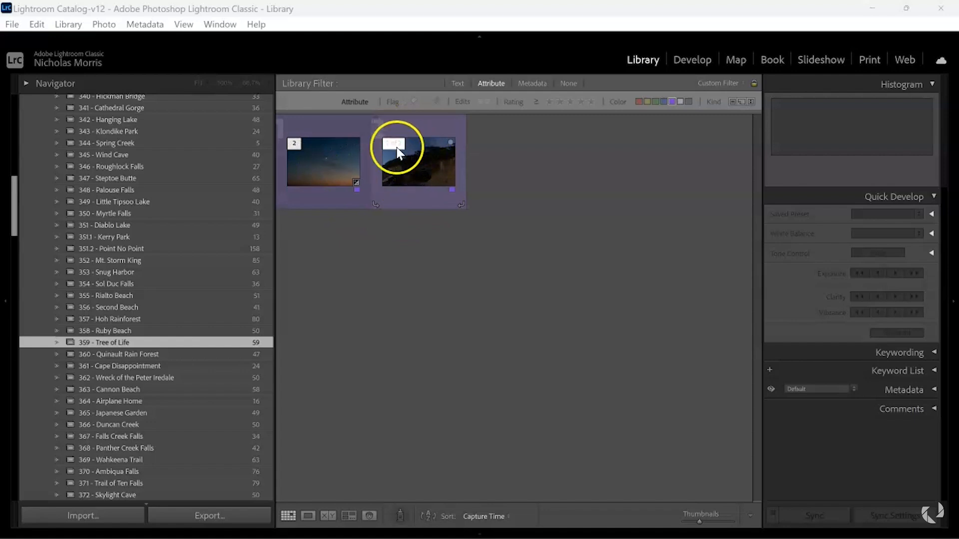
Step: Develop the tree photo with Exposure +1.87, Contrast -19, Highlights -37, Shadows +30, Whites +14 and Blacks +9, and fine-tune its white balance
{"action": "double_click", "coordinate": [426, 165]}
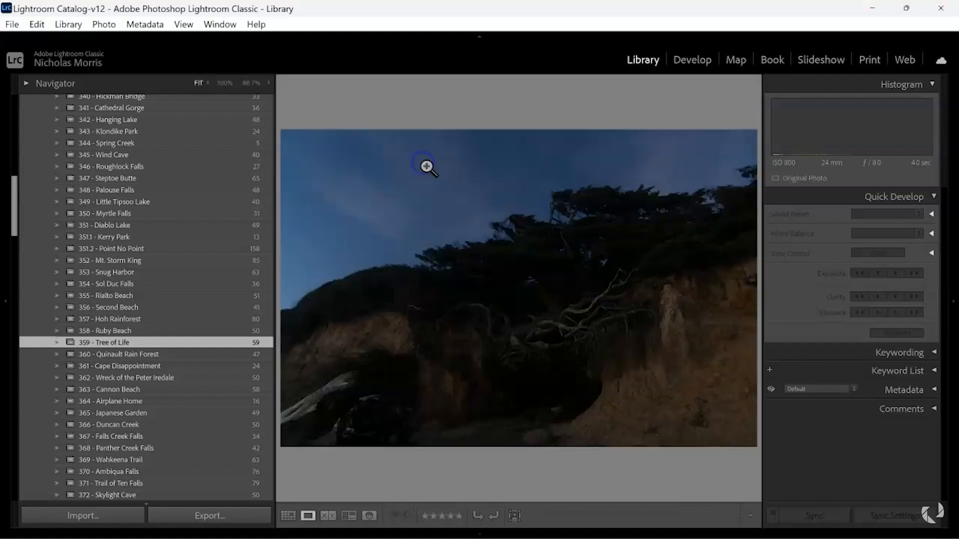
{"action": "left_click", "coordinate": [701, 68]}
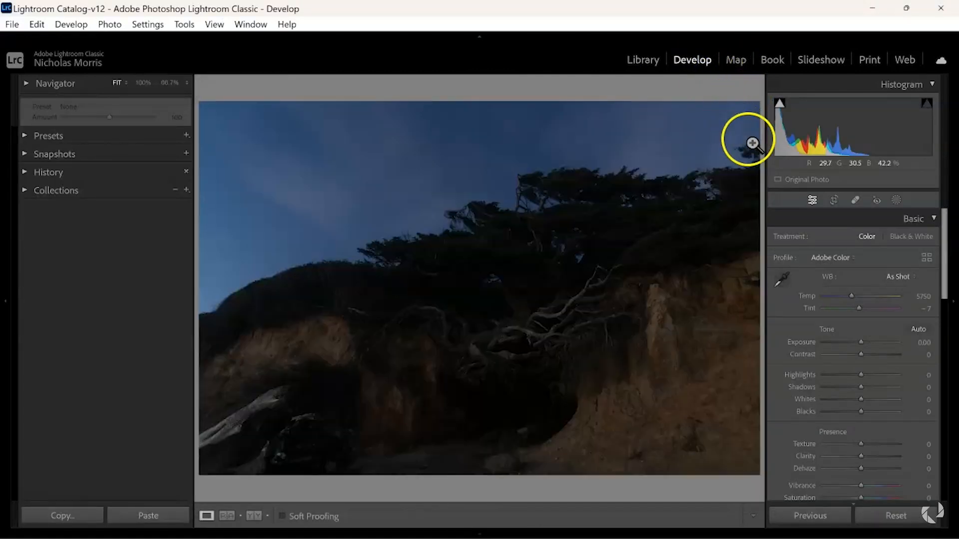
{"action": "left_click_drag", "start_coordinate": [866, 341], "coordinate": [872, 388]}
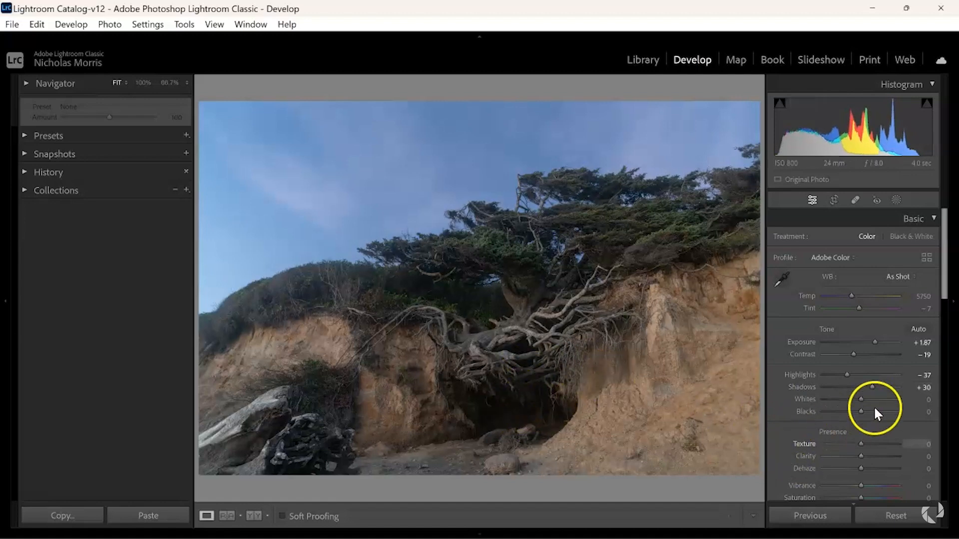
{"action": "left_click_drag", "start_coordinate": [861, 399], "coordinate": [872, 409]}
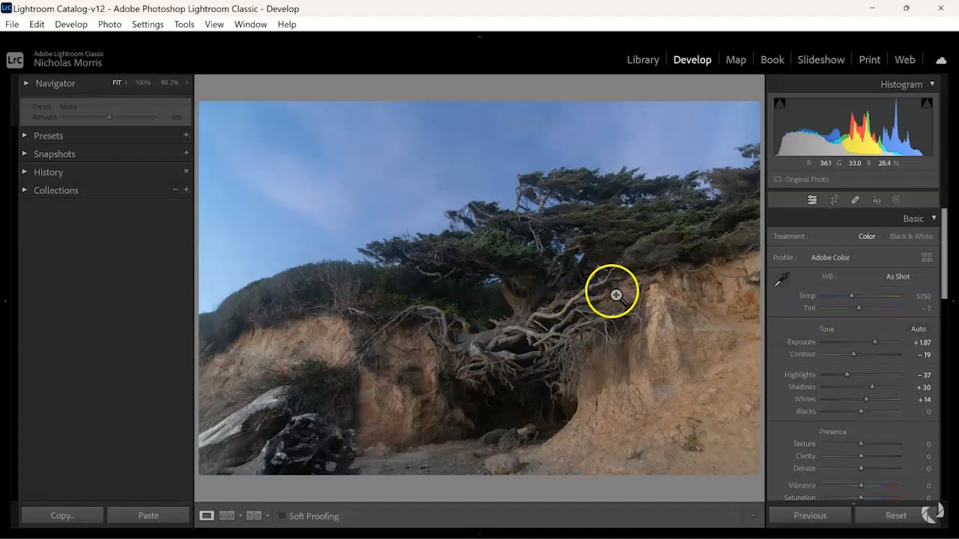
{"action": "mouse_move", "coordinate": [861, 410]}
{"action": "left_mouse_down"}
{"action": "mouse_move", "coordinate": [872, 410]}
{"action": "mouse_move", "coordinate": [857, 417]}
{"action": "mouse_move", "coordinate": [867, 422]}
{"action": "left_mouse_up"}
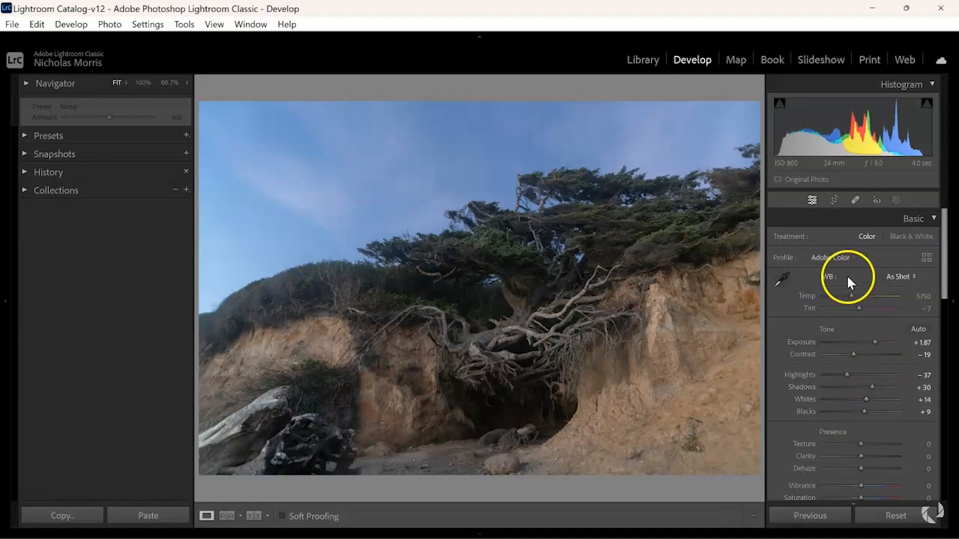
{"action": "left_click_drag", "start_coordinate": [851, 296], "coordinate": [870, 308]}
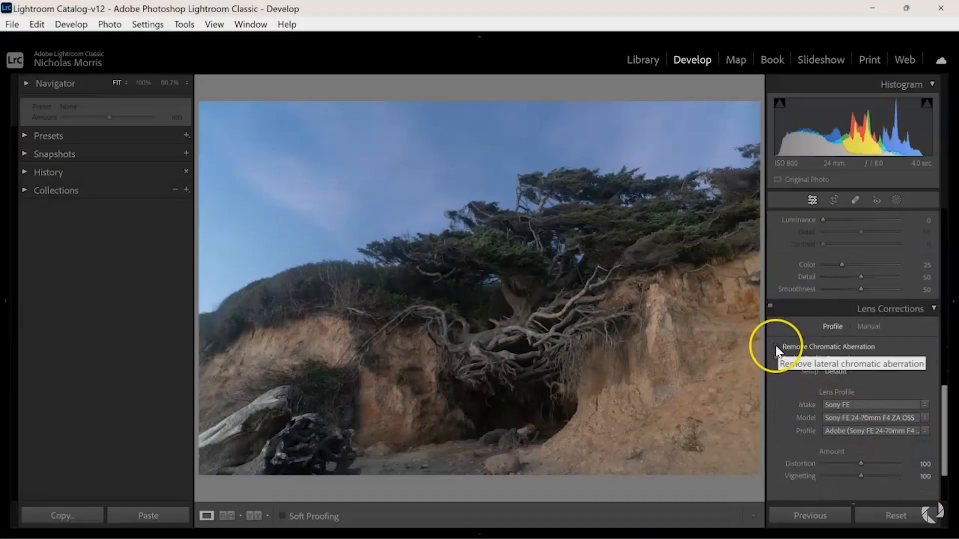
Step: Enable Remove Chromatic Aberration, compare the tree photo with and without lens profile corrections, and leave the profile corrections off
{"action": "left_click", "coordinate": [777, 347]}
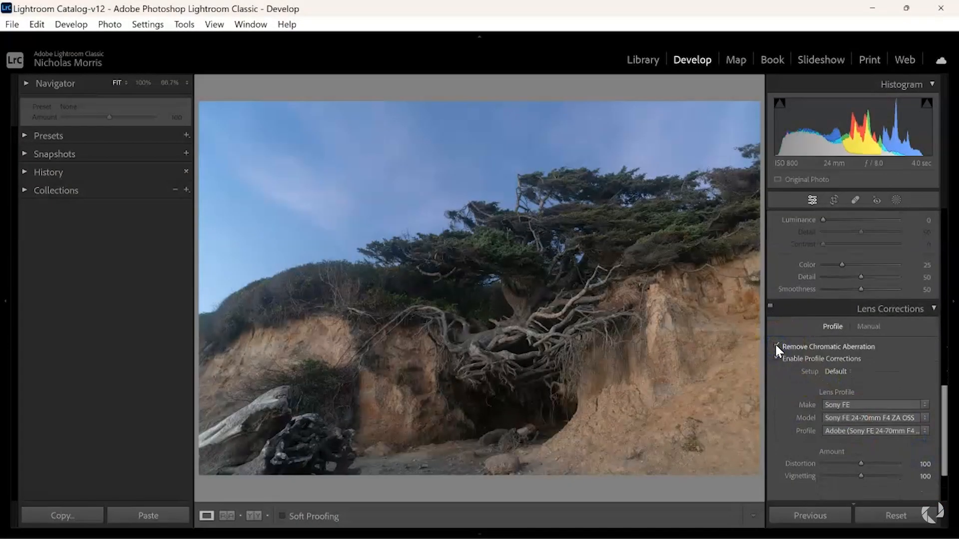
{"action": "left_click", "coordinate": [774, 358]}
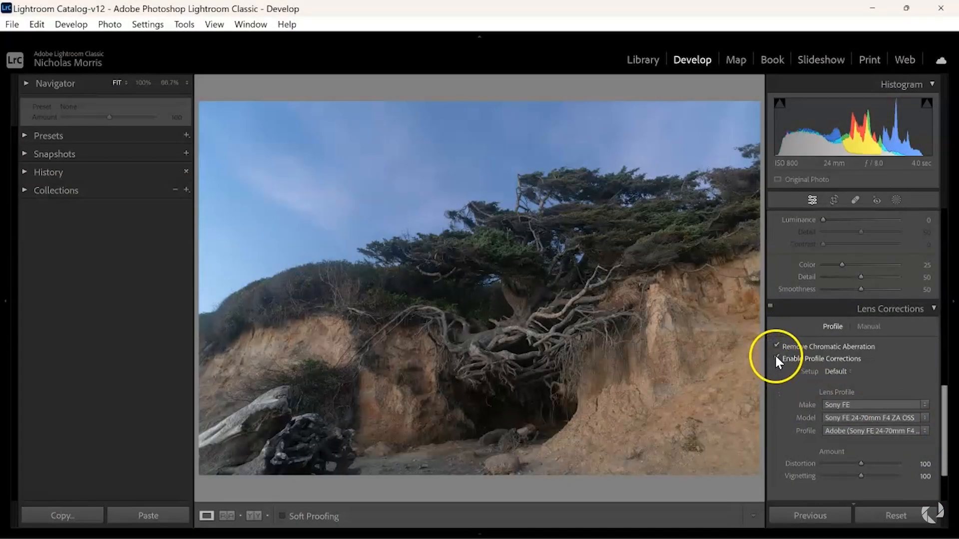
{"action": "left_click", "coordinate": [776, 358]}
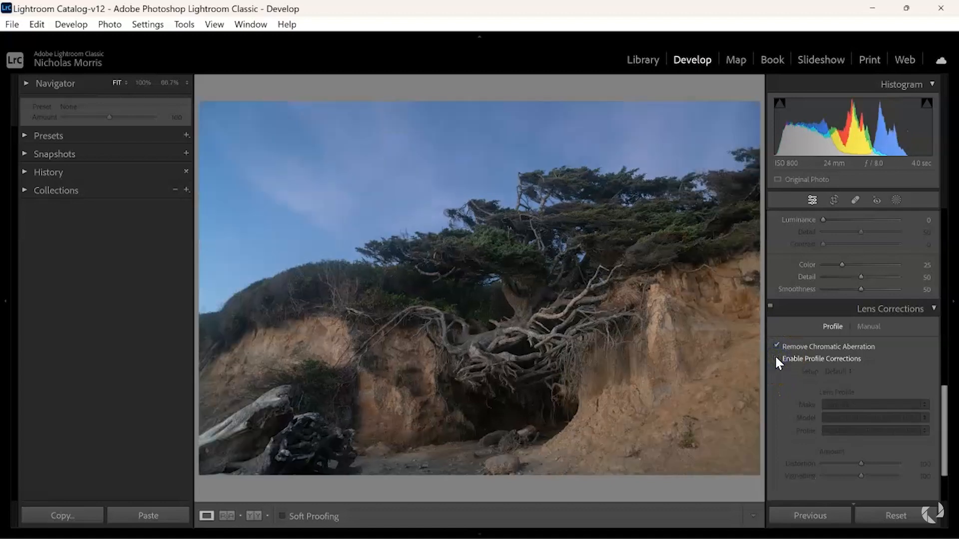
{"action": "left_click", "coordinate": [775, 358]}
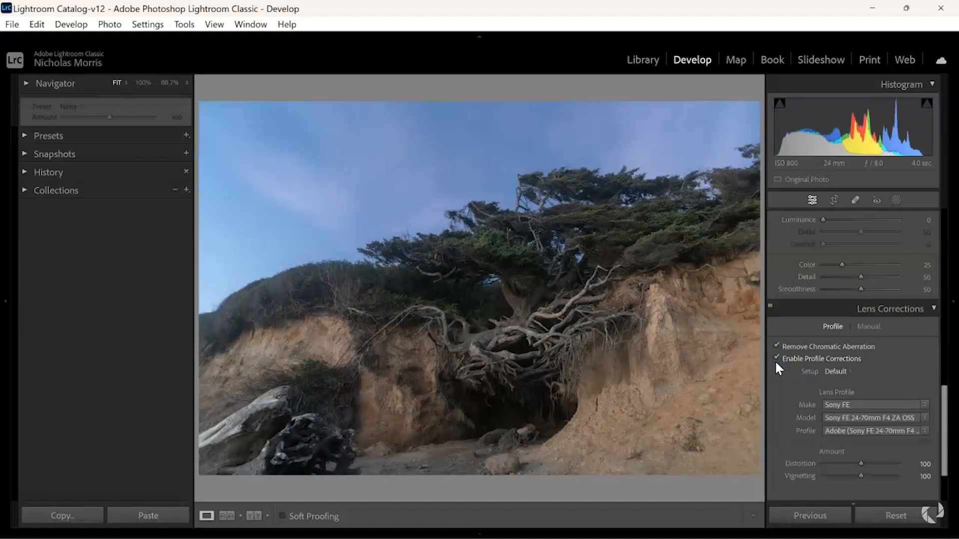
{"action": "left_click", "coordinate": [776, 359]}
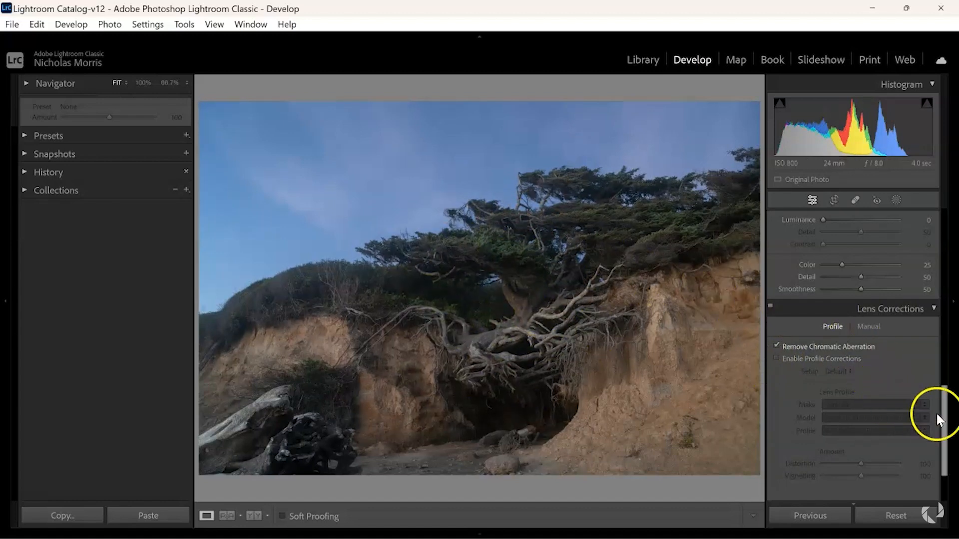
Step: Inspect the dark hollow beneath the tree roots at 66.7% magnification and return to the full photo
{"action": "left_click_drag", "start_coordinate": [949, 419], "coordinate": [953, 369]}
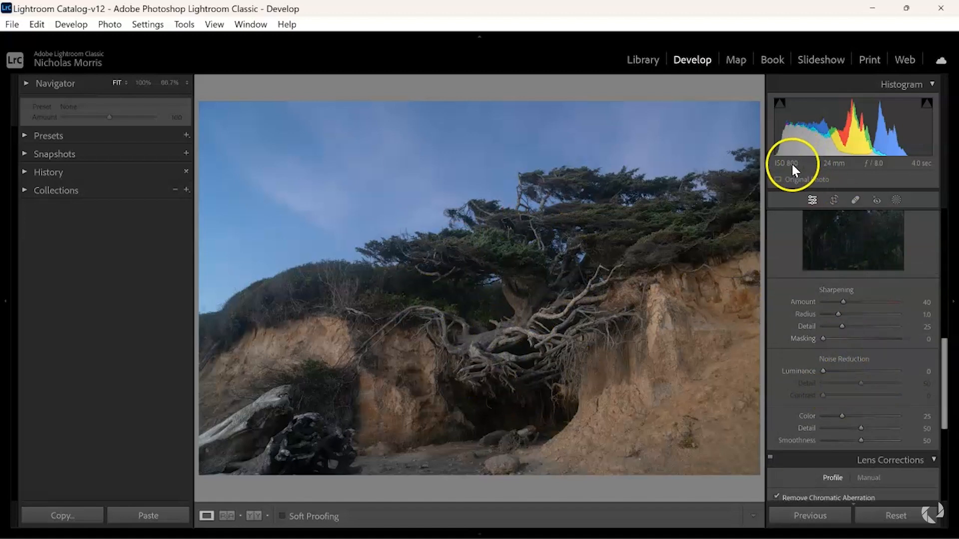
{"action": "left_click", "coordinate": [489, 402]}
{"action": "left_click_drag", "start_coordinate": [489, 404], "coordinate": [529, 297]}
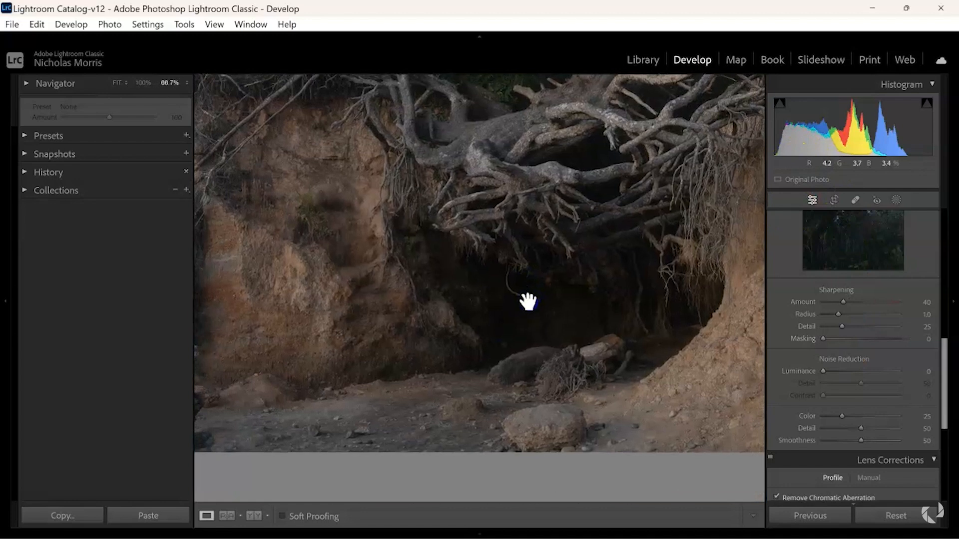
{"action": "left_click", "coordinate": [531, 302]}
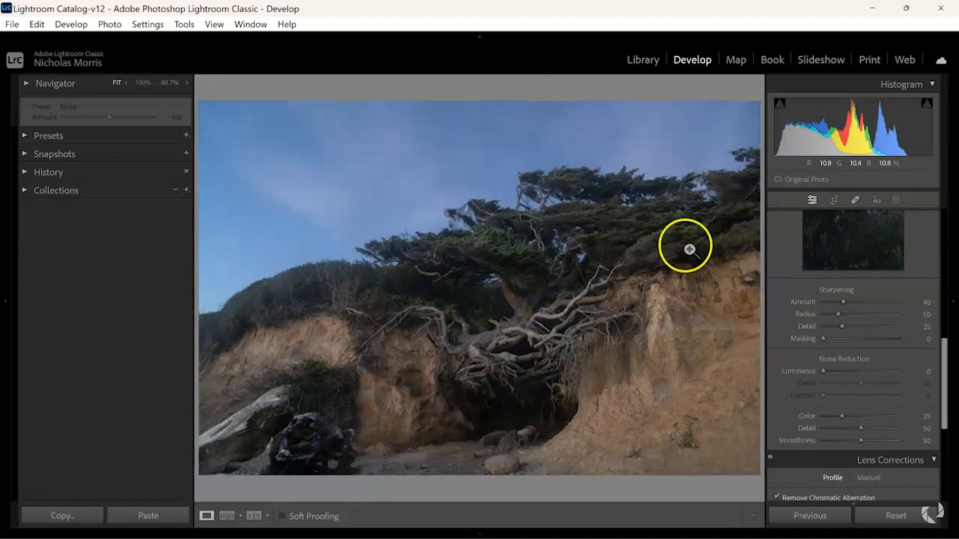
Step: Return to the Library grid and open the crescent-moon sunset sky photo in the Develop module
{"action": "left_click", "coordinate": [645, 60]}
{"action": "left_click", "coordinate": [289, 516]}
{"action": "left_click", "coordinate": [349, 166]}
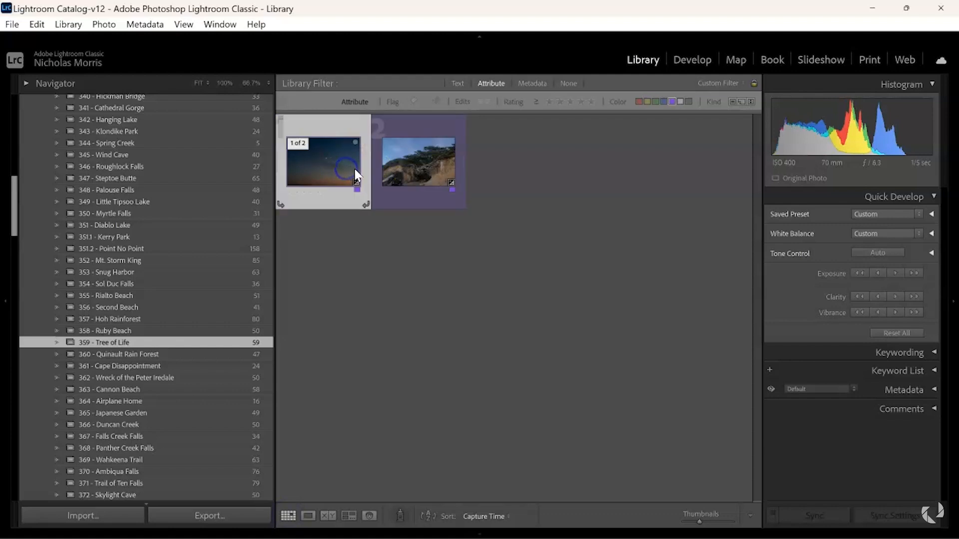
{"action": "double_click", "coordinate": [333, 156]}
{"action": "left_click", "coordinate": [699, 59]}
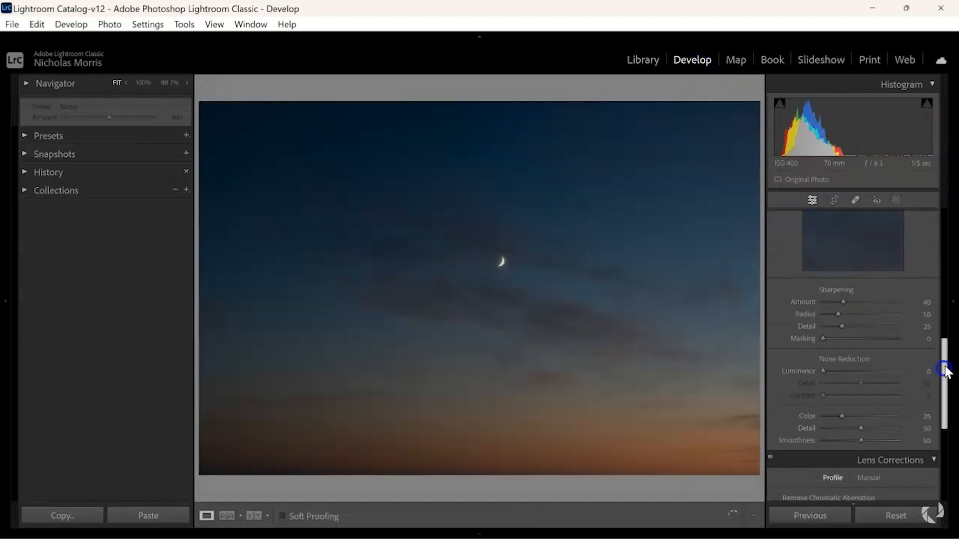
Step: Set the moon sky photo's Temp to 5729, Highlights to +8 and Shadows to +16
{"action": "left_click_drag", "start_coordinate": [944, 370], "coordinate": [948, 246]}
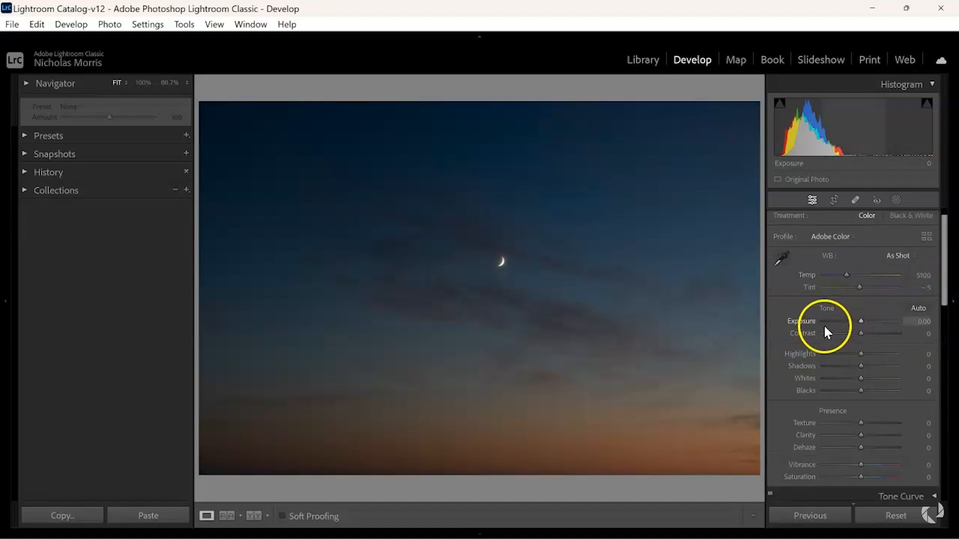
{"action": "left_click", "coordinate": [847, 276]}
{"action": "mouse_move", "coordinate": [847, 277]}
{"action": "left_mouse_down"}
{"action": "mouse_move", "coordinate": [856, 277]}
{"action": "mouse_move", "coordinate": [849, 286]}
{"action": "left_mouse_up"}
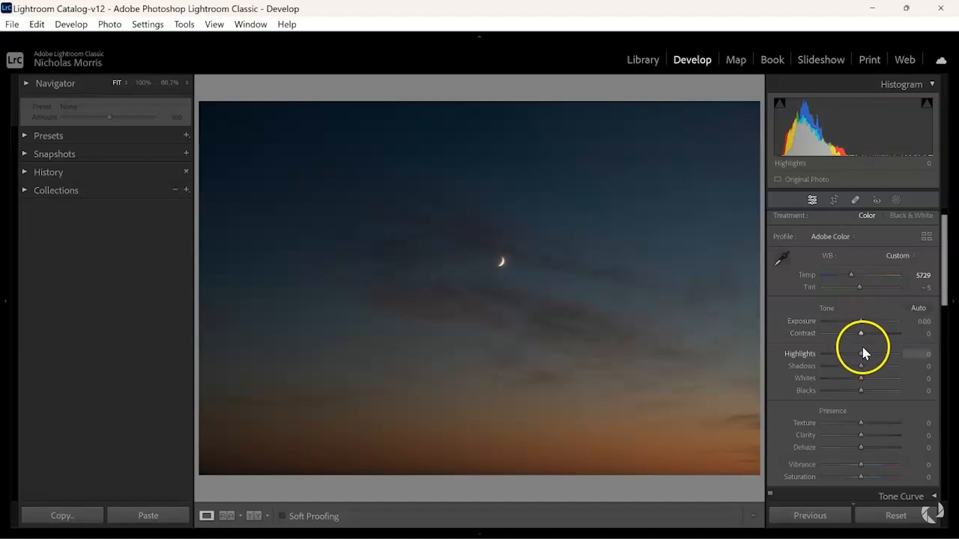
{"action": "left_click_drag", "start_coordinate": [861, 353], "coordinate": [867, 378]}
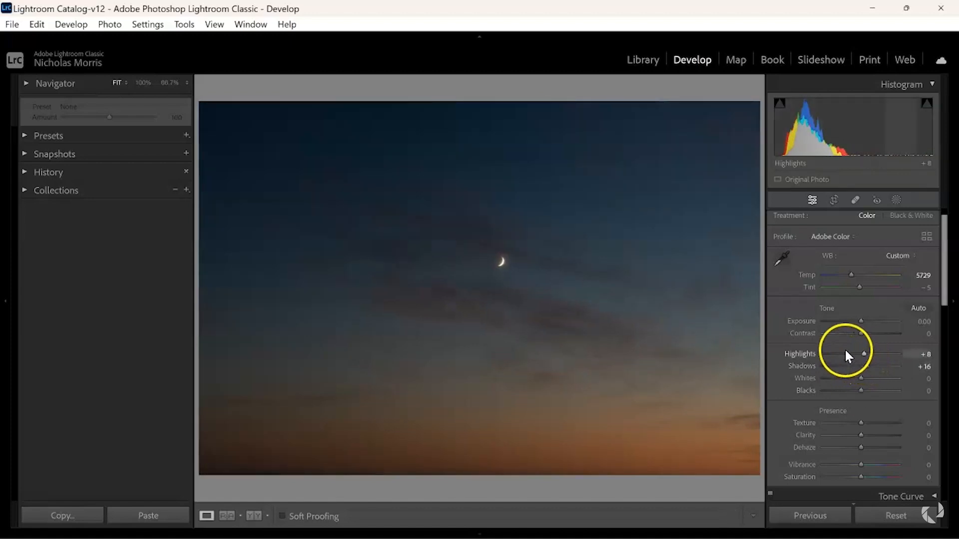
Step: Go back to the Library grid and send the tree photo to Adobe Photoshop 2023 for editing
{"action": "left_click", "coordinate": [640, 62]}
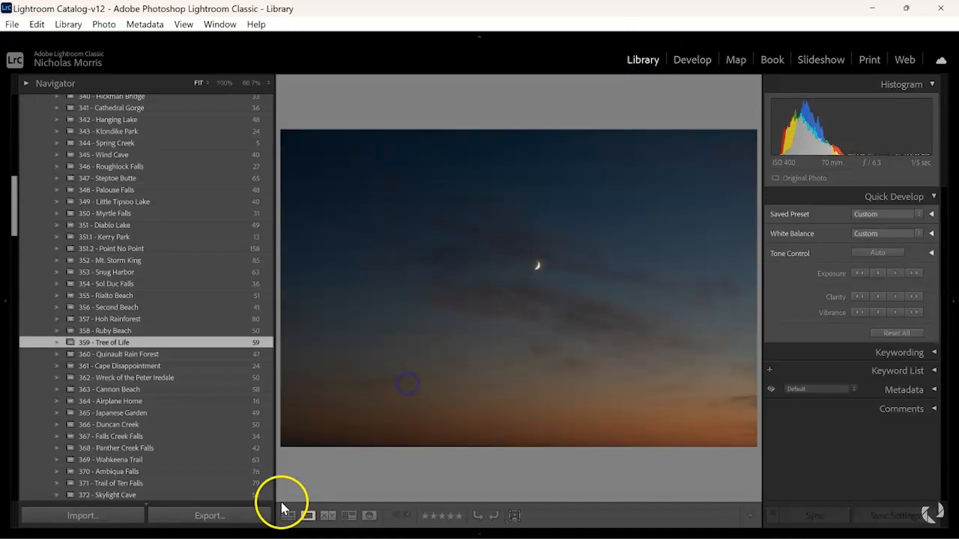
{"action": "left_click", "coordinate": [289, 517]}
{"action": "left_click", "coordinate": [426, 172]}
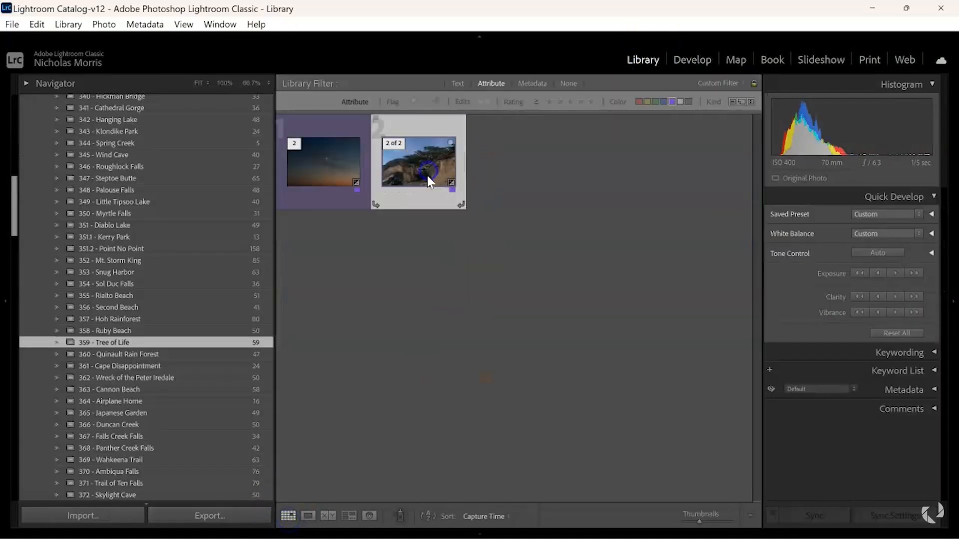
{"action": "left_click", "coordinate": [432, 173]}
{"action": "right_click", "coordinate": [433, 176]}
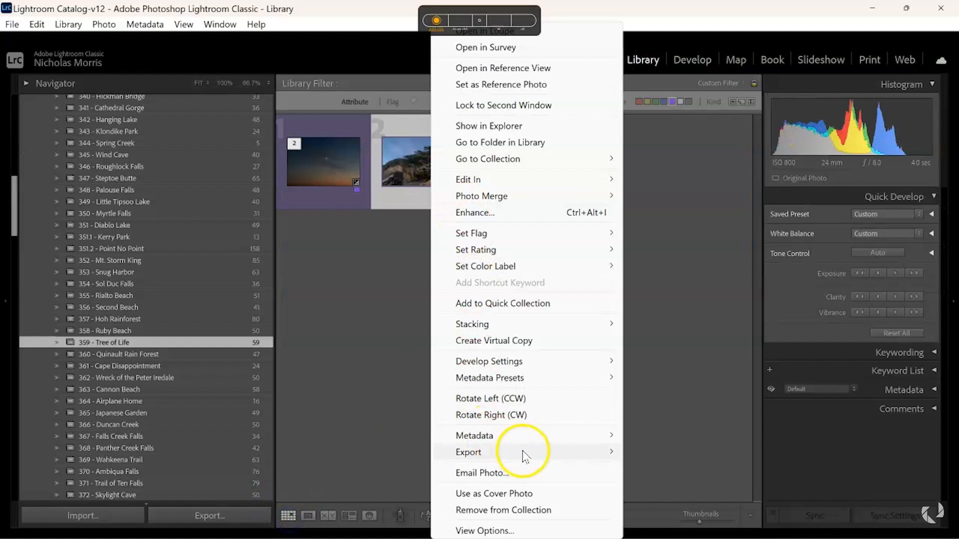
{"action": "mouse_move", "coordinate": [580, 181]}
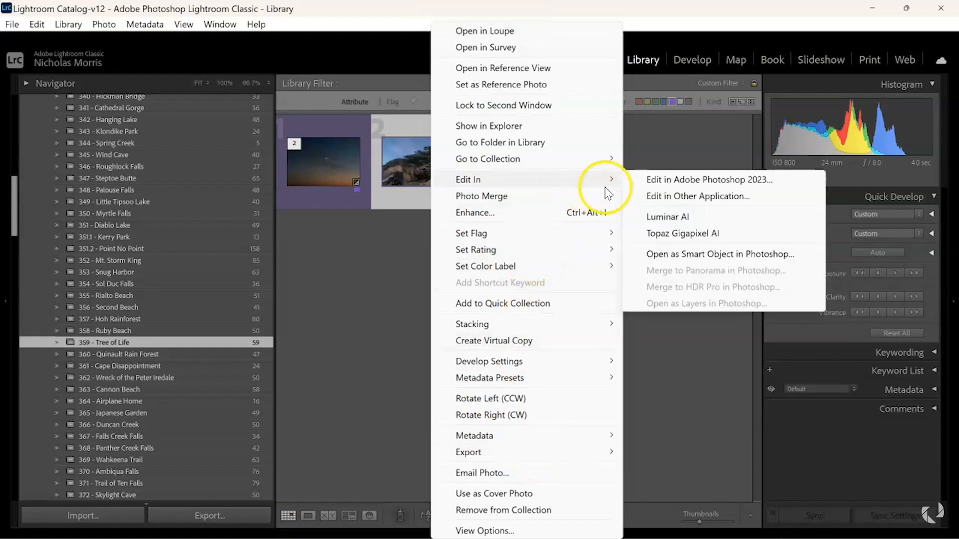
{"action": "left_click", "coordinate": [684, 181]}
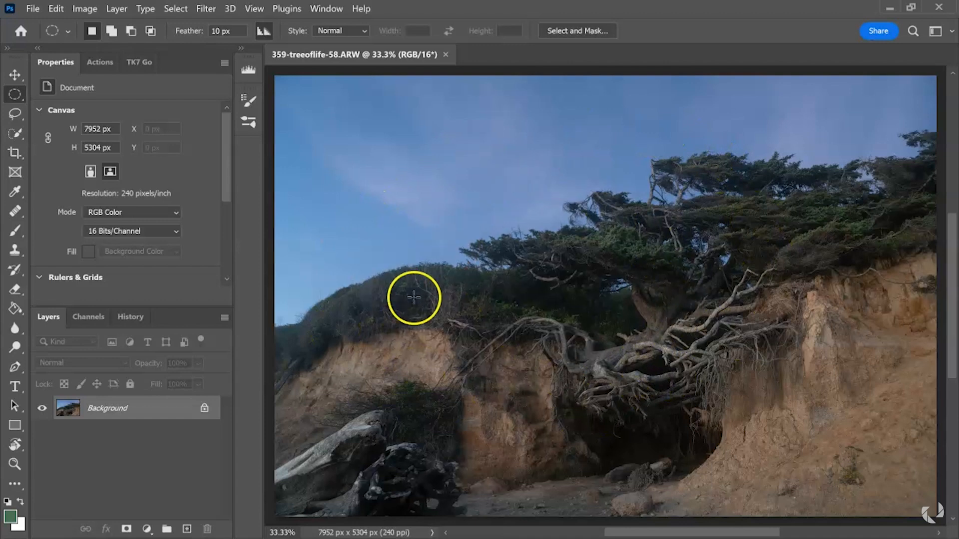
Step: Start Sky Replacement, import the crescent-moon sky photo into the Intricate Skies group and choose it as the new sky
{"action": "left_click", "coordinate": [63, 8]}
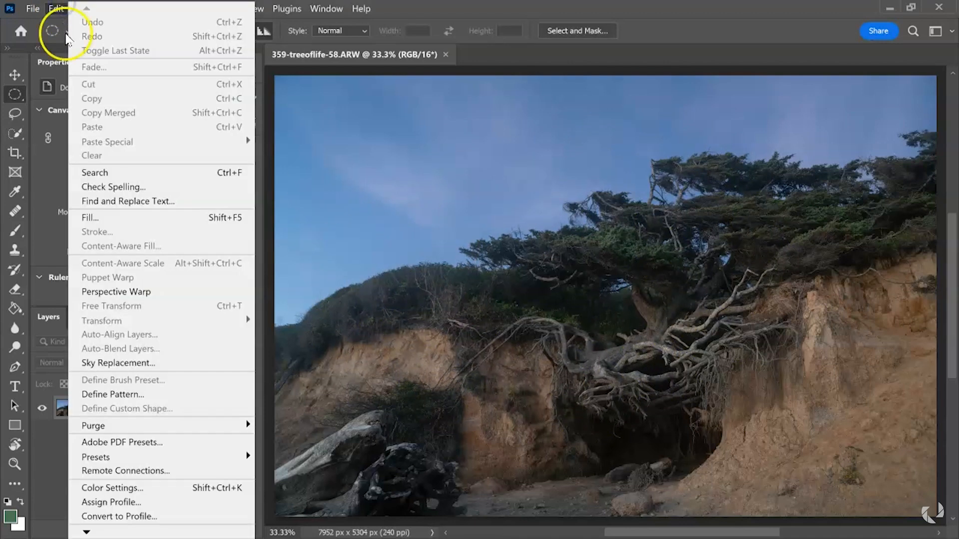
{"action": "left_click", "coordinate": [147, 364]}
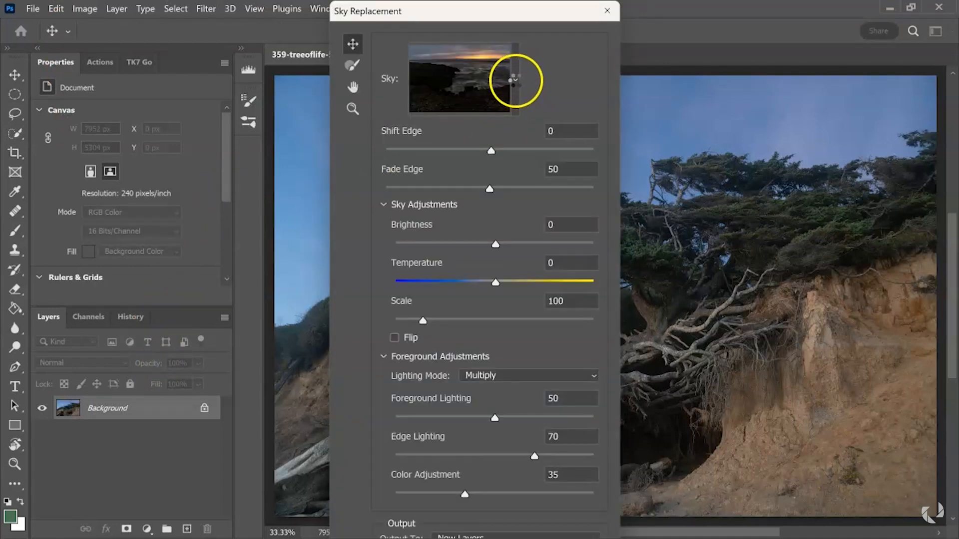
{"action": "left_click", "coordinate": [514, 80]}
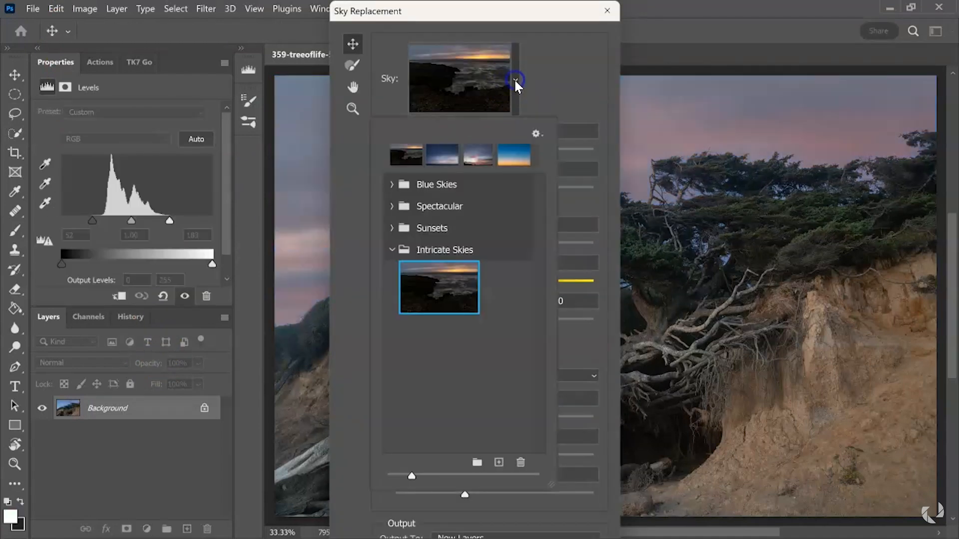
{"action": "left_click", "coordinate": [501, 465]}
{"action": "left_click", "coordinate": [572, 288]}
{"action": "left_click", "coordinate": [739, 477]}
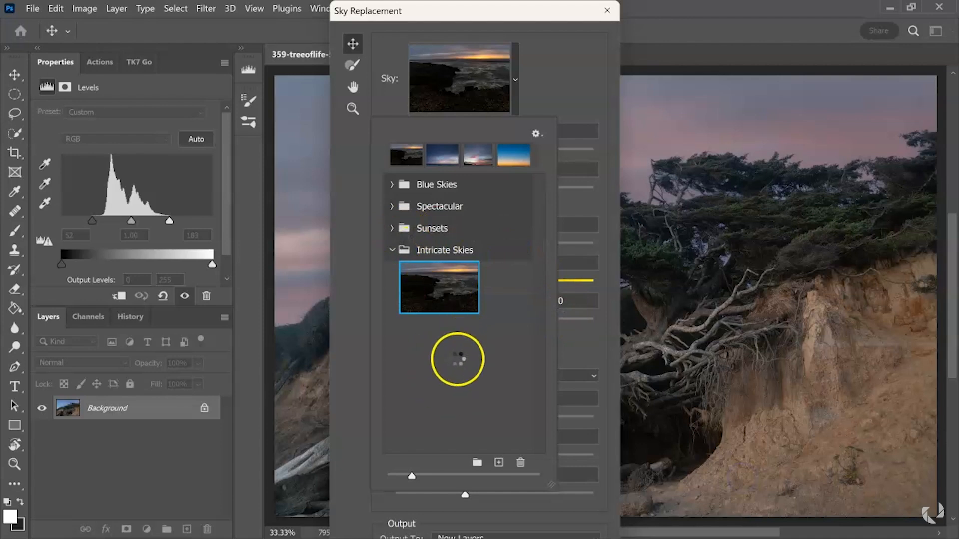
{"action": "left_click", "coordinate": [439, 348]}
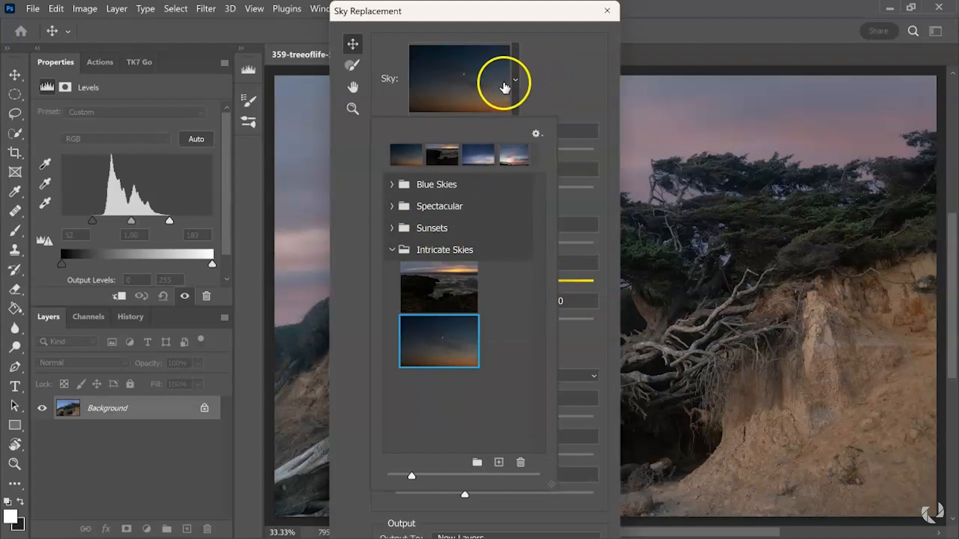
{"action": "left_click", "coordinate": [541, 86]}
Step: Scale the replacement sky to 170 and reposition it to cover the whole sky, with the moon above the bush-covered hill
{"action": "left_click_drag", "start_coordinate": [546, 17], "coordinate": [197, 46]}
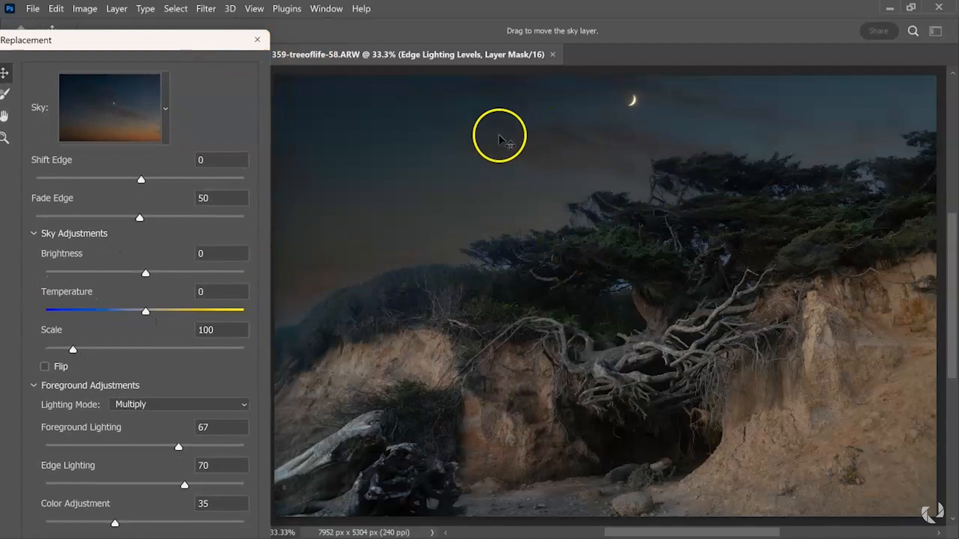
{"action": "left_click_drag", "start_coordinate": [545, 159], "coordinate": [325, 207]}
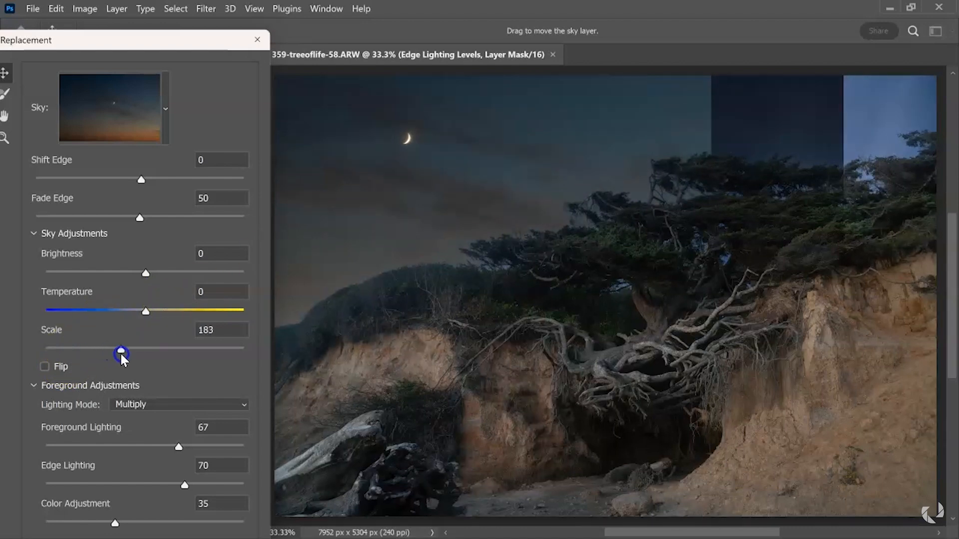
{"action": "left_click_drag", "start_coordinate": [122, 355], "coordinate": [114, 354]}
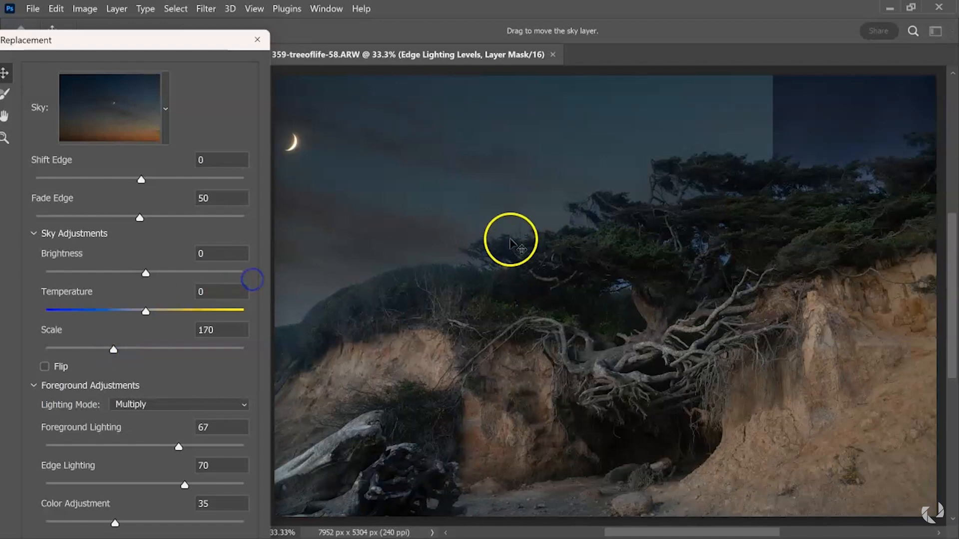
{"action": "left_click_drag", "start_coordinate": [508, 206], "coordinate": [624, 200]}
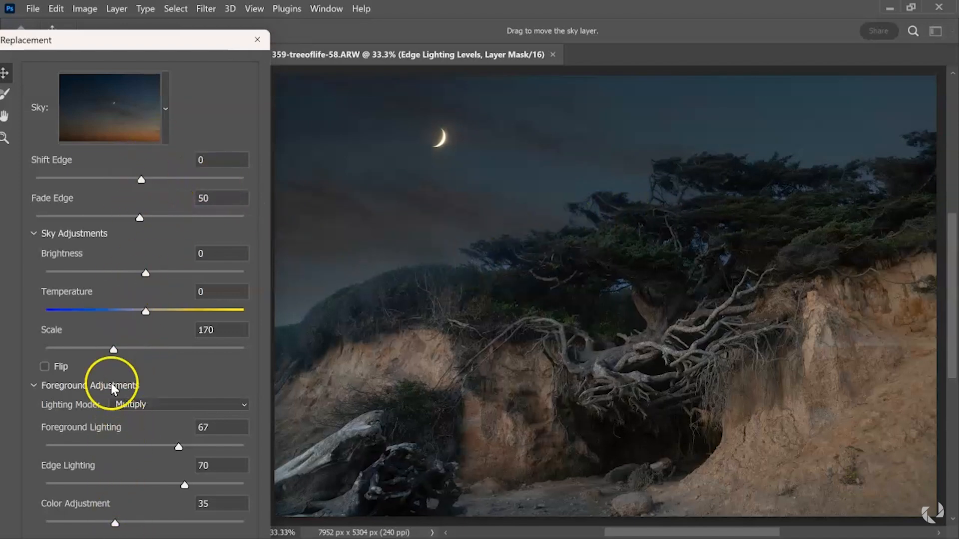
Step: Set the sky replacement's Shift Edge to 36 and check the sky boundary along the tree and hill
{"action": "left_click_drag", "start_coordinate": [144, 182], "coordinate": [171, 181]}
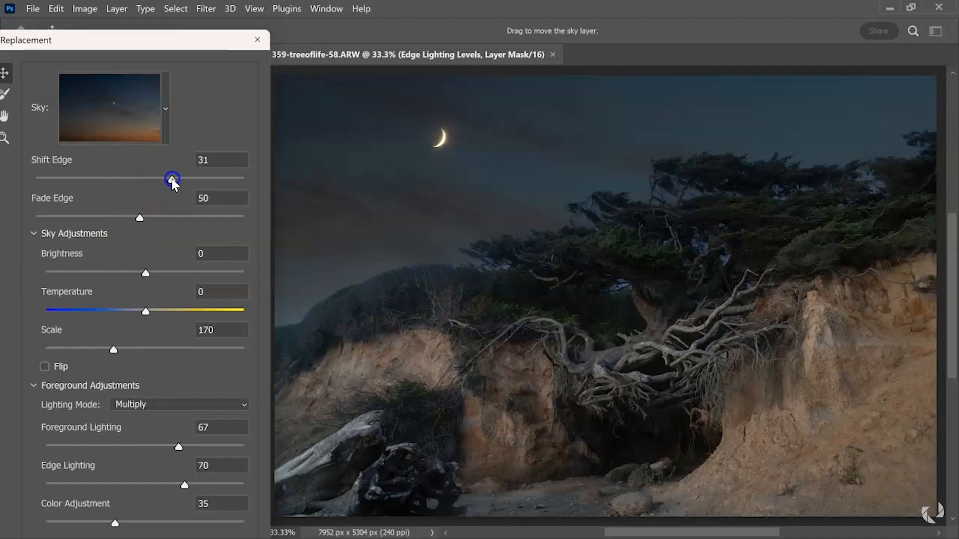
{"action": "left_click_drag", "start_coordinate": [214, 176], "coordinate": [183, 183]}
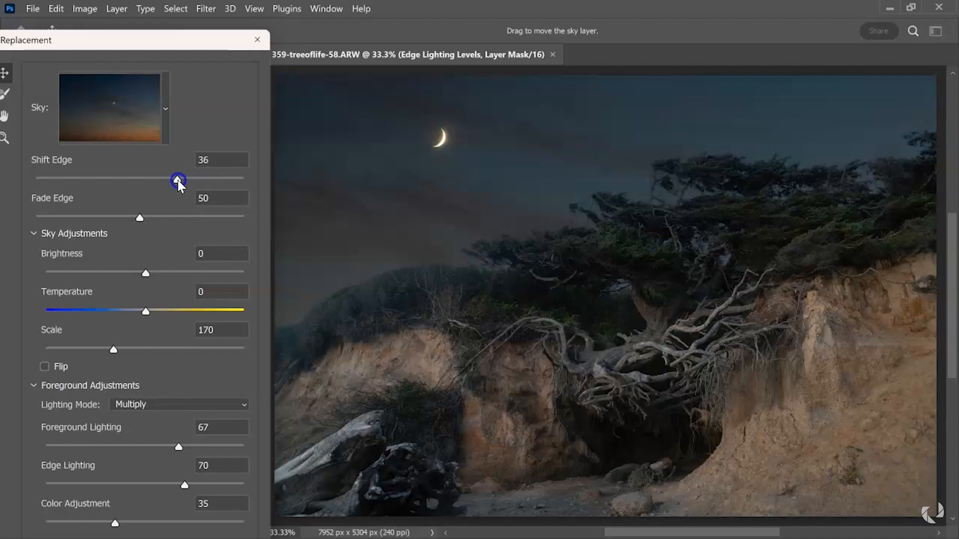
{"action": "scroll", "coordinate": [616, 148], "scroll_direction": "up", "scroll_amount": 1}
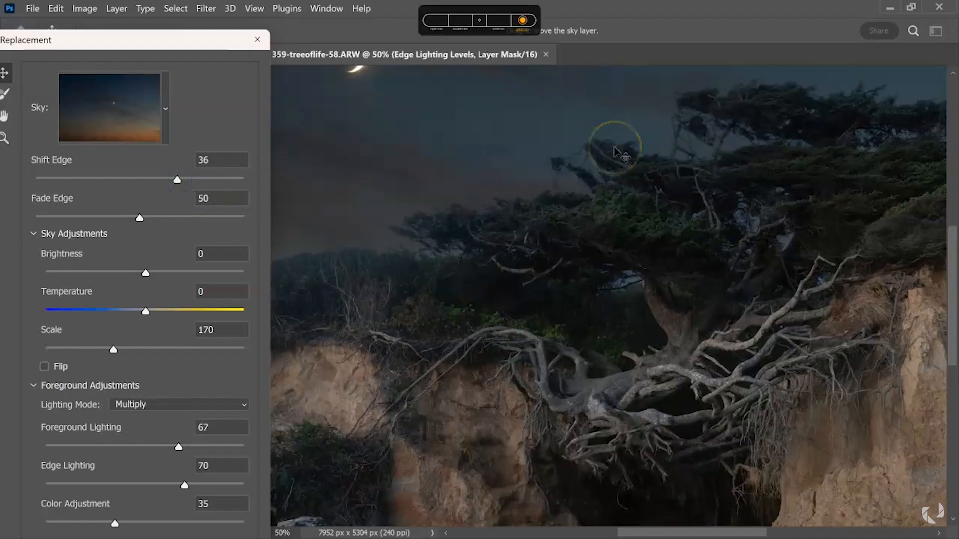
{"action": "scroll", "coordinate": [614, 148], "scroll_direction": "up", "scroll_amount": 1}
{"action": "left_click_drag", "start_coordinate": [449, 262], "coordinate": [721, 294]}
{"action": "scroll", "coordinate": [660, 157], "scroll_direction": "down", "scroll_amount": 2}
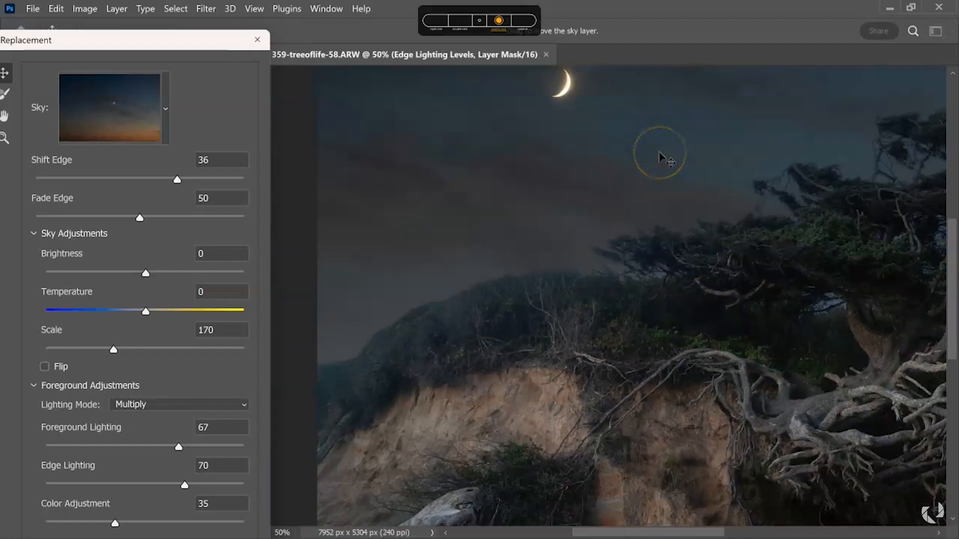
{"action": "left_click_drag", "start_coordinate": [724, 274], "coordinate": [609, 257]}
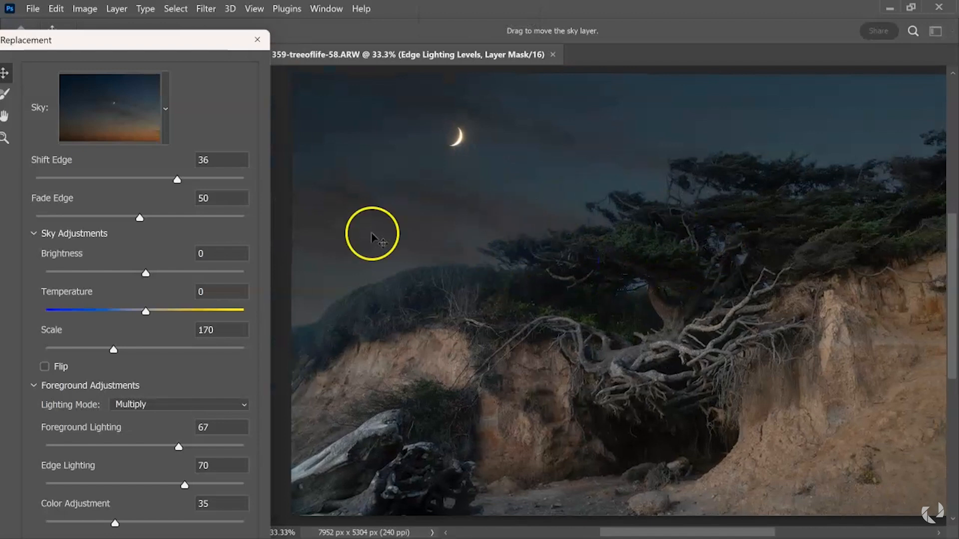
Step: Set the sky replacement's Fade Edge to 20
{"action": "left_click_drag", "start_coordinate": [228, 221], "coordinate": [86, 223]}
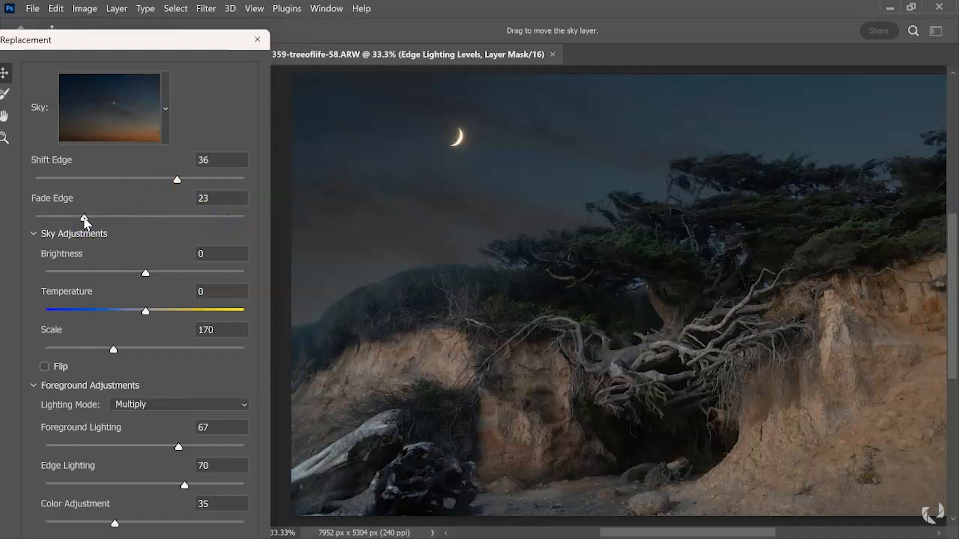
{"action": "left_click_drag", "start_coordinate": [221, 217], "coordinate": [118, 208]}
{"action": "left_click_drag", "start_coordinate": [78, 215], "coordinate": [61, 221]}
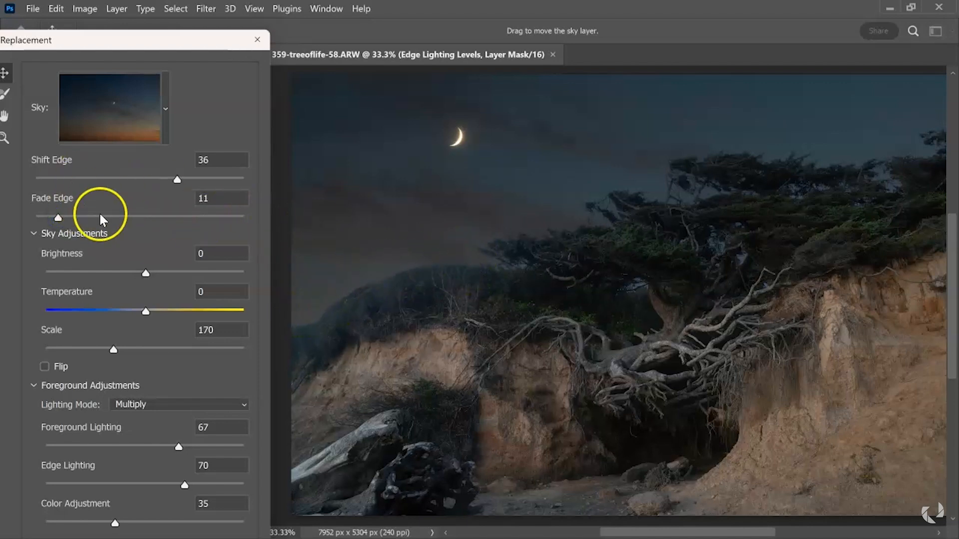
{"action": "left_click_drag", "start_coordinate": [58, 217], "coordinate": [78, 219]}
Step: Examine the blend between the new sky, the bush-covered hill and the tree branches up close
{"action": "key", "text": "ctrl+plus"}
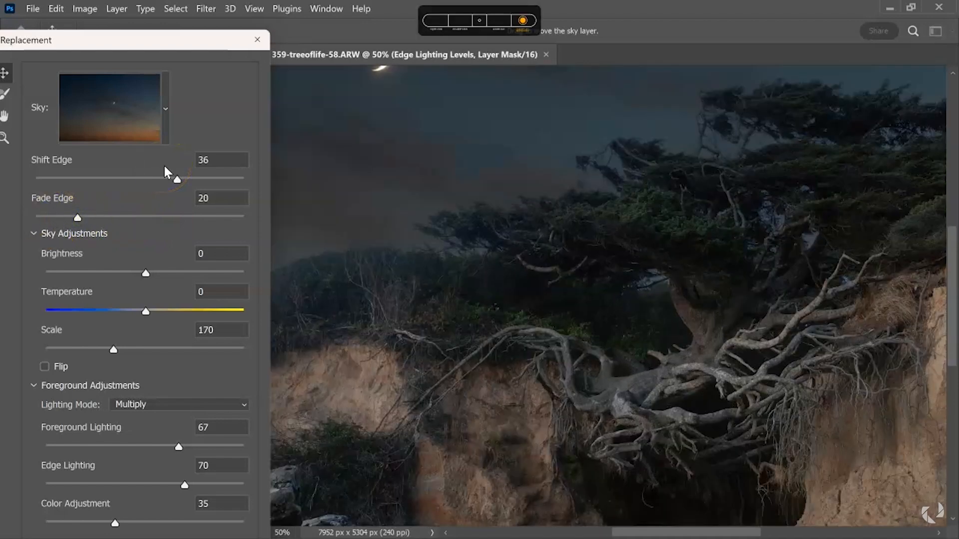
{"action": "key", "text": "ctrl+plus"}
{"action": "left_click_drag", "start_coordinate": [514, 266], "coordinate": [720, 192]}
{"action": "key", "text": "ctrl+plus"}
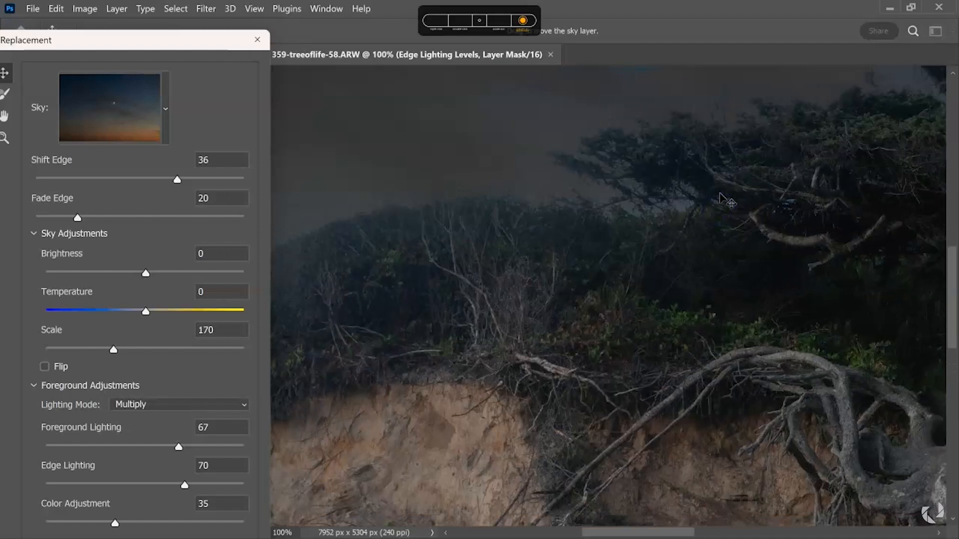
{"action": "key", "text": "ctrl+minus"}
{"action": "key", "text": "ctrl+minus"}
{"action": "key", "text": "ctrl+minus"}
{"action": "key", "text": "ctrl+minus"}
{"action": "left_click_drag", "start_coordinate": [654, 282], "coordinate": [566, 286]}
Step: Set the replacement sky's Brightness to 15 and Temperature to -3
{"action": "left_click_drag", "start_coordinate": [146, 273], "coordinate": [159, 276]}
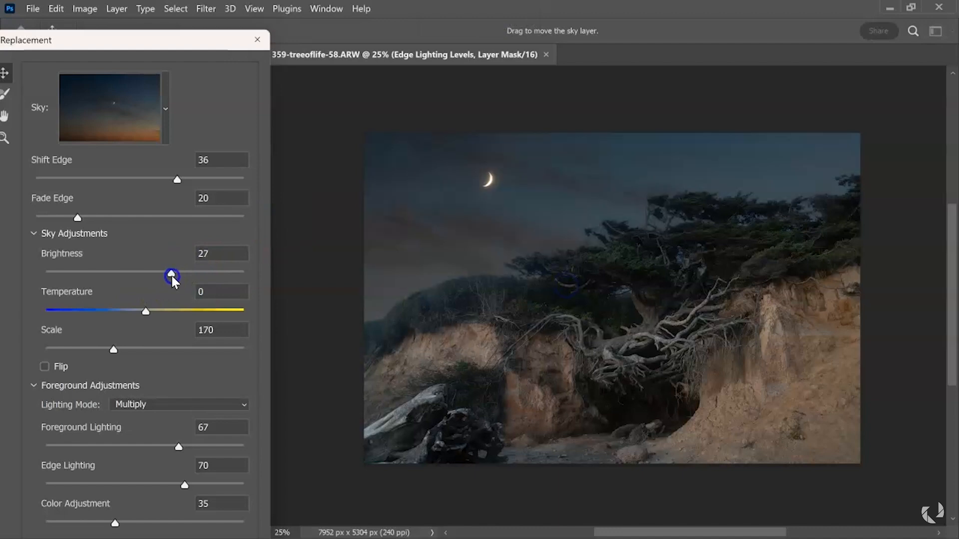
{"action": "left_click_drag", "start_coordinate": [162, 276], "coordinate": [159, 276]}
{"action": "left_click_drag", "start_coordinate": [145, 311], "coordinate": [169, 310]}
{"action": "left_click_drag", "start_coordinate": [137, 308], "coordinate": [151, 310]}
{"action": "left_click_drag", "start_coordinate": [145, 311], "coordinate": [144, 312]}
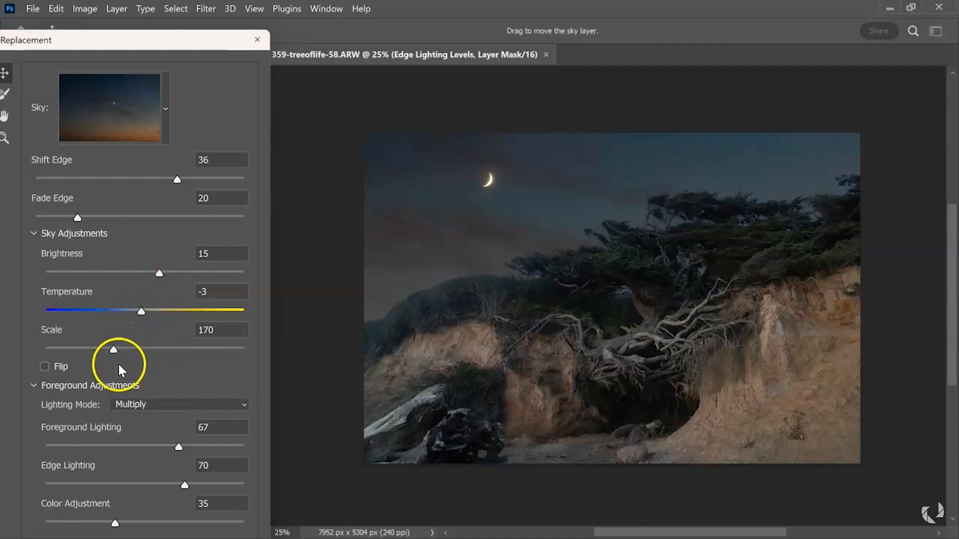
Step: Keep the Lighting Mode at Multiply and set Foreground Lighting to 65
{"action": "left_click_drag", "start_coordinate": [163, 38], "coordinate": [195, 21]}
{"action": "left_click", "coordinate": [184, 391]}
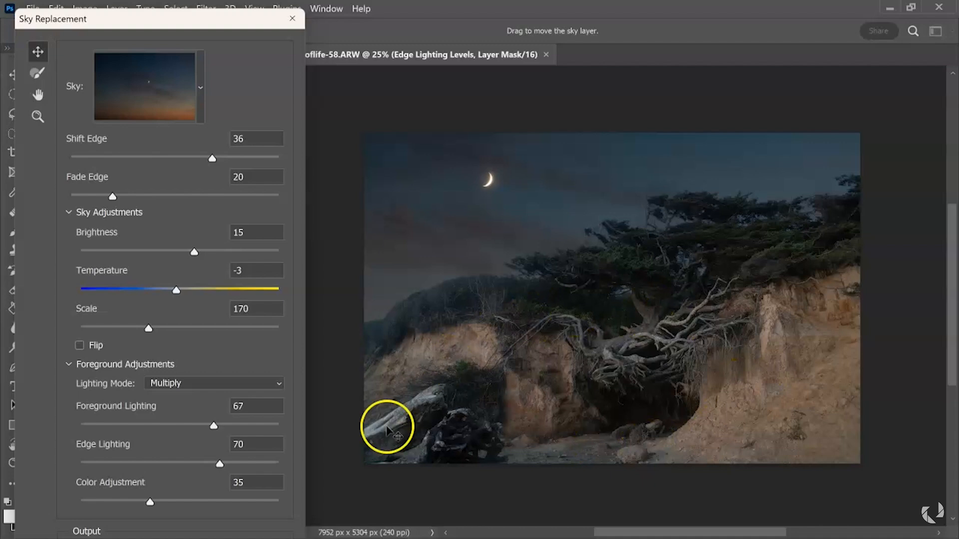
{"action": "left_click_drag", "start_coordinate": [214, 429], "coordinate": [276, 424]}
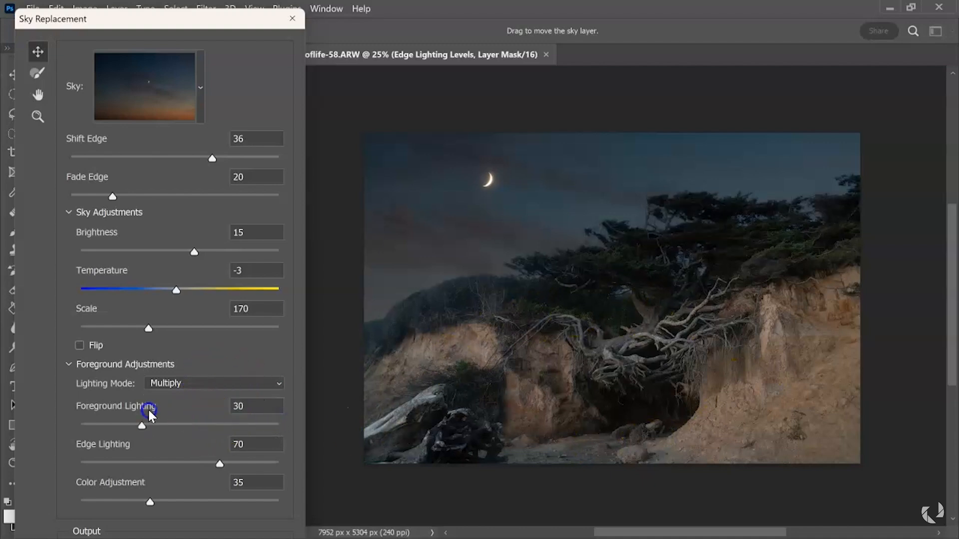
{"action": "left_click_drag", "start_coordinate": [117, 425], "coordinate": [180, 433]}
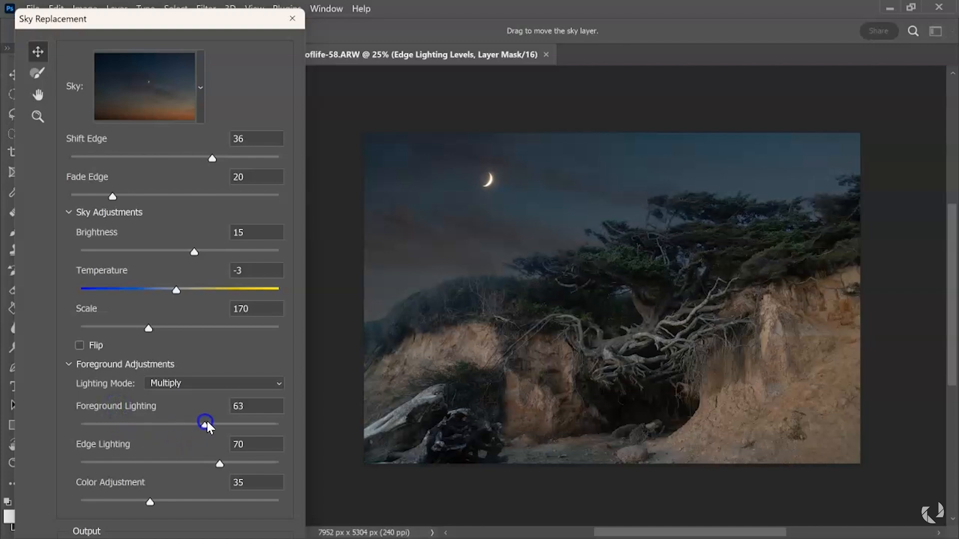
{"action": "left_click_drag", "start_coordinate": [223, 422], "coordinate": [216, 427]}
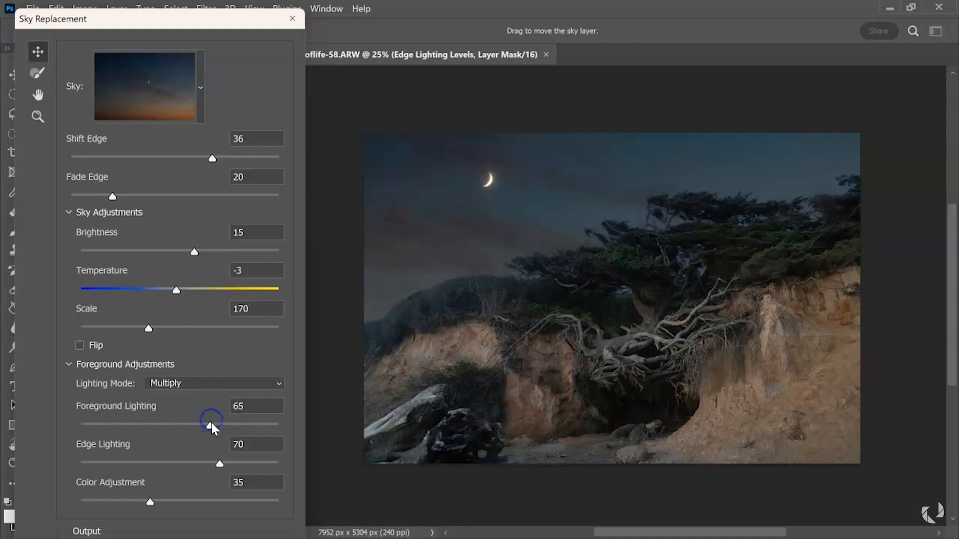
Step: Set Edge Lighting to 85 and Color Adjustment to 38 for the foreground
{"action": "left_click", "coordinate": [220, 464]}
{"action": "left_click_drag", "start_coordinate": [223, 467], "coordinate": [247, 466]}
{"action": "left_click_drag", "start_coordinate": [223, 499], "coordinate": [149, 490]}
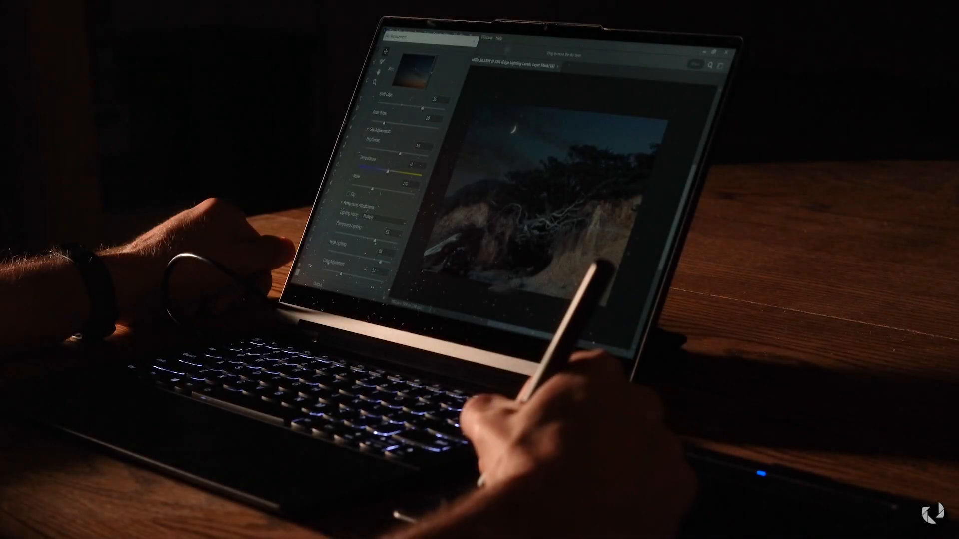
{"action": "left_click_drag", "start_coordinate": [341, 274], "coordinate": [327, 270]}
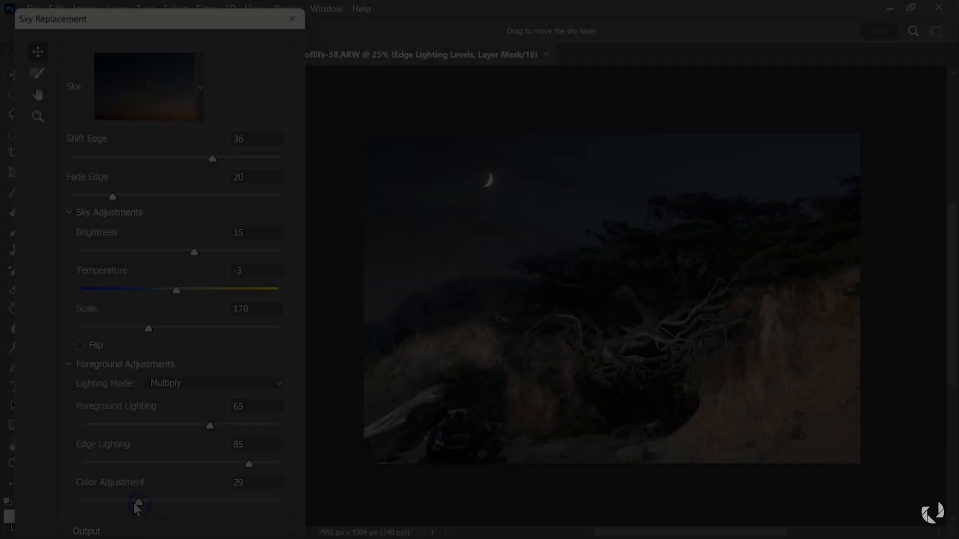
{"action": "left_click_drag", "start_coordinate": [134, 503], "coordinate": [164, 502]}
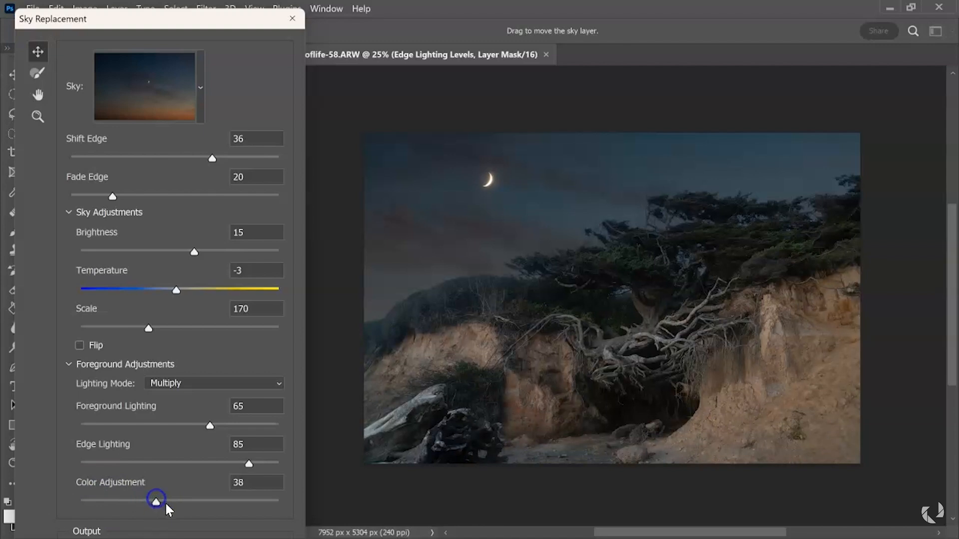
Step: Check the hill and tree edges at close range and apply the sky replacement
{"action": "key", "text": "ctrl+plus"}
{"action": "key", "text": "ctrl+plus"}
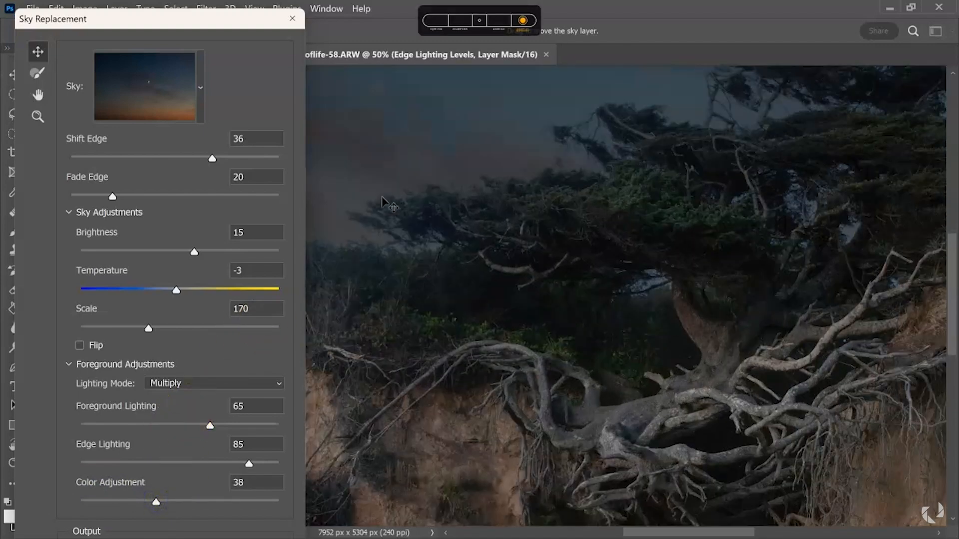
{"action": "key", "text": "ctrl+plus"}
{"action": "left_click_drag", "start_coordinate": [483, 300], "coordinate": [688, 319]}
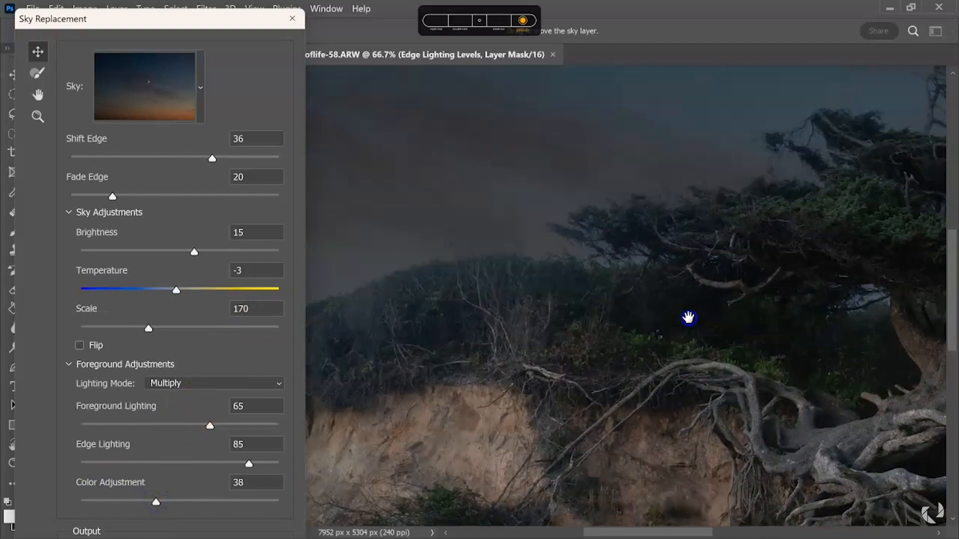
{"action": "key", "text": "Return"}
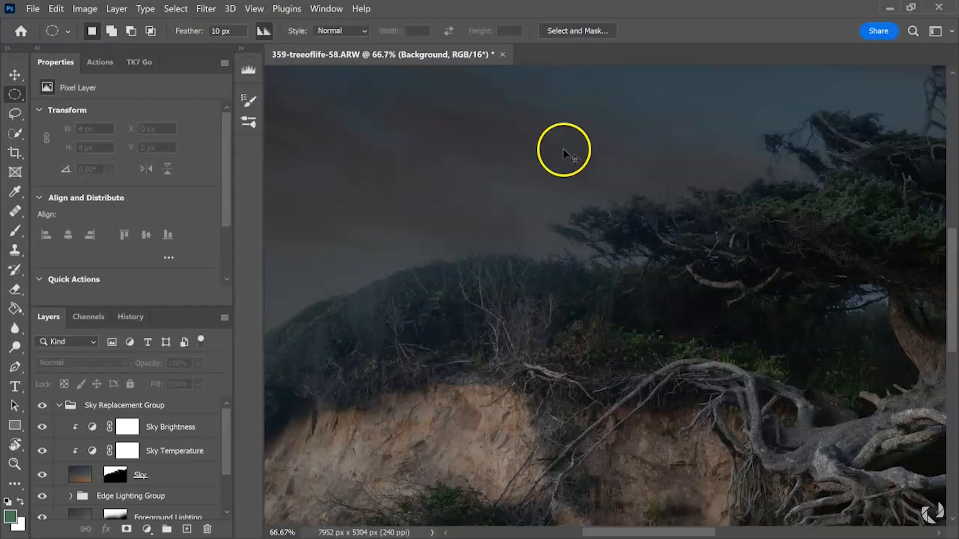
Step: Collapse the Sky Replacement Group and select it, with the whole image in view
{"action": "key", "text": "ctrl+minus"}
{"action": "scroll", "coordinate": [564, 150], "scroll_direction": "down", "scroll_amount": 2}
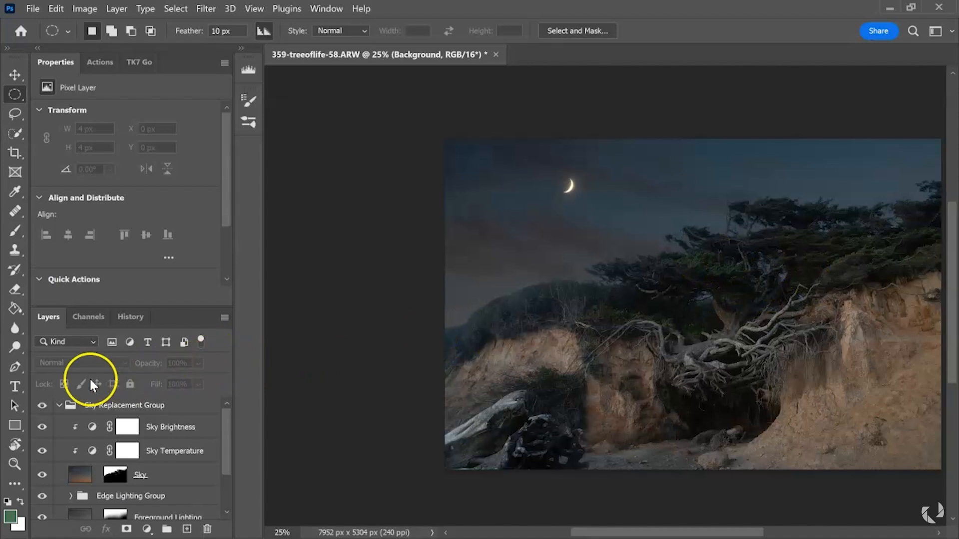
{"action": "left_click", "coordinate": [59, 405]}
{"action": "left_click", "coordinate": [164, 411]}
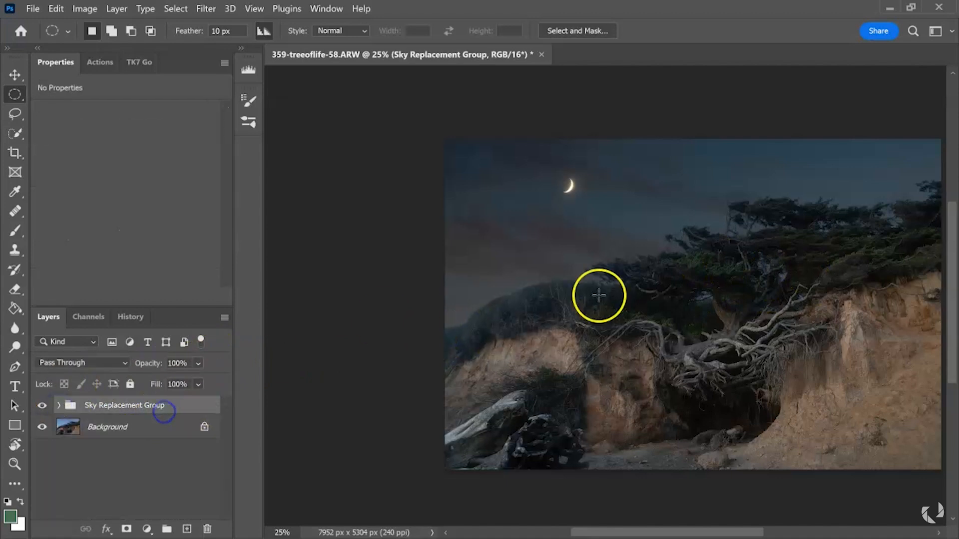
{"action": "left_click_drag", "start_coordinate": [732, 265], "coordinate": [639, 277]}
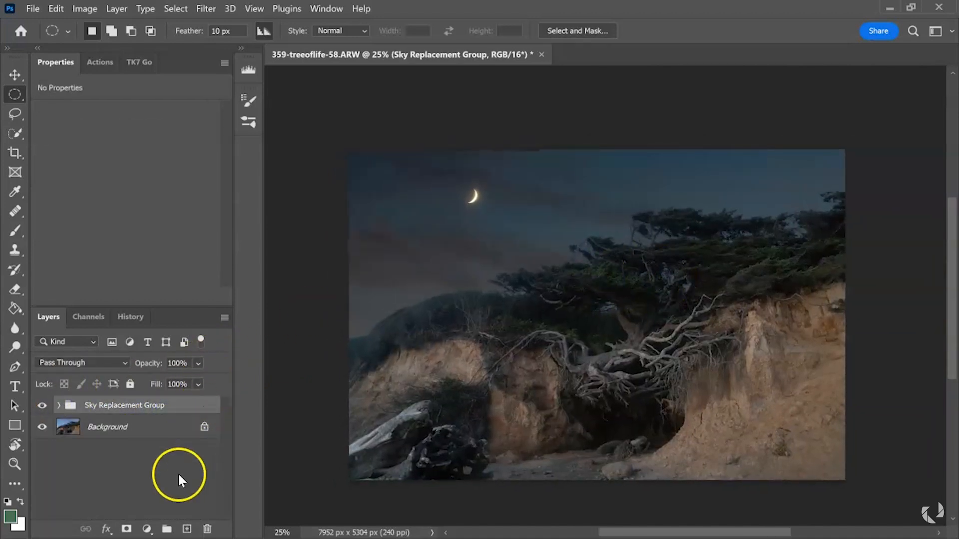
Step: Add a Hue/Saturation adjustment layer above the Sky Replacement Group and set its Blues saturation to -37
{"action": "left_click", "coordinate": [147, 529]}
{"action": "left_click", "coordinate": [244, 395]}
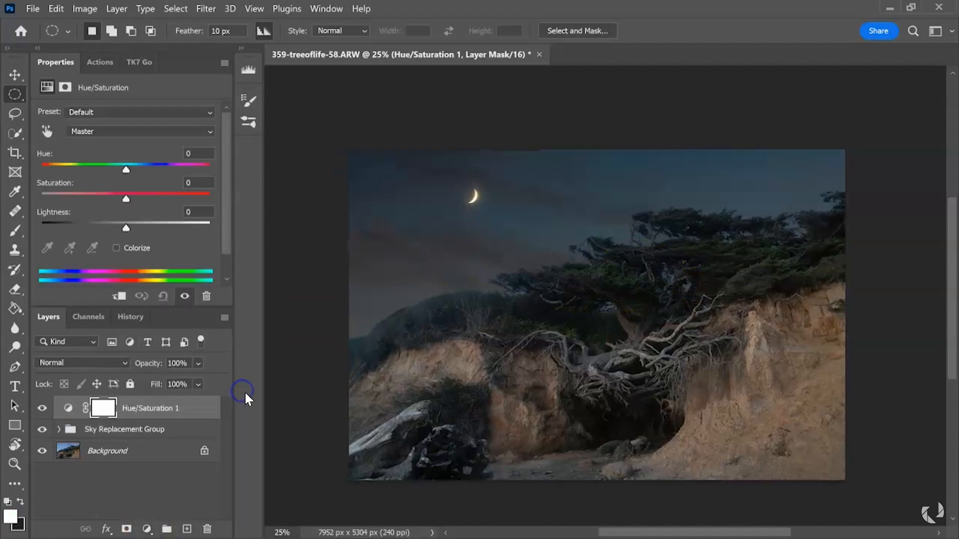
{"action": "left_click", "coordinate": [161, 130]}
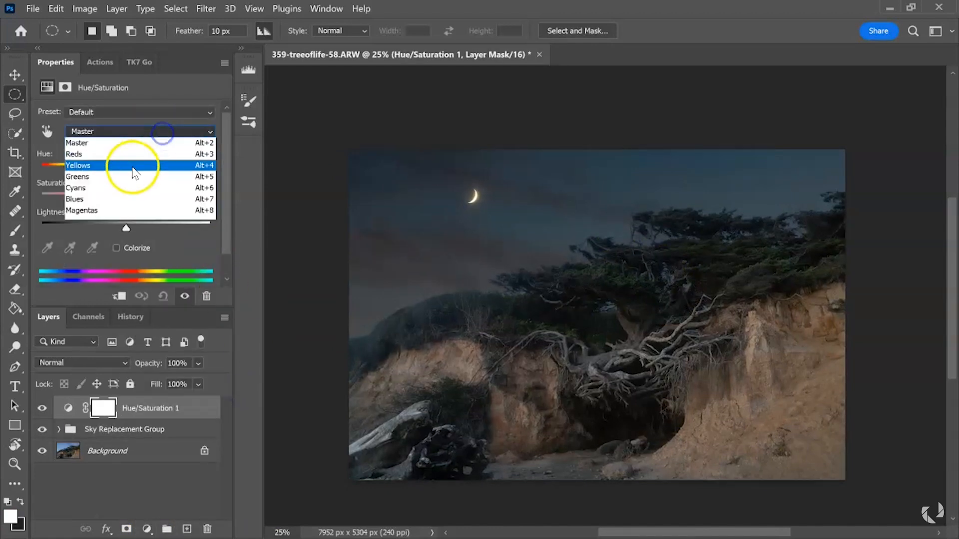
{"action": "left_click", "coordinate": [126, 199]}
{"action": "left_click_drag", "start_coordinate": [126, 199], "coordinate": [95, 201]}
Step: Examine the tree branches, hill edge and sky up close for leftover blue fringing, then the image as a whole
{"action": "key", "text": "ctrl+plus"}
{"action": "key", "text": "ctrl+plus"}
{"action": "key", "text": "ctrl+plus"}
{"action": "key", "text": "ctrl+plus"}
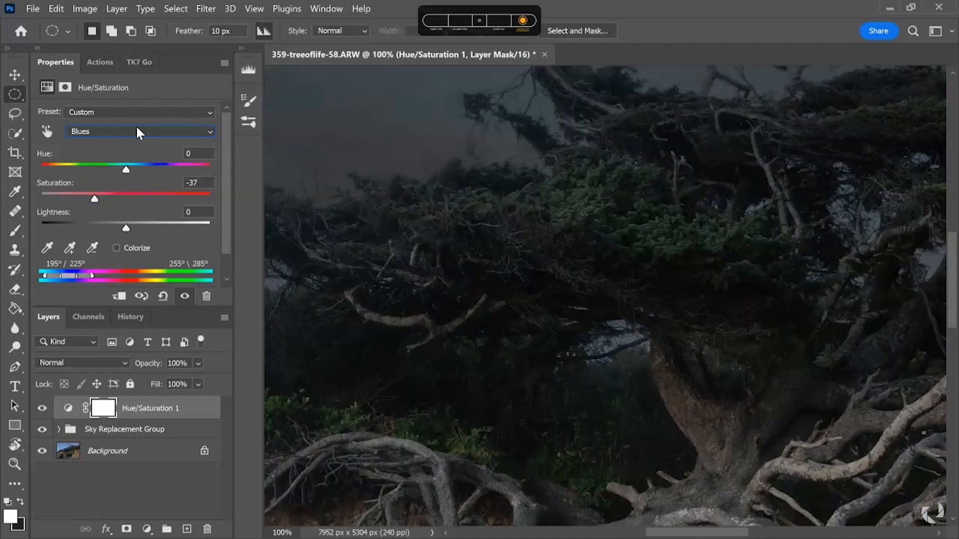
{"action": "key", "text": "ctrl+plus"}
{"action": "left_click_drag", "start_coordinate": [559, 336], "coordinate": [570, 233]}
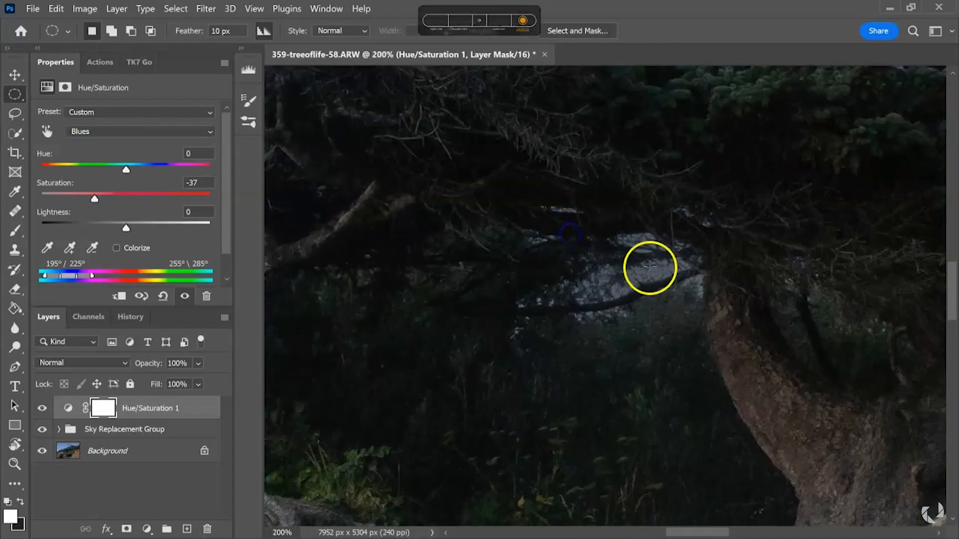
{"action": "left_click_drag", "start_coordinate": [475, 178], "coordinate": [709, 410]}
{"action": "left_click_drag", "start_coordinate": [575, 144], "coordinate": [565, 278]}
{"action": "left_click_drag", "start_coordinate": [480, 278], "coordinate": [720, 322]}
{"action": "left_click_drag", "start_coordinate": [519, 311], "coordinate": [719, 339]}
{"action": "left_click_drag", "start_coordinate": [540, 330], "coordinate": [646, 253]}
{"action": "left_click_drag", "start_coordinate": [814, 280], "coordinate": [441, 353]}
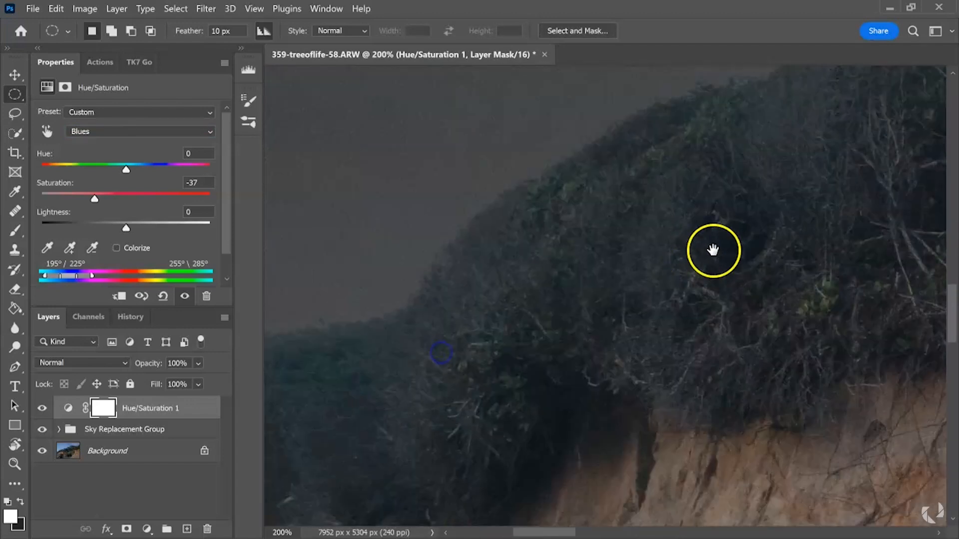
{"action": "left_click_drag", "start_coordinate": [711, 250], "coordinate": [450, 379]}
{"action": "left_click_drag", "start_coordinate": [661, 265], "coordinate": [597, 255]}
{"action": "left_click_drag", "start_coordinate": [710, 294], "coordinate": [626, 269]}
{"action": "left_click_drag", "start_coordinate": [556, 257], "coordinate": [569, 402]}
{"action": "scroll", "coordinate": [569, 404], "scroll_direction": "down", "scroll_amount": 4}
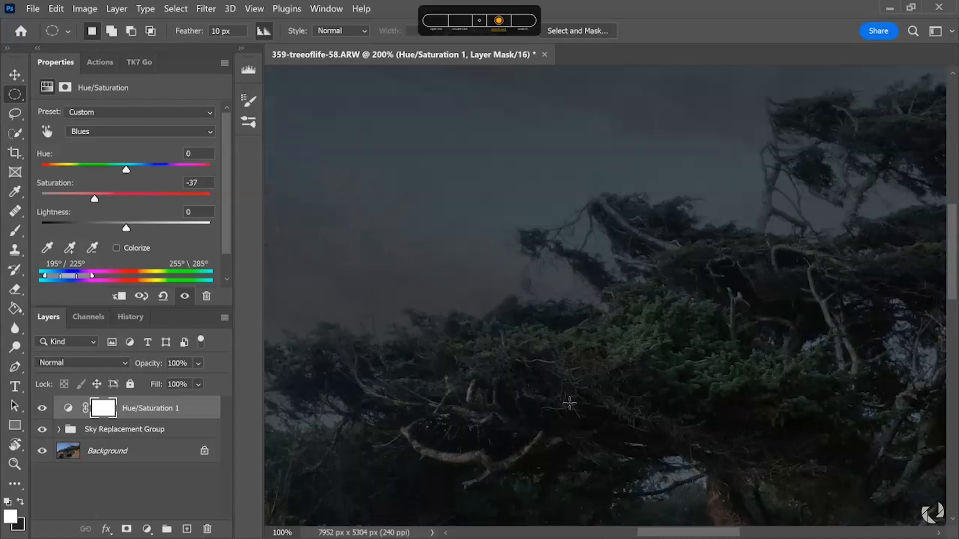
{"action": "scroll", "coordinate": [570, 402], "scroll_direction": "down", "scroll_amount": 1}
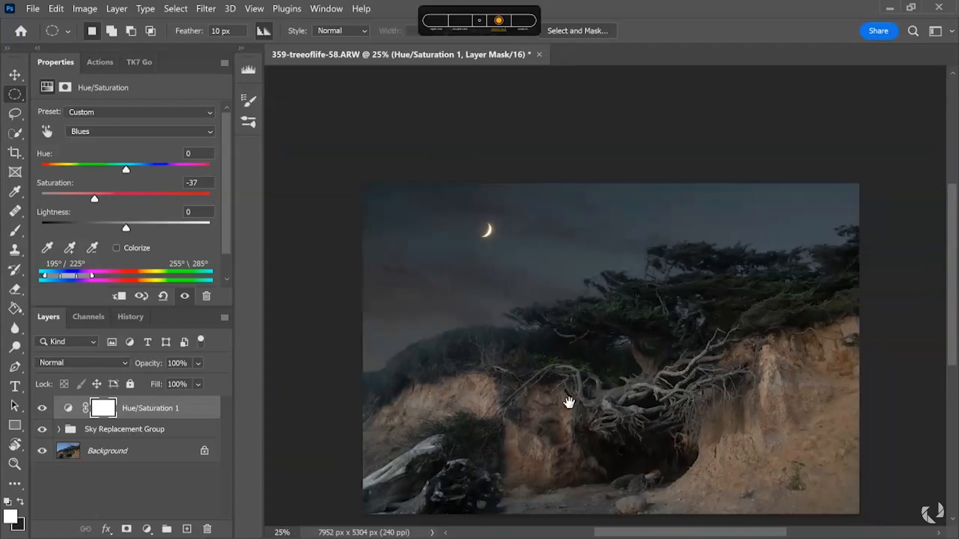
{"action": "left_click_drag", "start_coordinate": [573, 304], "coordinate": [564, 293]}
{"action": "left_click", "coordinate": [515, 218]}
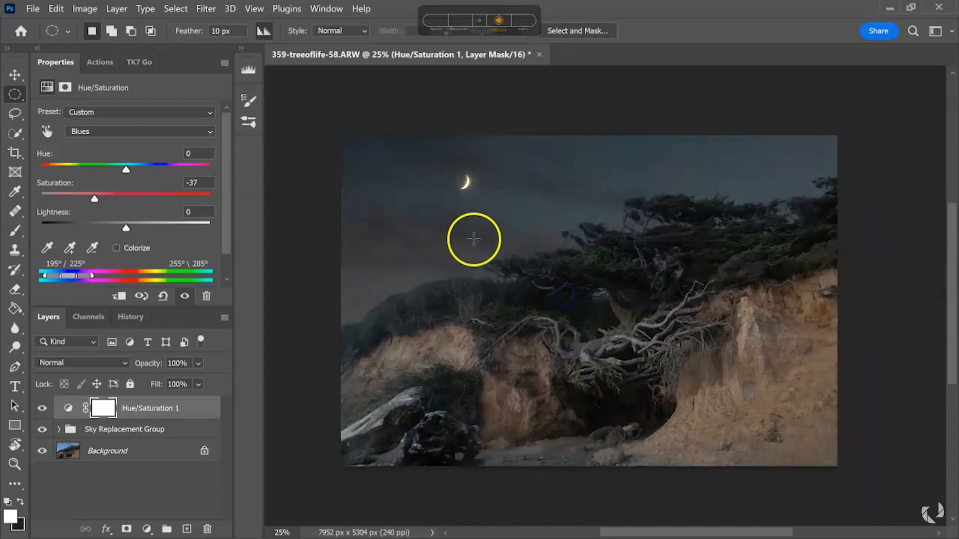
Step: Adjust the Hue/Saturation layer's Blues saturation to -35 and reselect the adjustment layer
{"action": "left_click_drag", "start_coordinate": [97, 199], "coordinate": [100, 197]}
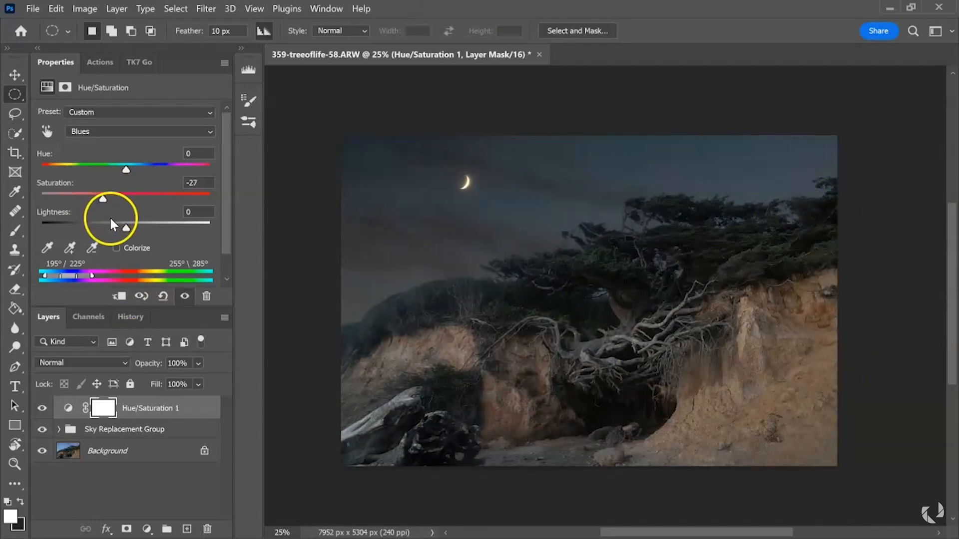
{"action": "left_click_drag", "start_coordinate": [103, 198], "coordinate": [103, 199]}
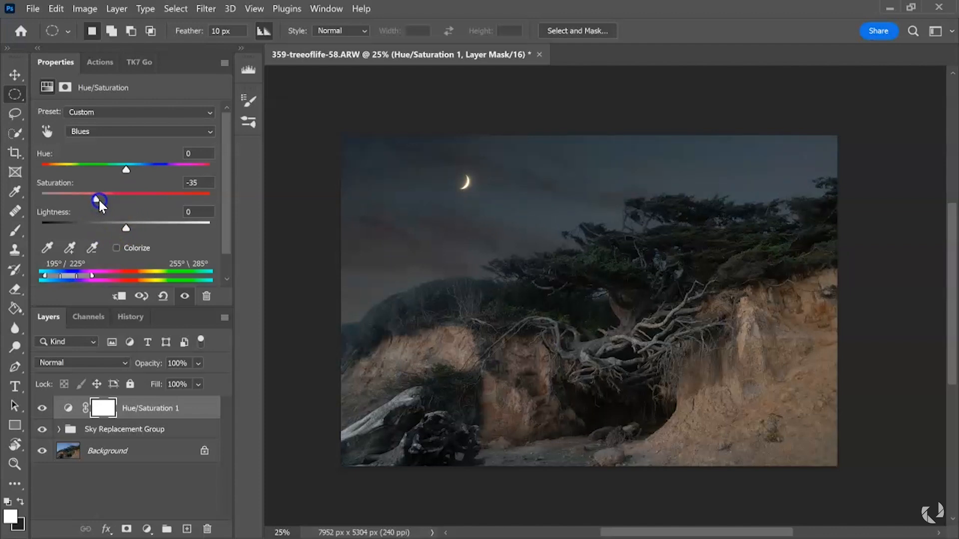
{"action": "left_click", "coordinate": [158, 486]}
{"action": "left_click", "coordinate": [193, 407]}
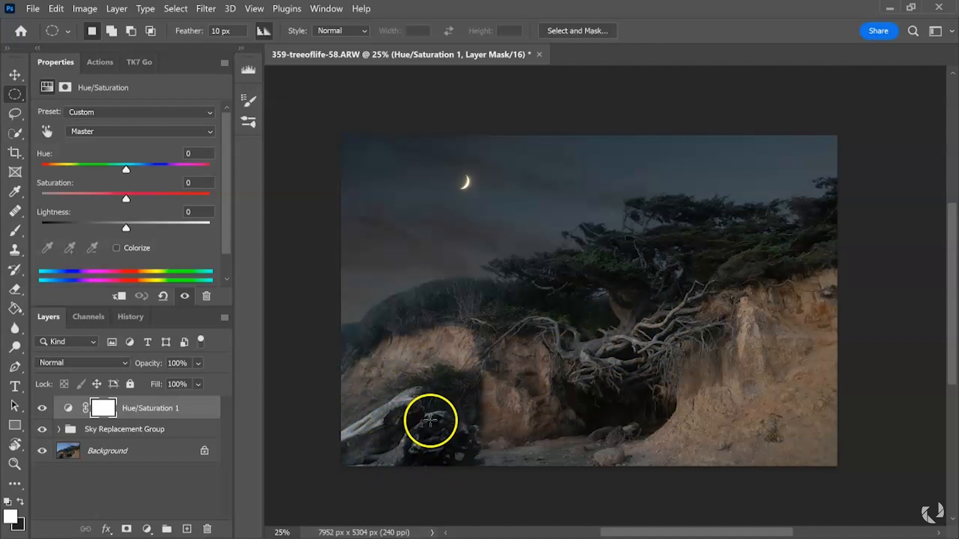
Step: Lasso a freehand selection around the driftwood and bush in the photo's lower-left corner
{"action": "key", "text": "ctrl+plus"}
{"action": "left_click_drag", "start_coordinate": [532, 381], "coordinate": [655, 283]}
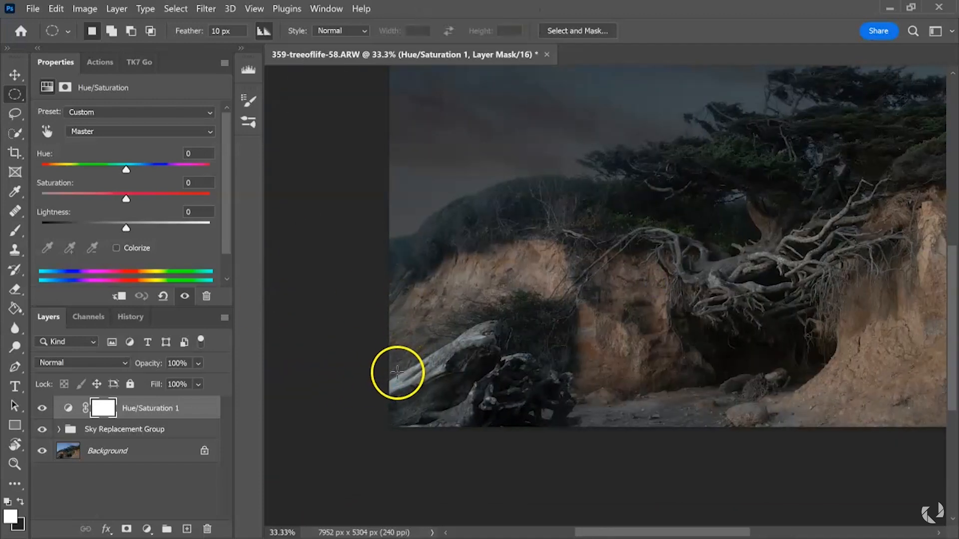
{"action": "left_click", "coordinate": [15, 113]}
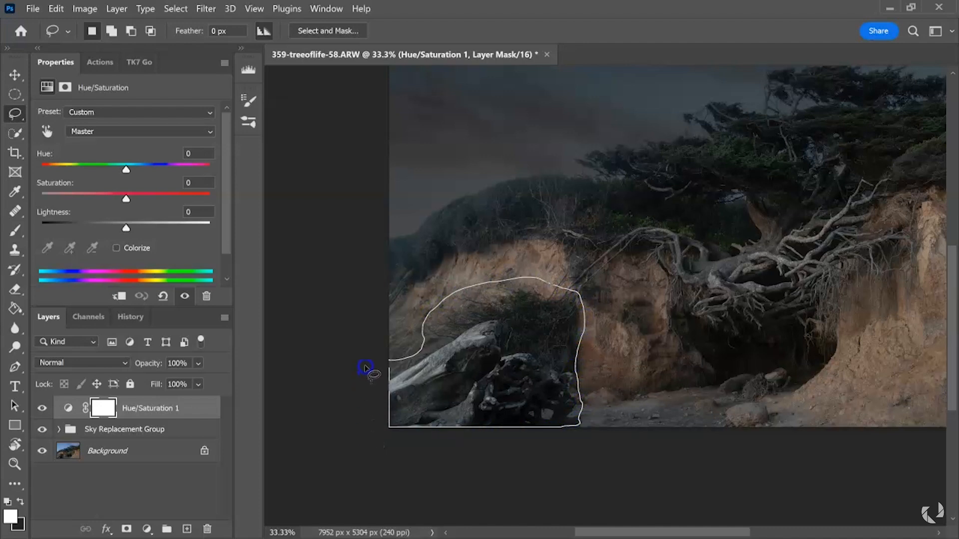
{"action": "left_click_drag", "start_coordinate": [366, 363], "coordinate": [368, 372]}
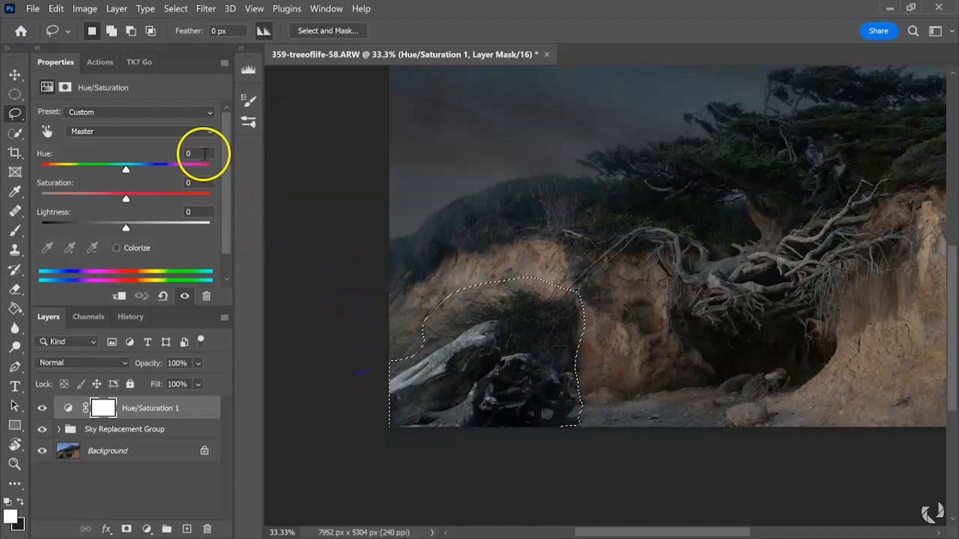
Step: Unlock the Background layer and start Content-Aware Fill on its selected driftwood area
{"action": "left_click", "coordinate": [148, 452]}
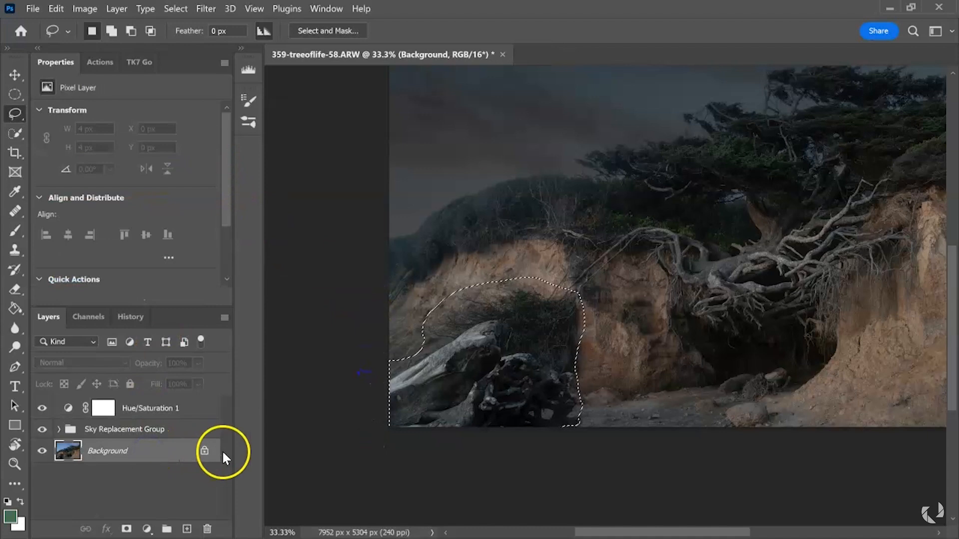
{"action": "left_click", "coordinate": [204, 450]}
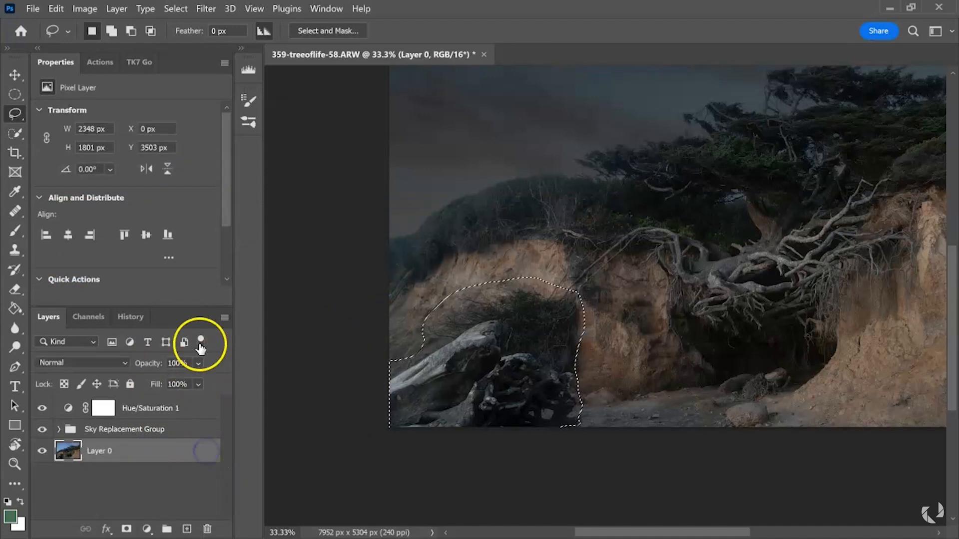
{"action": "left_click", "coordinate": [88, 10]}
{"action": "mouse_move", "coordinate": [56, 10]}
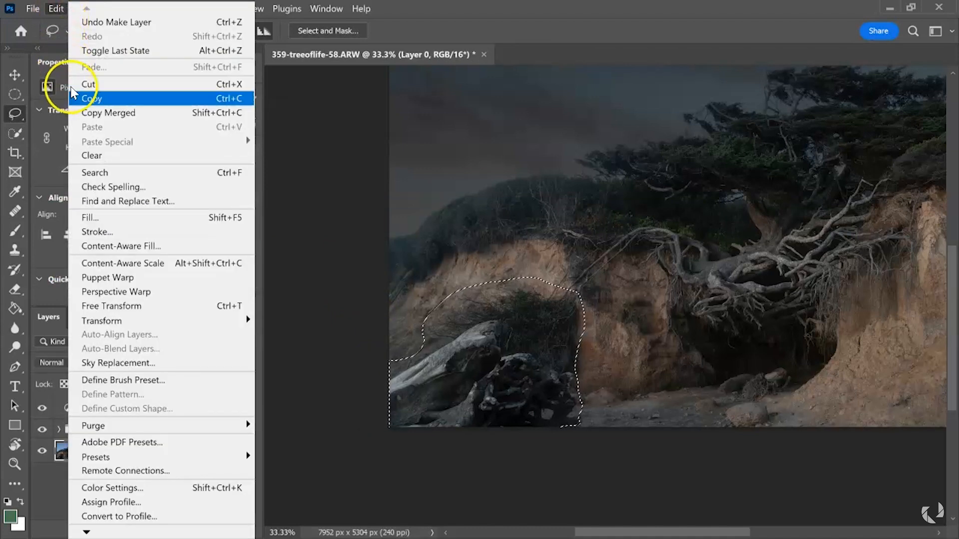
{"action": "left_click", "coordinate": [156, 247]}
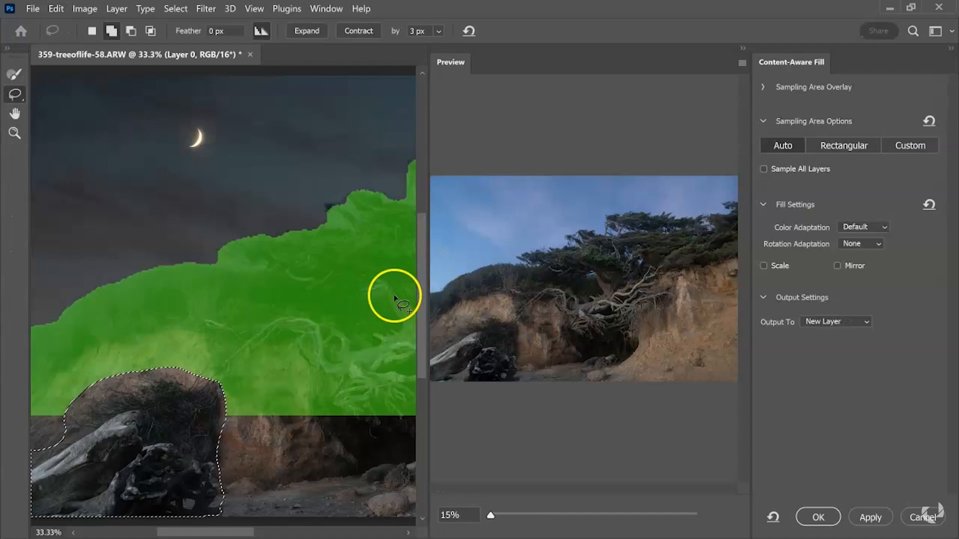
Step: Examine the Content-Aware Fill preview up close around the removed driftwood and the neighbouring cliff base
{"action": "scroll", "coordinate": [519, 347], "scroll_direction": "up", "scroll_amount": 3}
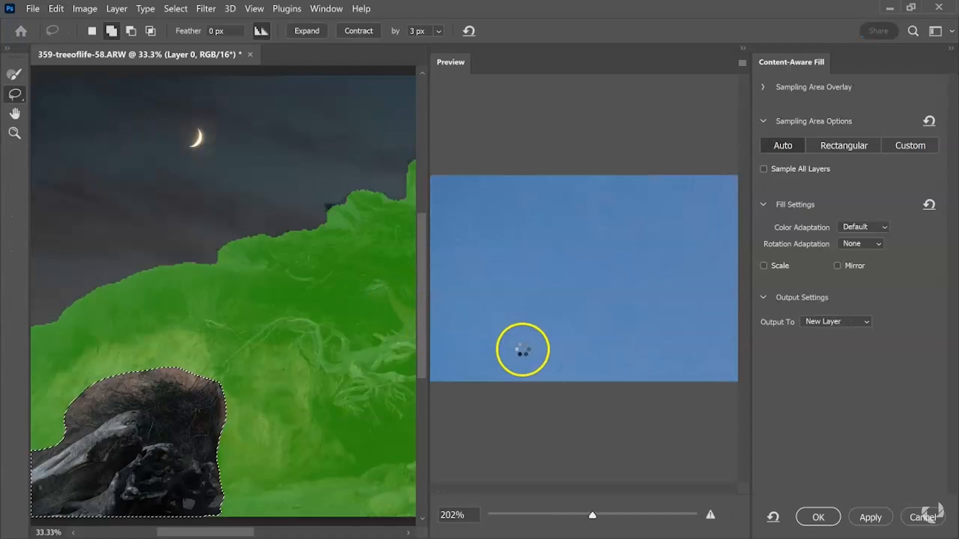
{"action": "left_click_drag", "start_coordinate": [606, 327], "coordinate": [618, 325]}
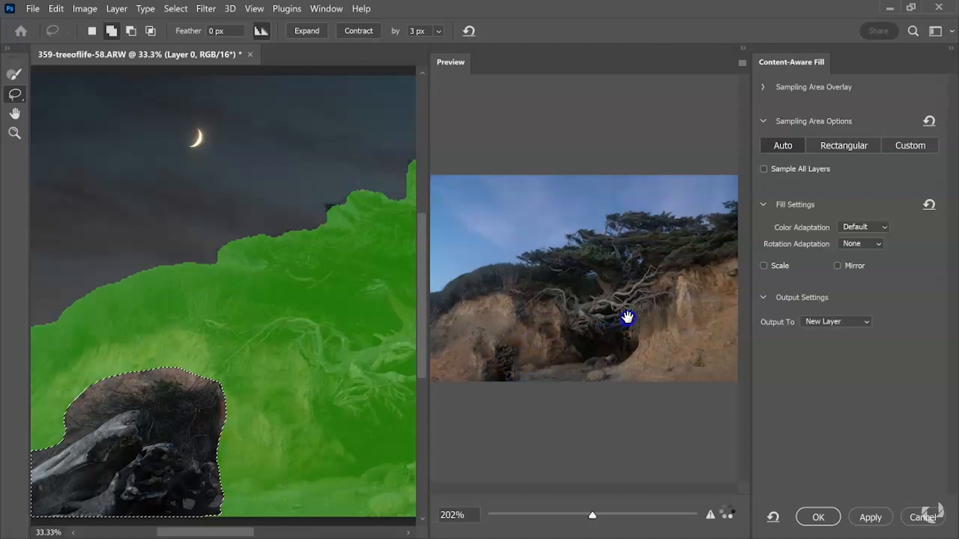
{"action": "left_click_drag", "start_coordinate": [648, 314], "coordinate": [655, 310]}
{"action": "left_click_drag", "start_coordinate": [507, 334], "coordinate": [534, 299]}
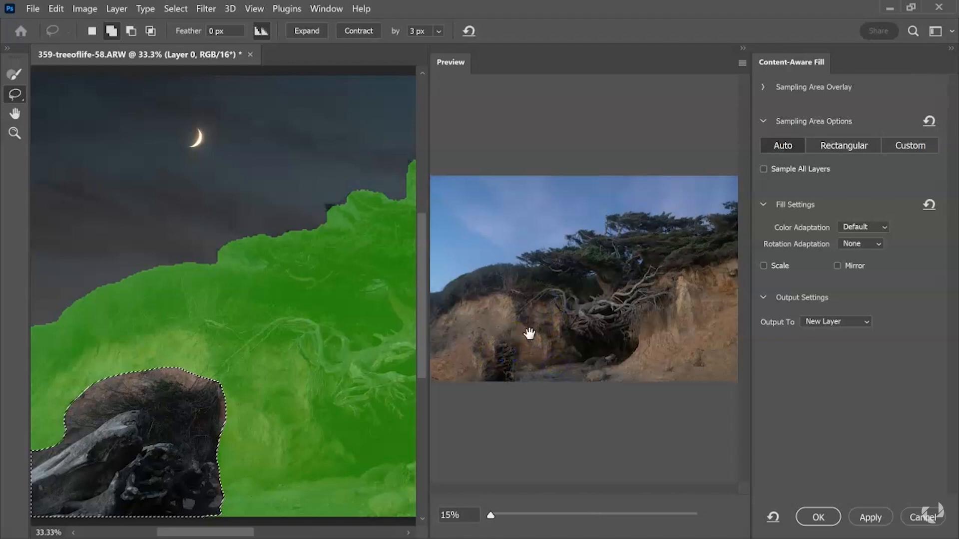
{"action": "left_click_drag", "start_coordinate": [491, 515], "coordinate": [503, 515]}
{"action": "left_click_drag", "start_coordinate": [507, 425], "coordinate": [703, 299]}
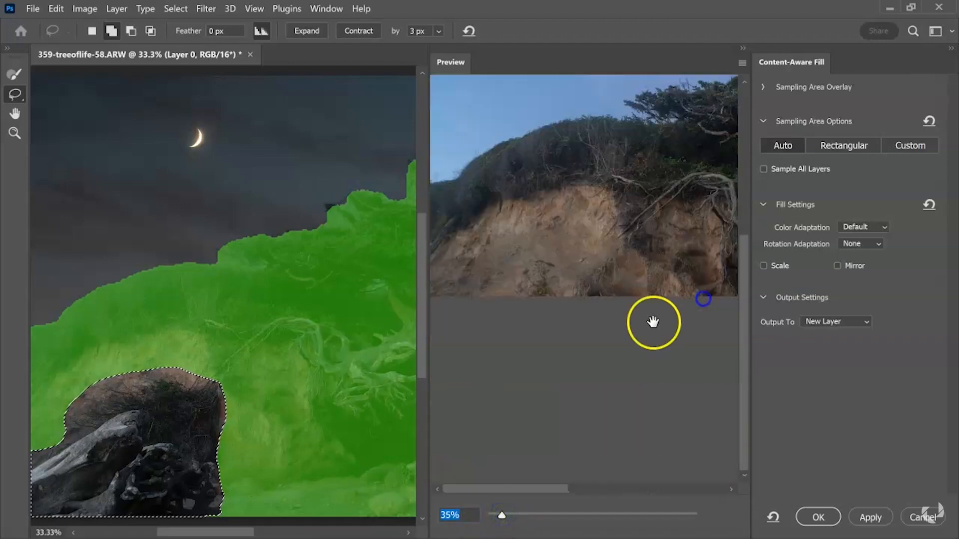
{"action": "mouse_move", "coordinate": [608, 340]}
{"action": "left_mouse_down"}
{"action": "mouse_move", "coordinate": [646, 369]}
{"action": "mouse_move", "coordinate": [616, 355]}
{"action": "left_mouse_up"}
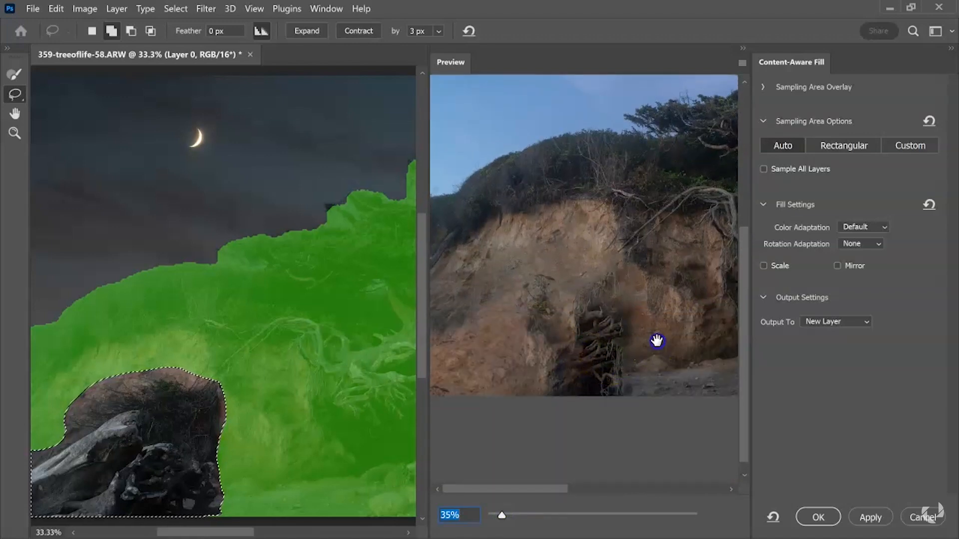
{"action": "left_click_drag", "start_coordinate": [657, 343], "coordinate": [516, 291]}
{"action": "left_click_drag", "start_coordinate": [556, 349], "coordinate": [582, 344]}
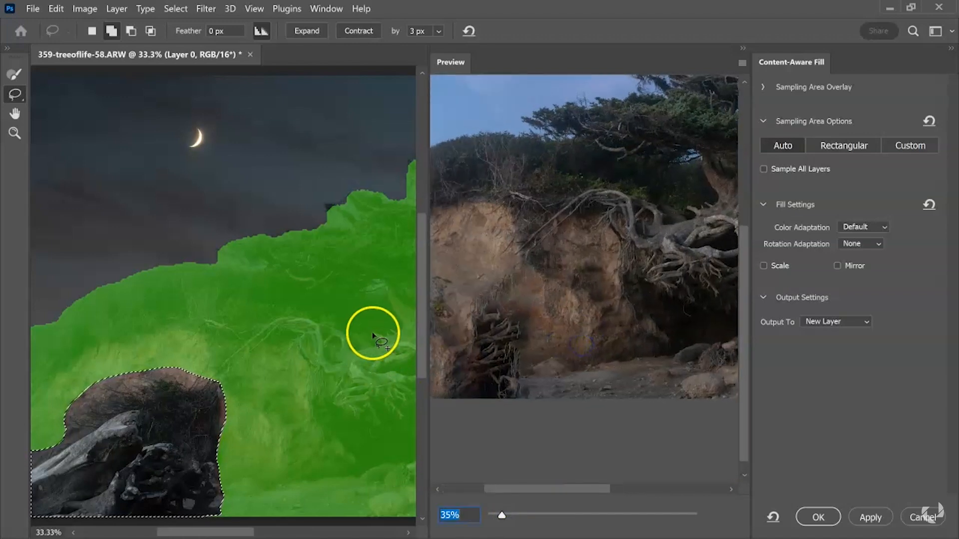
Step: Exclude the tree's exposed roots and main canopy from the fill's sampling area with the Sampling Brush at size 650
{"action": "mouse_move", "coordinate": [376, 321]}
{"action": "left_mouse_down"}
{"action": "mouse_move", "coordinate": [195, 230]}
{"action": "mouse_move", "coordinate": [188, 286]}
{"action": "mouse_move", "coordinate": [141, 324]}
{"action": "mouse_move", "coordinate": [200, 353]}
{"action": "mouse_move", "coordinate": [389, 303]}
{"action": "left_mouse_up"}
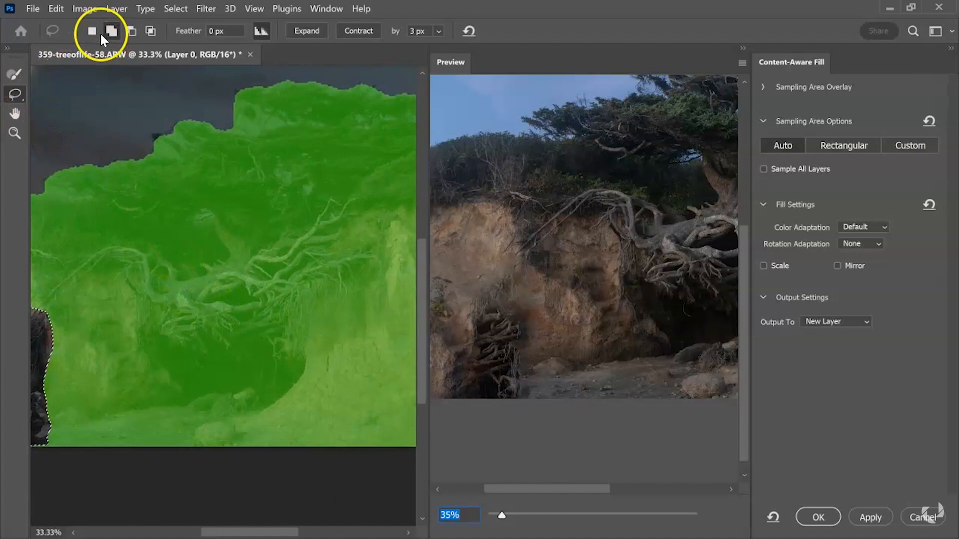
{"action": "left_click", "coordinate": [17, 80]}
{"action": "mouse_move", "coordinate": [215, 273]}
{"action": "left_mouse_down"}
{"action": "mouse_move", "coordinate": [201, 319]}
{"action": "mouse_move", "coordinate": [189, 296]}
{"action": "mouse_move", "coordinate": [200, 330]}
{"action": "mouse_move", "coordinate": [179, 299]}
{"action": "mouse_move", "coordinate": [223, 291]}
{"action": "mouse_move", "coordinate": [255, 315]}
{"action": "mouse_move", "coordinate": [247, 336]}
{"action": "mouse_move", "coordinate": [363, 224]}
{"action": "left_mouse_up"}
{"action": "mouse_move", "coordinate": [323, 270]}
{"action": "left_mouse_down"}
{"action": "mouse_move", "coordinate": [257, 252]}
{"action": "mouse_move", "coordinate": [174, 314]}
{"action": "left_mouse_up"}
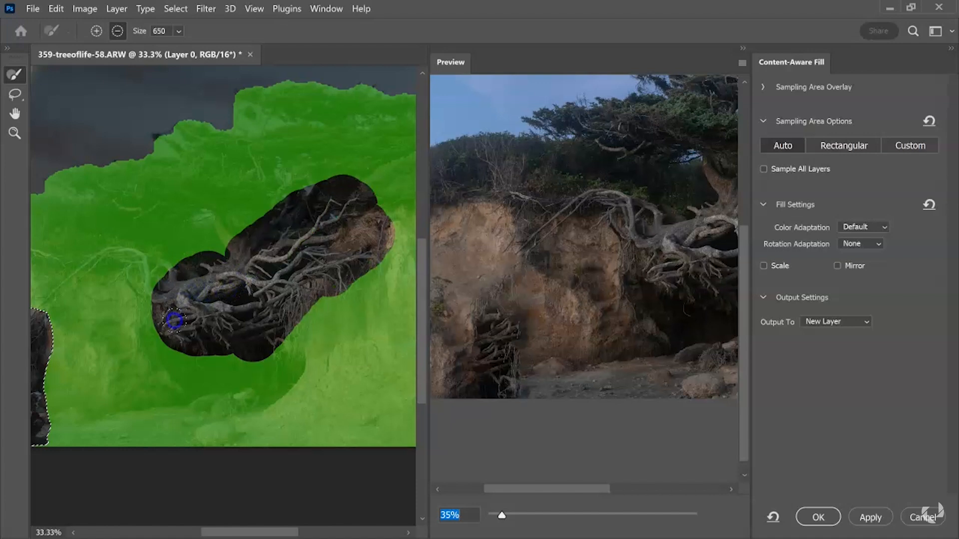
{"action": "mouse_move", "coordinate": [184, 122]}
{"action": "left_mouse_down"}
{"action": "mouse_move", "coordinate": [201, 235]}
{"action": "mouse_move", "coordinate": [404, 91]}
{"action": "mouse_move", "coordinate": [387, 102]}
{"action": "left_mouse_up"}
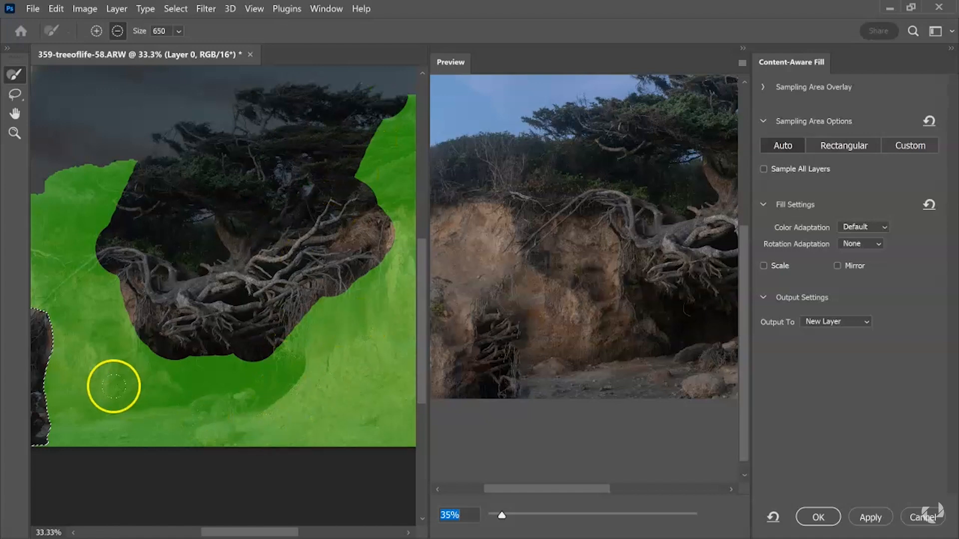
Step: Exclude the foliage at the photo's right edge and along the left hilltop from the fill's sampling area
{"action": "left_click_drag", "start_coordinate": [336, 214], "coordinate": [157, 270]}
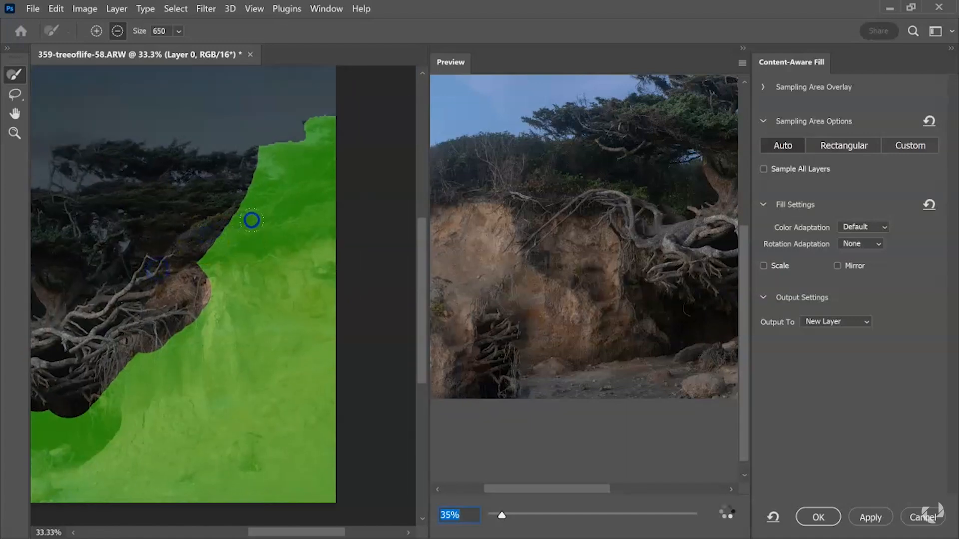
{"action": "mouse_move", "coordinate": [344, 205]}
{"action": "left_mouse_down"}
{"action": "mouse_move", "coordinate": [289, 209]}
{"action": "mouse_move", "coordinate": [321, 149]}
{"action": "mouse_move", "coordinate": [277, 136]}
{"action": "mouse_move", "coordinate": [338, 131]}
{"action": "mouse_move", "coordinate": [228, 178]}
{"action": "mouse_move", "coordinate": [340, 118]}
{"action": "left_mouse_up"}
{"action": "left_click_drag", "start_coordinate": [178, 219], "coordinate": [413, 184]}
{"action": "left_click_drag", "start_coordinate": [285, 217], "coordinate": [166, 225]}
{"action": "left_click", "coordinate": [265, 240]}
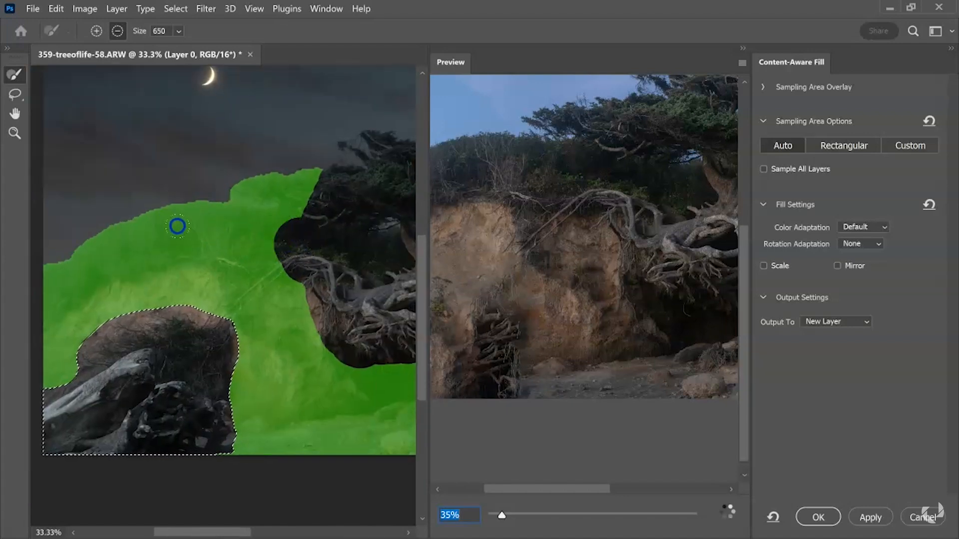
{"action": "mouse_move", "coordinate": [53, 260]}
{"action": "left_mouse_down"}
{"action": "mouse_move", "coordinate": [171, 207]}
{"action": "mouse_move", "coordinate": [308, 178]}
{"action": "left_mouse_up"}
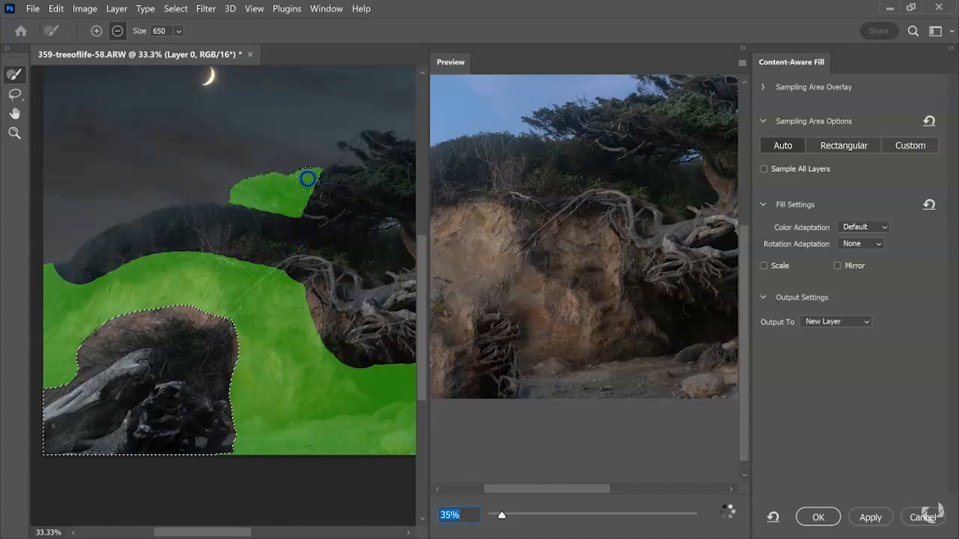
{"action": "left_click", "coordinate": [340, 199]}
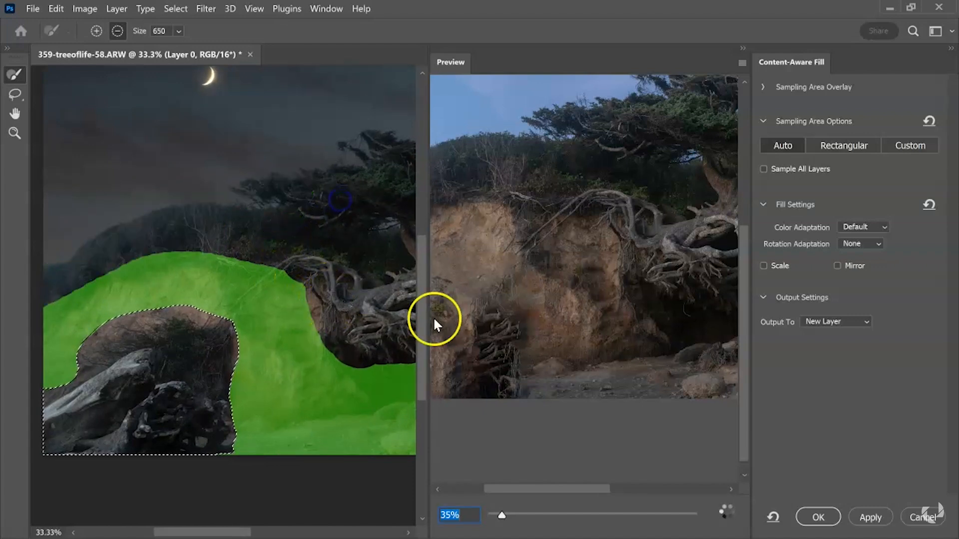
Step: Inspect the updated fill preview at several magnifications around the former driftwood area
{"action": "left_click", "coordinate": [682, 512]}
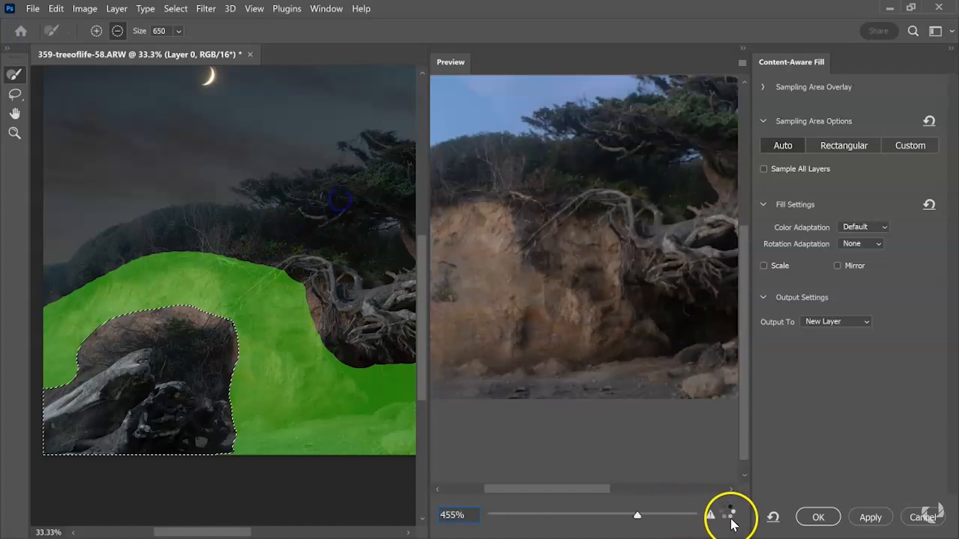
{"action": "left_click_drag", "start_coordinate": [524, 295], "coordinate": [671, 286]}
{"action": "left_click_drag", "start_coordinate": [647, 518], "coordinate": [507, 506]}
{"action": "left_click_drag", "start_coordinate": [559, 368], "coordinate": [690, 303]}
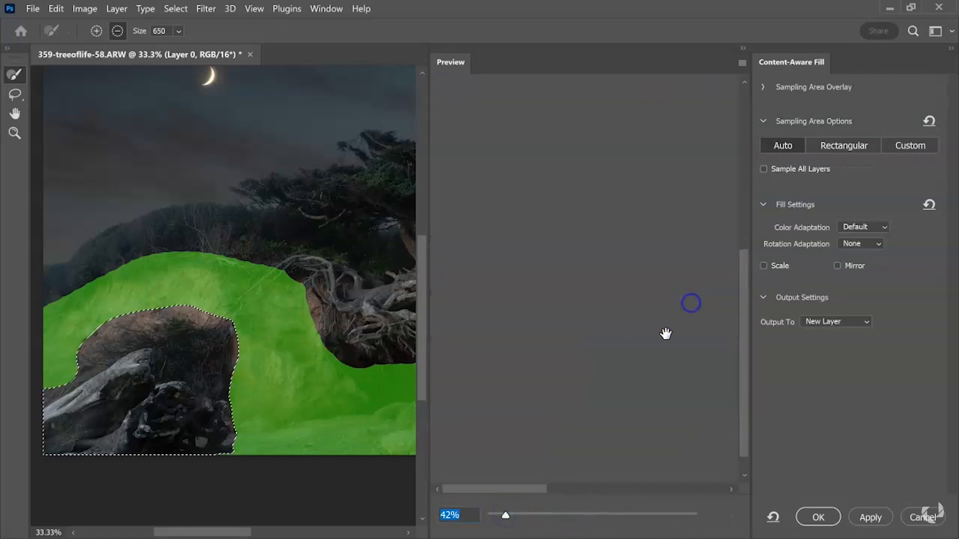
{"action": "left_click_drag", "start_coordinate": [506, 521], "coordinate": [578, 508]}
{"action": "mouse_move", "coordinate": [612, 467]}
{"action": "left_mouse_down"}
{"action": "mouse_move", "coordinate": [640, 375]}
{"action": "mouse_move", "coordinate": [556, 387]}
{"action": "mouse_move", "coordinate": [640, 348]}
{"action": "mouse_move", "coordinate": [610, 325]}
{"action": "mouse_move", "coordinate": [512, 357]}
{"action": "left_mouse_up"}
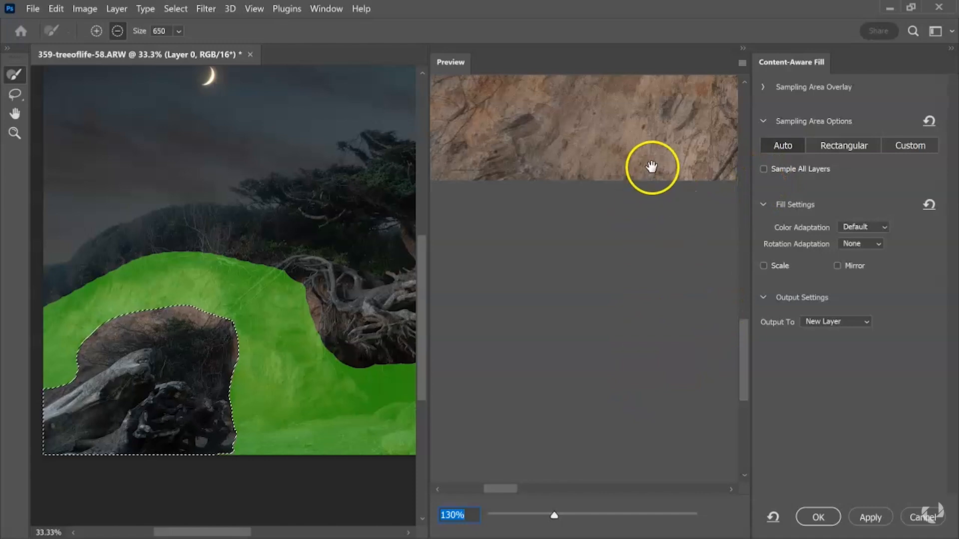
{"action": "left_click_drag", "start_coordinate": [661, 116], "coordinate": [651, 112]}
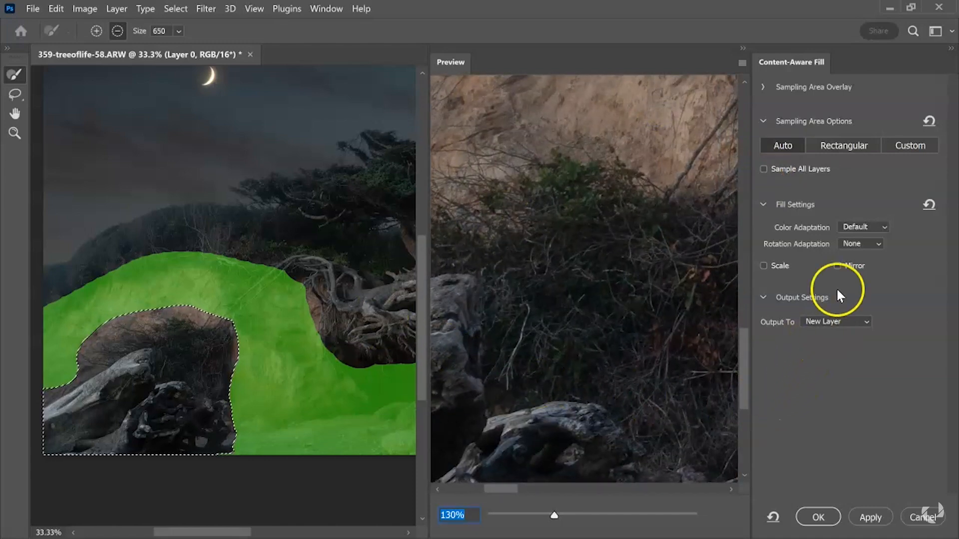
Step: Accept the Content-Aware Fill with output to a new layer and clear the selection
{"action": "left_click", "coordinate": [828, 516]}
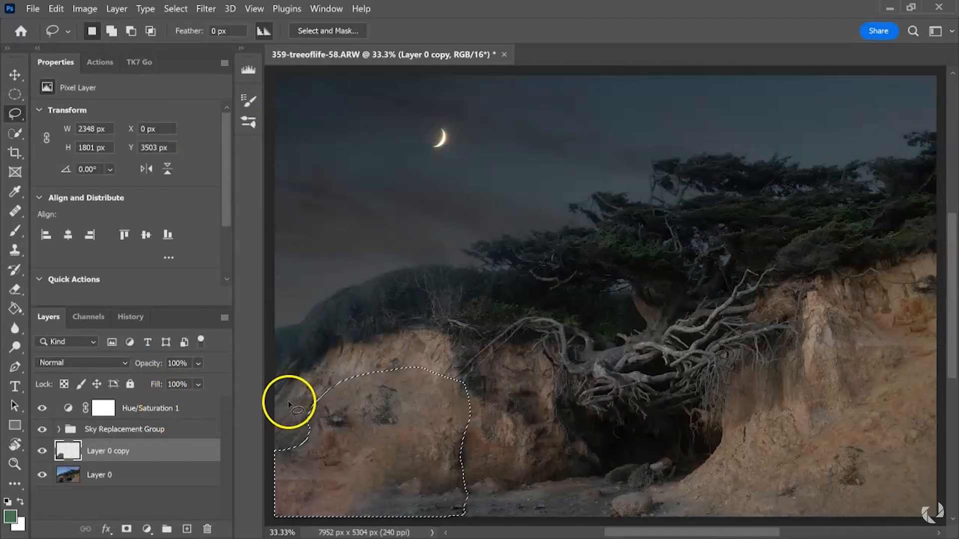
{"action": "key", "text": "ctrl+d"}
{"action": "left_click_drag", "start_coordinate": [376, 388], "coordinate": [443, 287]}
{"action": "left_click", "coordinate": [464, 283]}
{"action": "mouse_move", "coordinate": [498, 337]}
{"action": "left_mouse_down"}
{"action": "mouse_move", "coordinate": [583, 353]}
{"action": "mouse_move", "coordinate": [371, 328]}
{"action": "left_mouse_up"}
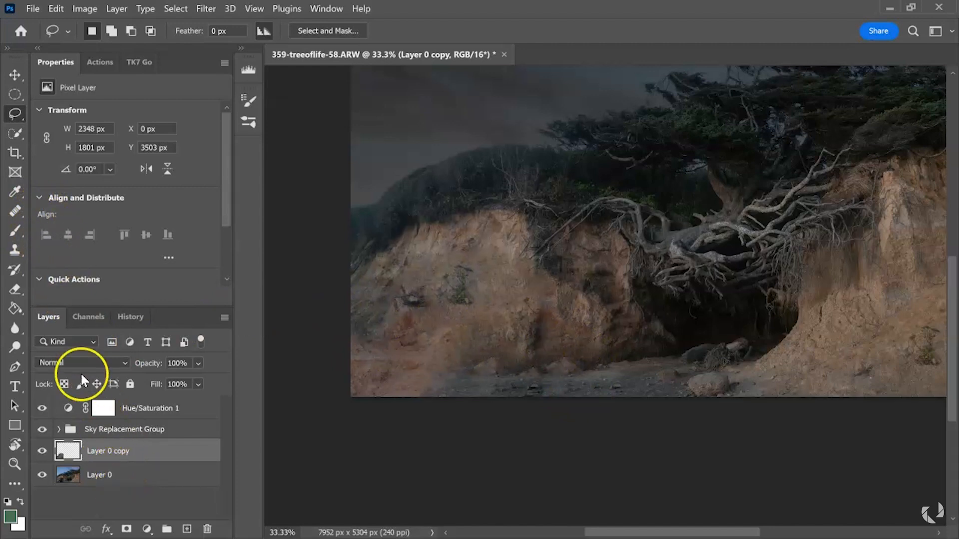
Step: Heal the reddish filled ground in the photo's lower-left corner with the Healing Brush at size 500, sampling the nearby beach
{"action": "left_click_drag", "start_coordinate": [16, 213], "coordinate": [70, 222]}
{"action": "key", "text": "bracketright"}
{"action": "key", "text": "bracketright"}
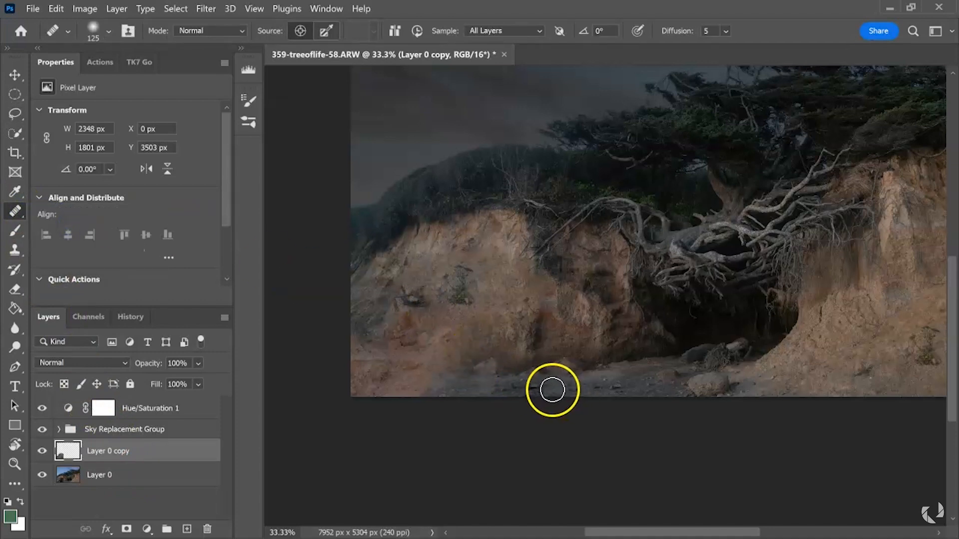
{"action": "key", "text": "bracketright"}
{"action": "key", "text": "bracketright"}
{"action": "key", "text": "bracketright"}
{"action": "key", "text": "bracketright"}
{"action": "key", "text": "bracketright"}
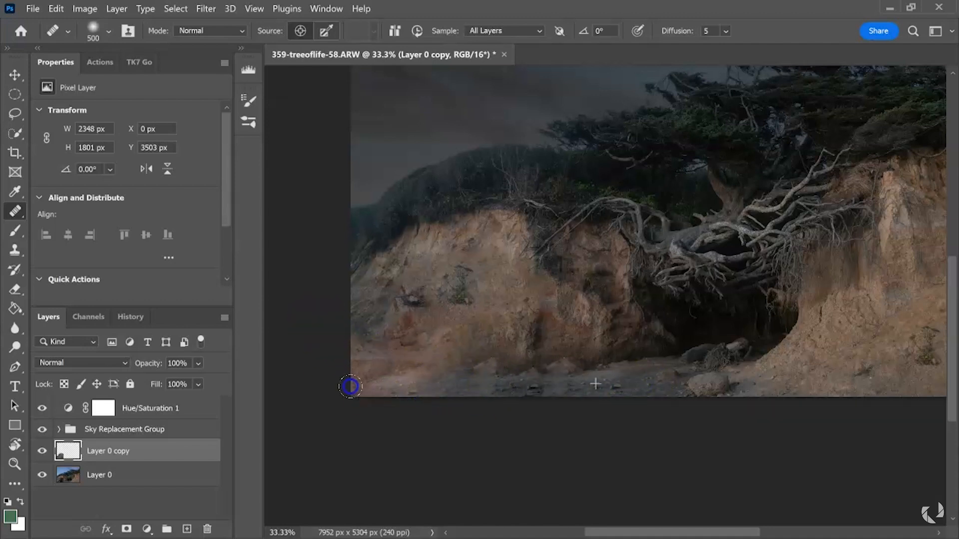
{"action": "left_click", "coordinate": [612, 386], "text": "alt"}
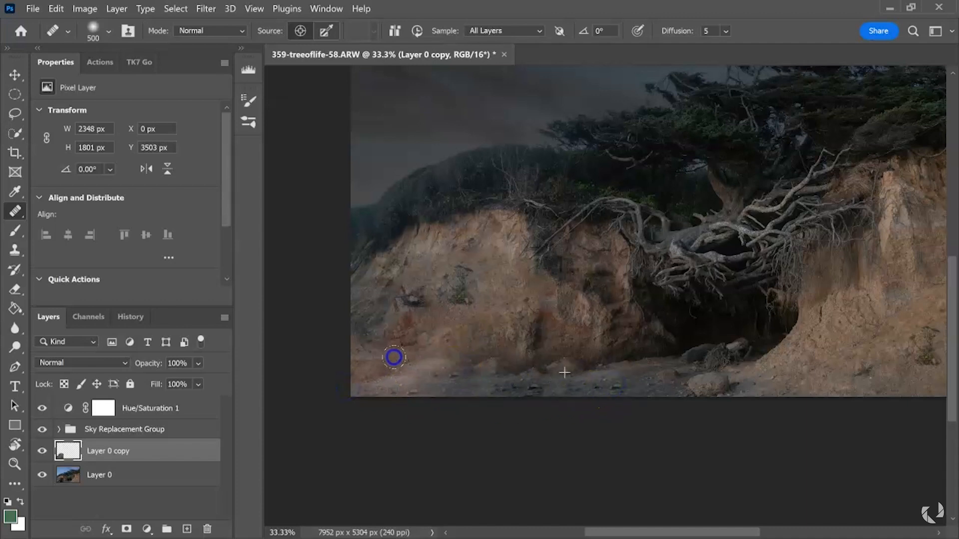
{"action": "left_click_drag", "start_coordinate": [335, 350], "coordinate": [426, 367]}
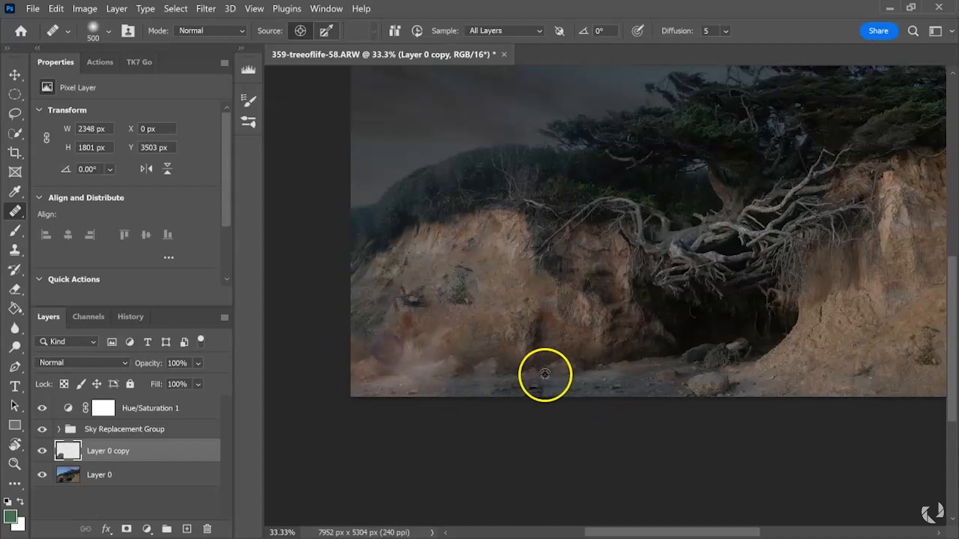
{"action": "left_click", "coordinate": [606, 366], "text": "alt"}
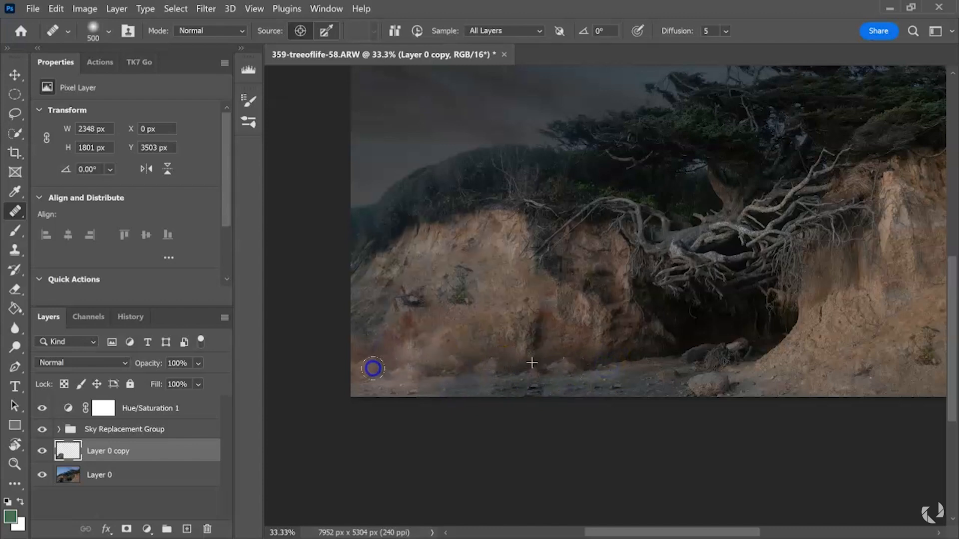
Step: Clone beach gravel along the photo's lower-left edge with the Clone Stamp at size 400
{"action": "left_click", "coordinate": [20, 255]}
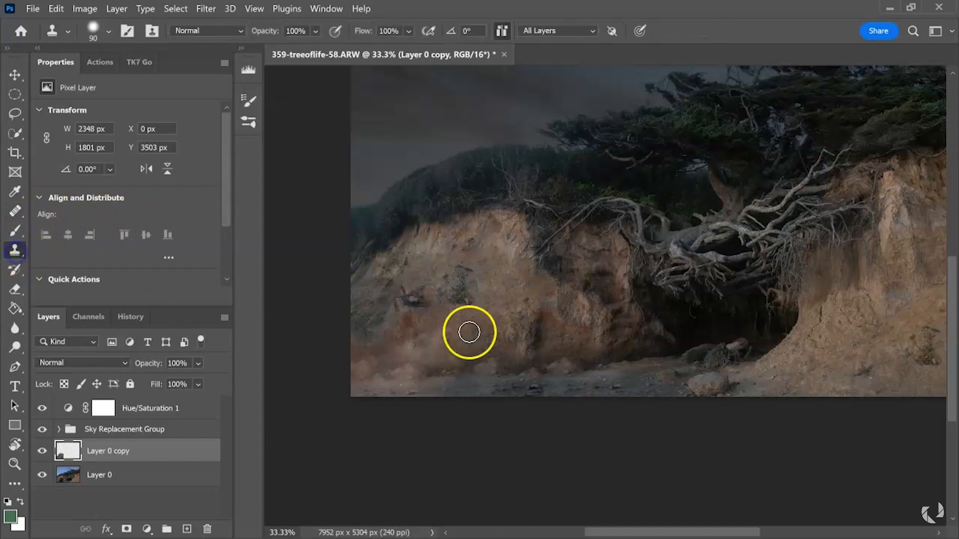
{"action": "key", "text": "]"}
{"action": "key", "text": "]"}
{"action": "key", "text": "]"}
{"action": "left_click_drag", "start_coordinate": [471, 392], "coordinate": [358, 385]}
{"action": "mouse_move", "coordinate": [513, 389]}
{"action": "left_mouse_down"}
{"action": "mouse_move", "coordinate": [595, 391]}
{"action": "mouse_move", "coordinate": [512, 396]}
{"action": "left_mouse_up"}
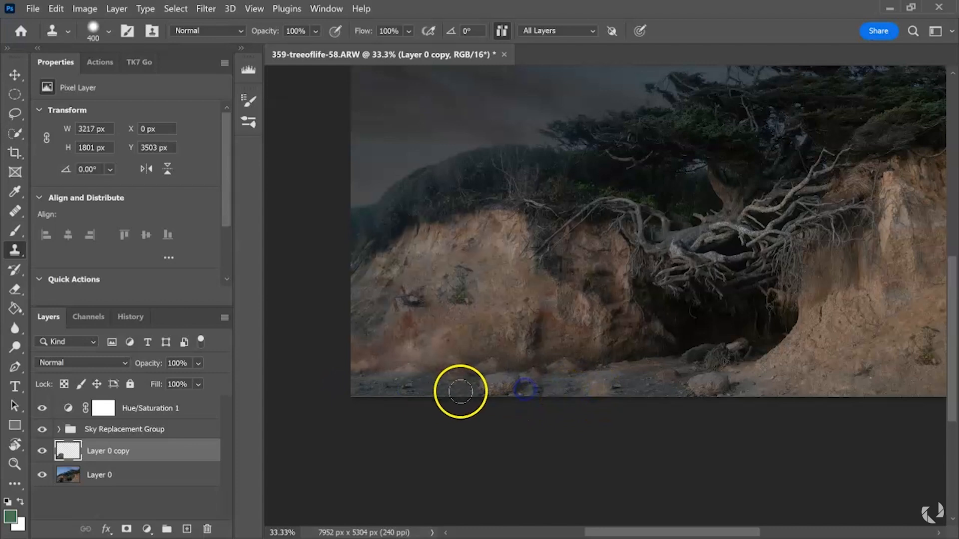
Step: Clone dark beach gravel over the reddish ground between the cliff base and the photo's lower edge with the Clone Stamp at size 400
{"action": "left_click", "coordinate": [419, 386], "text": "alt"}
{"action": "left_click_drag", "start_coordinate": [487, 384], "coordinate": [514, 385]}
{"action": "left_click", "coordinate": [439, 392], "text": "alt"}
{"action": "left_click_drag", "start_coordinate": [556, 396], "coordinate": [574, 388]}
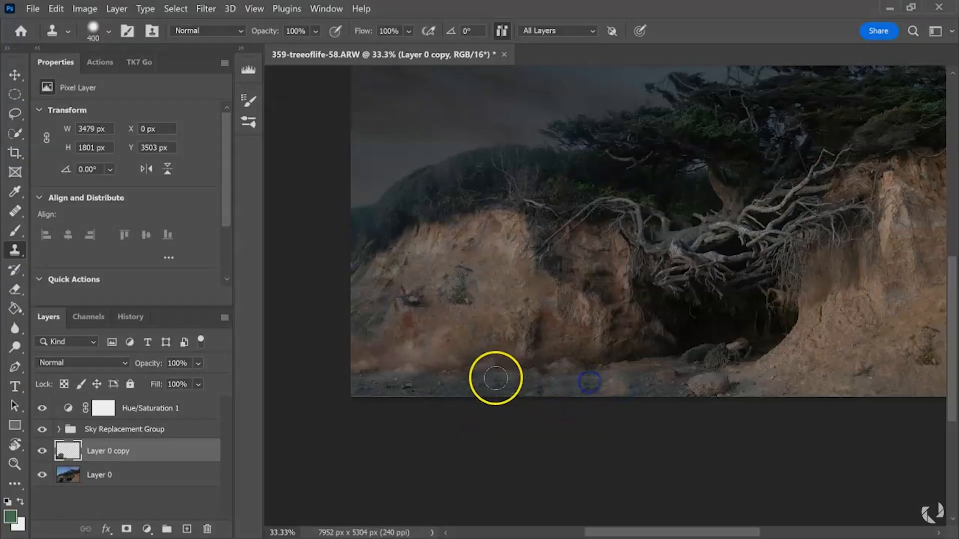
{"action": "left_click", "coordinate": [472, 376]}
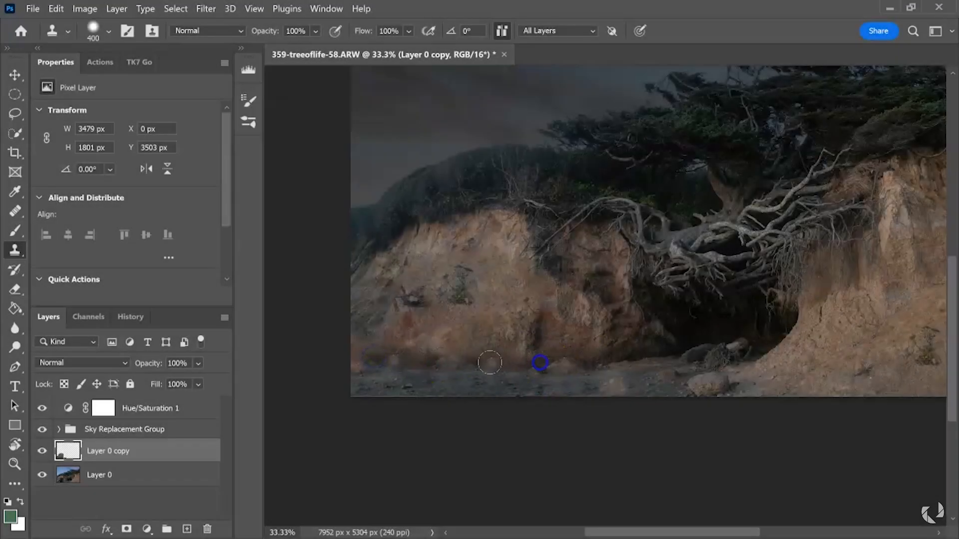
{"action": "left_click", "coordinate": [384, 354]}
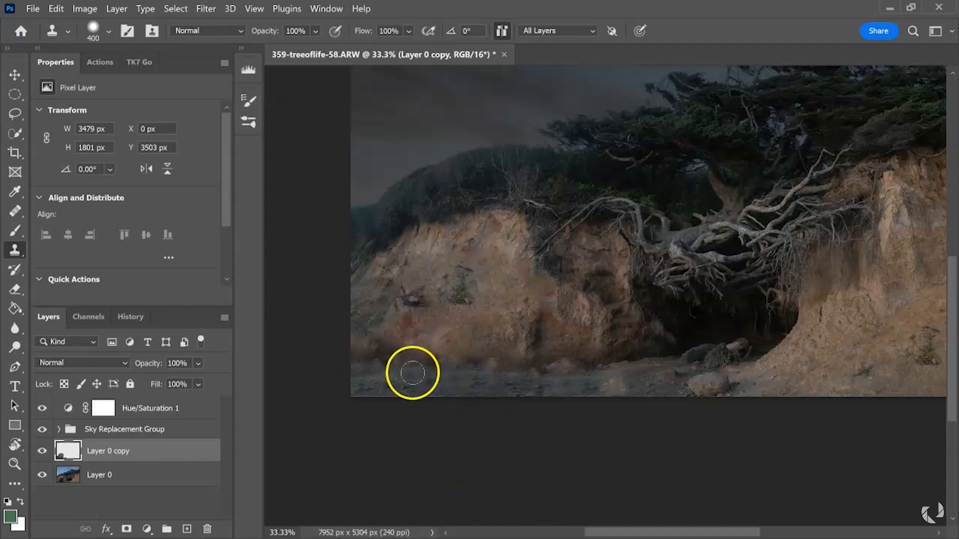
{"action": "left_click", "coordinate": [369, 357]}
Step: Heal the reddish rock patch near the photo's lower edge with the Healing Brush at size 175, sampling the adjacent gravel
{"action": "scroll", "coordinate": [408, 378], "scroll_direction": "up", "scroll_amount": 3}
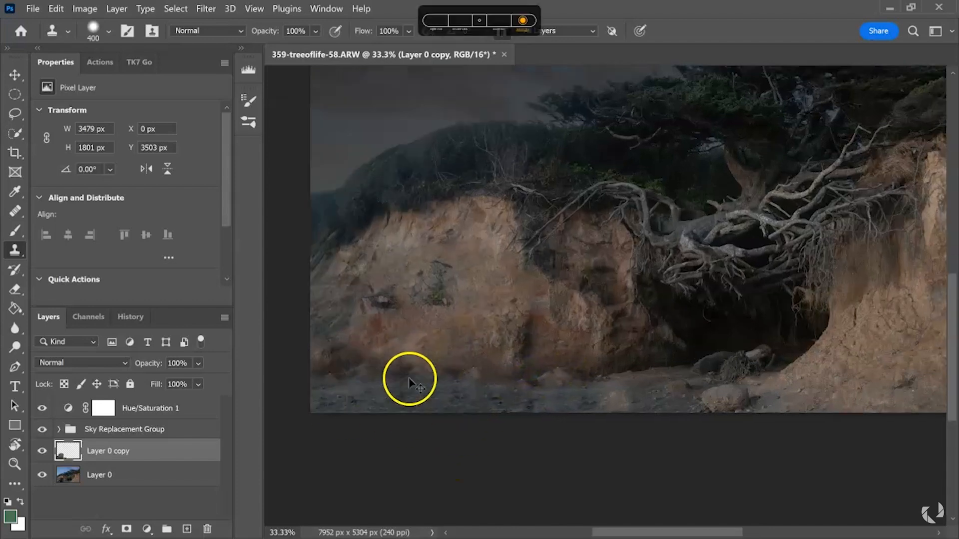
{"action": "scroll", "coordinate": [409, 378], "scroll_direction": "up", "scroll_amount": 3}
{"action": "left_click_drag", "start_coordinate": [406, 381], "coordinate": [802, 352]}
{"action": "scroll", "coordinate": [801, 352], "scroll_direction": "down", "scroll_amount": 2}
{"action": "mouse_move", "coordinate": [676, 289]}
{"action": "left_mouse_down"}
{"action": "mouse_move", "coordinate": [568, 353]}
{"action": "mouse_move", "coordinate": [659, 293]}
{"action": "mouse_move", "coordinate": [625, 294]}
{"action": "mouse_move", "coordinate": [634, 230]}
{"action": "mouse_move", "coordinate": [576, 214]}
{"action": "left_mouse_up"}
{"action": "scroll", "coordinate": [675, 279], "scroll_direction": "up", "scroll_amount": 2}
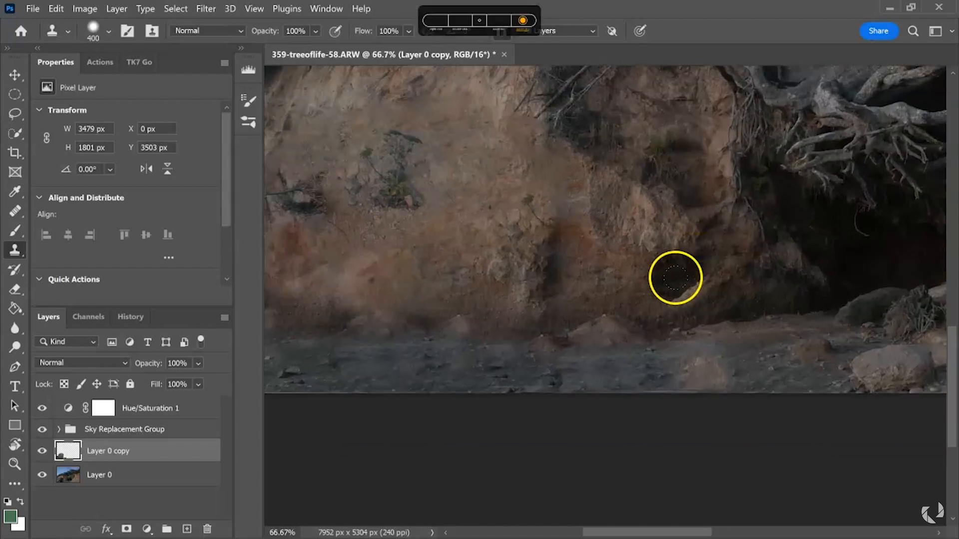
{"action": "mouse_move", "coordinate": [636, 330]}
{"action": "left_mouse_down"}
{"action": "mouse_move", "coordinate": [483, 221]}
{"action": "mouse_move", "coordinate": [498, 207]}
{"action": "left_mouse_up"}
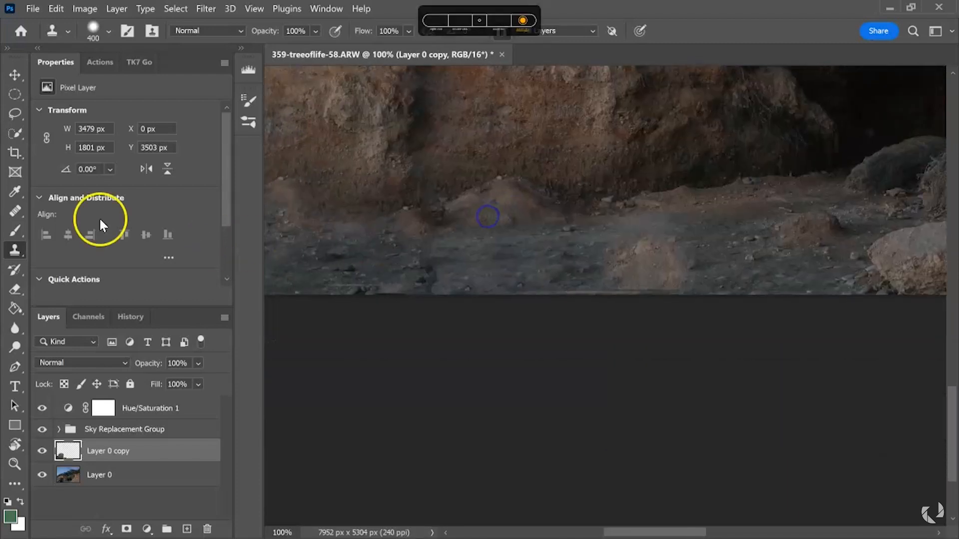
{"action": "left_click_drag", "start_coordinate": [18, 250], "coordinate": [35, 252]}
{"action": "left_click_drag", "start_coordinate": [15, 211], "coordinate": [66, 221]}
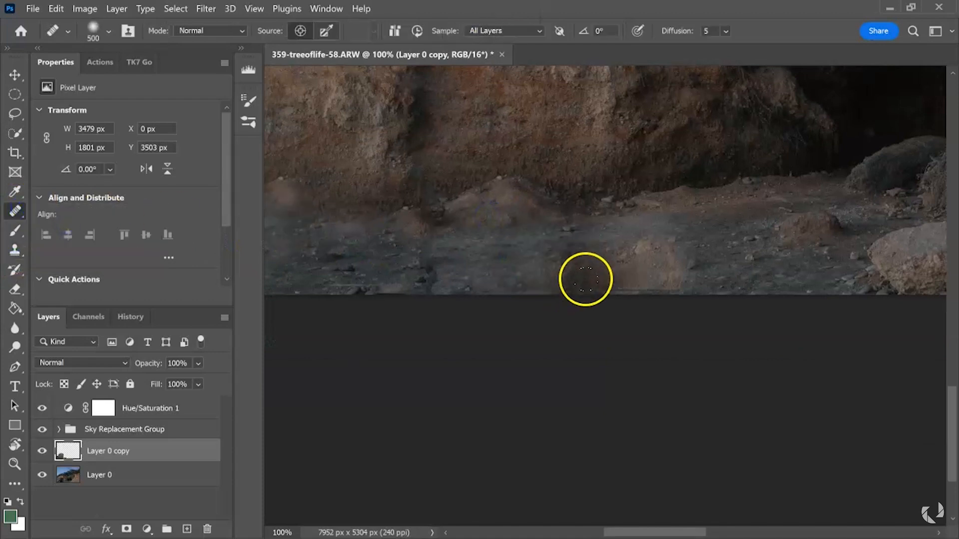
{"action": "key", "text": "bracketleft"}
{"action": "key", "text": "bracketleft"}
{"action": "key", "text": "bracketleft"}
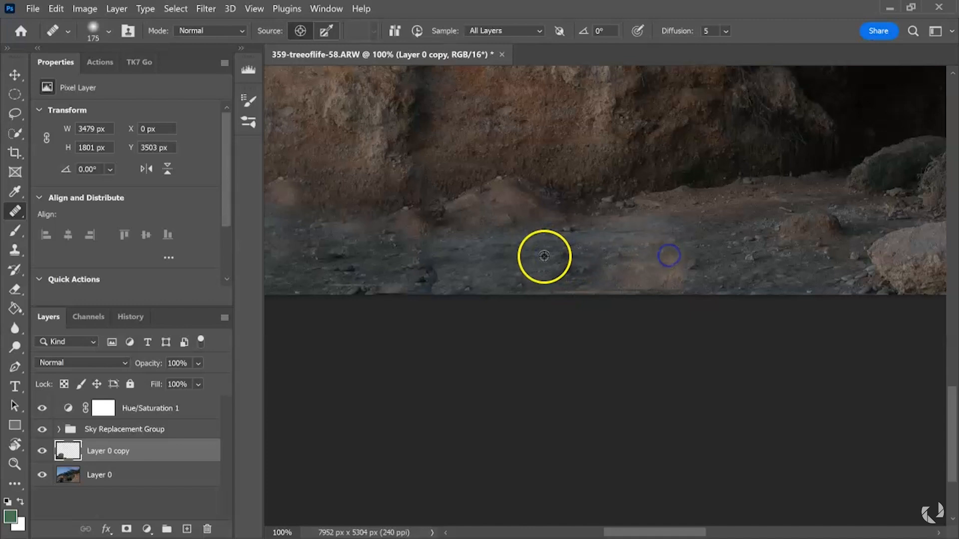
{"action": "left_click", "coordinate": [570, 253], "text": "alt"}
{"action": "mouse_move", "coordinate": [648, 253]}
{"action": "left_mouse_down"}
{"action": "mouse_move", "coordinate": [688, 262]}
{"action": "mouse_move", "coordinate": [588, 259]}
{"action": "mouse_move", "coordinate": [635, 285]}
{"action": "mouse_move", "coordinate": [687, 279]}
{"action": "left_mouse_up"}
{"action": "left_click", "coordinate": [531, 254], "text": "alt"}
{"action": "mouse_move", "coordinate": [607, 290]}
{"action": "left_mouse_down"}
{"action": "mouse_move", "coordinate": [586, 293]}
{"action": "mouse_move", "coordinate": [719, 269]}
{"action": "mouse_move", "coordinate": [625, 275]}
{"action": "left_mouse_up"}
{"action": "left_click", "coordinate": [676, 265], "text": "alt"}
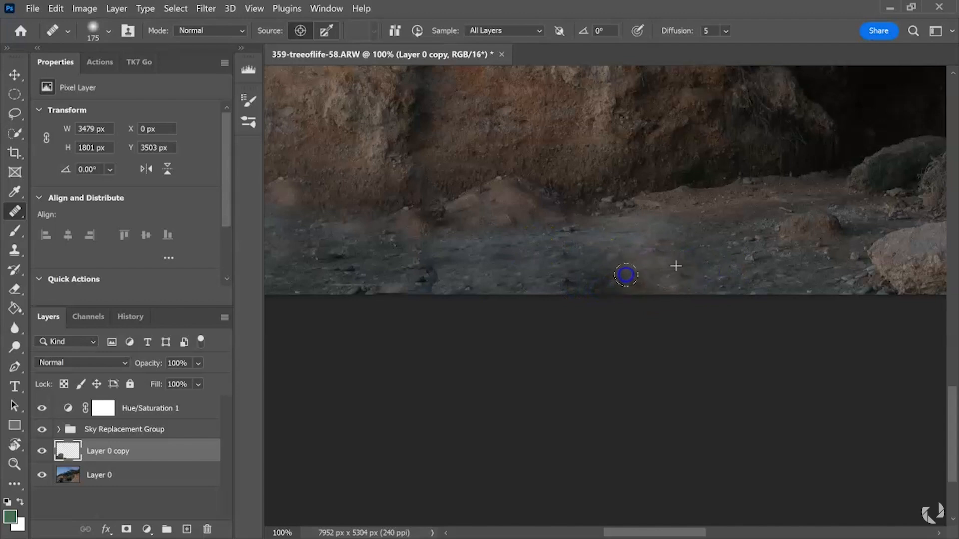
{"action": "mouse_move", "coordinate": [649, 291]}
{"action": "left_mouse_down"}
{"action": "mouse_move", "coordinate": [726, 264]}
{"action": "mouse_move", "coordinate": [638, 292]}
{"action": "left_mouse_up"}
Step: Heal the patchy, repeated gravel along the lower edge between the former driftwood area and the large boulder, using nearby beach samples
{"action": "left_click", "coordinate": [724, 259], "text": "alt"}
{"action": "left_click_drag", "start_coordinate": [522, 240], "coordinate": [679, 253]}
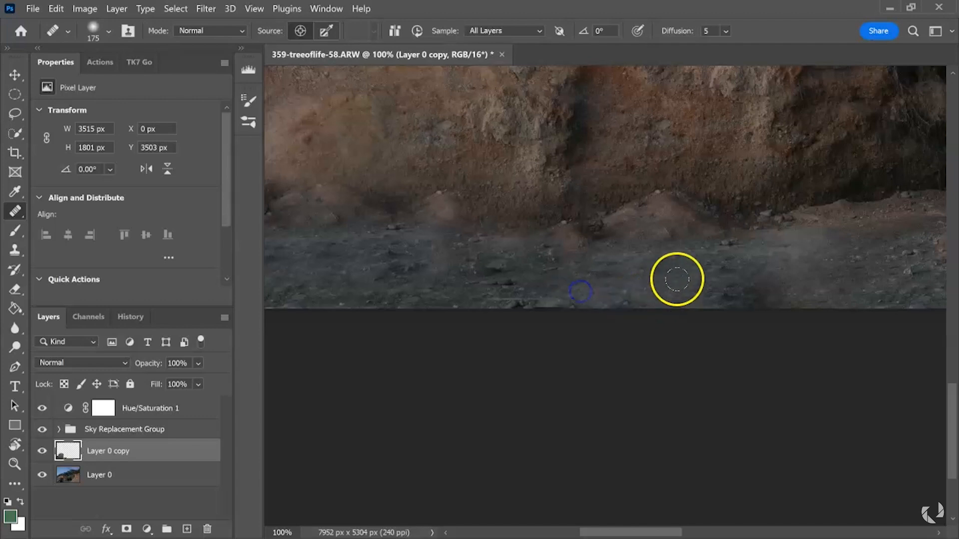
{"action": "left_click", "coordinate": [451, 287], "text": "alt"}
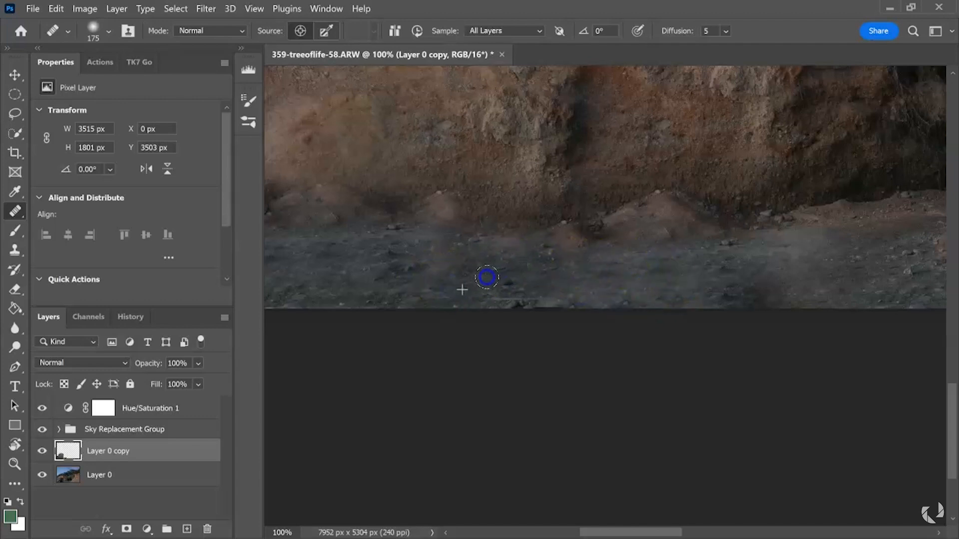
{"action": "mouse_move", "coordinate": [613, 285]}
{"action": "left_mouse_down"}
{"action": "mouse_move", "coordinate": [580, 276]}
{"action": "mouse_move", "coordinate": [551, 292]}
{"action": "mouse_move", "coordinate": [474, 297]}
{"action": "left_mouse_up"}
{"action": "left_click_drag", "start_coordinate": [696, 262], "coordinate": [636, 274]}
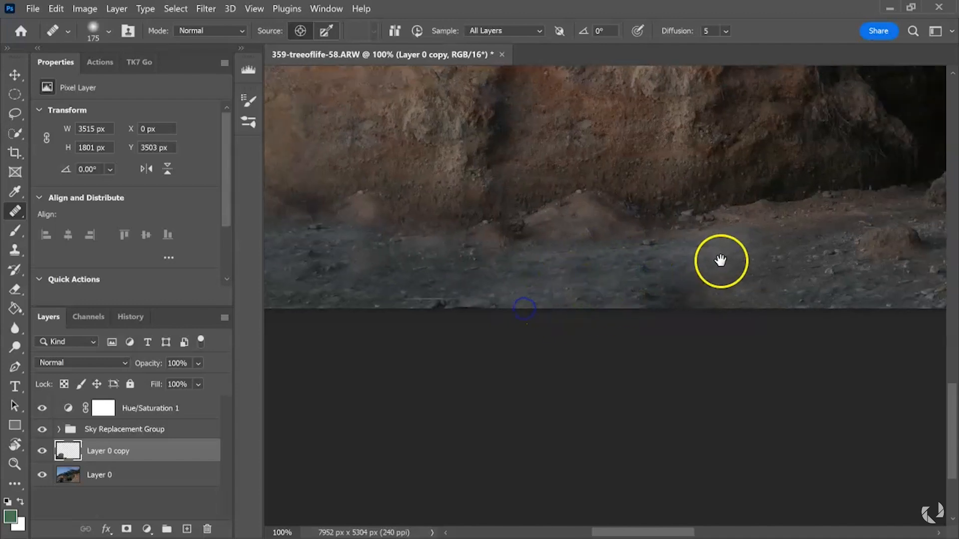
{"action": "left_click_drag", "start_coordinate": [695, 270], "coordinate": [565, 276]}
{"action": "left_click", "coordinate": [690, 296], "text": "alt"}
{"action": "left_click_drag", "start_coordinate": [505, 282], "coordinate": [381, 288]}
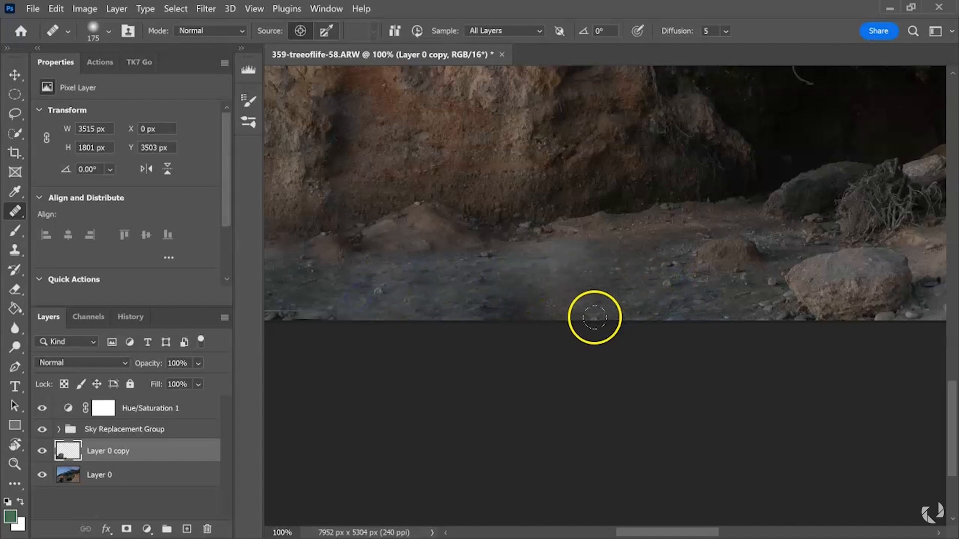
{"action": "left_click_drag", "start_coordinate": [448, 288], "coordinate": [419, 303]}
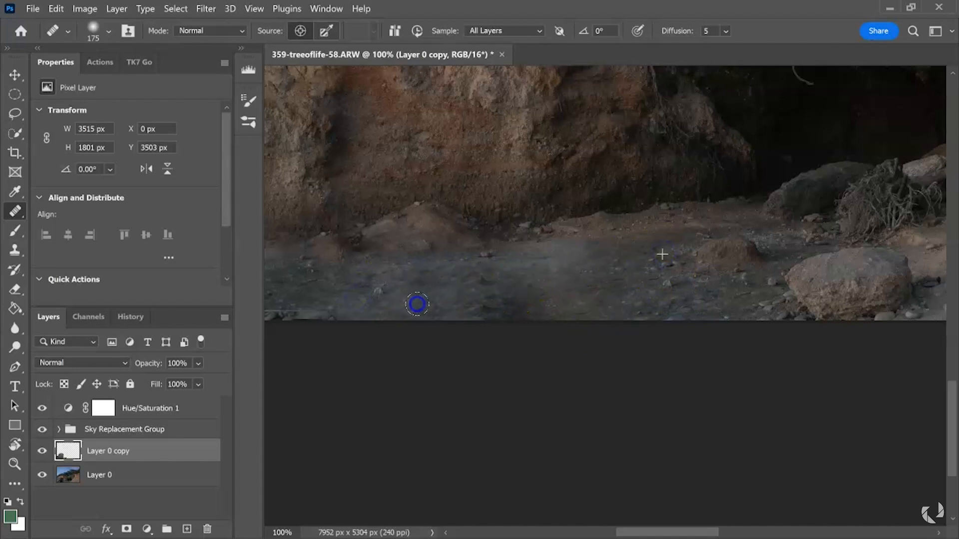
Step: Heal the far-left stretch of beach gravel to break up its repeated pebbles and dark patches
{"action": "left_click_drag", "start_coordinate": [449, 274], "coordinate": [832, 274]}
{"action": "mouse_move", "coordinate": [552, 279]}
{"action": "left_mouse_down"}
{"action": "mouse_move", "coordinate": [619, 266]}
{"action": "mouse_move", "coordinate": [584, 276]}
{"action": "left_mouse_up"}
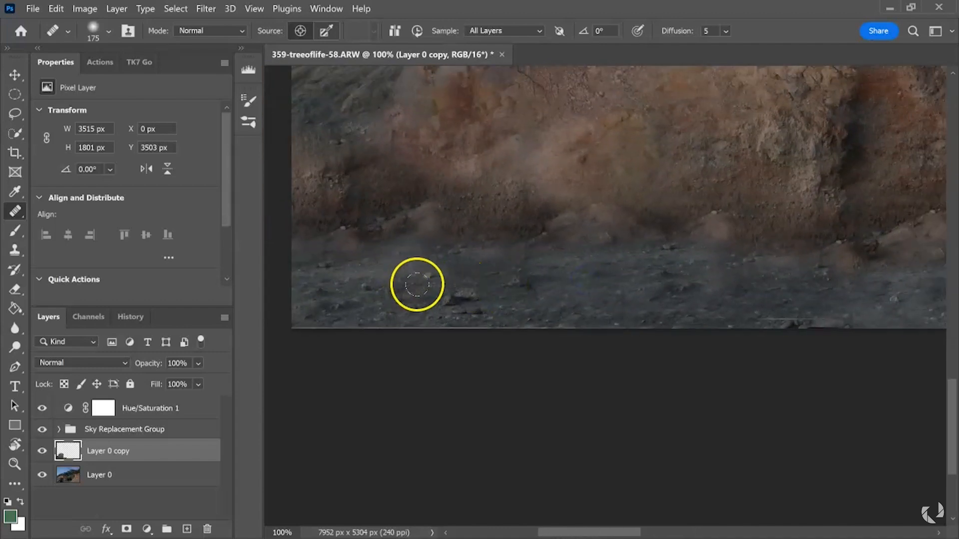
{"action": "left_click", "coordinate": [592, 299]}
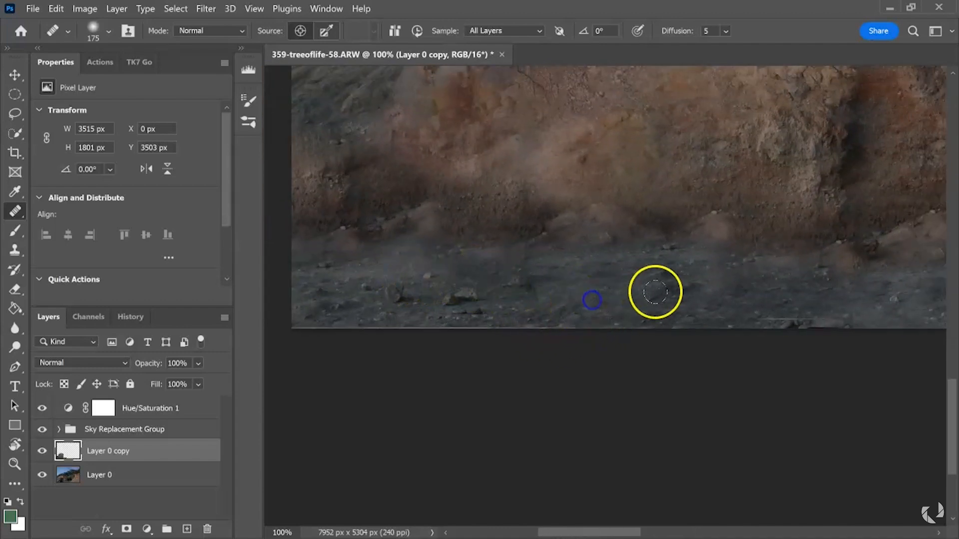
{"action": "left_click_drag", "start_coordinate": [757, 291], "coordinate": [765, 291]}
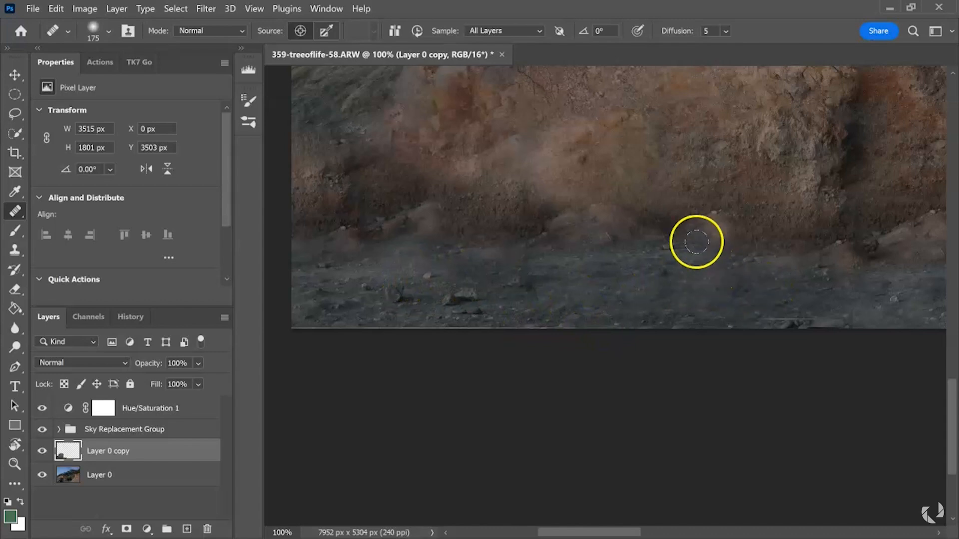
Step: Blend the filled beach below the cliff with healing strokes, sampling the original gravel beside the large boulder
{"action": "scroll", "coordinate": [696, 241], "scroll_direction": "down", "scroll_amount": 2}
{"action": "left_click_drag", "start_coordinate": [651, 254], "coordinate": [499, 289]}
{"action": "left_click", "coordinate": [767, 333], "text": "alt"}
{"action": "left_click_drag", "start_coordinate": [508, 324], "coordinate": [491, 324]}
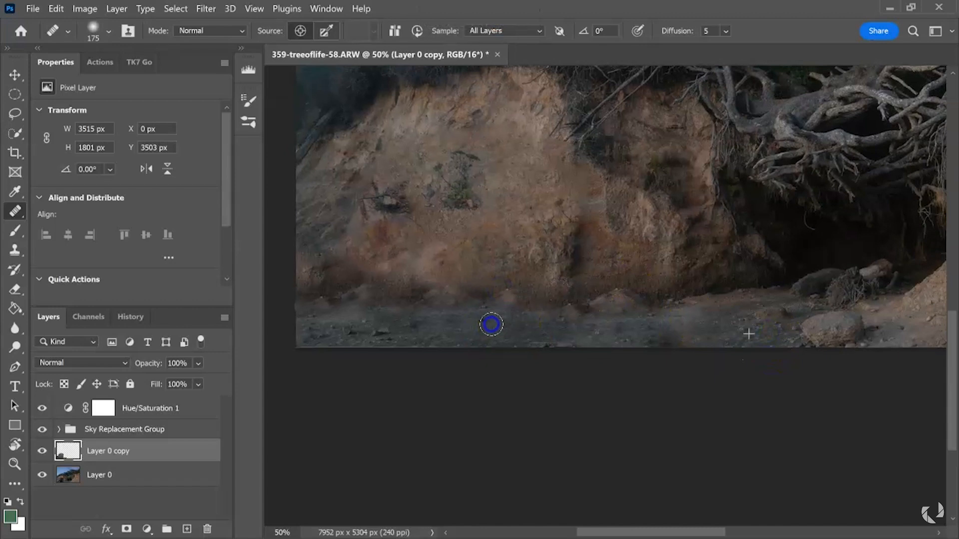
{"action": "left_click", "coordinate": [758, 337], "text": "alt"}
{"action": "left_click_drag", "start_coordinate": [473, 341], "coordinate": [453, 344]}
{"action": "left_click", "coordinate": [719, 317], "text": "alt"}
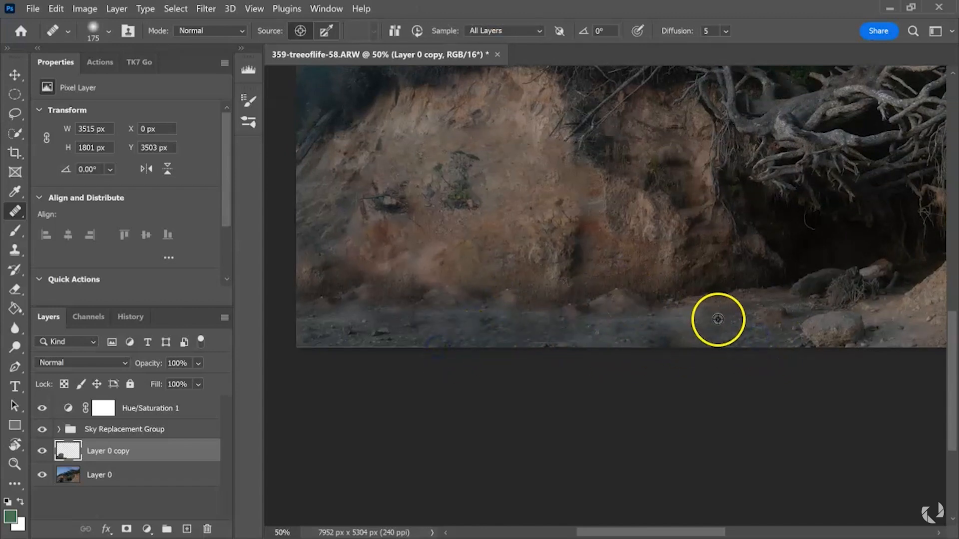
{"action": "left_click_drag", "start_coordinate": [532, 340], "coordinate": [461, 322]}
Step: Heal the boundary where the gravel meets the cliff base, sampling the natural beach edge near the cave and the gravel at far left
{"action": "left_click", "coordinate": [702, 304], "text": "alt"}
{"action": "left_click_drag", "start_coordinate": [523, 311], "coordinate": [510, 311]}
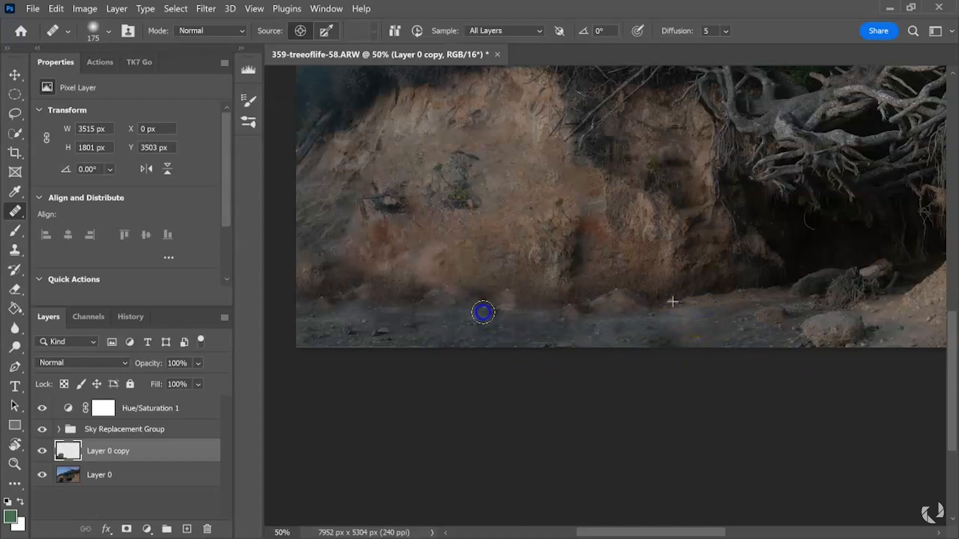
{"action": "left_click", "coordinate": [699, 308], "text": "alt"}
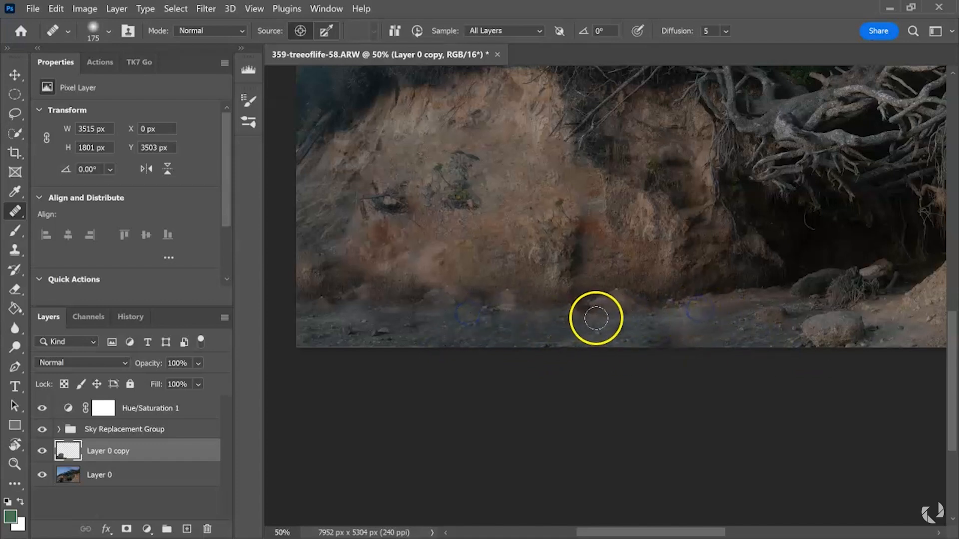
{"action": "left_click", "coordinate": [717, 306], "text": "alt"}
{"action": "left_click_drag", "start_coordinate": [557, 312], "coordinate": [543, 314]}
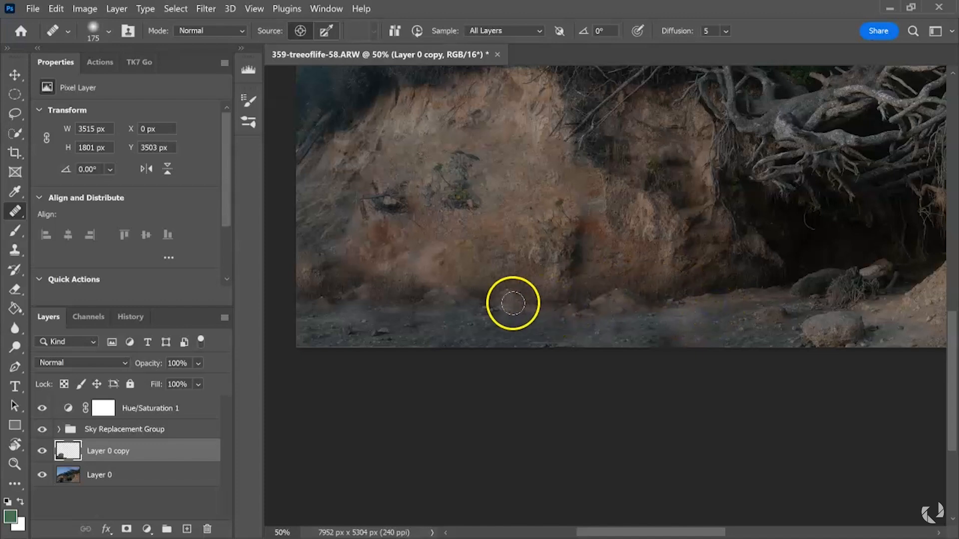
{"action": "key", "text": "space"}
{"action": "left_click_drag", "start_coordinate": [511, 310], "coordinate": [592, 316]}
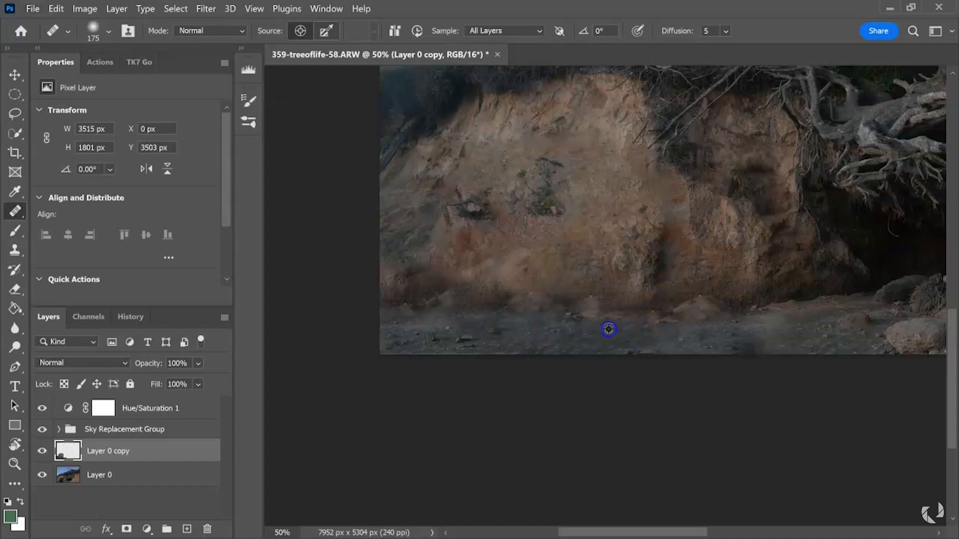
{"action": "left_click", "coordinate": [433, 322]}
{"action": "left_click", "coordinate": [426, 323], "text": "alt"}
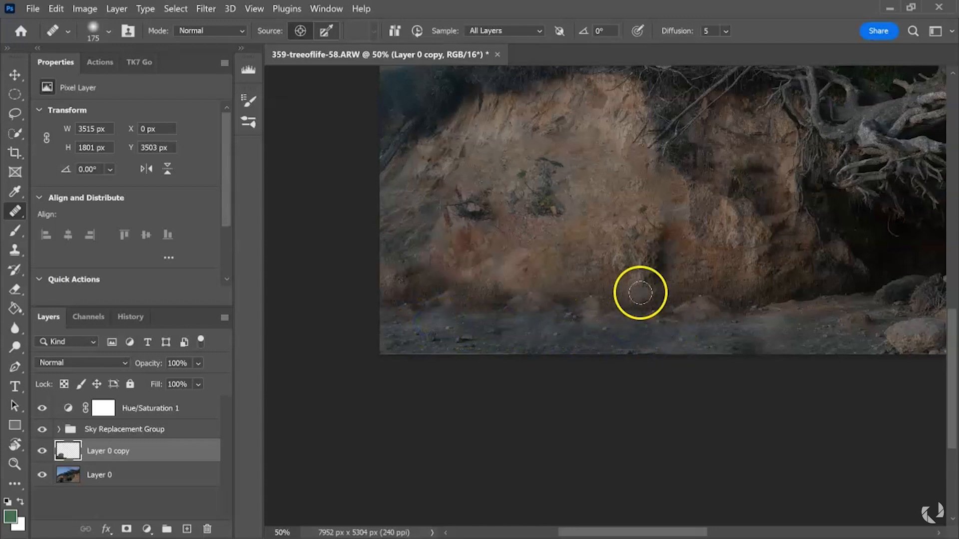
Step: Heal the blurry reddish mound at the cliff base, sampling the rough brown cliff texture nearby
{"action": "scroll", "coordinate": [641, 291], "scroll_direction": "up", "scroll_amount": 2}
{"action": "scroll", "coordinate": [641, 292], "scroll_direction": "up", "scroll_amount": 1}
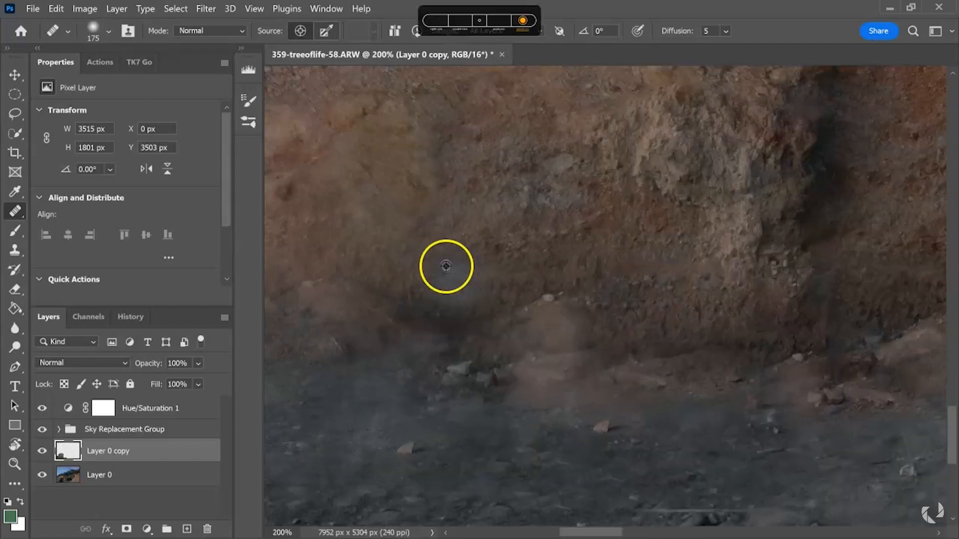
{"action": "left_click_drag", "start_coordinate": [599, 319], "coordinate": [504, 316]}
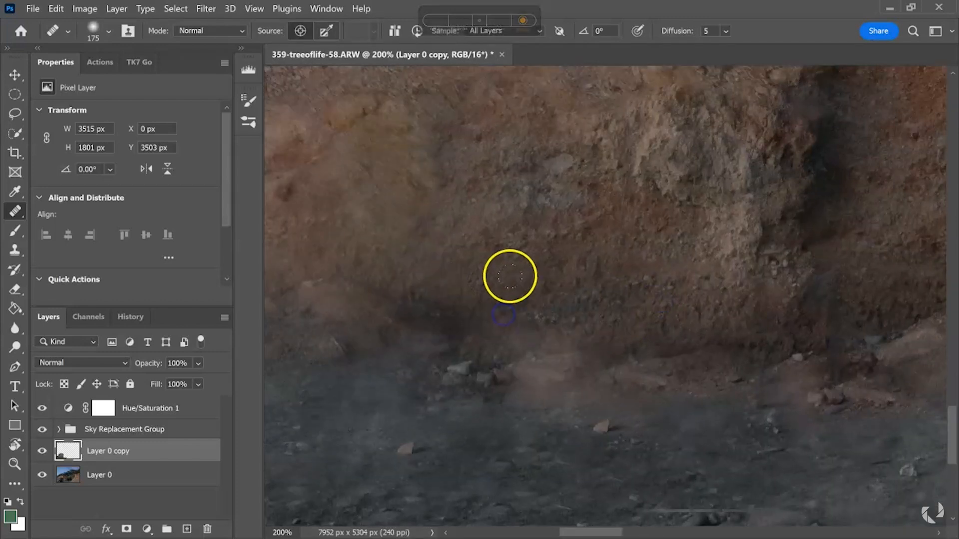
{"action": "left_click", "coordinate": [692, 301], "text": "alt"}
{"action": "left_click_drag", "start_coordinate": [601, 353], "coordinate": [518, 345]}
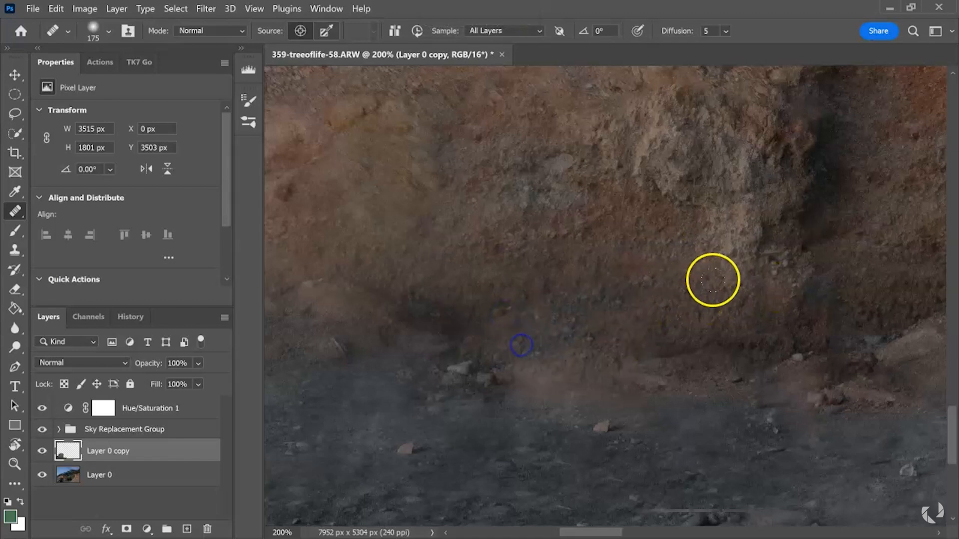
Step: Heal the smeared mounds farther left along the cliff base with sampled dark cliff texture
{"action": "mouse_move", "coordinate": [861, 301]}
{"action": "left_mouse_down"}
{"action": "mouse_move", "coordinate": [646, 271]}
{"action": "mouse_move", "coordinate": [658, 269]}
{"action": "left_mouse_up"}
{"action": "left_click_drag", "start_coordinate": [529, 265], "coordinate": [909, 262]}
{"action": "left_click_drag", "start_coordinate": [651, 233], "coordinate": [691, 293]}
{"action": "left_click", "coordinate": [744, 289], "text": "alt"}
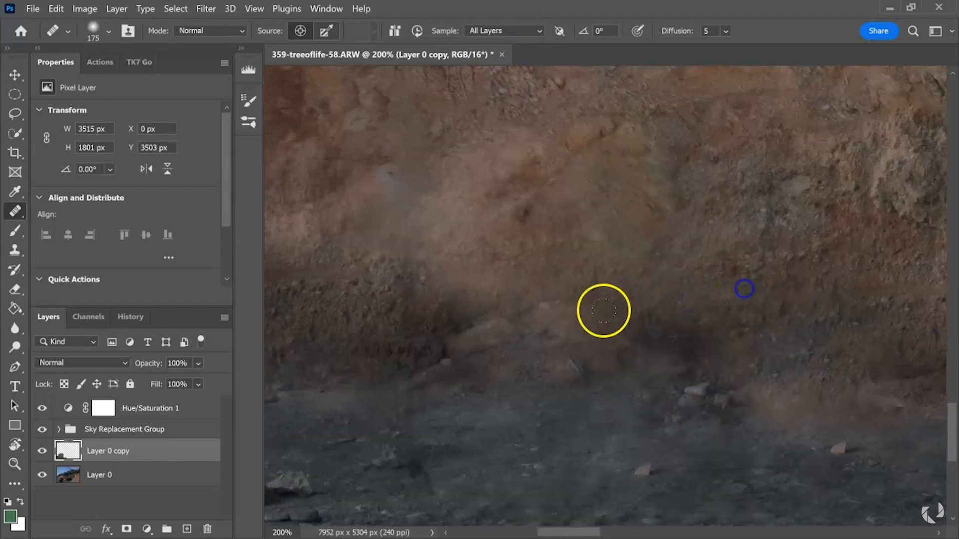
{"action": "mouse_move", "coordinate": [354, 301]}
{"action": "left_mouse_down"}
{"action": "mouse_move", "coordinate": [419, 333]}
{"action": "mouse_move", "coordinate": [515, 346]}
{"action": "left_mouse_up"}
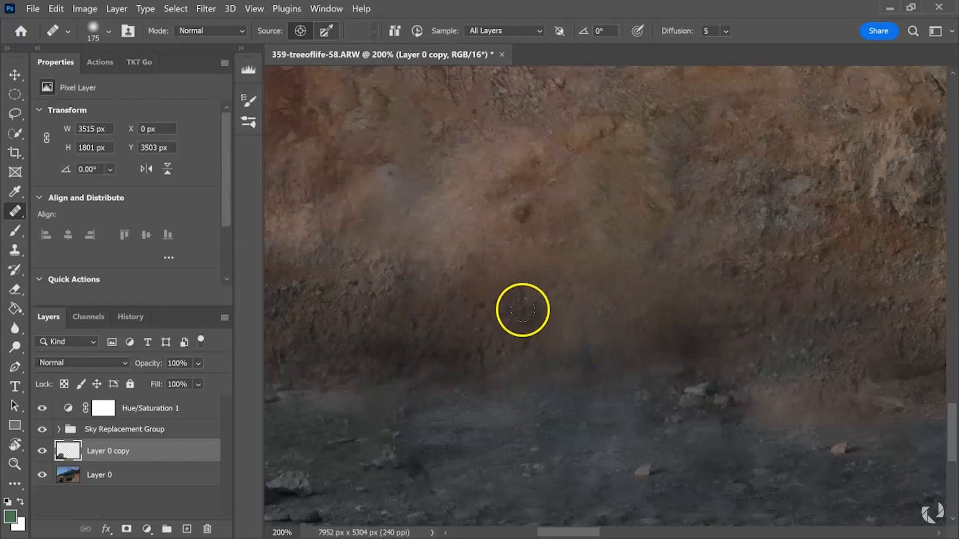
{"action": "scroll", "coordinate": [522, 310], "scroll_direction": "down", "scroll_amount": 2}
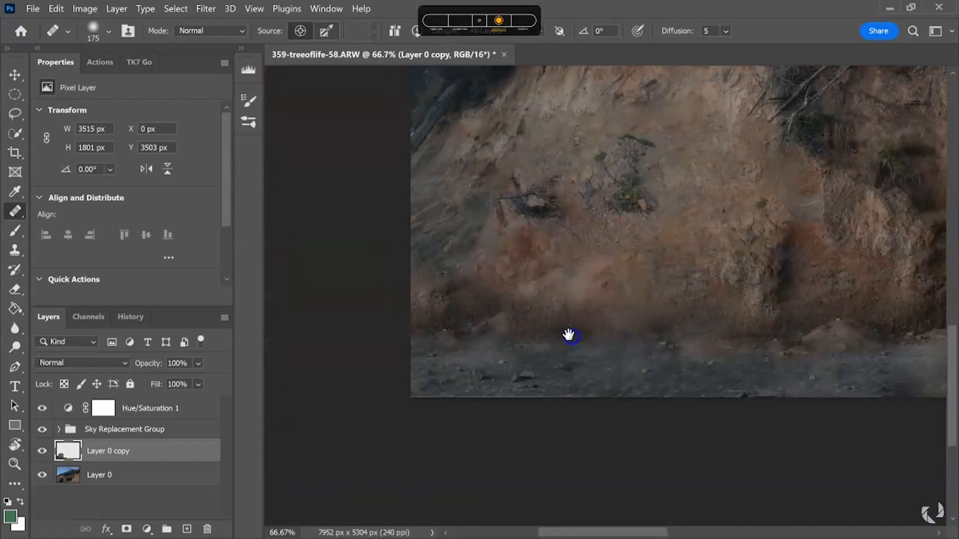
{"action": "left_click", "coordinate": [466, 337], "text": "alt"}
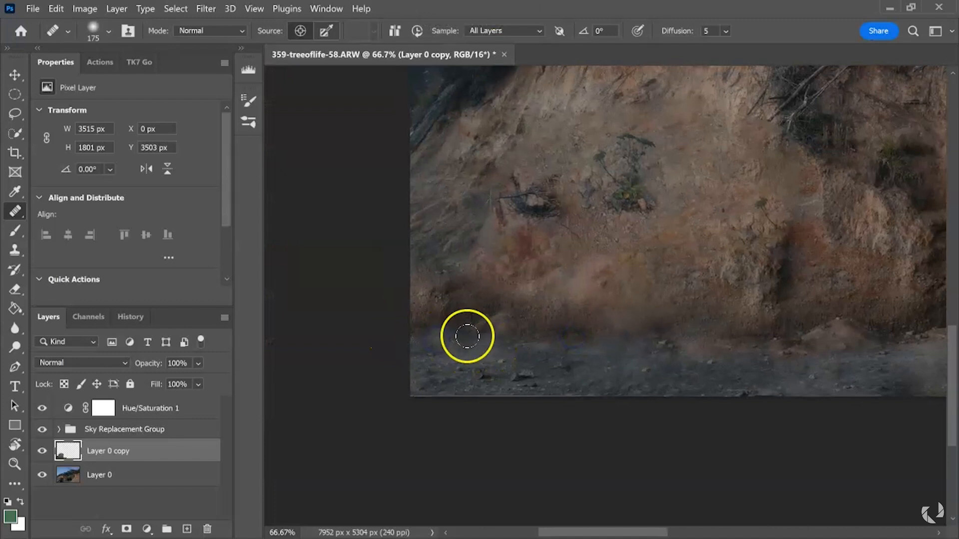
Step: Heal the smooth, blurry areas of the cliff face around the small plant, sampling nearby rock texture
{"action": "left_click_drag", "start_coordinate": [553, 322], "coordinate": [447, 462]}
{"action": "left_click_drag", "start_coordinate": [478, 334], "coordinate": [437, 279]}
{"action": "left_click_drag", "start_coordinate": [452, 324], "coordinate": [490, 350]}
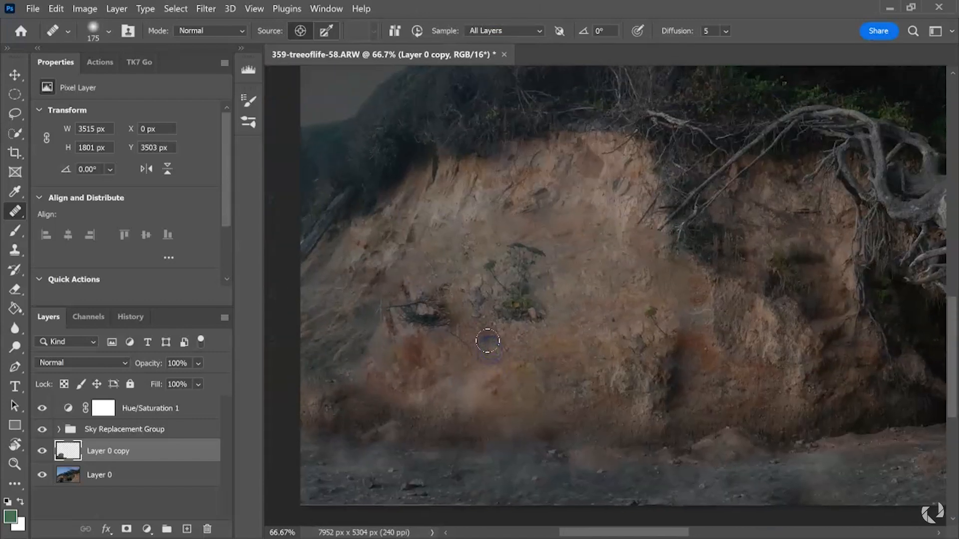
{"action": "scroll", "coordinate": [489, 340], "scroll_direction": "up", "scroll_amount": 2}
{"action": "mouse_move", "coordinate": [532, 235]}
{"action": "left_mouse_down"}
{"action": "mouse_move", "coordinate": [564, 282]}
{"action": "mouse_move", "coordinate": [651, 342]}
{"action": "mouse_move", "coordinate": [671, 344]}
{"action": "left_mouse_up"}
{"action": "left_click", "coordinate": [589, 255], "text": "alt"}
{"action": "left_click", "coordinate": [779, 295], "text": "alt"}
{"action": "left_click", "coordinate": [725, 294]}
{"action": "left_click_drag", "start_coordinate": [666, 300], "coordinate": [559, 285]}
{"action": "left_click", "coordinate": [763, 300], "text": "alt"}
{"action": "mouse_move", "coordinate": [728, 324]}
{"action": "left_mouse_down"}
{"action": "mouse_move", "coordinate": [655, 347]}
{"action": "mouse_move", "coordinate": [569, 342]}
{"action": "left_mouse_up"}
Step: Heal the blurry upper cliff face above the small plant with several strokes, sampling the surrounding rock texture
{"action": "left_click_drag", "start_coordinate": [549, 219], "coordinate": [560, 314]}
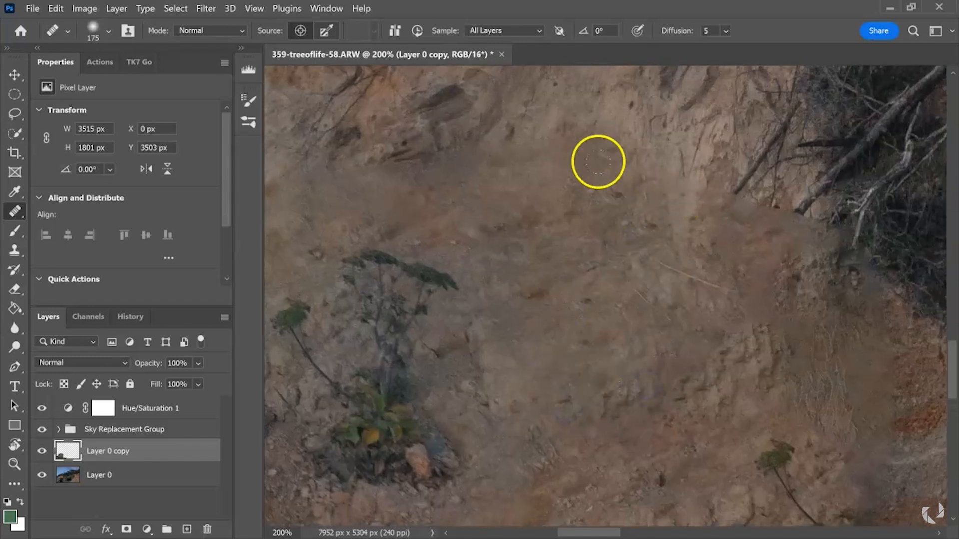
{"action": "left_click_drag", "start_coordinate": [559, 155], "coordinate": [533, 217]}
{"action": "left_click", "coordinate": [636, 143], "text": "alt"}
{"action": "mouse_move", "coordinate": [574, 186]}
{"action": "left_mouse_down"}
{"action": "mouse_move", "coordinate": [547, 248]}
{"action": "mouse_move", "coordinate": [613, 212]}
{"action": "mouse_move", "coordinate": [646, 167]}
{"action": "left_mouse_up"}
{"action": "left_click_drag", "start_coordinate": [526, 206], "coordinate": [491, 267]}
{"action": "mouse_move", "coordinate": [515, 186]}
{"action": "left_mouse_down"}
{"action": "mouse_move", "coordinate": [714, 197]}
{"action": "mouse_move", "coordinate": [779, 178]}
{"action": "left_mouse_up"}
{"action": "left_click", "coordinate": [485, 182], "text": "alt"}
{"action": "left_click_drag", "start_coordinate": [696, 349], "coordinate": [689, 404]}
{"action": "scroll", "coordinate": [693, 332], "scroll_direction": "down", "scroll_amount": 3}
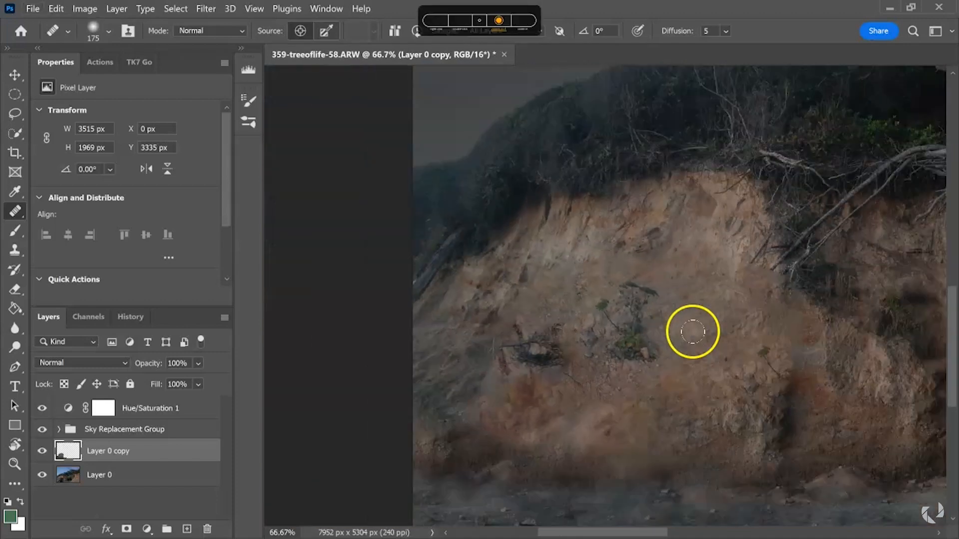
{"action": "scroll", "coordinate": [693, 332], "scroll_direction": "down", "scroll_amount": 1}
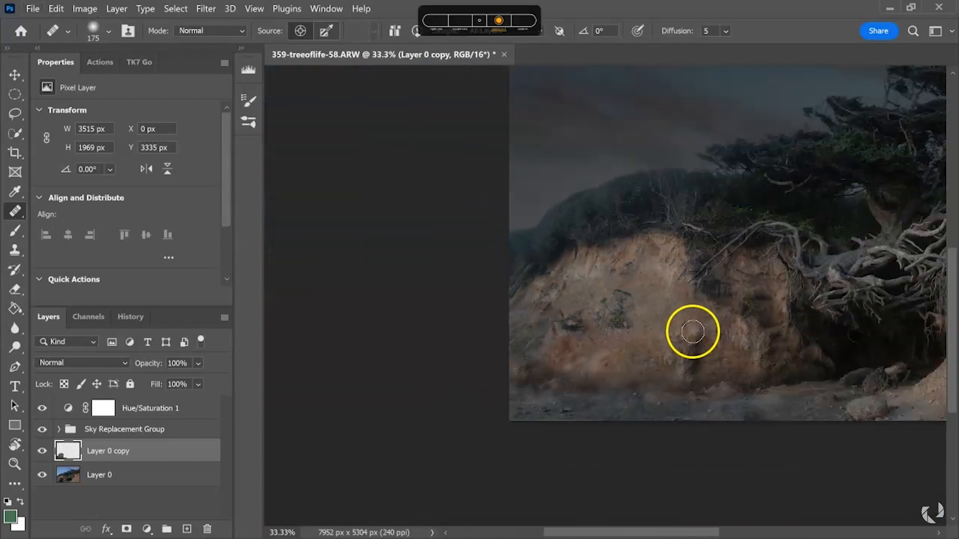
Step: Heal the blurry patches of the cliff face above the dead twigs, sampling the nearby rock texture
{"action": "scroll", "coordinate": [693, 332], "scroll_direction": "up", "scroll_amount": 3}
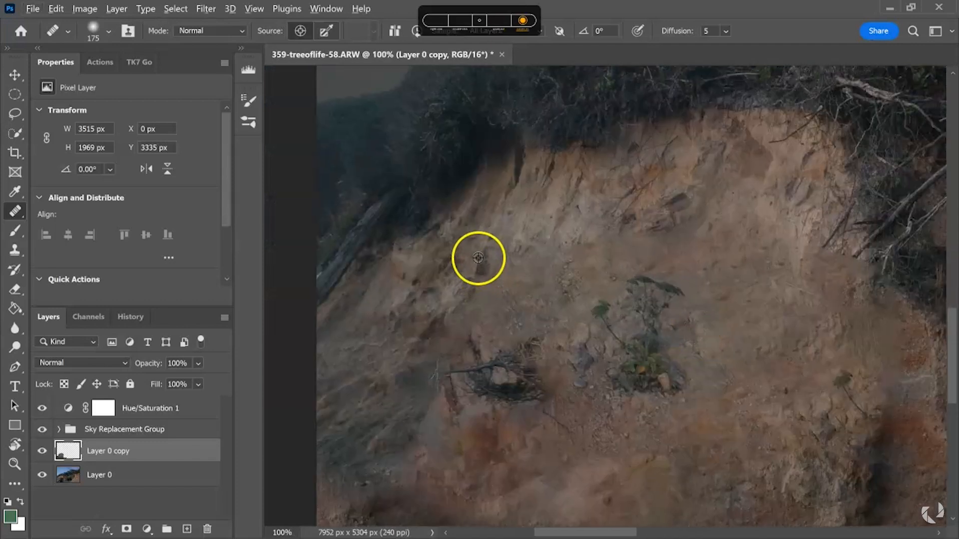
{"action": "mouse_move", "coordinate": [550, 263]}
{"action": "left_mouse_down"}
{"action": "mouse_move", "coordinate": [576, 281]}
{"action": "mouse_move", "coordinate": [545, 272]}
{"action": "left_mouse_up"}
{"action": "left_click", "coordinate": [537, 222], "text": "alt"}
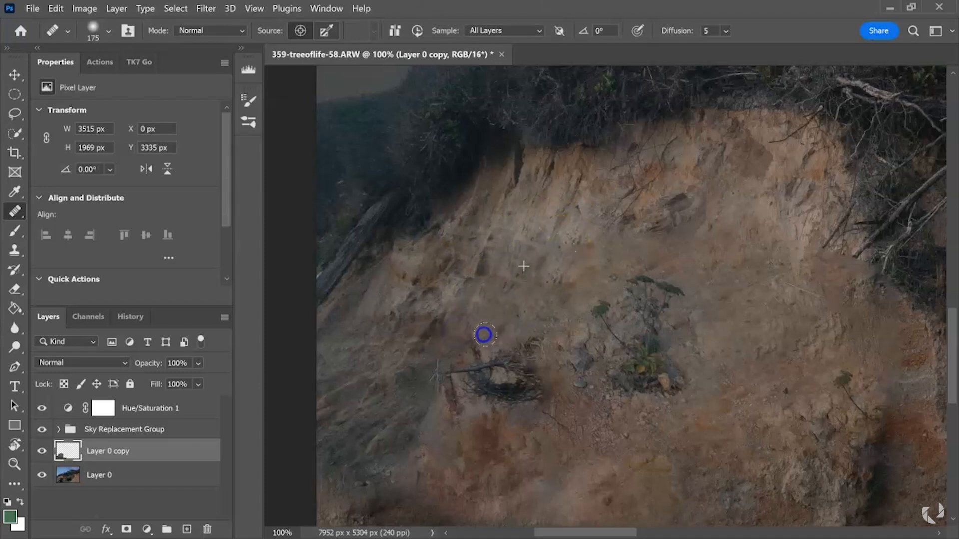
{"action": "left_click_drag", "start_coordinate": [491, 320], "coordinate": [471, 167]}
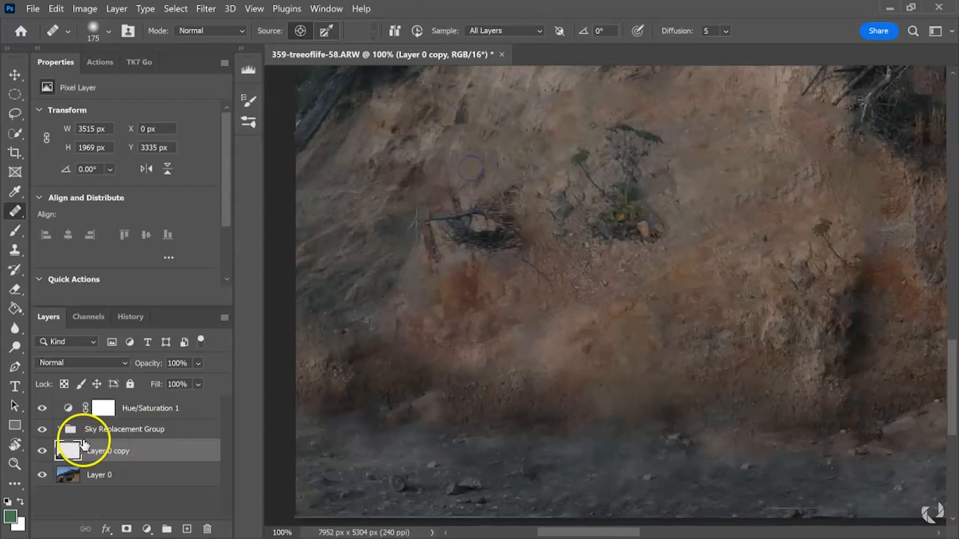
Step: Compare the cliff with the Layer 0 copy retouching hidden and shown, and examine the cliff texture across the photo
{"action": "left_click", "coordinate": [42, 451]}
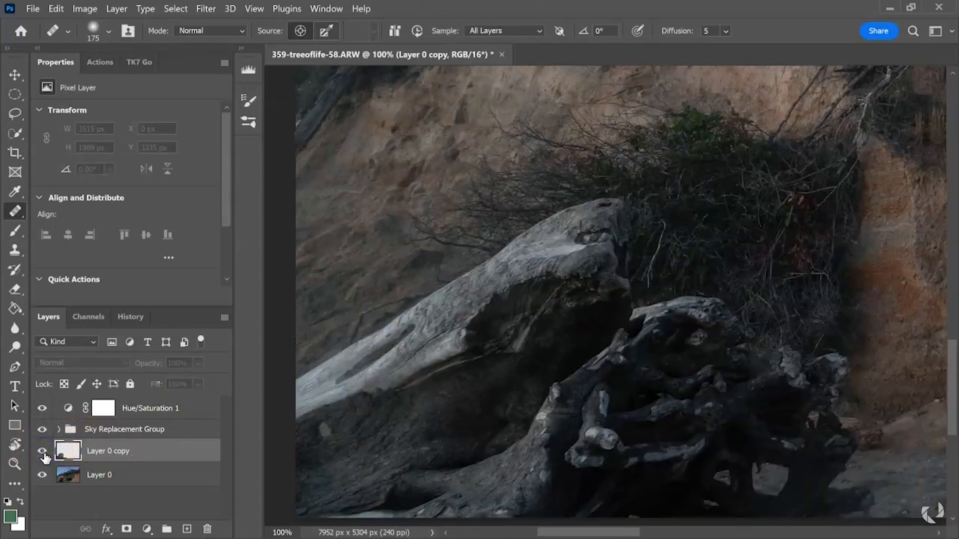
{"action": "left_click", "coordinate": [42, 451]}
{"action": "scroll", "coordinate": [619, 175], "scroll_direction": "down", "scroll_amount": 2}
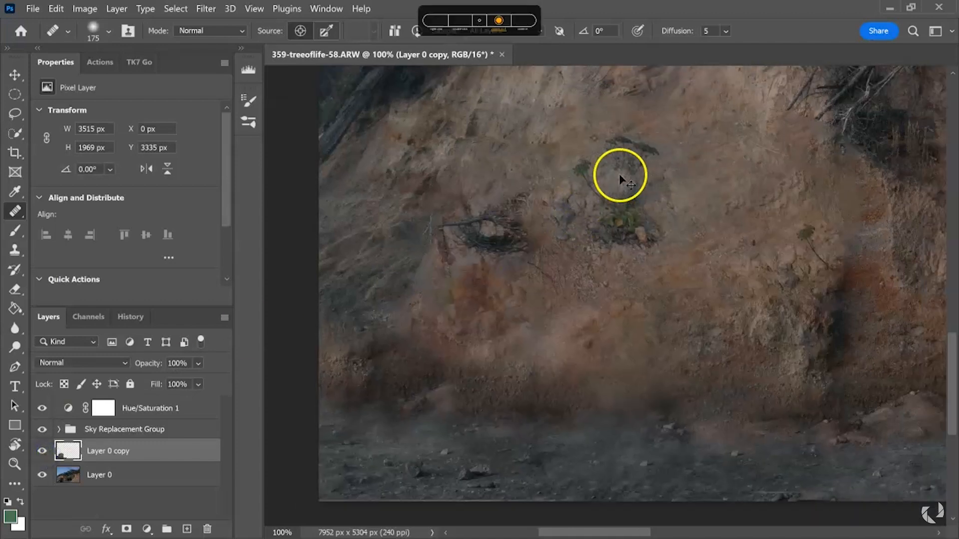
{"action": "left_click_drag", "start_coordinate": [684, 237], "coordinate": [381, 299]}
{"action": "left_click_drag", "start_coordinate": [664, 240], "coordinate": [390, 244]}
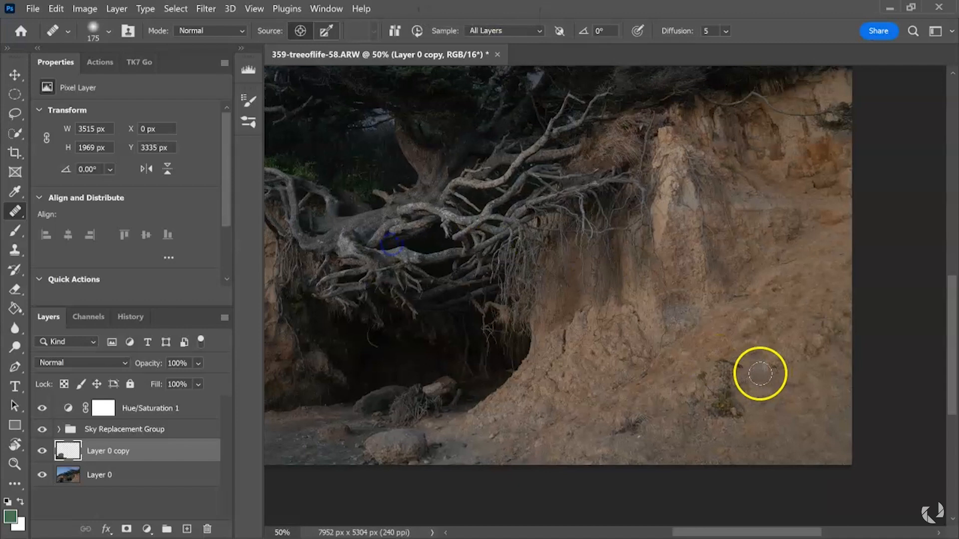
{"action": "left_click_drag", "start_coordinate": [380, 333], "coordinate": [790, 311]}
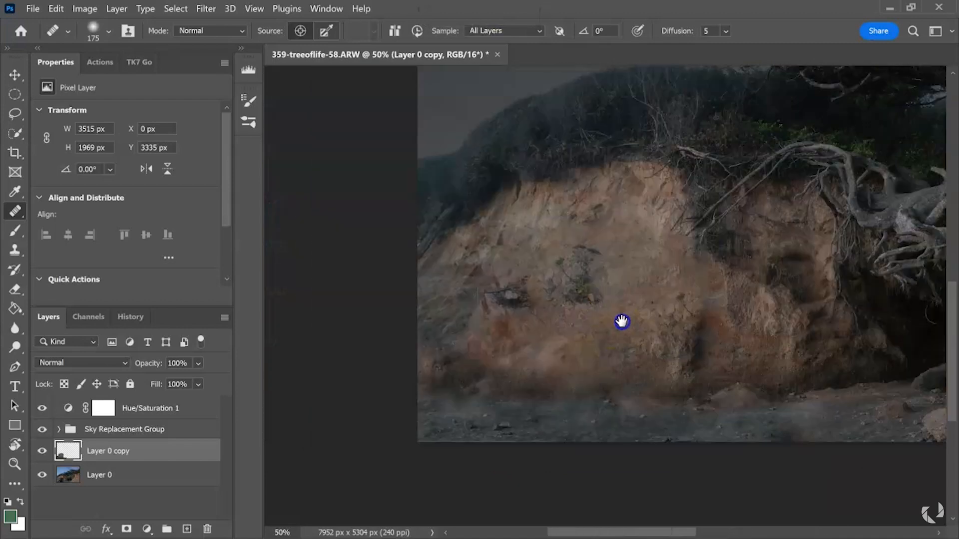
{"action": "key", "text": "ctrl+plus"}
{"action": "key", "text": "ctrl+plus"}
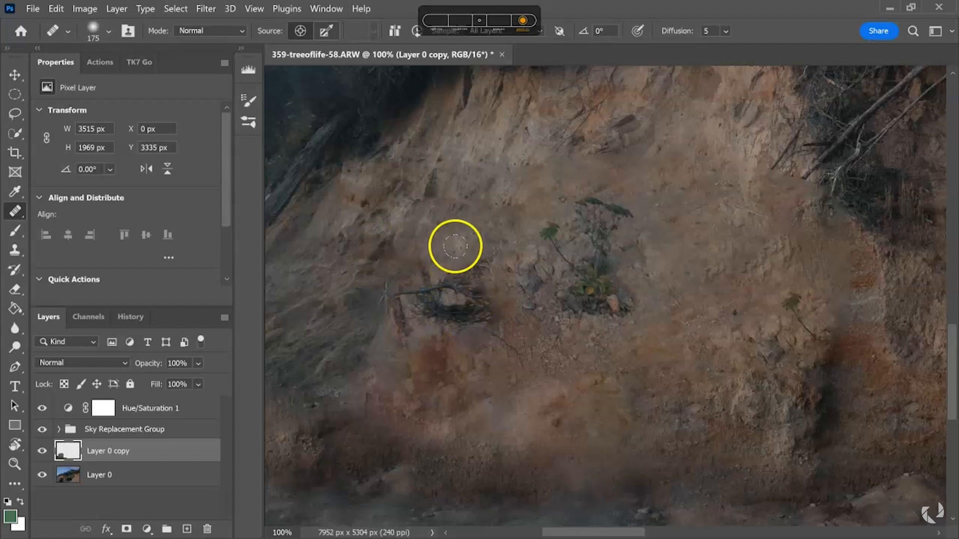
Step: Heal away the cluster of dead twigs beside the small plant, sampling the cliff texture just above it
{"action": "left_click", "coordinate": [435, 235], "text": "alt"}
{"action": "left_click_drag", "start_coordinate": [406, 295], "coordinate": [453, 299]}
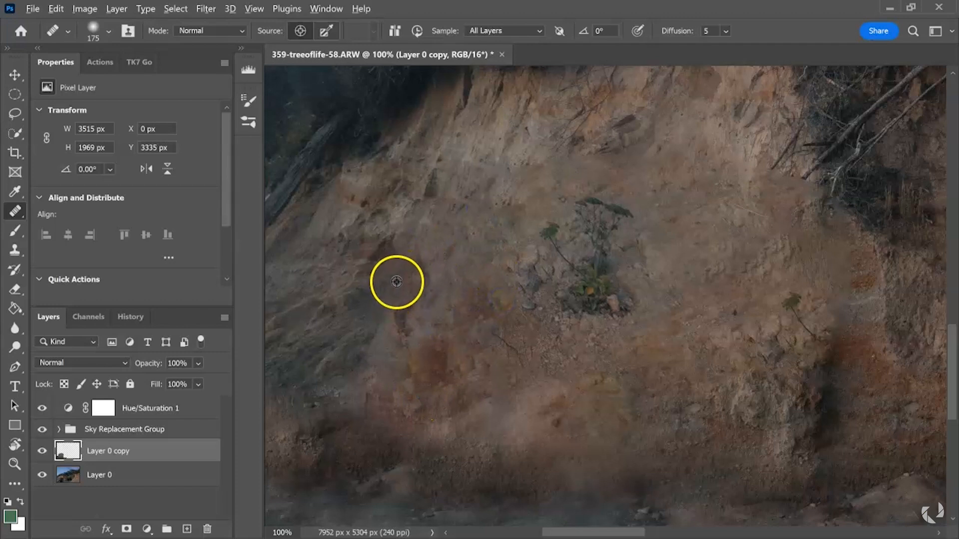
{"action": "left_click_drag", "start_coordinate": [384, 314], "coordinate": [415, 205]}
{"action": "left_click_drag", "start_coordinate": [487, 233], "coordinate": [353, 348]}
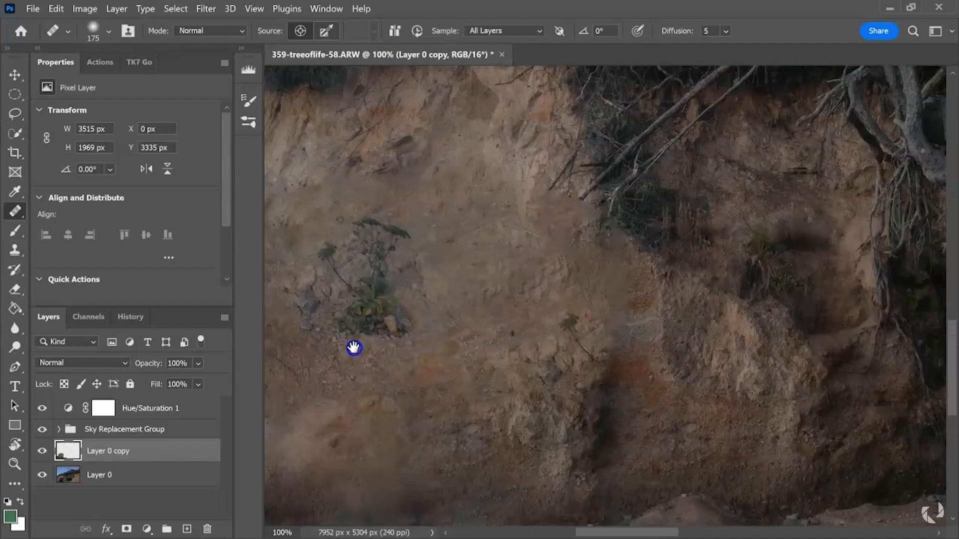
Step: Heal spots on both sides of the small plant on the left cliff with texture sampled from the right-hand cliff
{"action": "left_click", "coordinate": [359, 300], "text": "alt"}
{"action": "left_click", "coordinate": [359, 299], "text": "alt"}
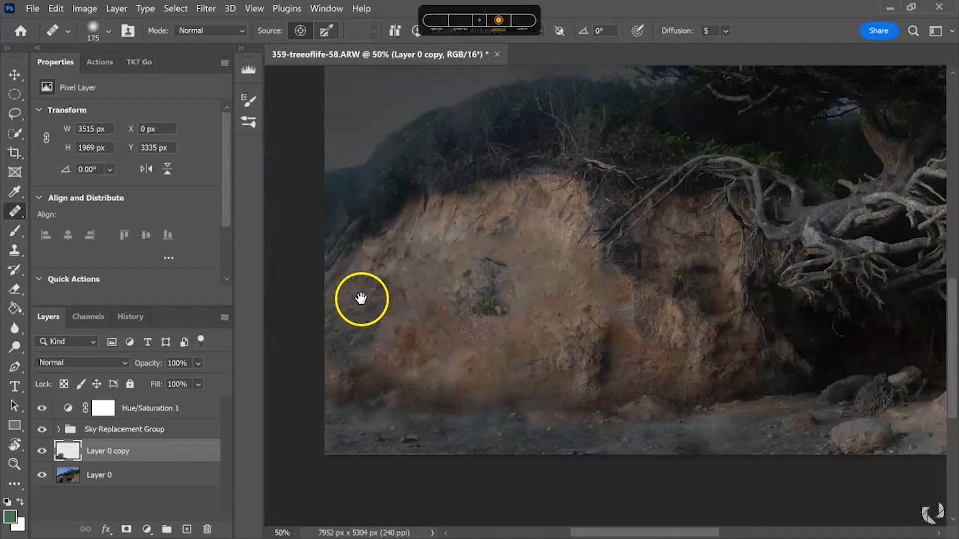
{"action": "left_click_drag", "start_coordinate": [607, 219], "coordinate": [488, 171]}
{"action": "left_click", "coordinate": [488, 171], "text": "alt"}
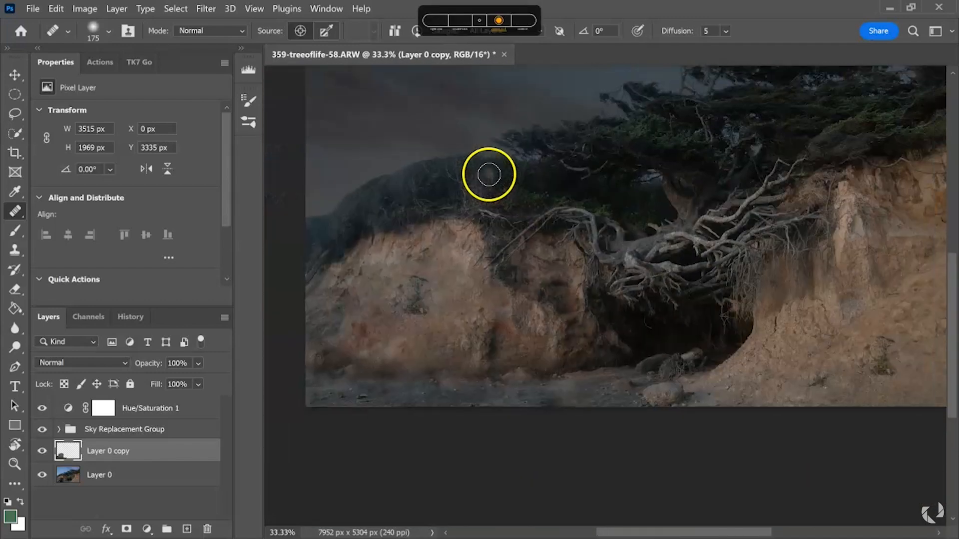
{"action": "left_click_drag", "start_coordinate": [551, 313], "coordinate": [593, 324]}
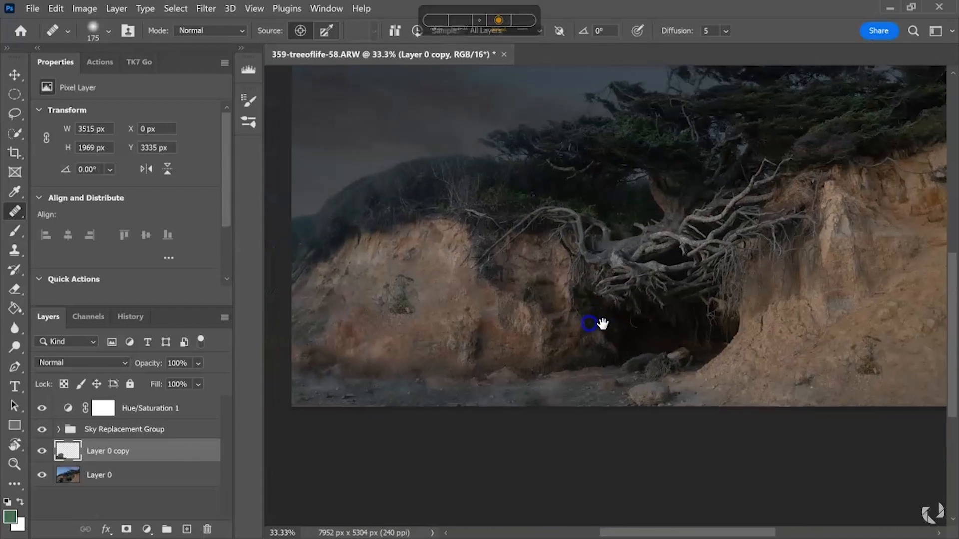
{"action": "left_click", "coordinate": [429, 294]}
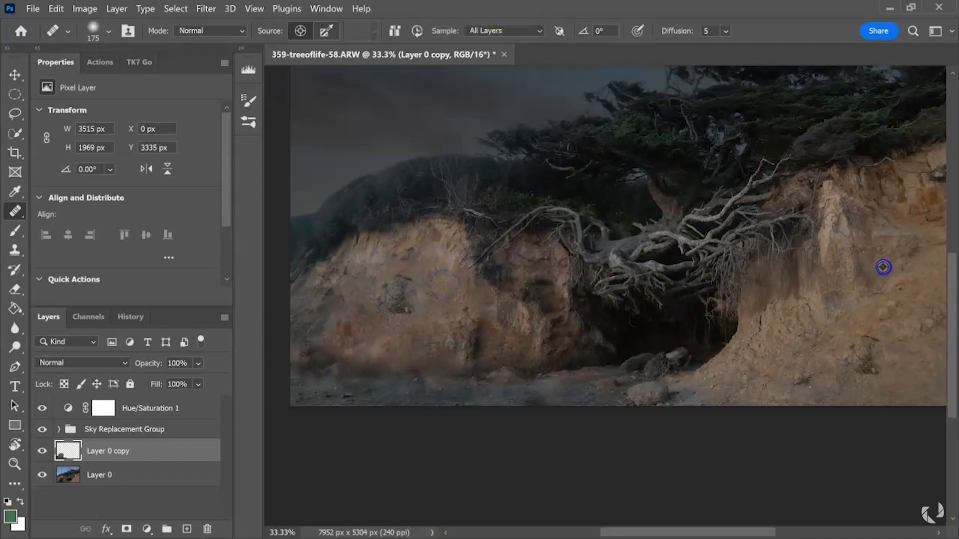
{"action": "left_click", "coordinate": [377, 266]}
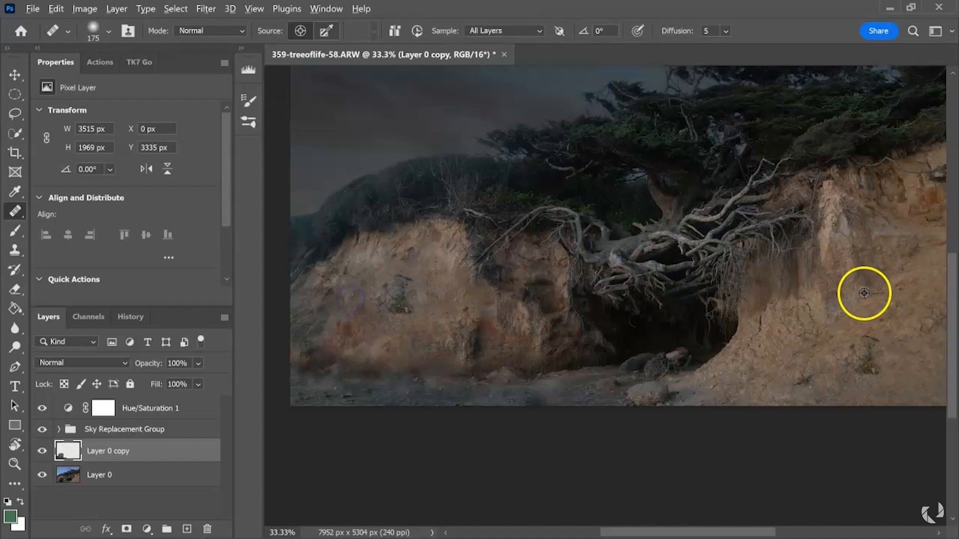
Step: Enlarge the healing brush to 300 and heal the outer part of the left cliff face with right-hand cliff texture
{"action": "key", "text": "bracketright"}
{"action": "key", "text": "bracketright"}
{"action": "key", "text": "bracketright"}
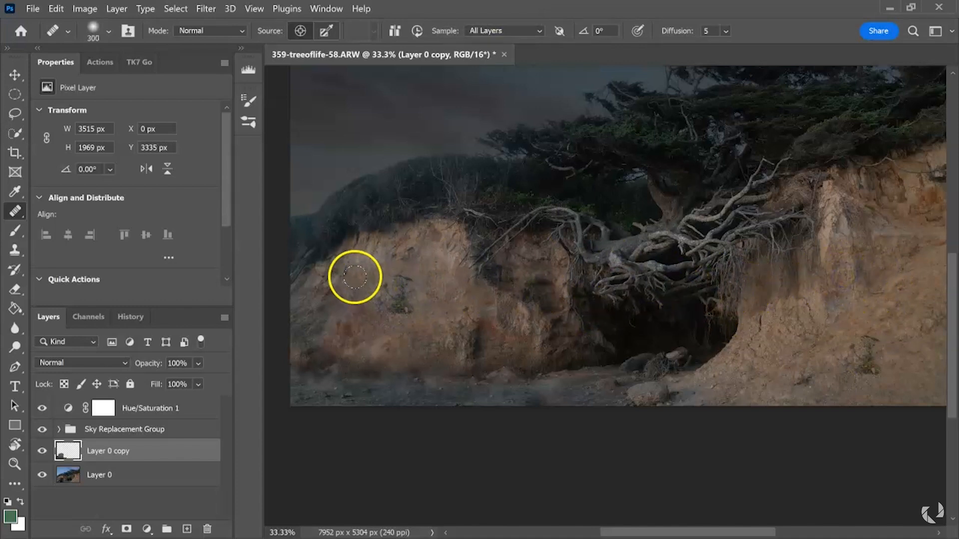
{"action": "left_click", "coordinate": [888, 252]}
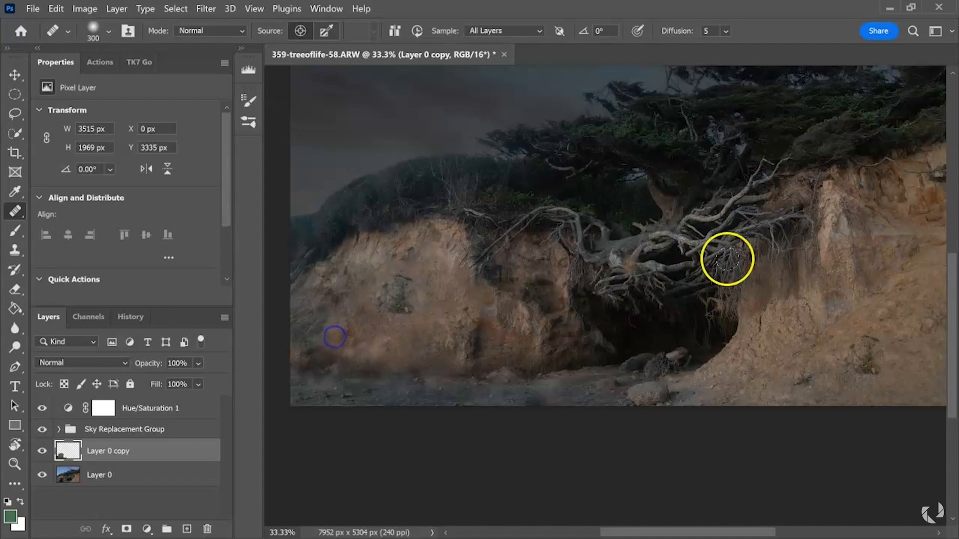
{"action": "left_click", "coordinate": [342, 304]}
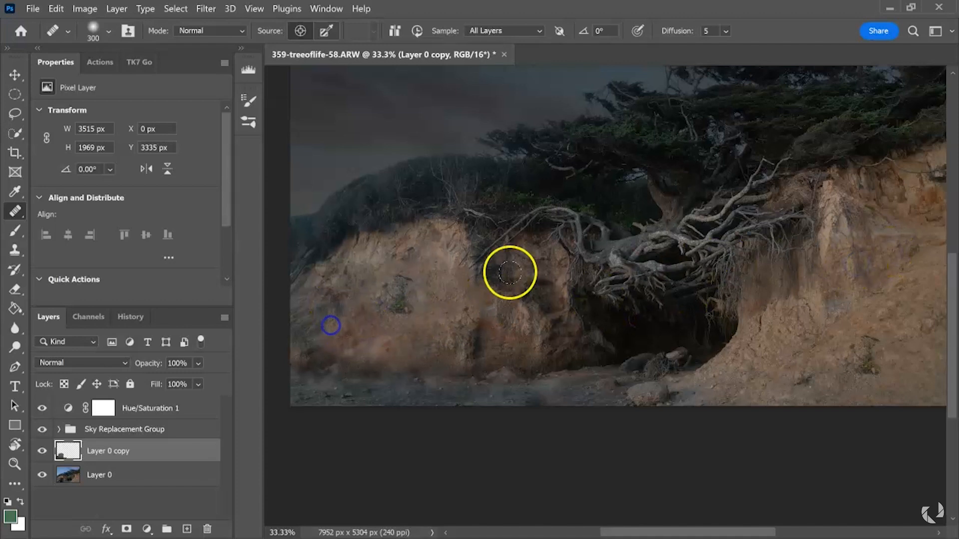
Step: Heal the left cliff's lower edge and base with right-hand cliff texture, and the beach below it with sampled sand
{"action": "left_click", "coordinate": [887, 247]}
{"action": "left_click", "coordinate": [310, 343]}
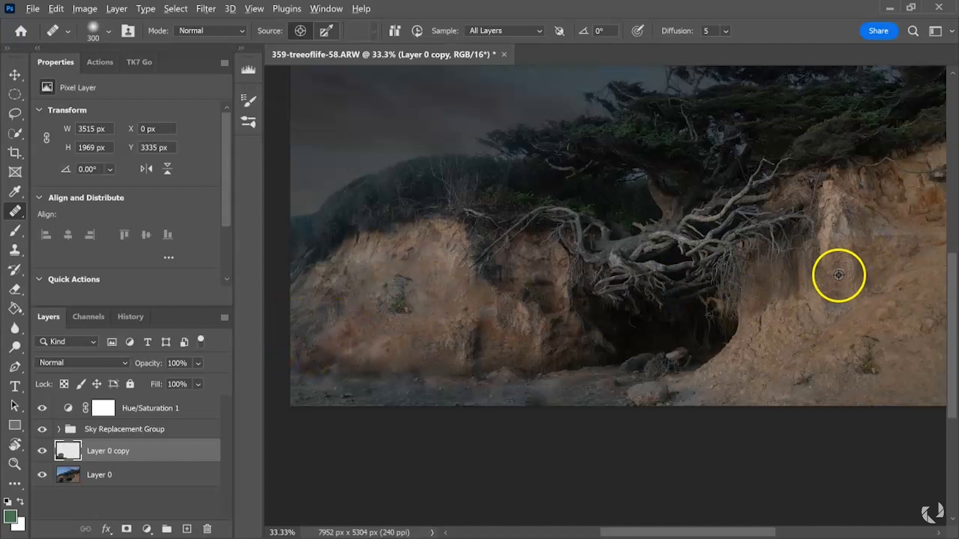
{"action": "left_click", "coordinate": [290, 344]}
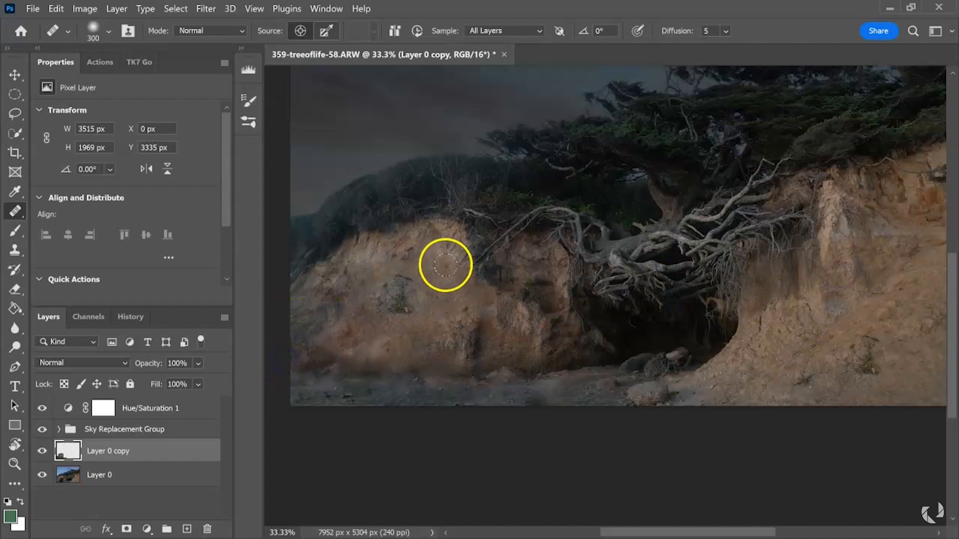
{"action": "left_click", "coordinate": [423, 358]}
{"action": "left_click", "coordinate": [849, 278]}
{"action": "left_click", "coordinate": [359, 362]}
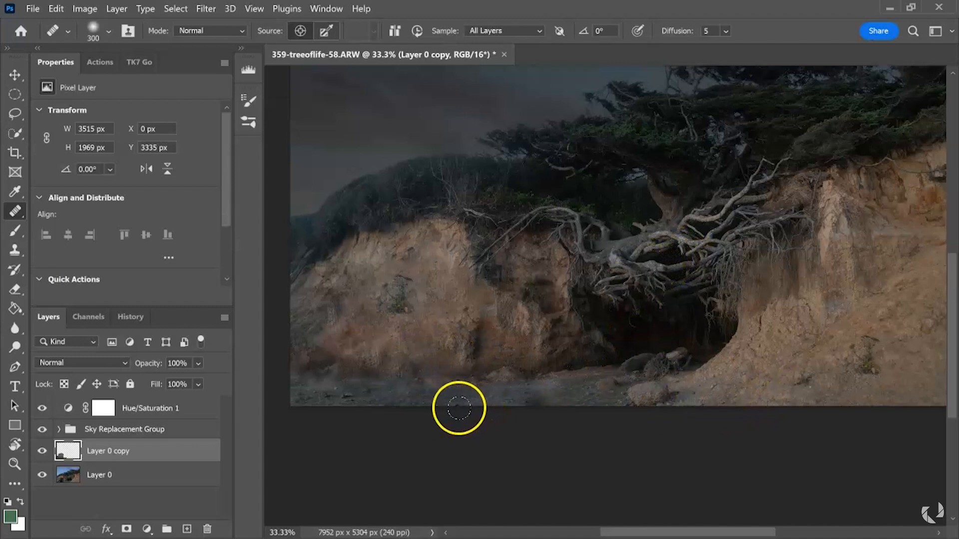
{"action": "left_click", "coordinate": [332, 392], "text": "alt"}
{"action": "mouse_move", "coordinate": [450, 398]}
{"action": "left_mouse_down"}
{"action": "mouse_move", "coordinate": [574, 391]}
{"action": "mouse_move", "coordinate": [618, 349]}
{"action": "mouse_move", "coordinate": [513, 364]}
{"action": "mouse_move", "coordinate": [405, 396]}
{"action": "left_mouse_up"}
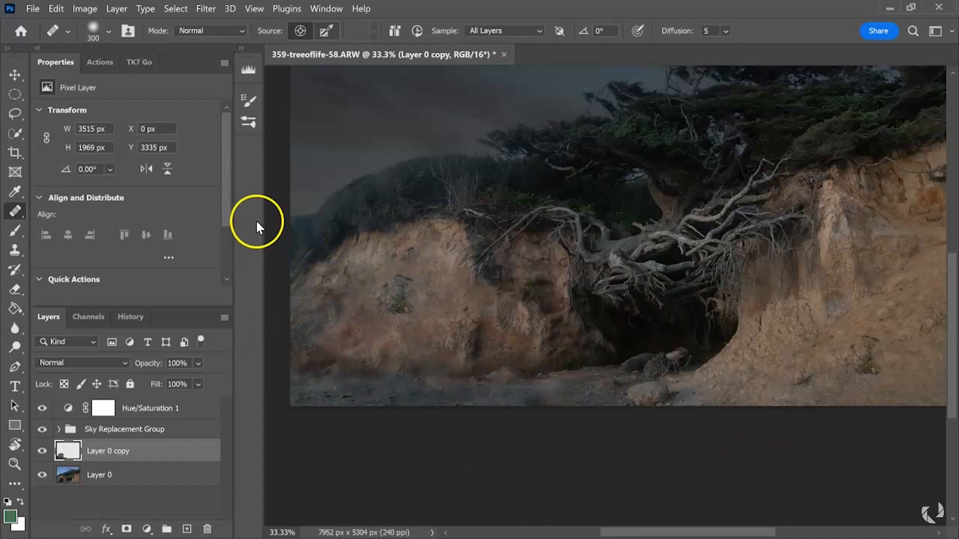
Step: Heal away the small plant on the left cliff face, sampling the bare rock beside it
{"action": "scroll", "coordinate": [542, 334], "scroll_direction": "down", "scroll_amount": 1}
{"action": "scroll", "coordinate": [542, 335], "scroll_direction": "down", "scroll_amount": 1}
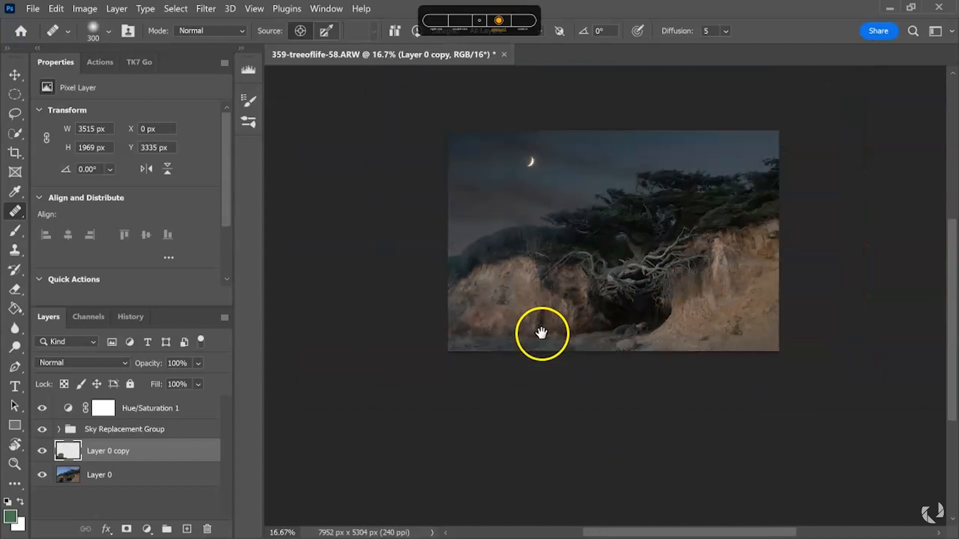
{"action": "scroll", "coordinate": [505, 379], "scroll_direction": "up", "scroll_amount": 1}
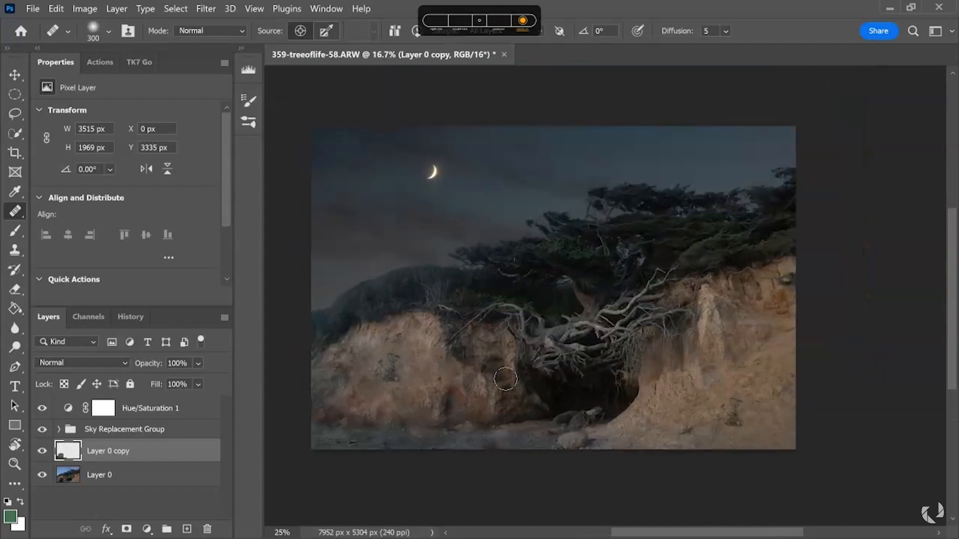
{"action": "scroll", "coordinate": [505, 380], "scroll_direction": "up", "scroll_amount": 1}
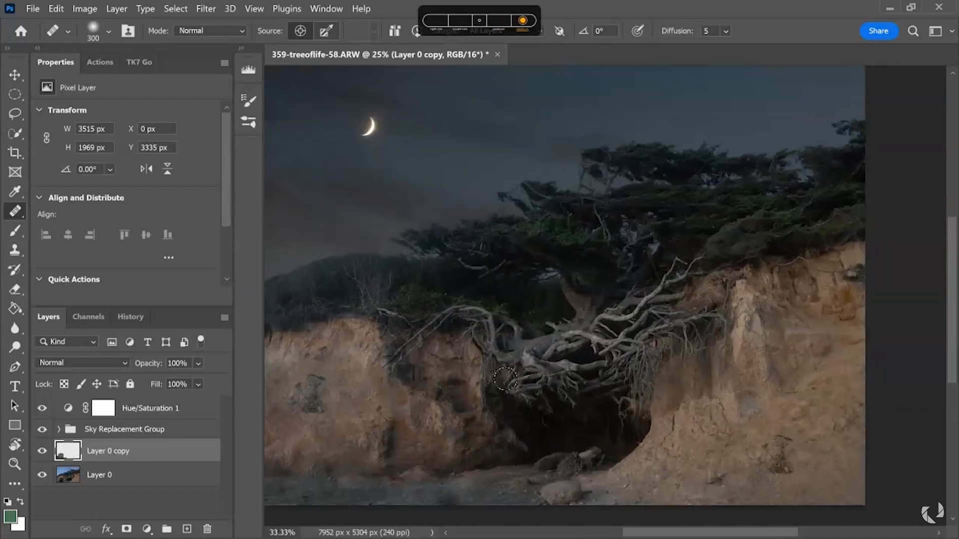
{"action": "left_click_drag", "start_coordinate": [505, 378], "coordinate": [623, 282]}
{"action": "left_click", "coordinate": [545, 311]}
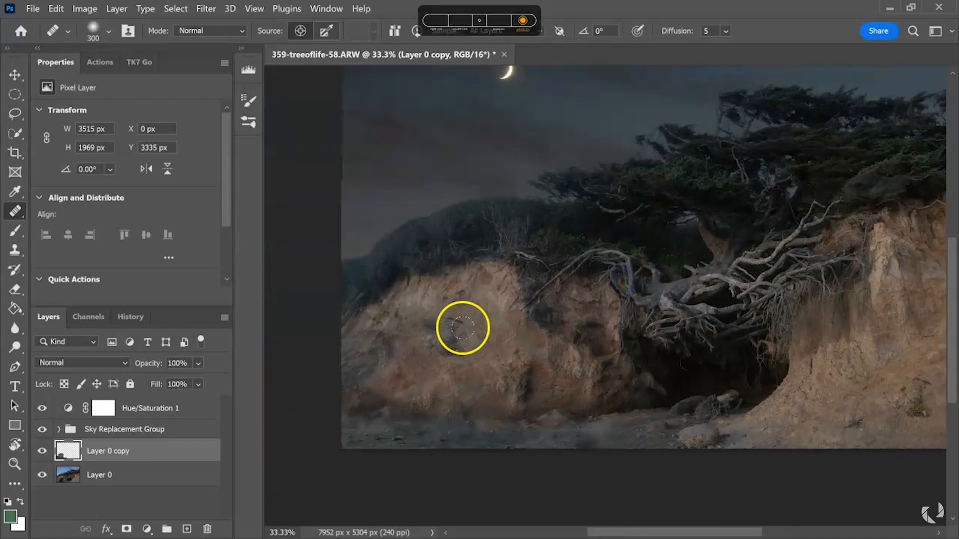
{"action": "left_click", "coordinate": [499, 327], "text": "alt"}
{"action": "mouse_move", "coordinate": [451, 330]}
{"action": "left_mouse_down"}
{"action": "mouse_move", "coordinate": [455, 321]}
{"action": "mouse_move", "coordinate": [469, 349]}
{"action": "left_mouse_up"}
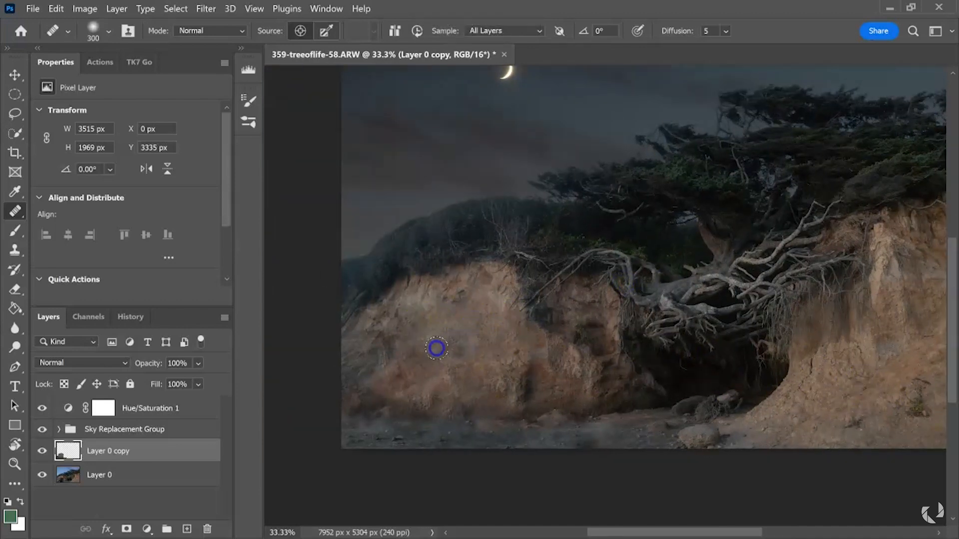
{"action": "mouse_move", "coordinate": [502, 344]}
{"action": "left_mouse_down"}
{"action": "mouse_move", "coordinate": [586, 336]}
{"action": "mouse_move", "coordinate": [520, 353]}
{"action": "left_mouse_up"}
{"action": "left_click", "coordinate": [452, 328]}
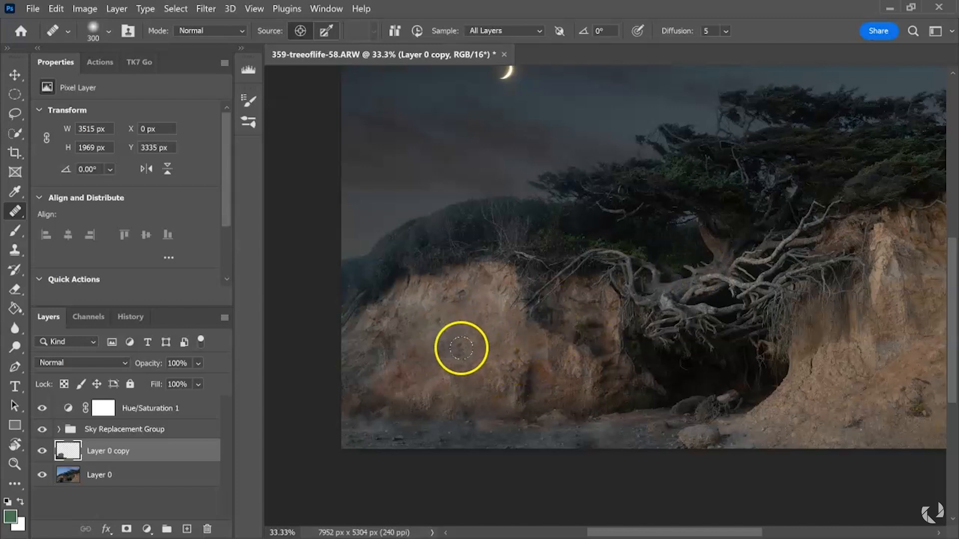
Step: Heal the beach along the photo's lower edge in front of the left cliff, sampling the adjacent sand
{"action": "left_click_drag", "start_coordinate": [500, 334], "coordinate": [464, 299]}
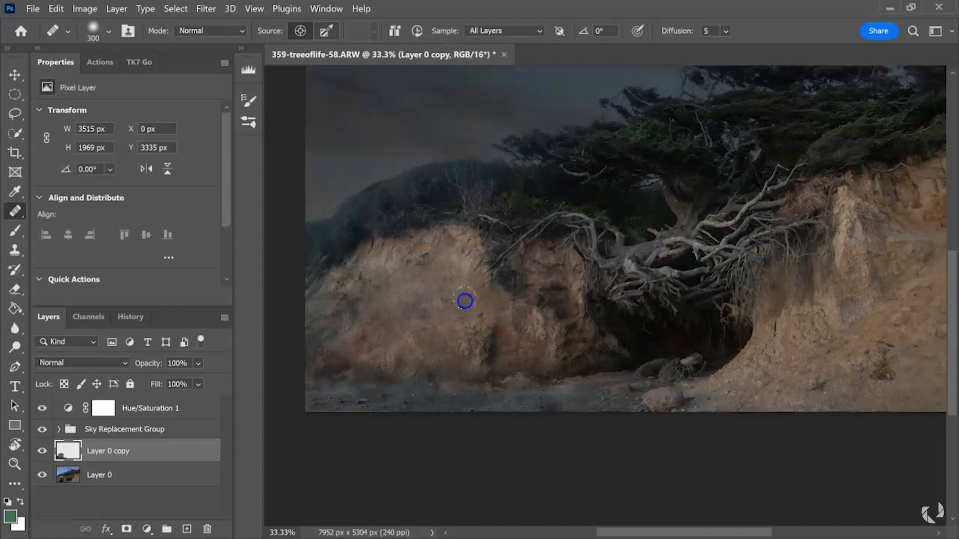
{"action": "scroll", "coordinate": [464, 299], "scroll_direction": "down", "scroll_amount": 1}
{"action": "left_click_drag", "start_coordinate": [626, 236], "coordinate": [562, 313]}
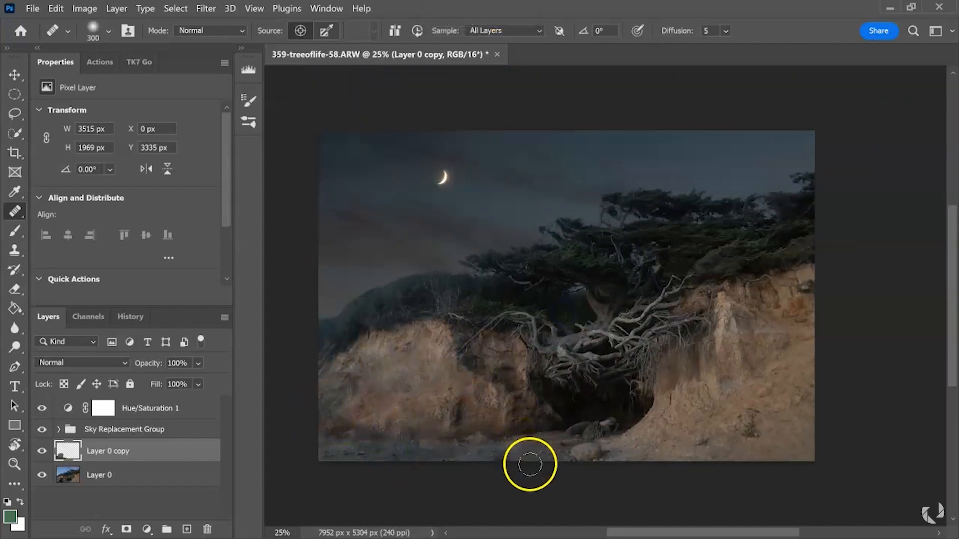
{"action": "left_click", "coordinate": [537, 449], "text": "alt"}
{"action": "left_click_drag", "start_coordinate": [510, 457], "coordinate": [511, 454]}
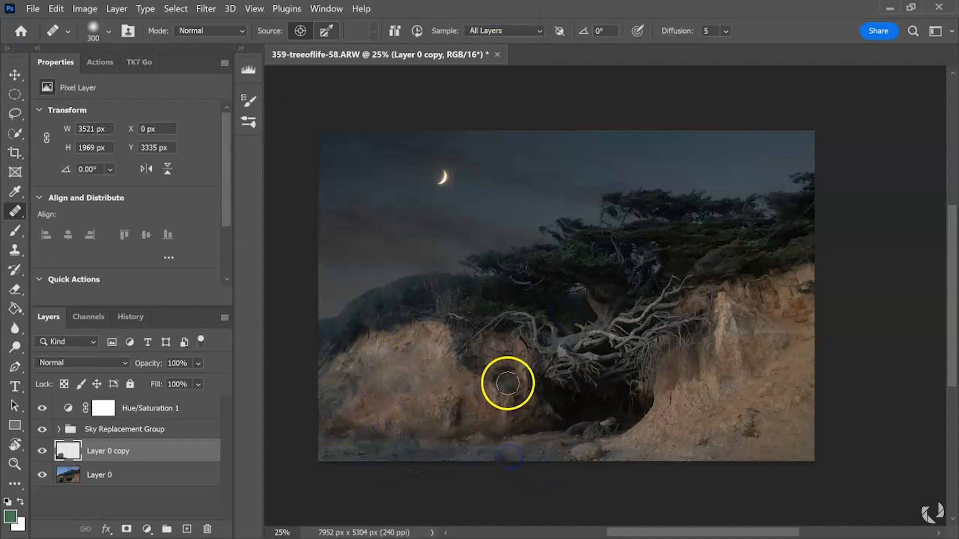
Step: Compare the photo with the Layer 0 copy retouching repeatedly hidden and shown, ending with the layer visible
{"action": "left_click", "coordinate": [44, 451]}
{"action": "left_click", "coordinate": [44, 451]}
{"action": "left_click", "coordinate": [44, 452]}
{"action": "left_click", "coordinate": [44, 452]}
{"action": "left_click", "coordinate": [44, 452]}
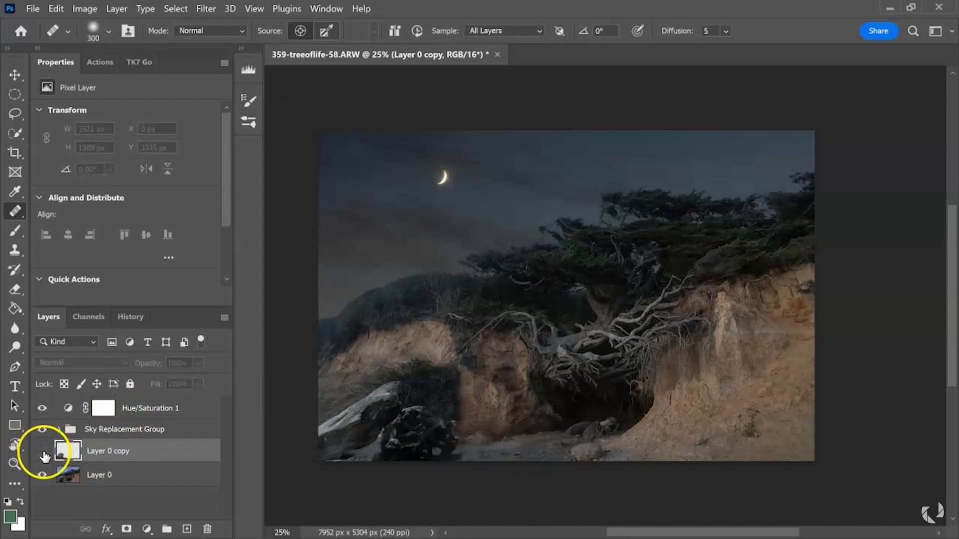
{"action": "left_click", "coordinate": [44, 452]}
{"action": "left_click", "coordinate": [44, 452]}
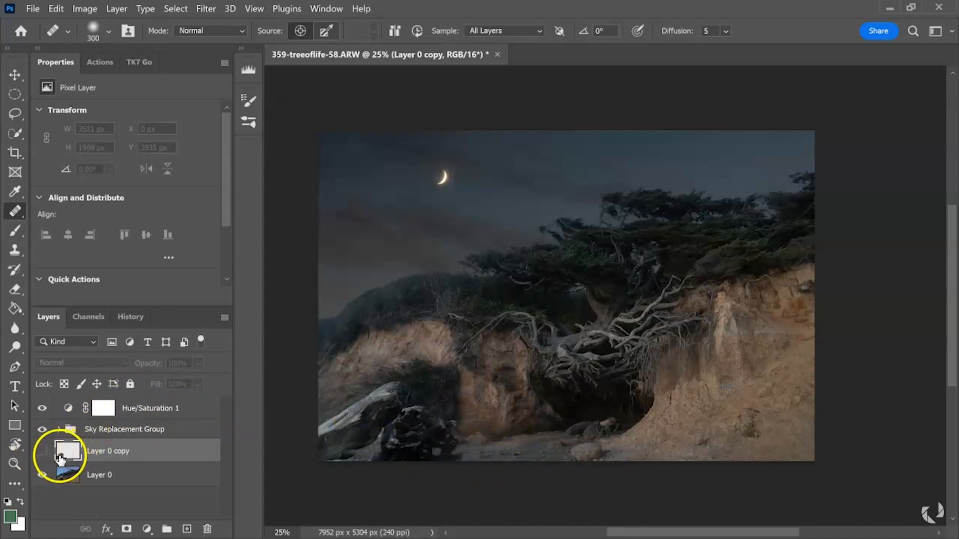
{"action": "left_click", "coordinate": [43, 451]}
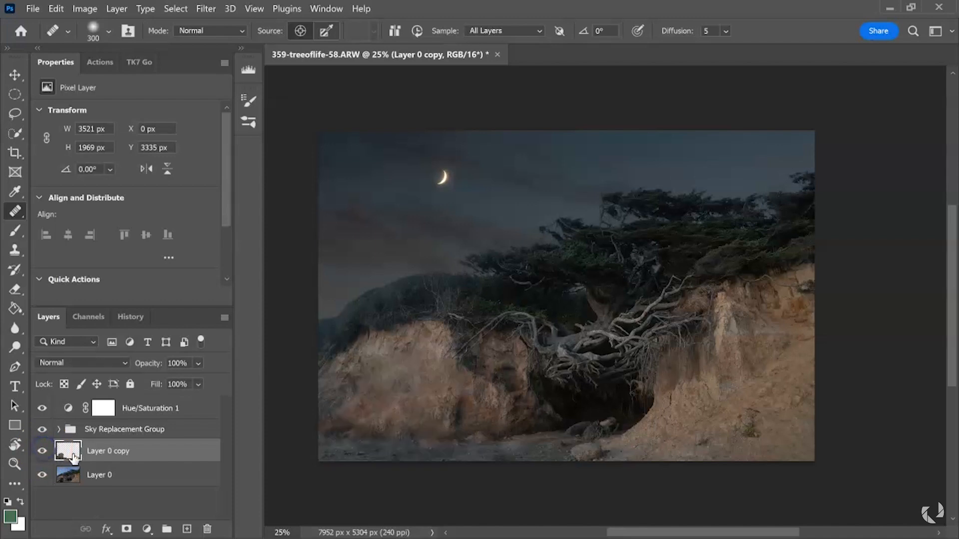
Step: Erase the Layer 0 copy retouching where it ends on the beach along the photo's lower edge, using a 600 px eraser
{"action": "left_click", "coordinate": [16, 287]}
{"action": "left_click", "coordinate": [487, 455]}
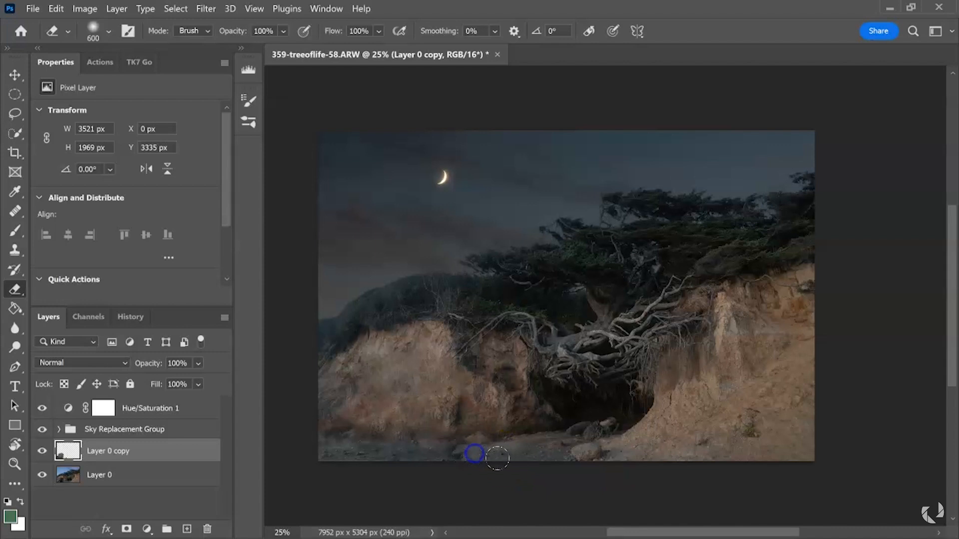
{"action": "left_click", "coordinate": [503, 455]}
Step: Compare the photo with and without the Layer 0 copy retouching after the erasing, ending with the layer shown
{"action": "left_click", "coordinate": [43, 452]}
{"action": "left_click", "coordinate": [42, 453]}
{"action": "left_click", "coordinate": [40, 453]}
{"action": "left_click", "coordinate": [39, 455]}
{"action": "left_click", "coordinate": [40, 452]}
{"action": "left_click", "coordinate": [36, 458]}
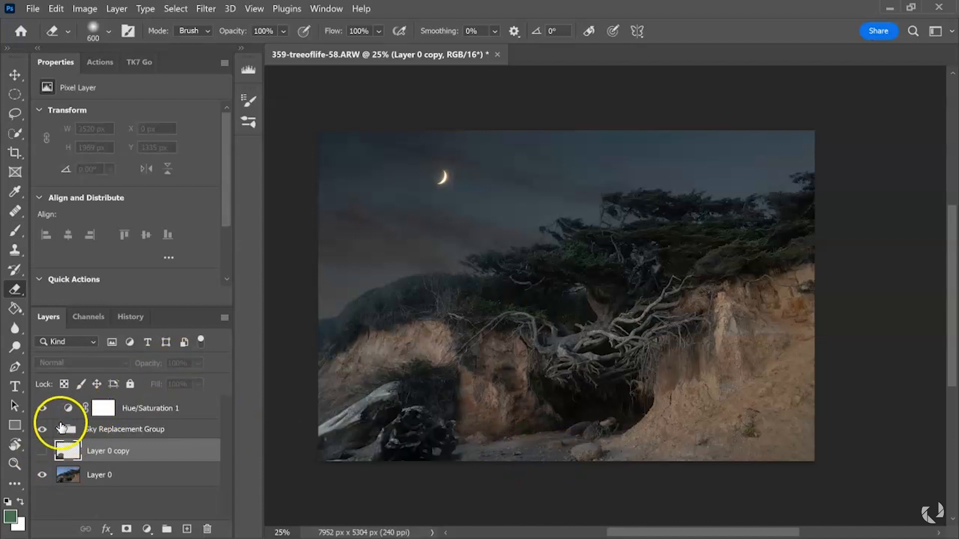
{"action": "left_click", "coordinate": [42, 453]}
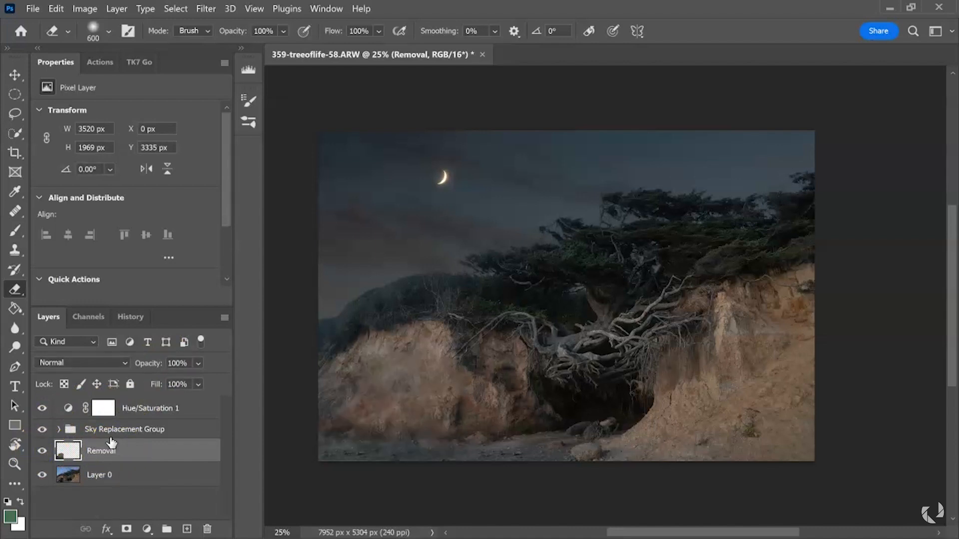
Step: Rename the Layer 0 layer as Original
{"action": "double_click", "coordinate": [106, 474]}
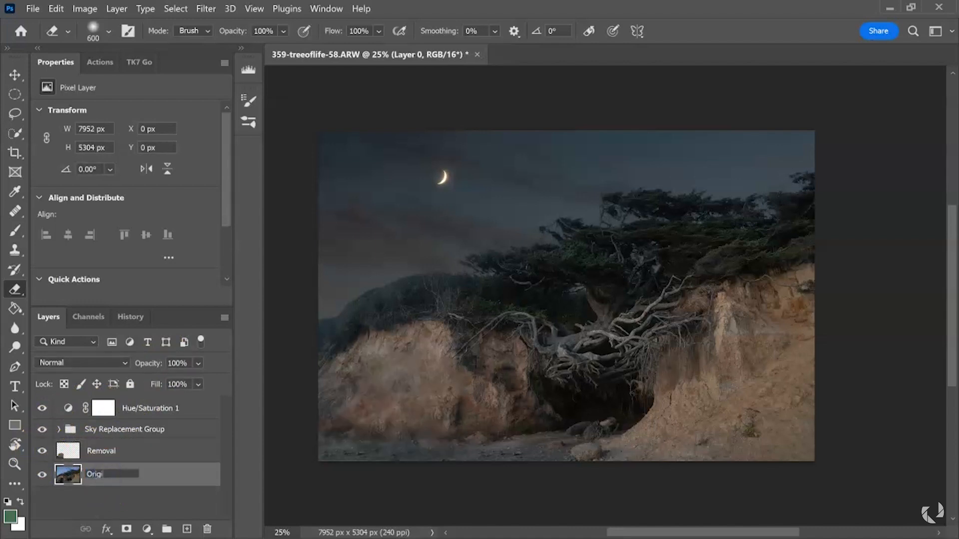
{"action": "type", "text": "Original"}
{"action": "key", "text": "Return"}
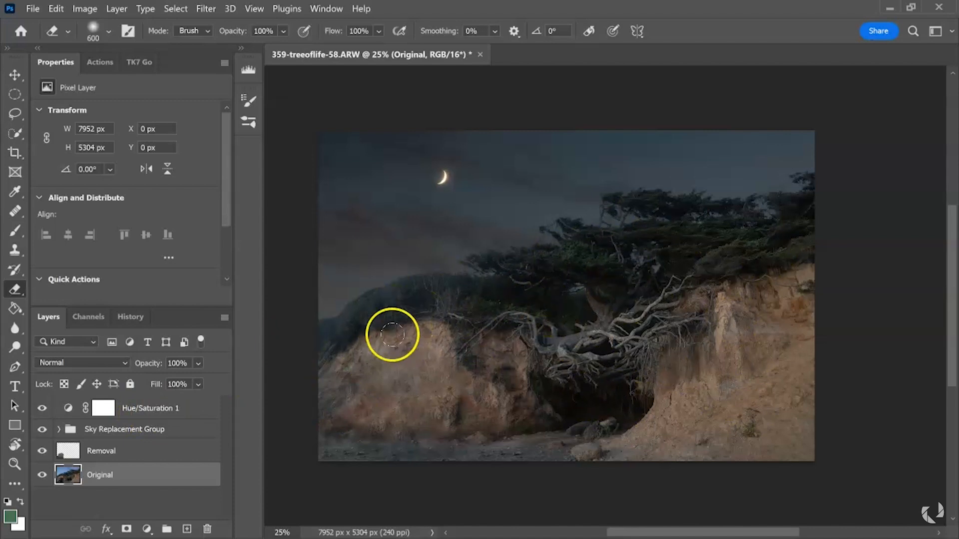
Step: Add a Brightness/Contrast adjustment above Hue/Saturation 1 with contrast -45 and brightness 17, and invert its mask to black
{"action": "left_click", "coordinate": [160, 408]}
{"action": "left_click", "coordinate": [148, 529]}
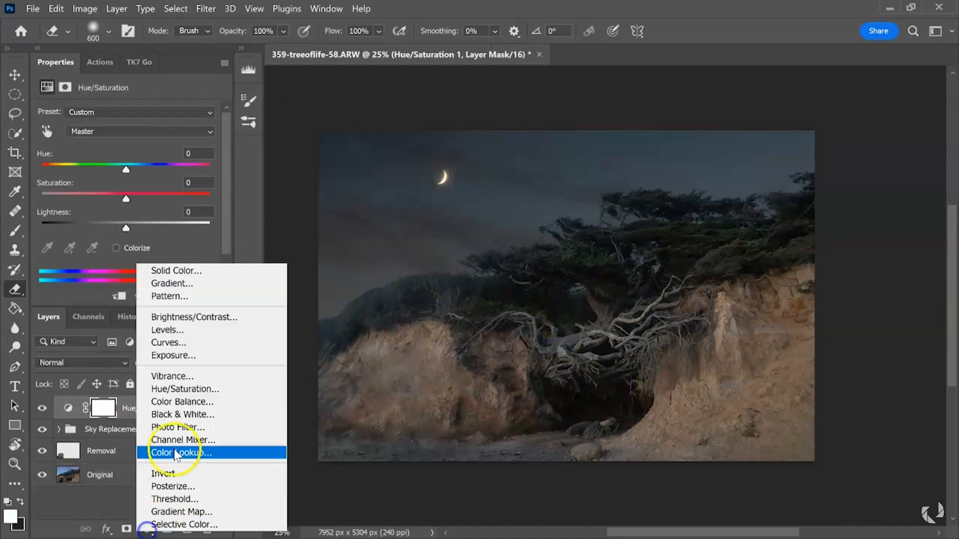
{"action": "left_click", "coordinate": [239, 322]}
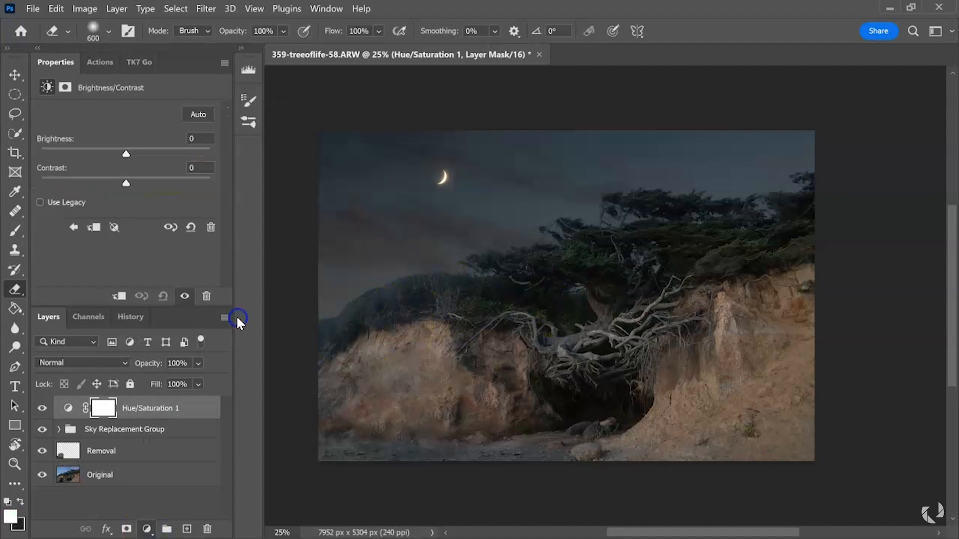
{"action": "left_click_drag", "start_coordinate": [126, 184], "coordinate": [58, 179]}
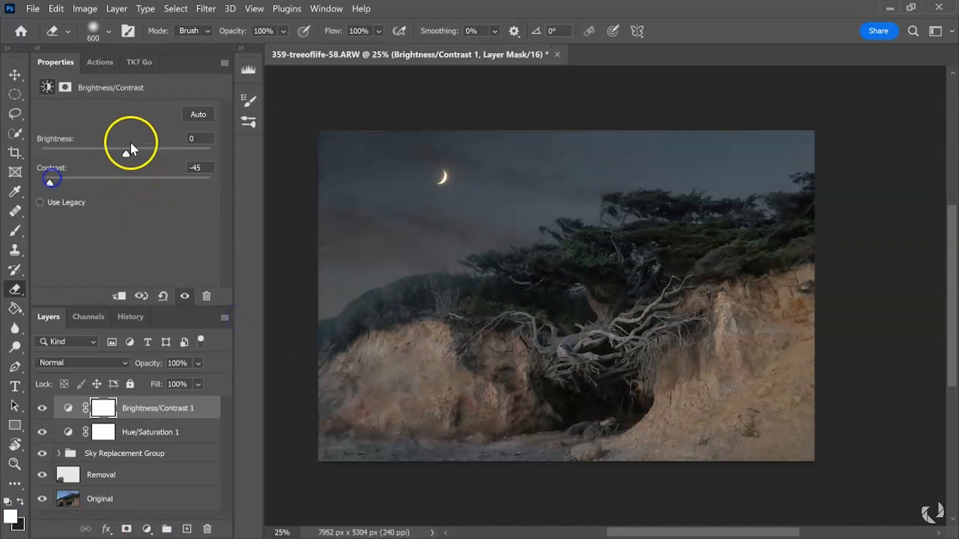
{"action": "mouse_move", "coordinate": [125, 153]}
{"action": "left_mouse_down"}
{"action": "mouse_move", "coordinate": [158, 154]}
{"action": "mouse_move", "coordinate": [133, 159]}
{"action": "left_mouse_up"}
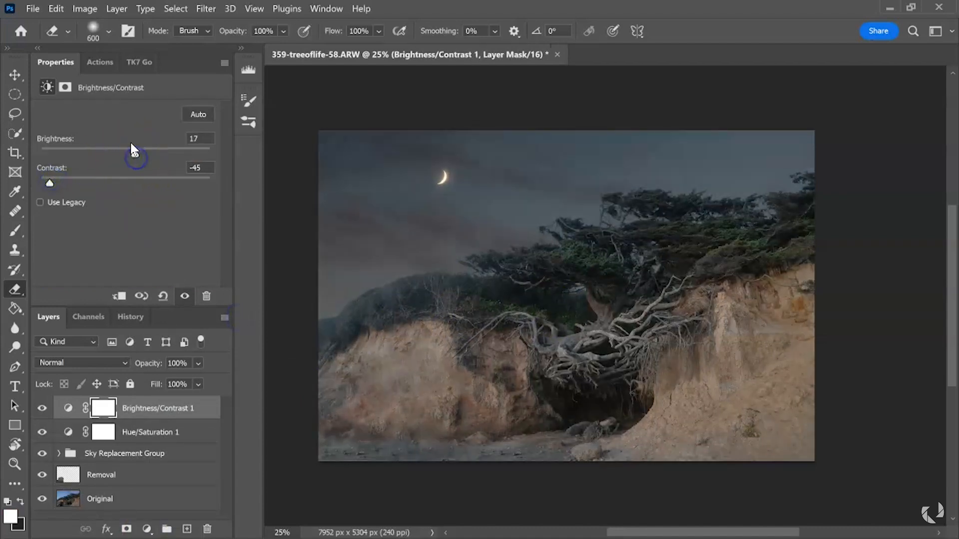
{"action": "key", "text": "ctrl+i"}
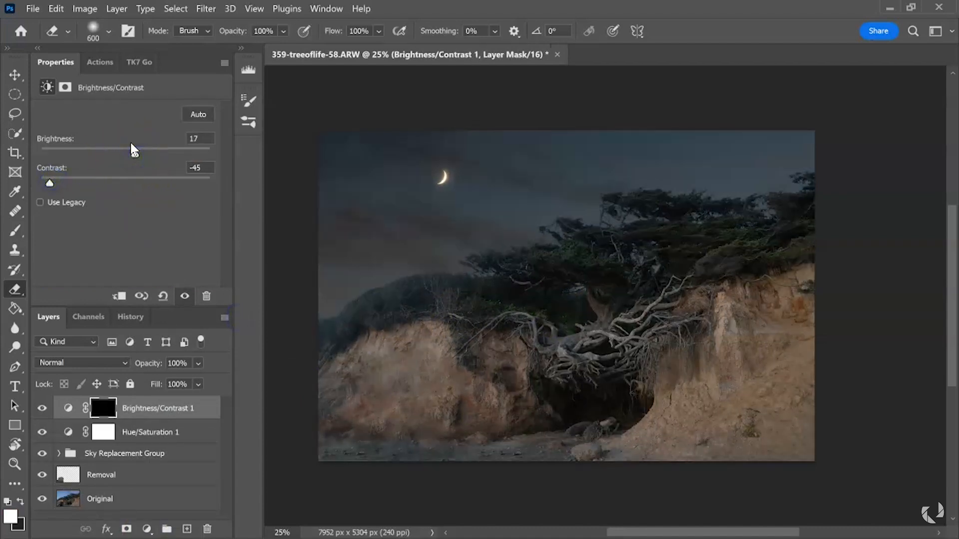
Step: Try painting the brightening into the mask over the tree's dark foliage with a white brush, and delete the Brightness/Contrast adjustment layer
{"action": "left_click", "coordinate": [16, 232]}
{"action": "key", "text": "bracketleft"}
{"action": "key", "text": "bracketleft"}
{"action": "key", "text": "bracketleft"}
{"action": "key", "text": "bracketleft"}
{"action": "key", "text": "bracketleft"}
{"action": "key", "text": "bracketleft"}
{"action": "key", "text": "bracketleft"}
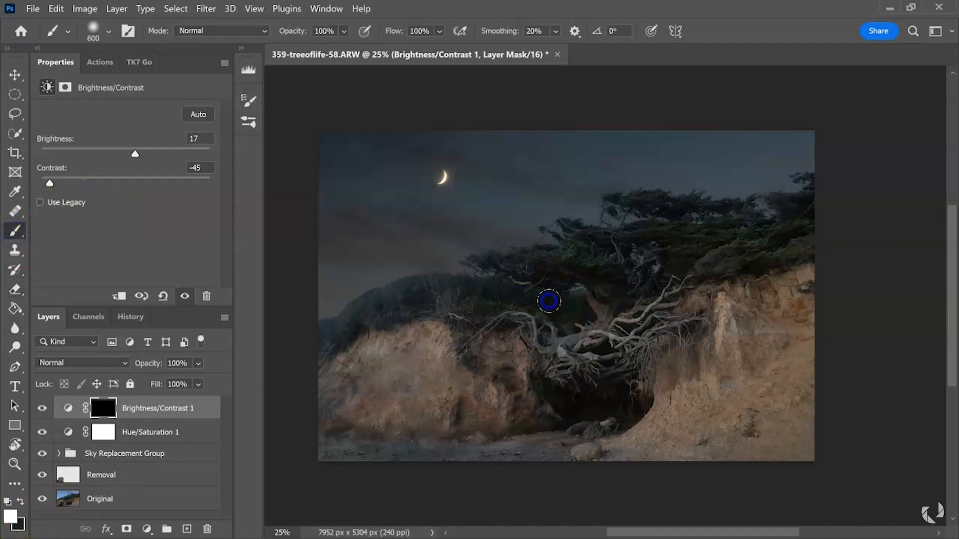
{"action": "left_click", "coordinate": [558, 279]}
{"action": "left_click", "coordinate": [580, 271]}
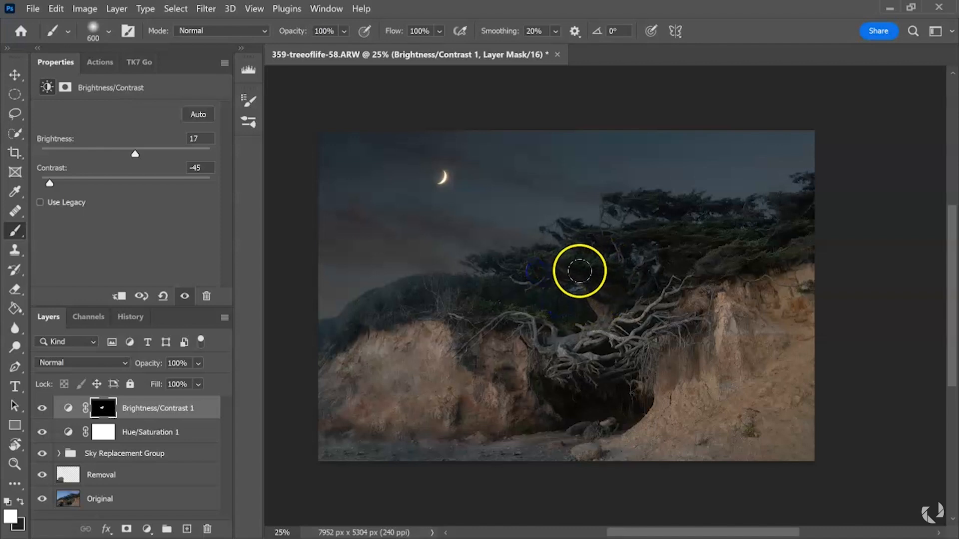
{"action": "mouse_move", "coordinate": [647, 271]}
{"action": "left_mouse_down"}
{"action": "mouse_move", "coordinate": [686, 250]}
{"action": "mouse_move", "coordinate": [744, 245]}
{"action": "mouse_move", "coordinate": [702, 242]}
{"action": "left_mouse_up"}
{"action": "key", "text": "bracketright"}
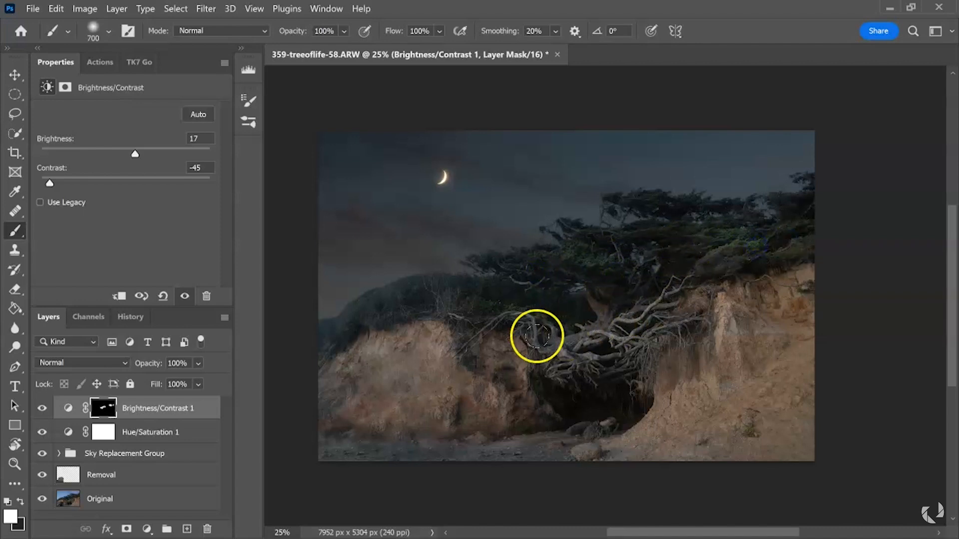
{"action": "left_click_drag", "start_coordinate": [150, 403], "coordinate": [208, 528]}
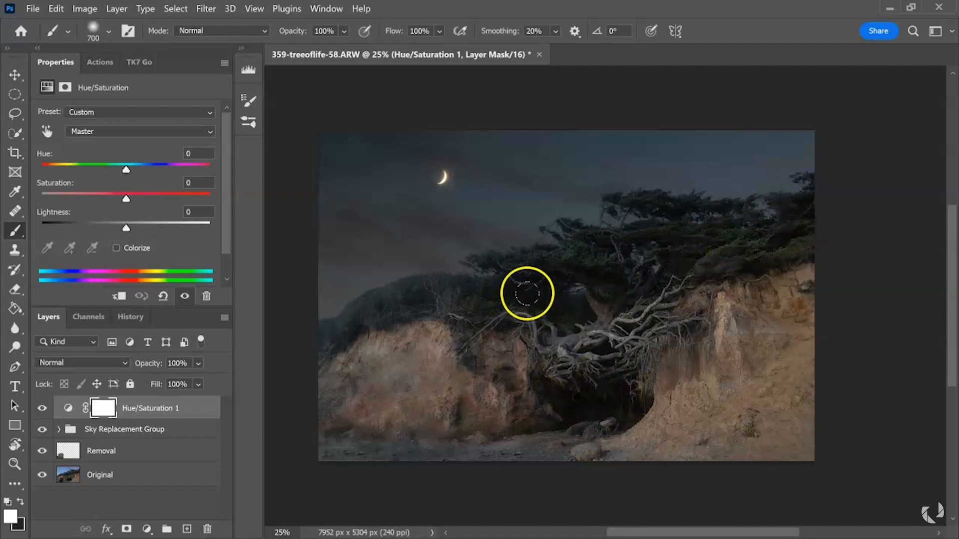
{"action": "left_click", "coordinate": [86, 320]}
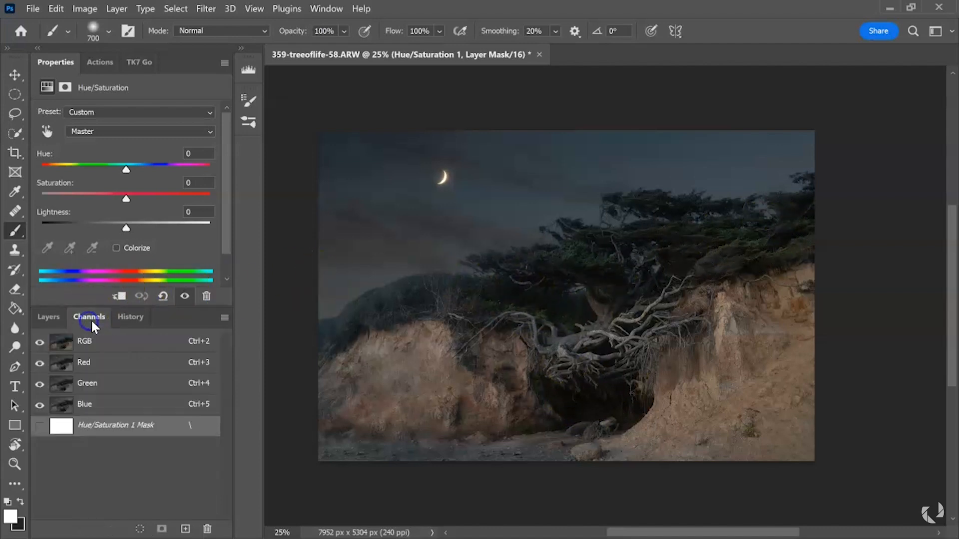
{"action": "left_click", "coordinate": [55, 316]}
Step: Deselect all layers and generate a Darks-5 luminosity mask of the photo with TK7 Go
{"action": "left_click", "coordinate": [127, 501]}
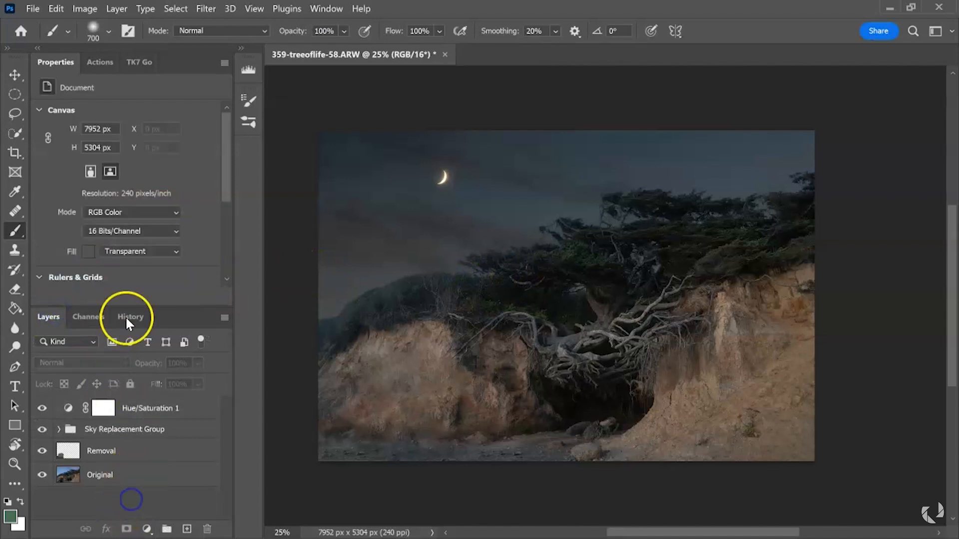
{"action": "left_click", "coordinate": [146, 62]}
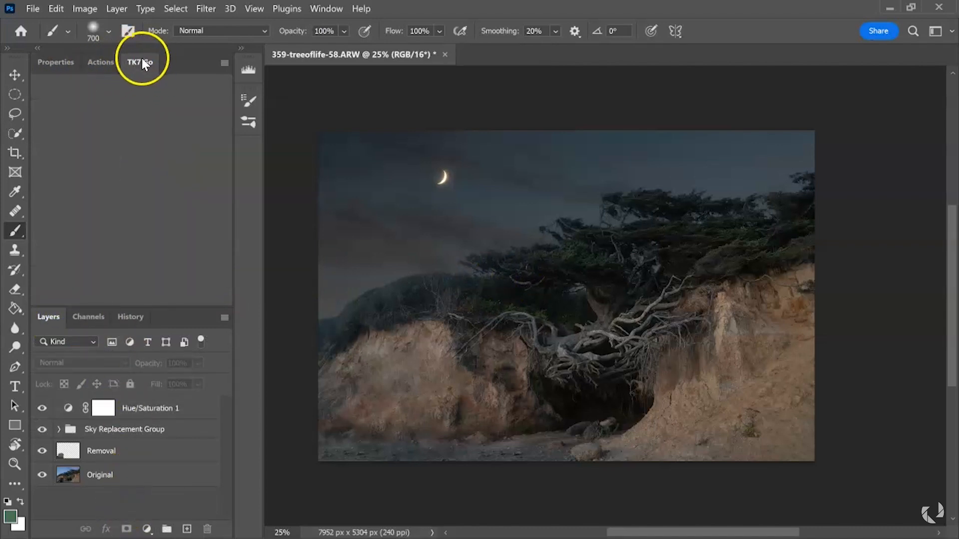
{"action": "left_click", "coordinate": [66, 87]}
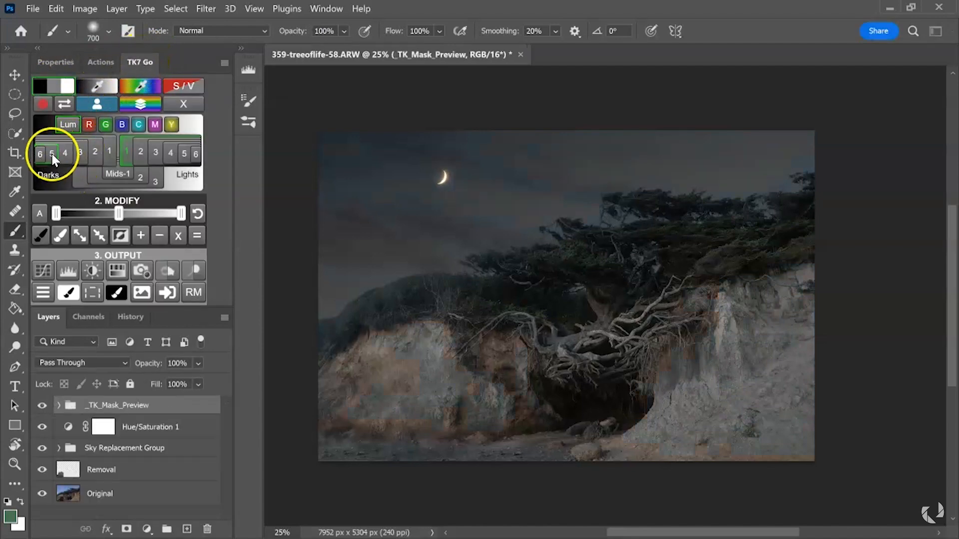
{"action": "left_click", "coordinate": [53, 153]}
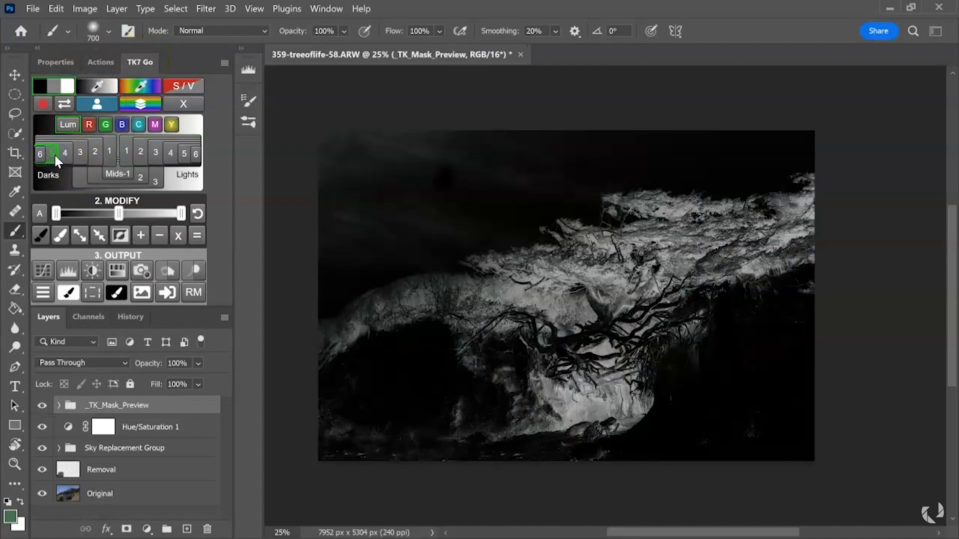
{"action": "left_click", "coordinate": [64, 153]}
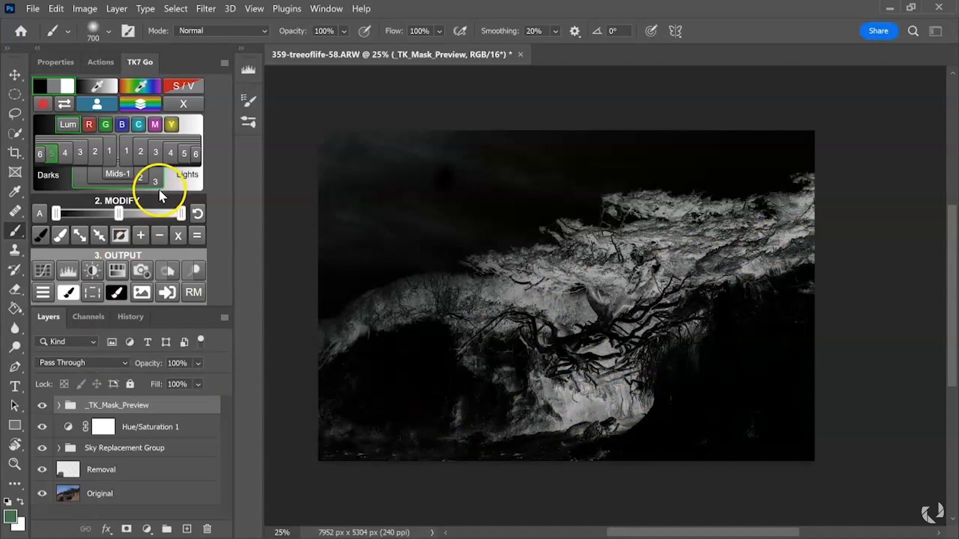
Step: Output the Darks-5 mask as a Brightness/Contrast adjustment layer with contrast -50 and brightness 66
{"action": "left_click", "coordinate": [94, 271]}
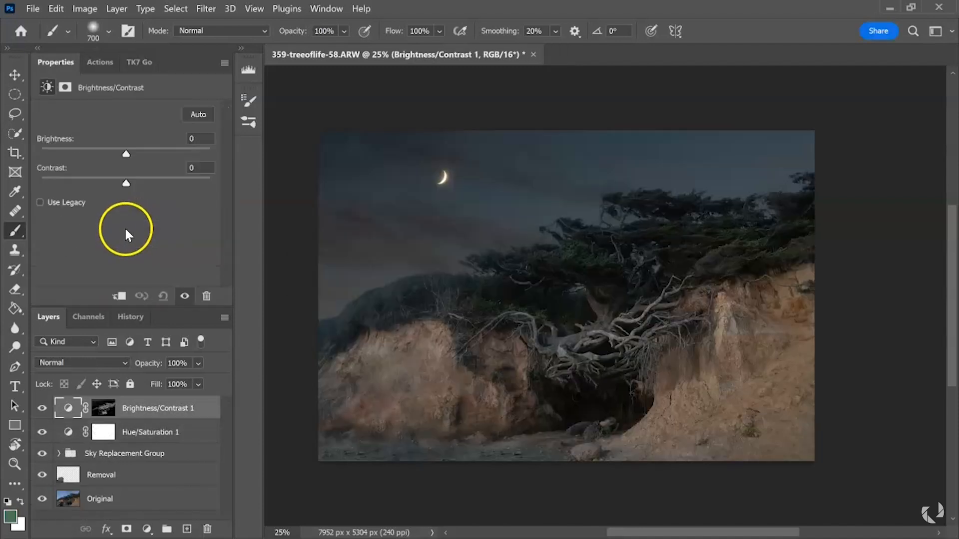
{"action": "left_click_drag", "start_coordinate": [126, 184], "coordinate": [14, 191]}
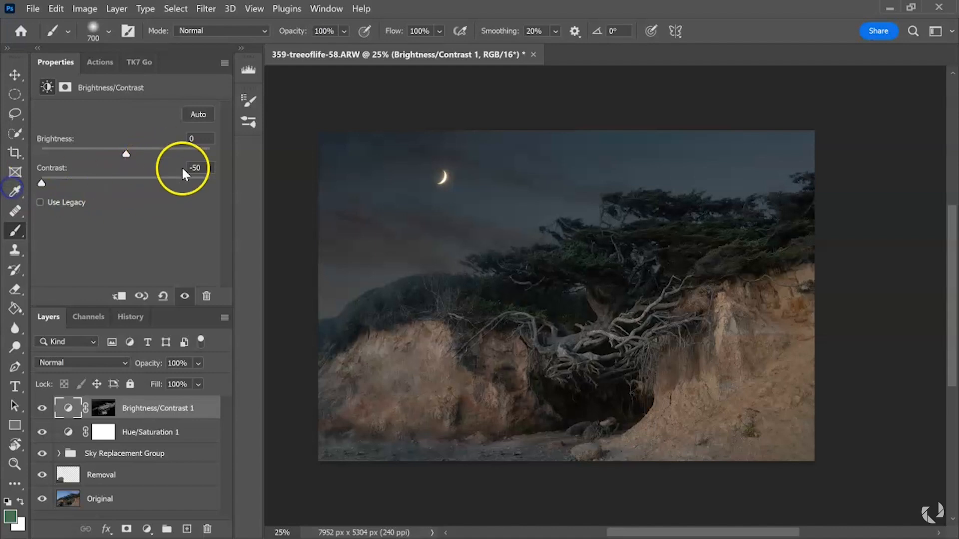
{"action": "left_click_drag", "start_coordinate": [126, 154], "coordinate": [187, 156]}
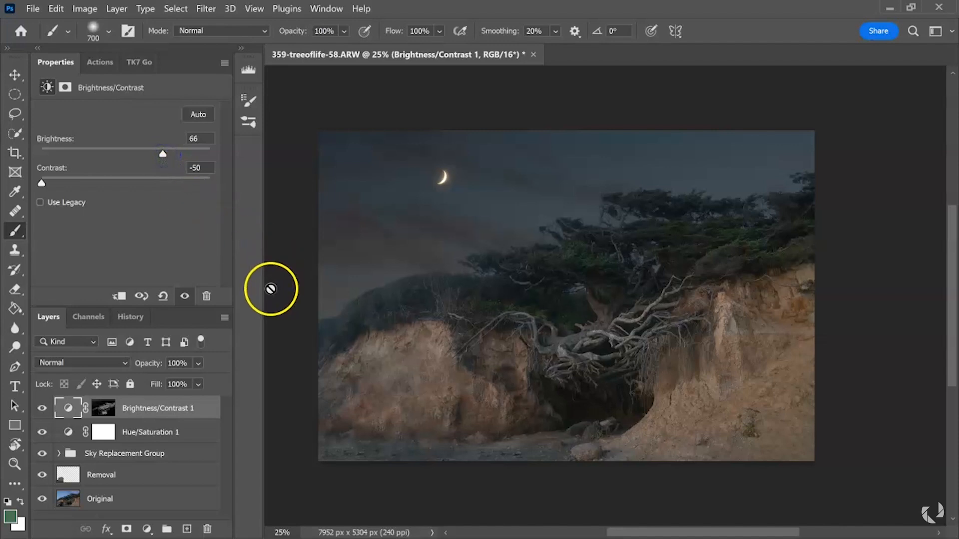
Step: Crop the photo's left side and extend the canvas slightly below the beach, to about 7272 x 5424 px
{"action": "left_click", "coordinate": [17, 153]}
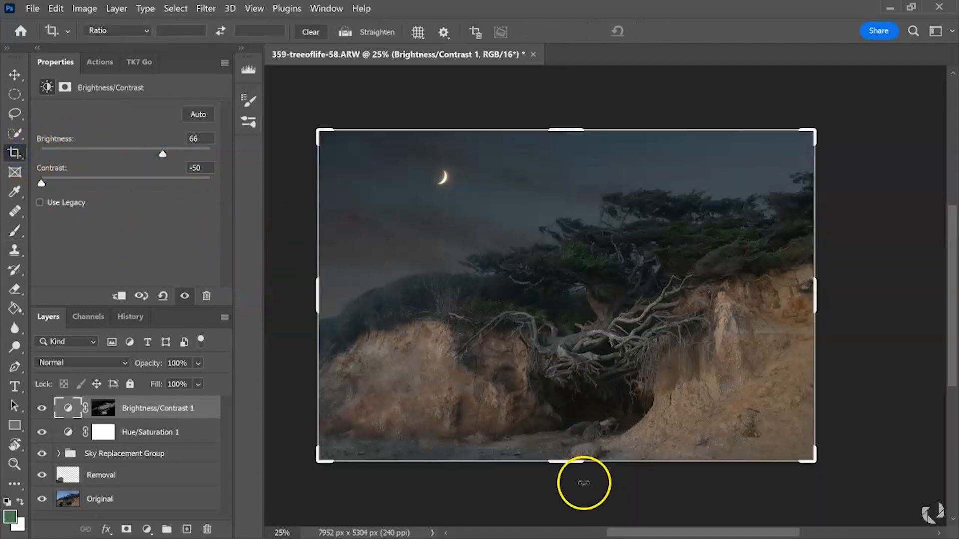
{"action": "left_click", "coordinate": [590, 450]}
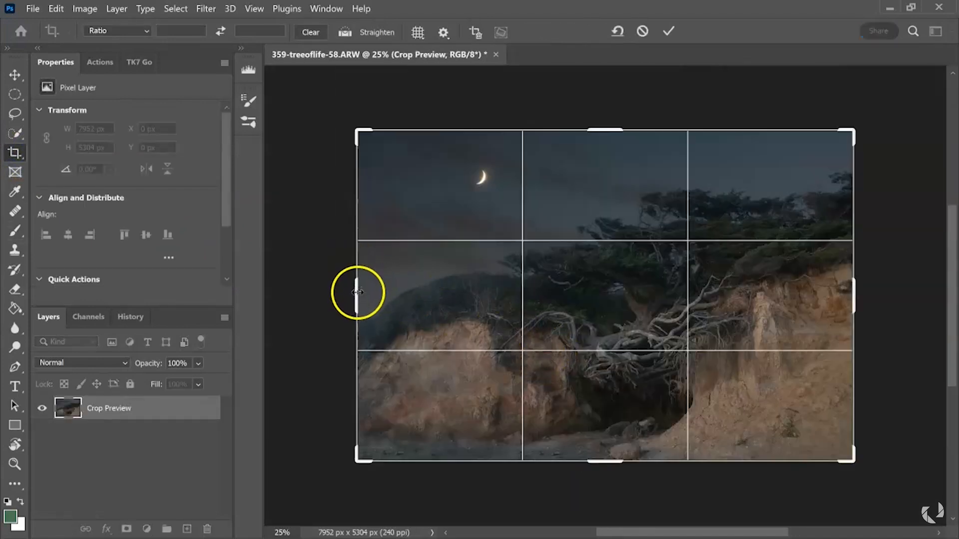
{"action": "left_click_drag", "start_coordinate": [357, 296], "coordinate": [377, 300]}
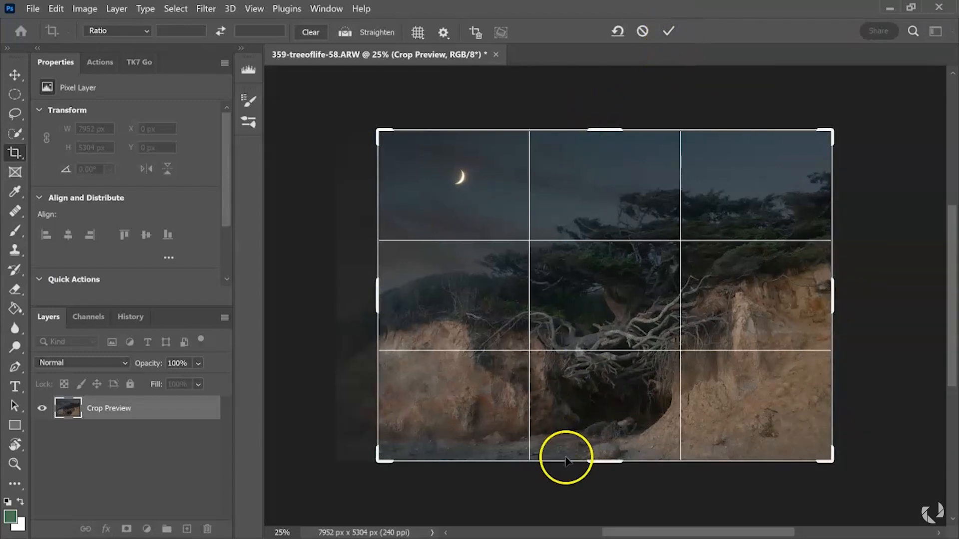
{"action": "left_click_drag", "start_coordinate": [599, 465], "coordinate": [606, 468]}
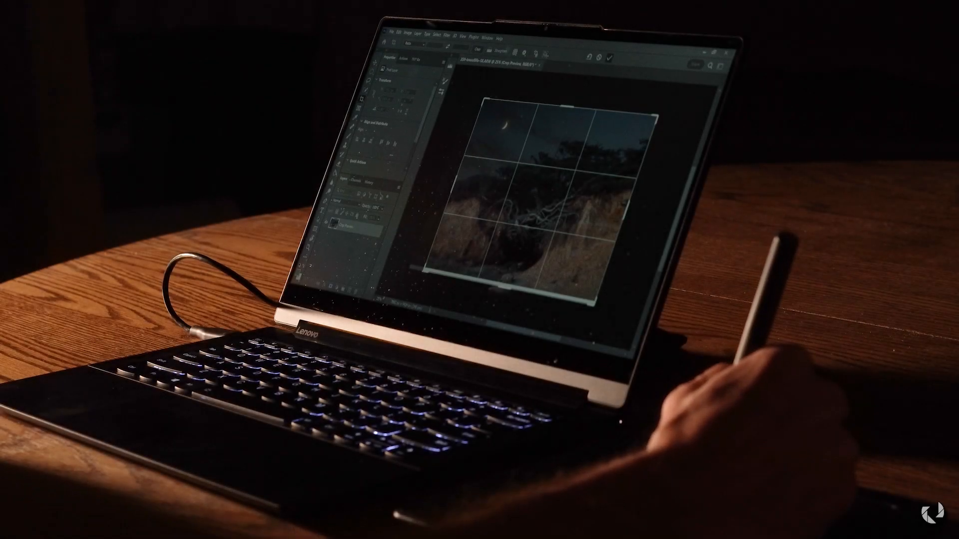
{"action": "left_click", "coordinate": [609, 58]}
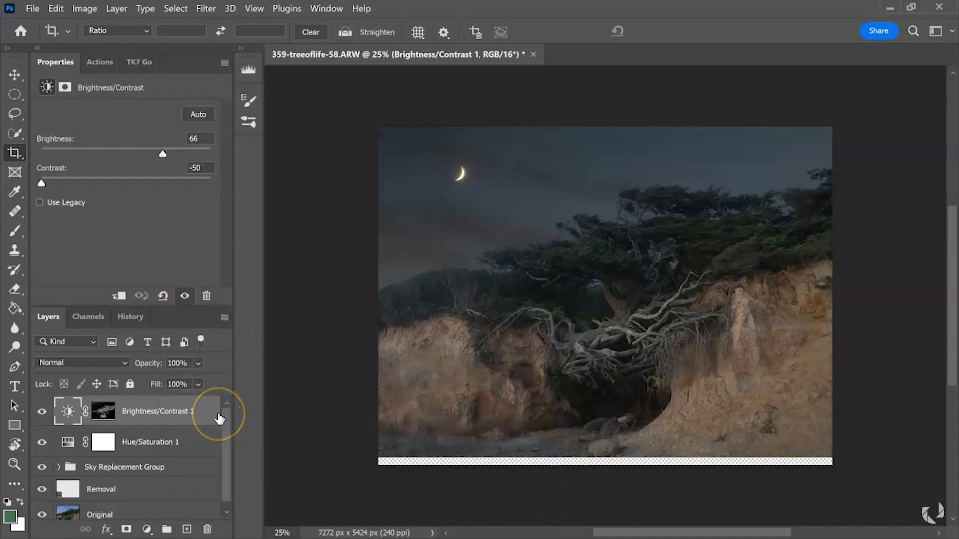
Step: Stamp all visible layers into a new merged layer and select the empty strip along its lower edge with a rectangular marquee
{"action": "key", "text": "ctrl+shift+alt+e"}
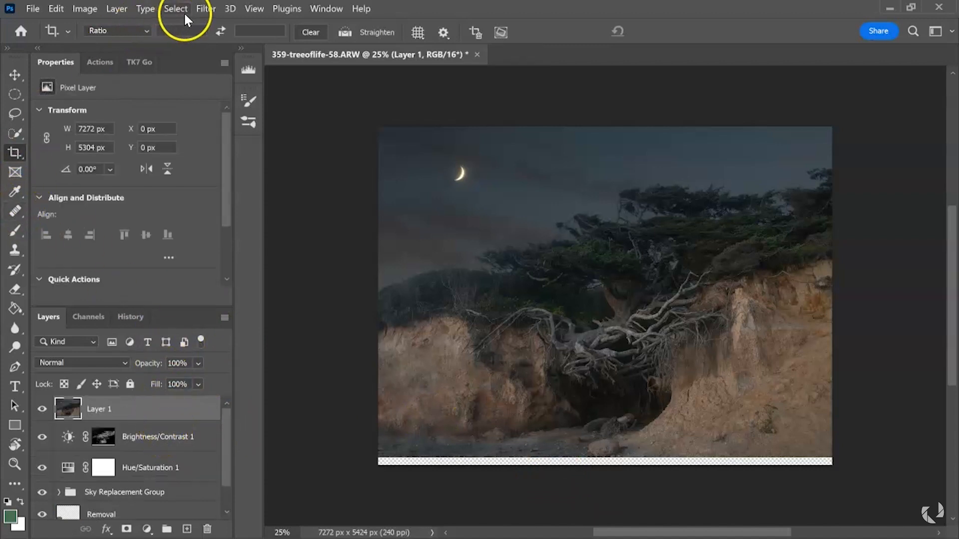
{"action": "left_click", "coordinate": [14, 96]}
{"action": "left_click", "coordinate": [51, 92]}
{"action": "left_click_drag", "start_coordinate": [378, 456], "coordinate": [824, 509]}
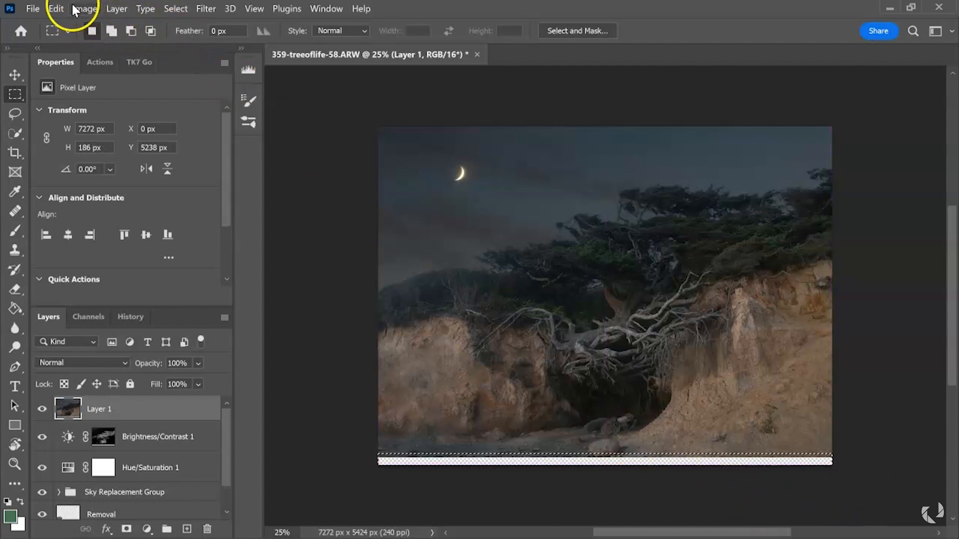
Step: Fill the selected strip using Content-Aware Fill with automatic sampling, output to a new layer, and clear the selection
{"action": "left_click", "coordinate": [58, 9]}
{"action": "left_click", "coordinate": [172, 246]}
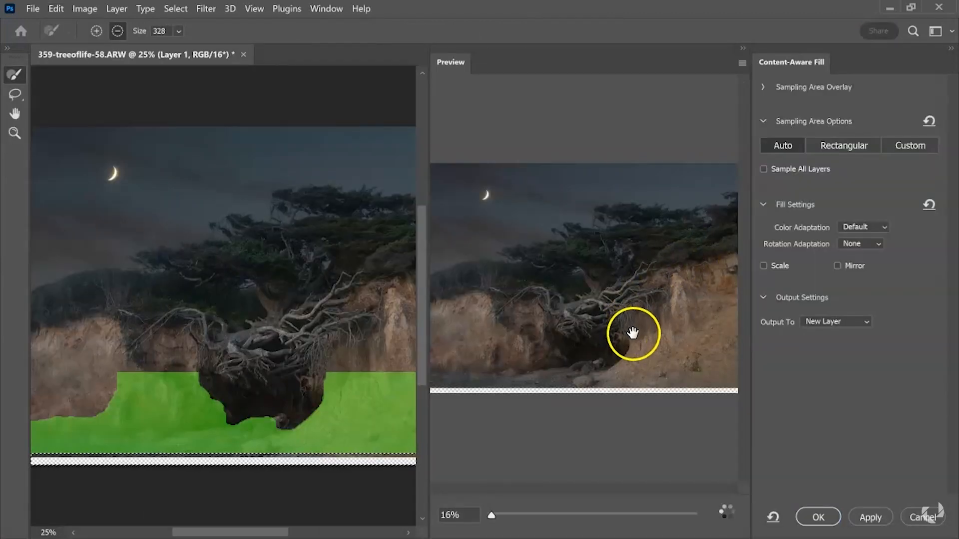
{"action": "scroll", "coordinate": [634, 336], "scroll_direction": "up", "scroll_amount": 5}
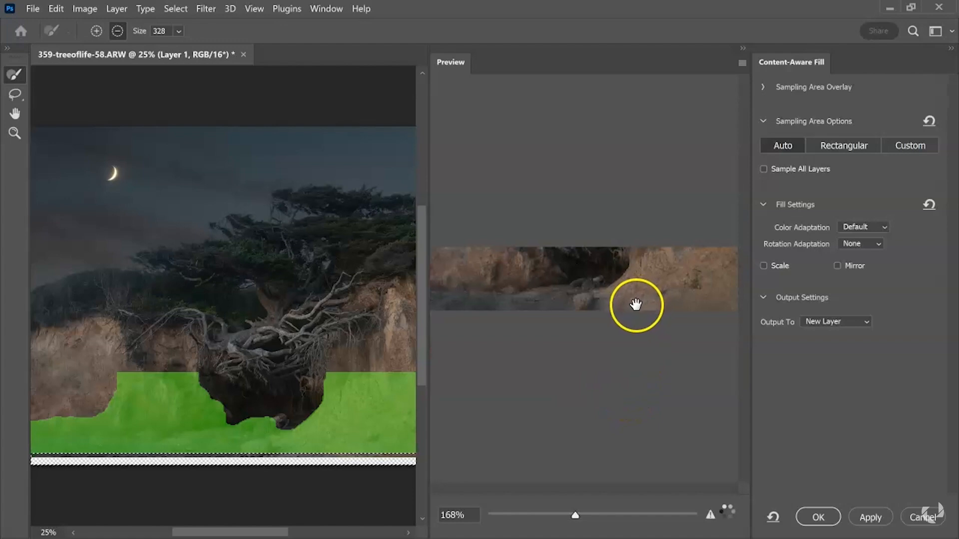
{"action": "left_click", "coordinate": [616, 311]}
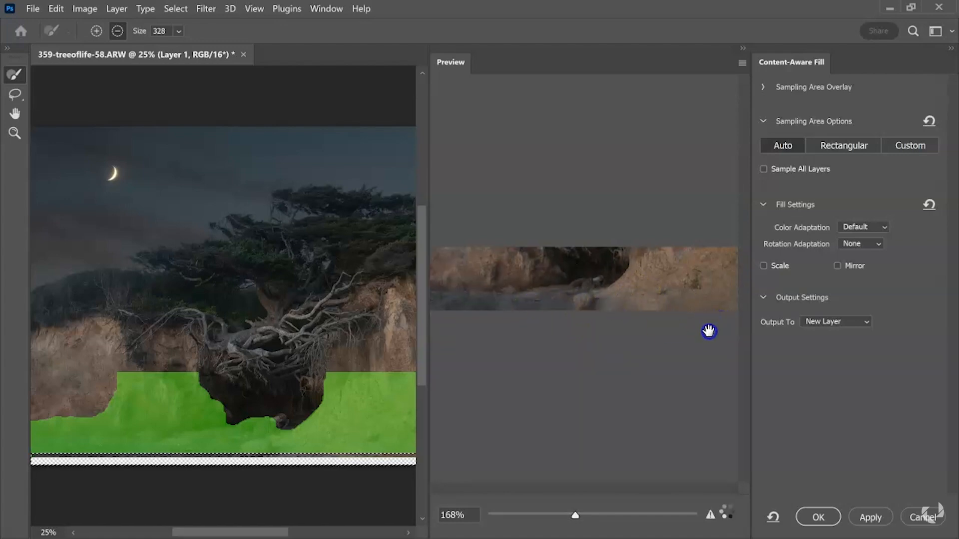
{"action": "left_click", "coordinate": [835, 516]}
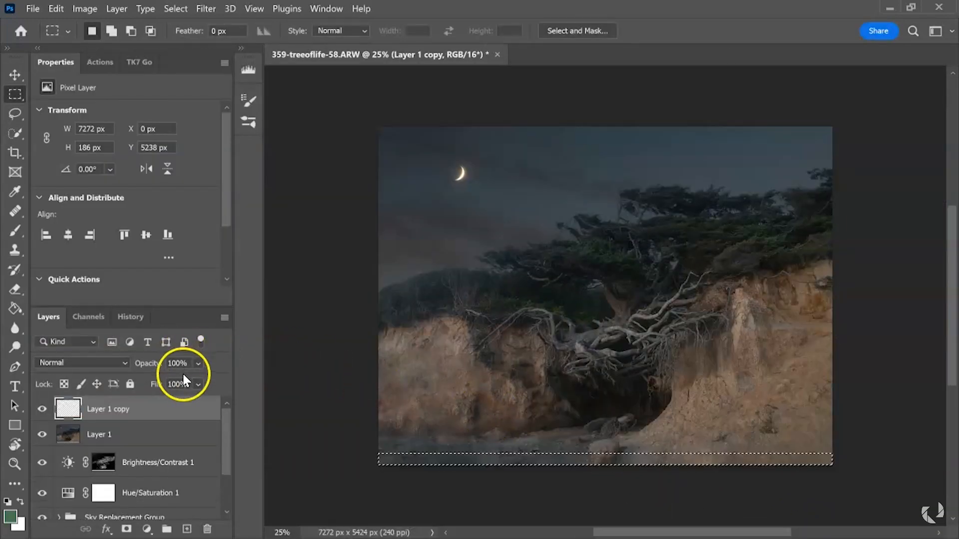
{"action": "key", "text": "ctrl+d"}
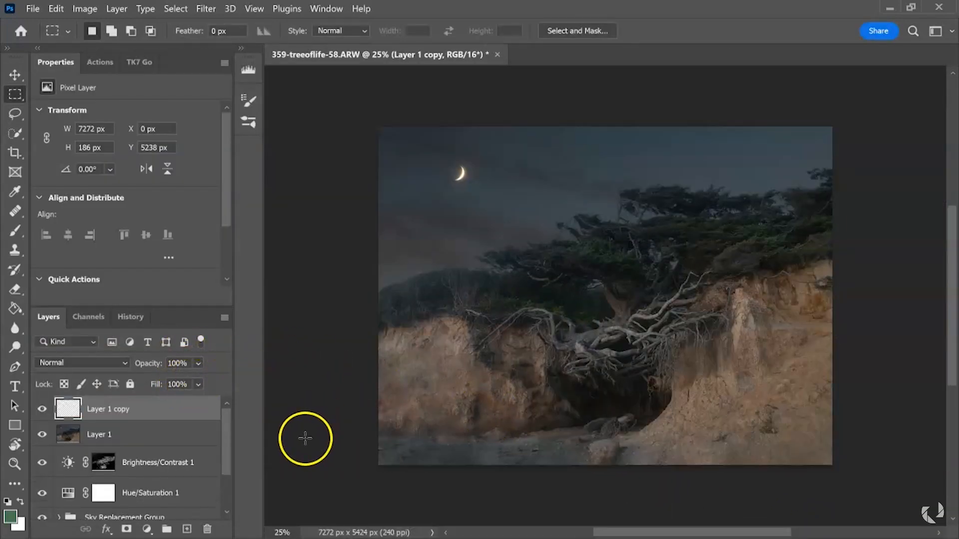
Step: Delete the merged Layer 1 beneath the content-aware fill and make the Layer 1 copy fill layer active
{"action": "left_click", "coordinate": [134, 439]}
{"action": "key", "text": "Delete"}
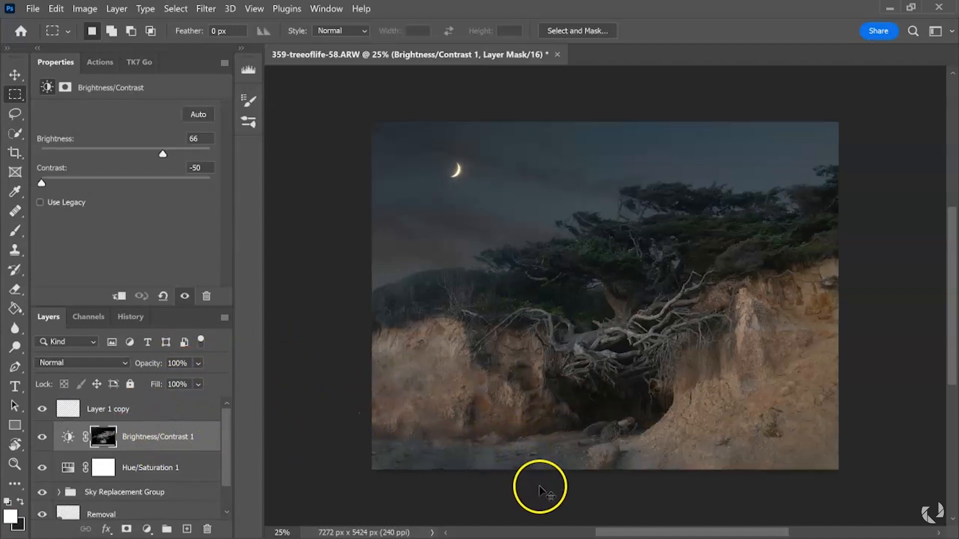
{"action": "key", "text": "ctrl+plus"}
{"action": "key", "text": "ctrl+plus"}
{"action": "left_click_drag", "start_coordinate": [539, 486], "coordinate": [484, 167]}
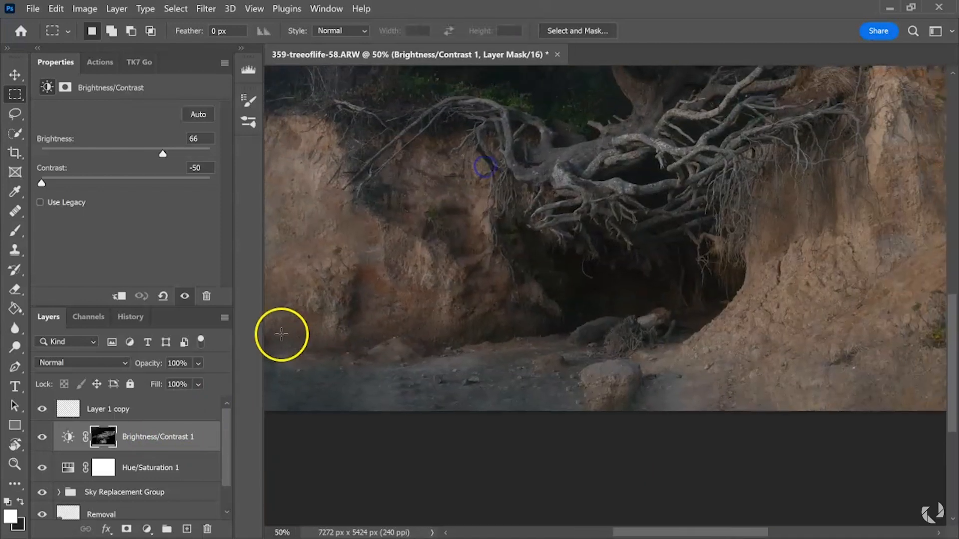
{"action": "left_click", "coordinate": [122, 415]}
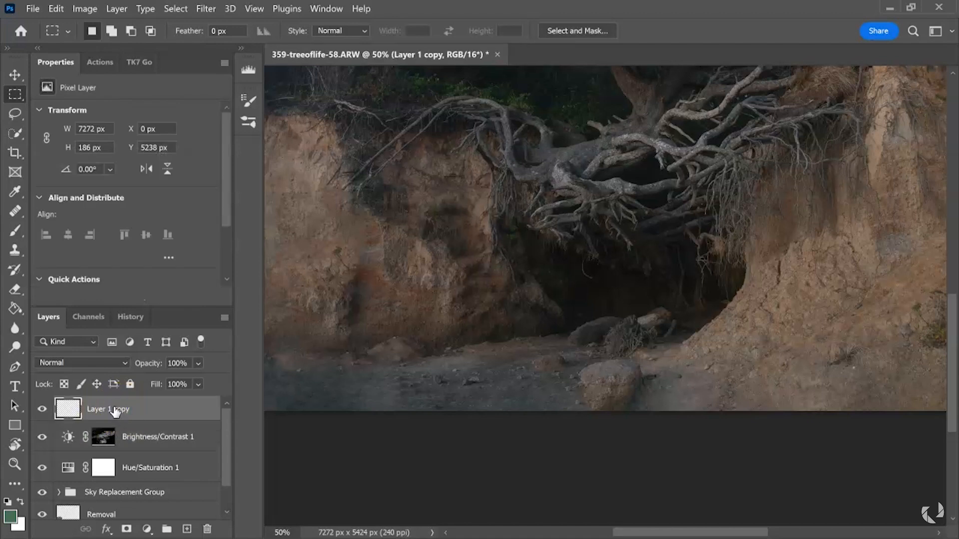
Step: Retouch the filled edge around the base of the beach boulder with a 300 px Healing Brush, sampling the adjacent sand
{"action": "left_click", "coordinate": [17, 211]}
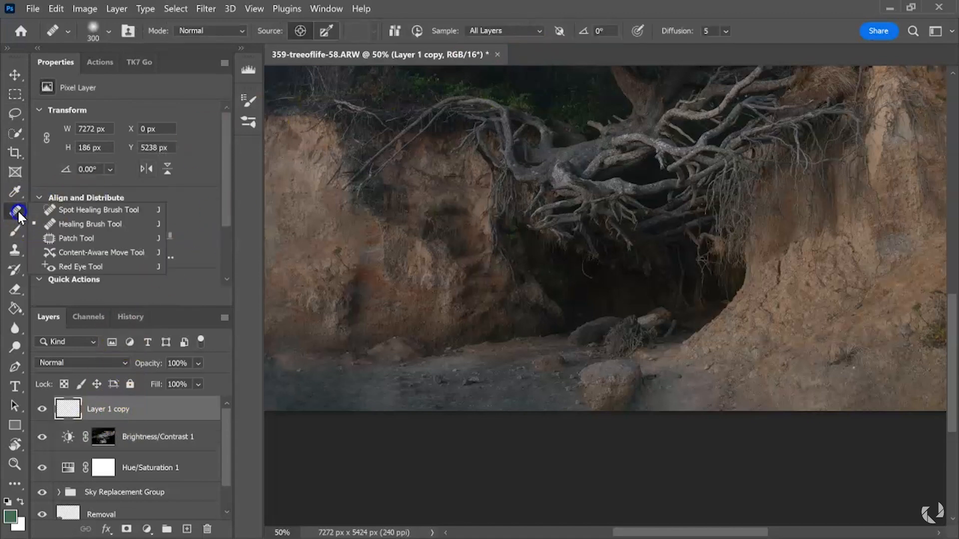
{"action": "left_click", "coordinate": [66, 224]}
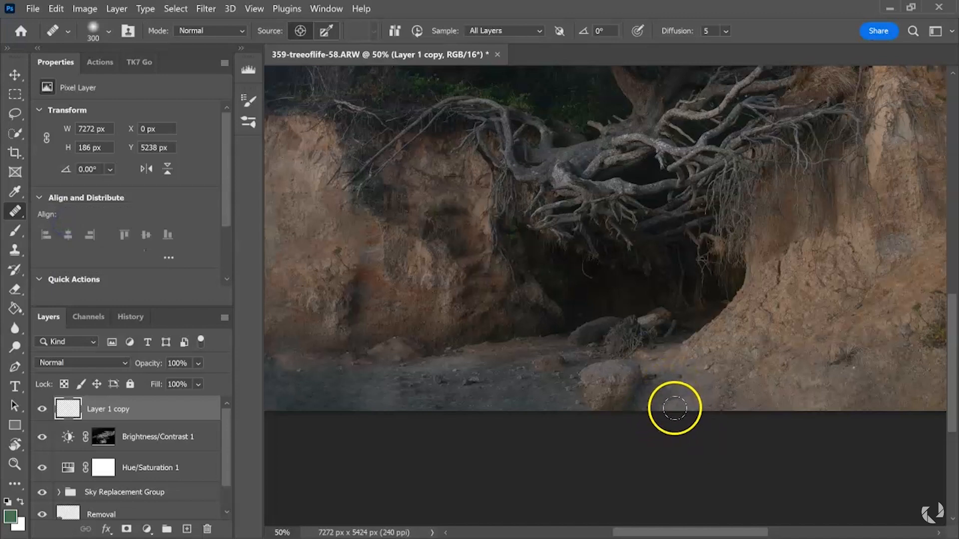
{"action": "left_click", "coordinate": [639, 414]}
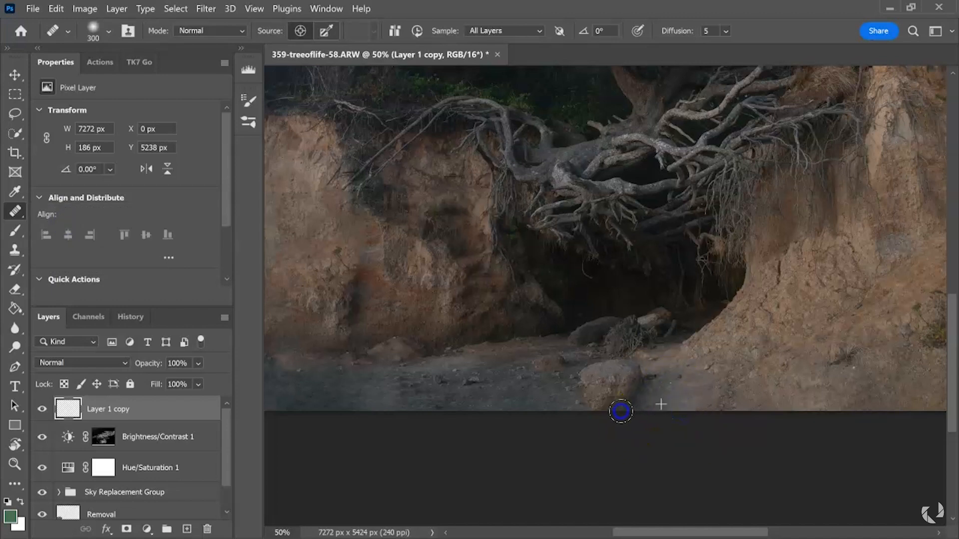
{"action": "left_click", "coordinate": [686, 407], "text": "alt"}
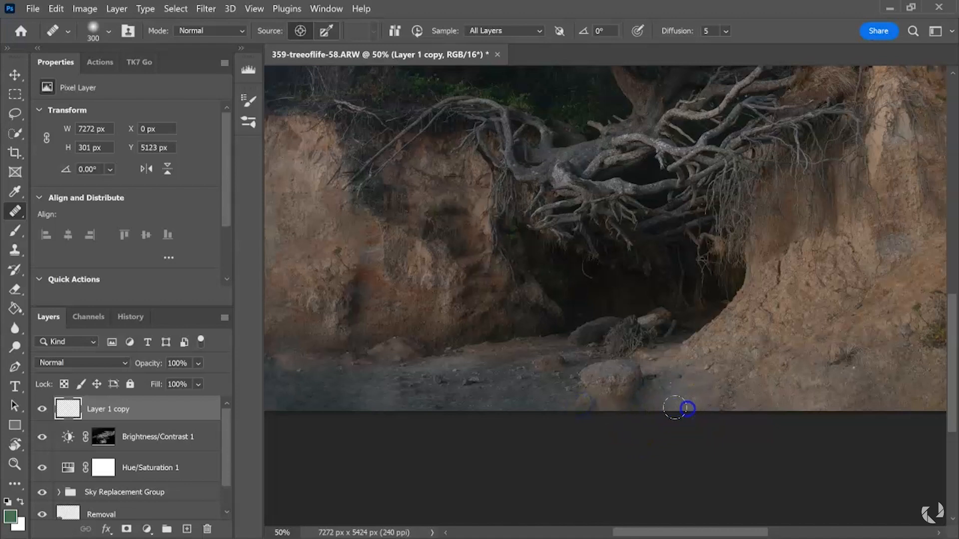
{"action": "left_click", "coordinate": [16, 248]}
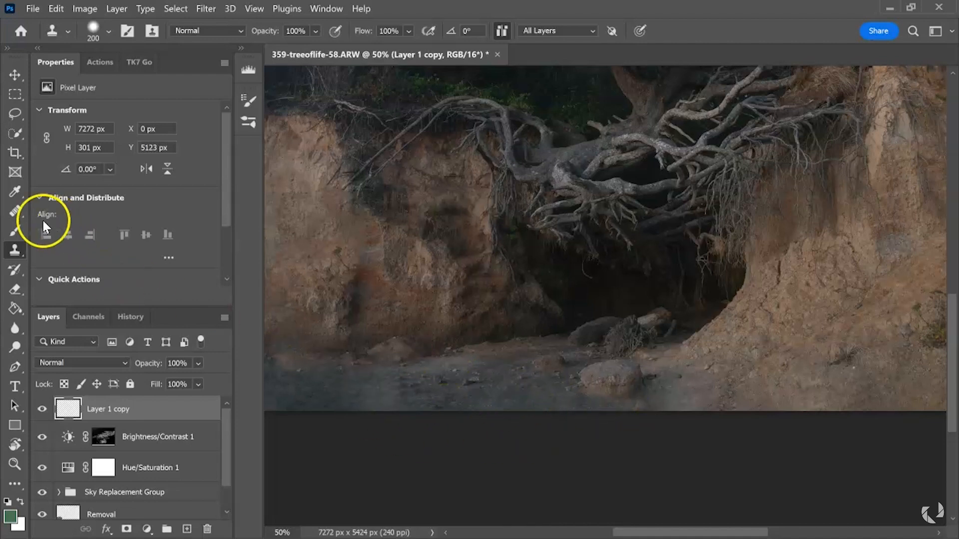
{"action": "left_click", "coordinate": [18, 211]}
{"action": "left_click", "coordinate": [565, 403]}
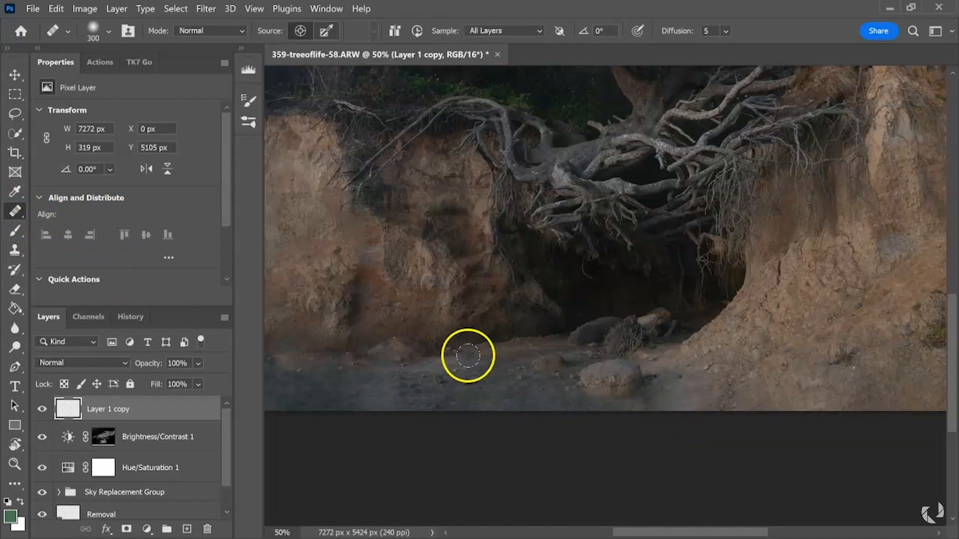
Step: Heal the blotchy gravel along the beach's lower edge with a 175 px Healing Brush sampled from nearby gravel
{"action": "scroll", "coordinate": [467, 353], "scroll_direction": "down", "scroll_amount": 2}
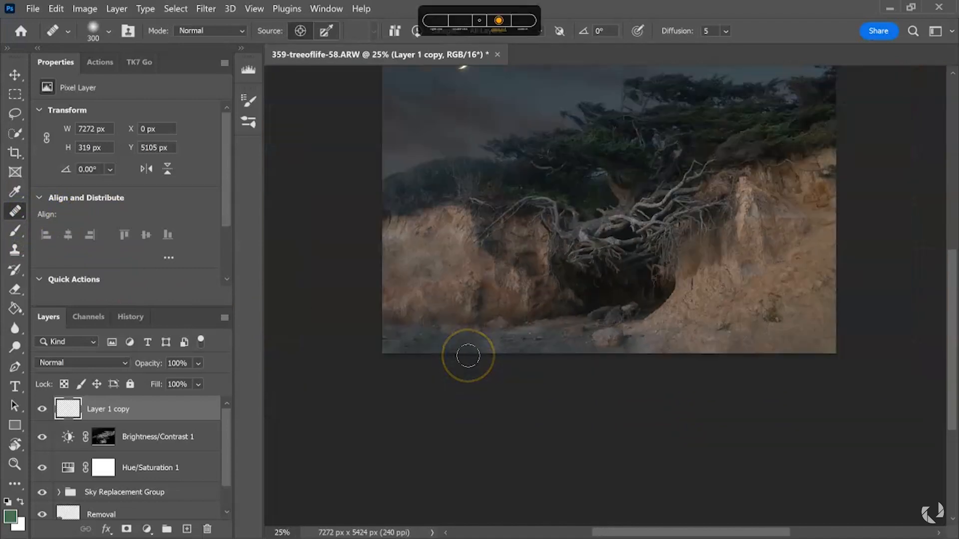
{"action": "scroll", "coordinate": [472, 360], "scroll_direction": "up", "scroll_amount": 3}
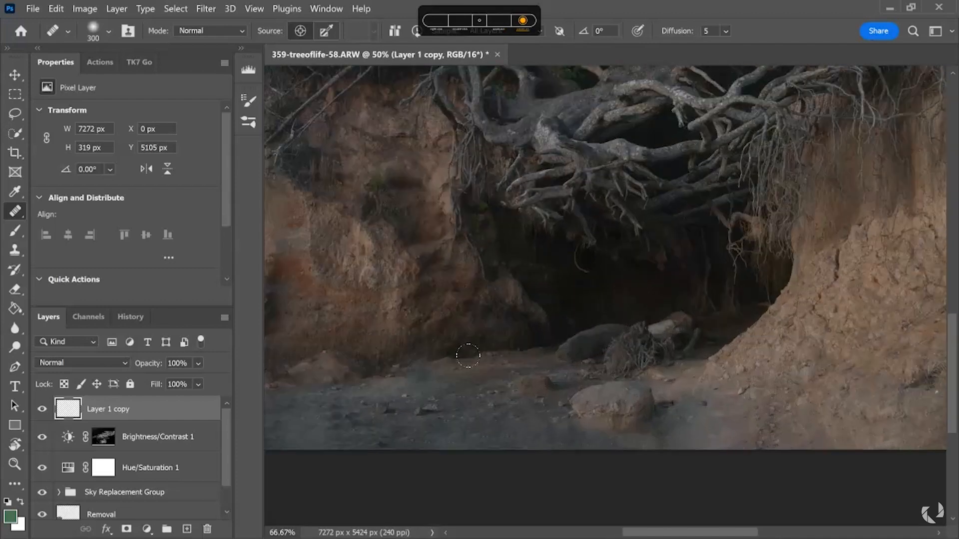
{"action": "left_click_drag", "start_coordinate": [401, 374], "coordinate": [544, 338]}
{"action": "key", "text": "ctrl+plus"}
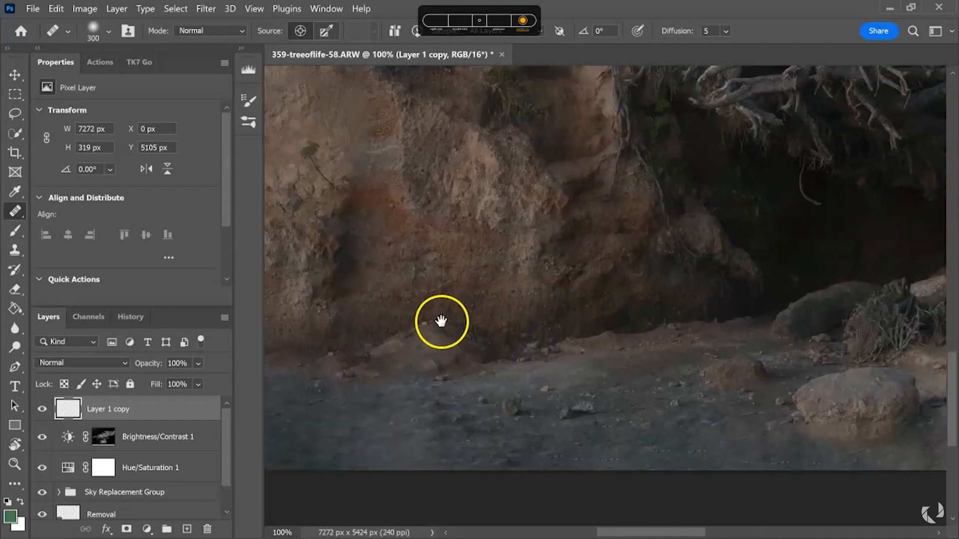
{"action": "left_click_drag", "start_coordinate": [444, 318], "coordinate": [512, 256]}
{"action": "key", "text": "bracketleft"}
{"action": "key", "text": "bracketleft"}
{"action": "key", "text": "bracketleft"}
{"action": "key", "text": "bracketleft"}
{"action": "key", "text": "bracketleft"}
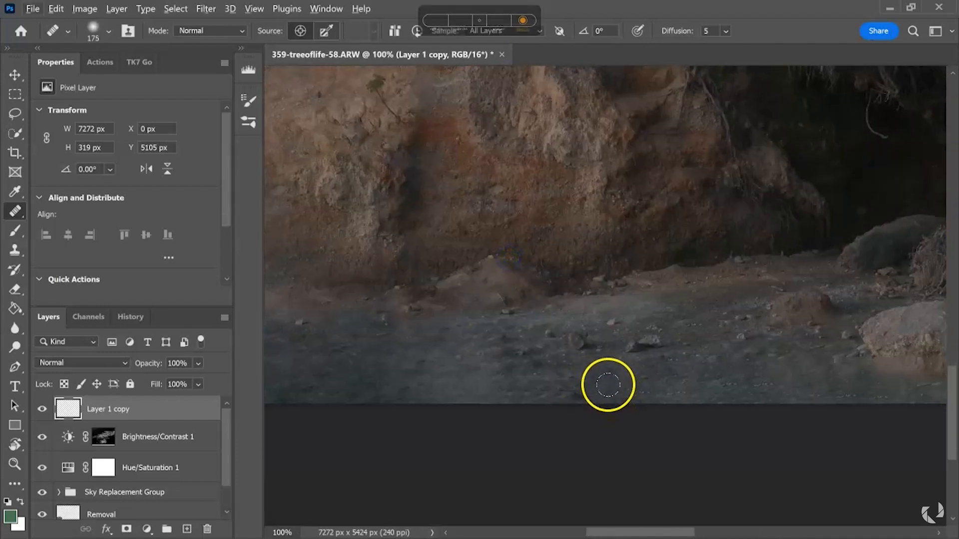
{"action": "left_click", "coordinate": [607, 374], "text": "alt"}
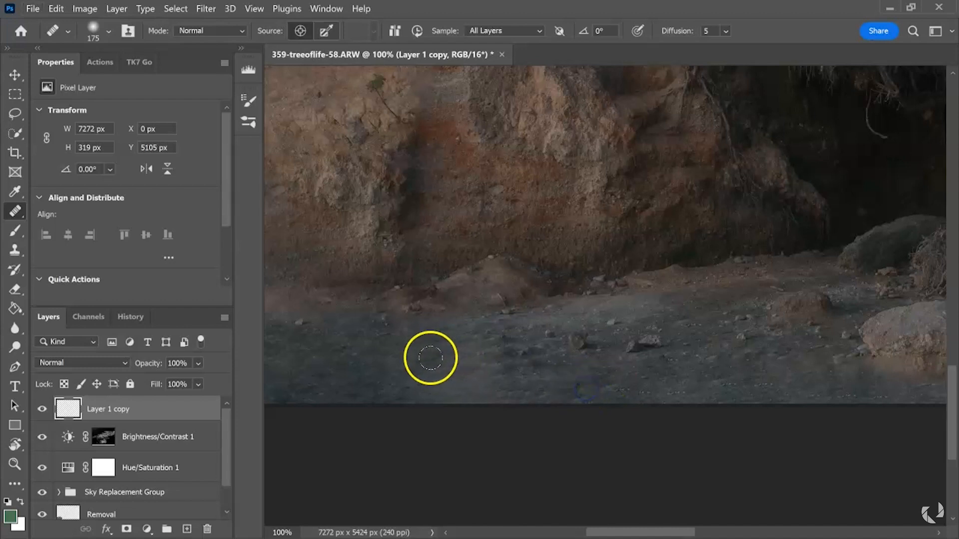
Step: Clone pebbly beach texture over the smooth patch left of the boulder with a 200 px Clone Stamp sampling all layers
{"action": "left_click", "coordinate": [17, 249]}
{"action": "left_click", "coordinate": [706, 373], "text": "alt"}
{"action": "left_click", "coordinate": [443, 374]}
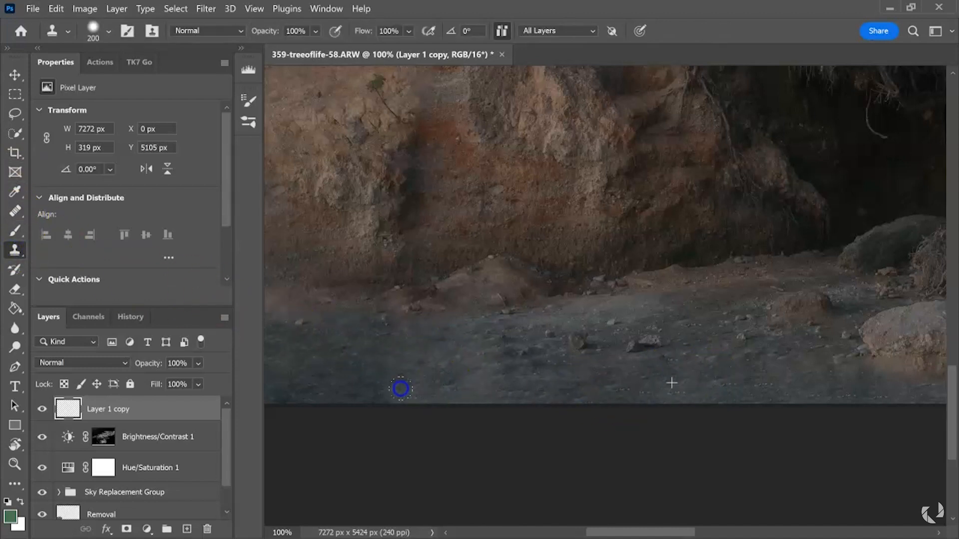
Step: Clone pebbles and gravel across the far-left corner of the beach with the Clone Stamp, reducing the brush to 90 px
{"action": "left_click_drag", "start_coordinate": [373, 329], "coordinate": [565, 300]}
{"action": "left_click_drag", "start_coordinate": [399, 305], "coordinate": [518, 293]}
{"action": "left_click", "coordinate": [424, 323]}
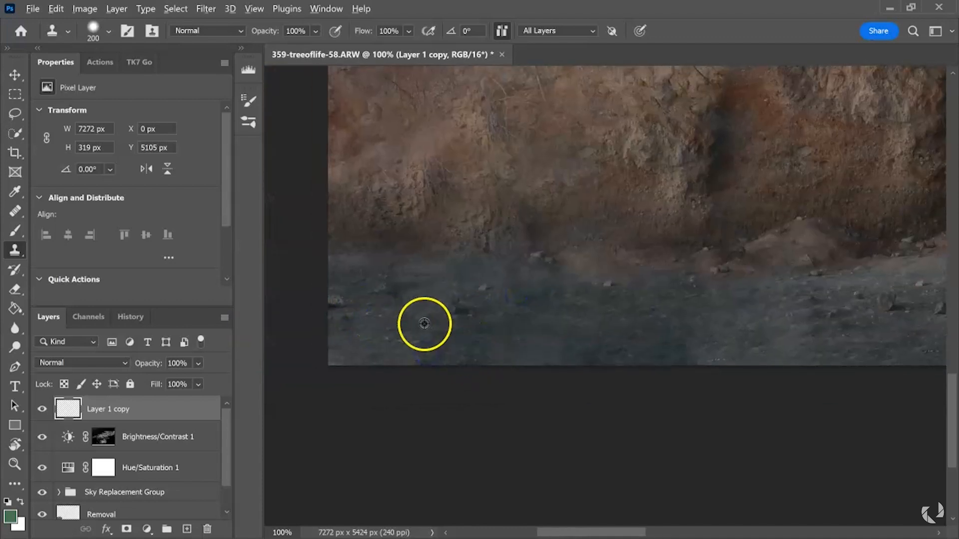
{"action": "left_click", "coordinate": [443, 269]}
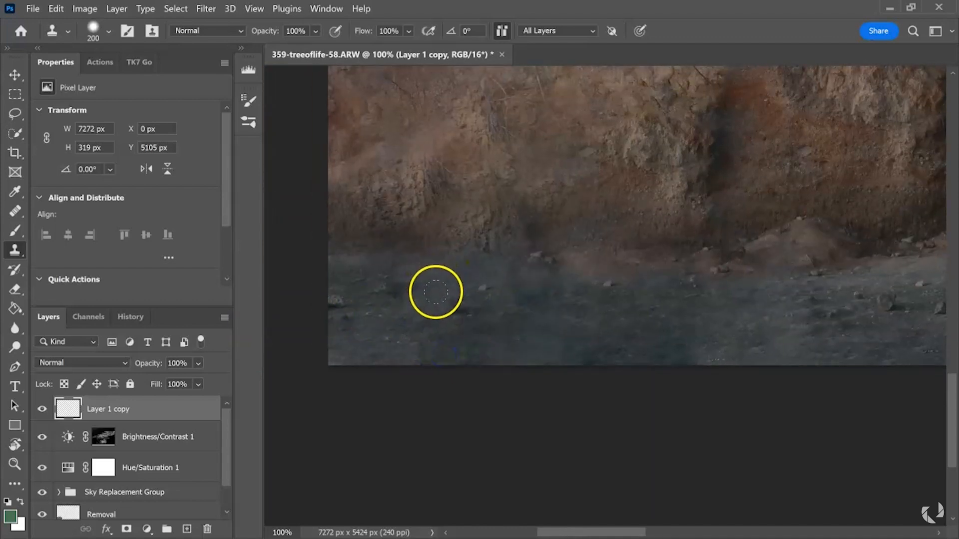
{"action": "left_click_drag", "start_coordinate": [445, 295], "coordinate": [490, 299]}
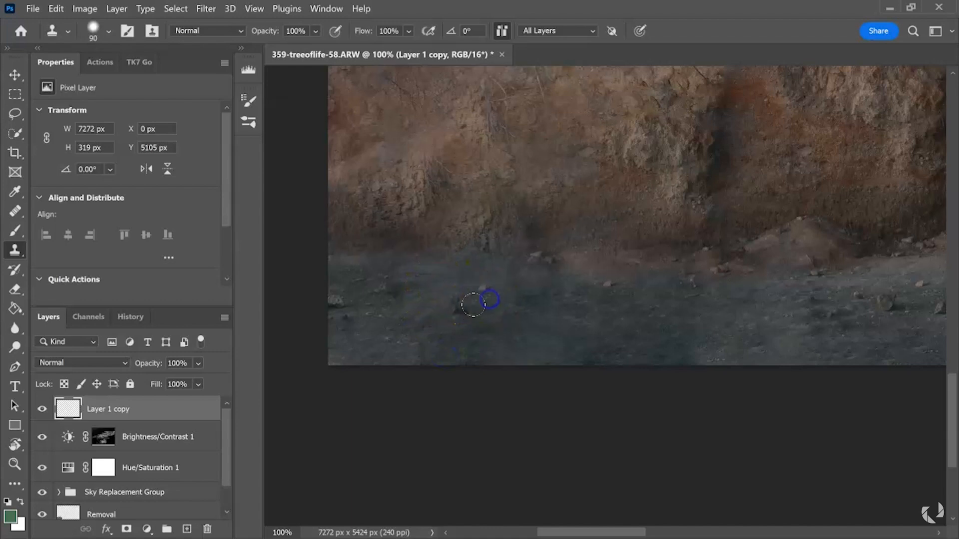
{"action": "mouse_move", "coordinate": [432, 276]}
{"action": "left_mouse_down"}
{"action": "mouse_move", "coordinate": [492, 314]}
{"action": "mouse_move", "coordinate": [494, 304]}
{"action": "mouse_move", "coordinate": [471, 291]}
{"action": "mouse_move", "coordinate": [487, 305]}
{"action": "left_mouse_up"}
{"action": "left_click", "coordinate": [353, 272]}
{"action": "left_click", "coordinate": [386, 352]}
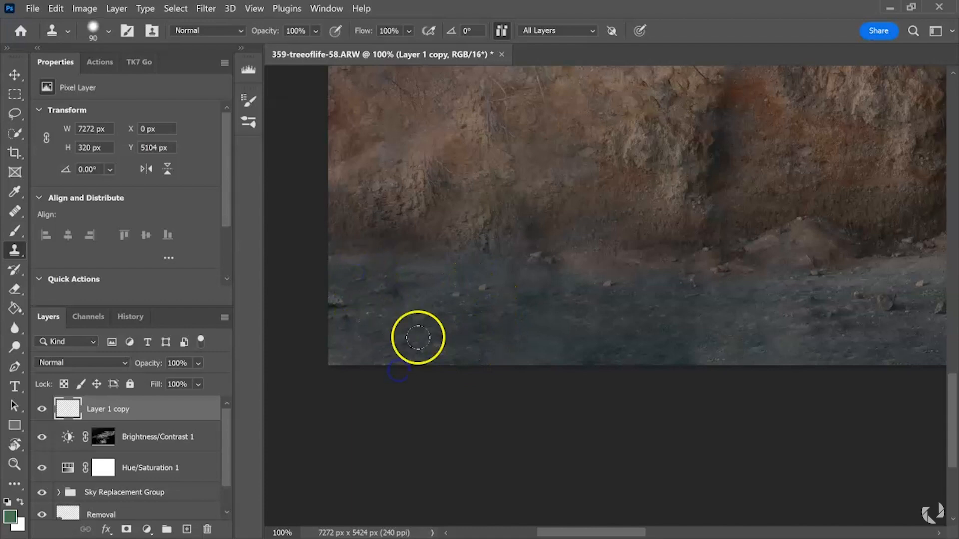
{"action": "left_click", "coordinate": [376, 305], "text": "alt"}
{"action": "left_click", "coordinate": [348, 349]}
{"action": "mouse_move", "coordinate": [487, 352]}
{"action": "left_mouse_down"}
{"action": "mouse_move", "coordinate": [449, 325]}
{"action": "mouse_move", "coordinate": [464, 338]}
{"action": "mouse_move", "coordinate": [426, 349]}
{"action": "left_mouse_up"}
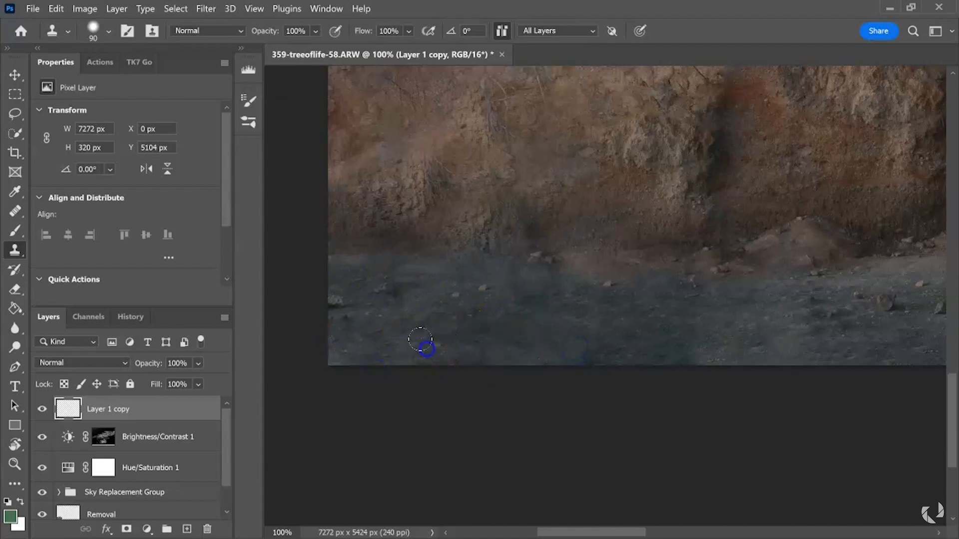
Step: Clone gravel from left of the boulder over the lower-left beach with a 400 px Clone Stamp brush
{"action": "left_click", "coordinate": [621, 273]}
{"action": "key", "text": "ctrl+minus"}
{"action": "key", "text": "ctrl+minus"}
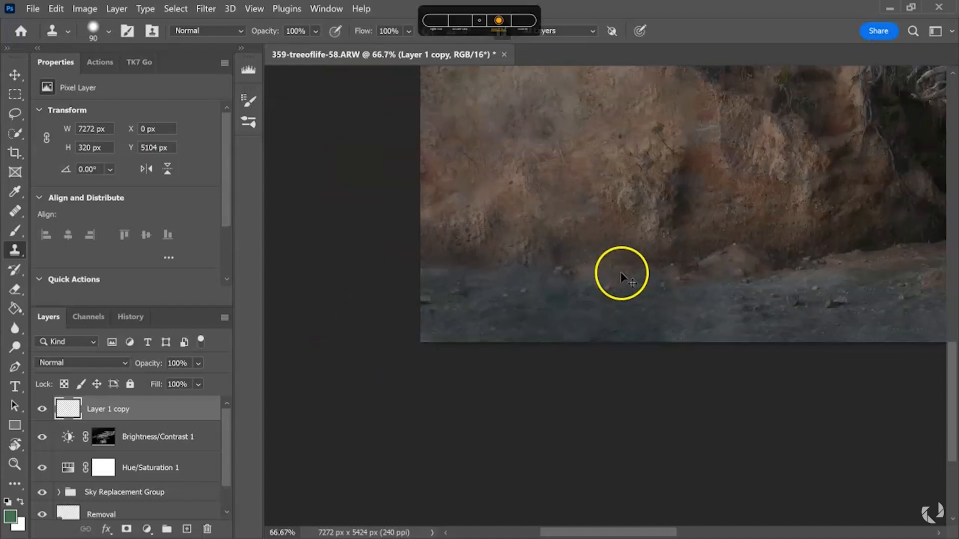
{"action": "left_click_drag", "start_coordinate": [559, 277], "coordinate": [435, 299]}
{"action": "mouse_move", "coordinate": [618, 320]}
{"action": "left_mouse_down"}
{"action": "mouse_move", "coordinate": [646, 338]}
{"action": "mouse_move", "coordinate": [703, 331]}
{"action": "left_mouse_up"}
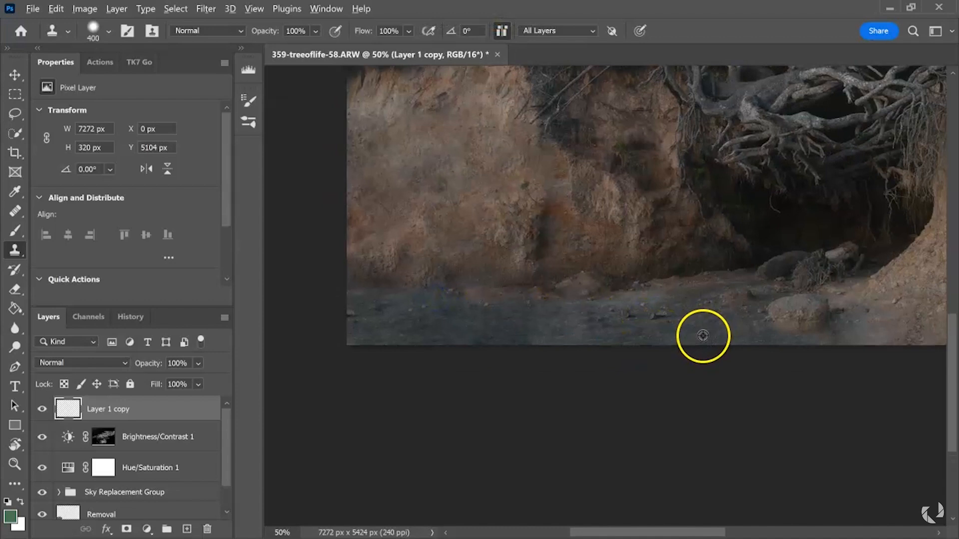
{"action": "left_click_drag", "start_coordinate": [512, 329], "coordinate": [512, 334]}
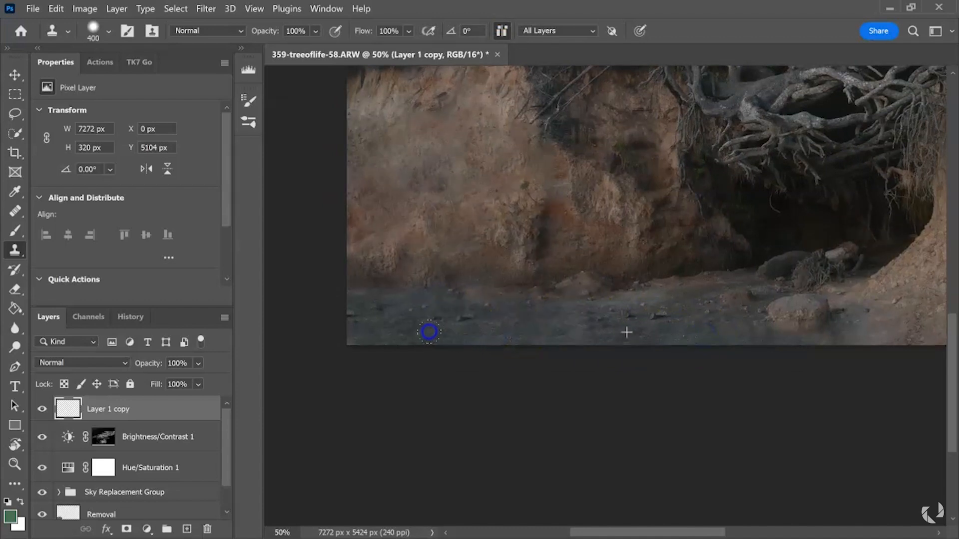
{"action": "mouse_move", "coordinate": [362, 337]}
{"action": "left_mouse_down"}
{"action": "mouse_move", "coordinate": [554, 326]}
{"action": "mouse_move", "coordinate": [563, 336]}
{"action": "mouse_move", "coordinate": [590, 324]}
{"action": "left_mouse_up"}
{"action": "mouse_move", "coordinate": [489, 345]}
{"action": "left_mouse_down"}
{"action": "mouse_move", "coordinate": [433, 342]}
{"action": "mouse_move", "coordinate": [524, 333]}
{"action": "left_mouse_up"}
{"action": "left_click_drag", "start_coordinate": [418, 331], "coordinate": [398, 328]}
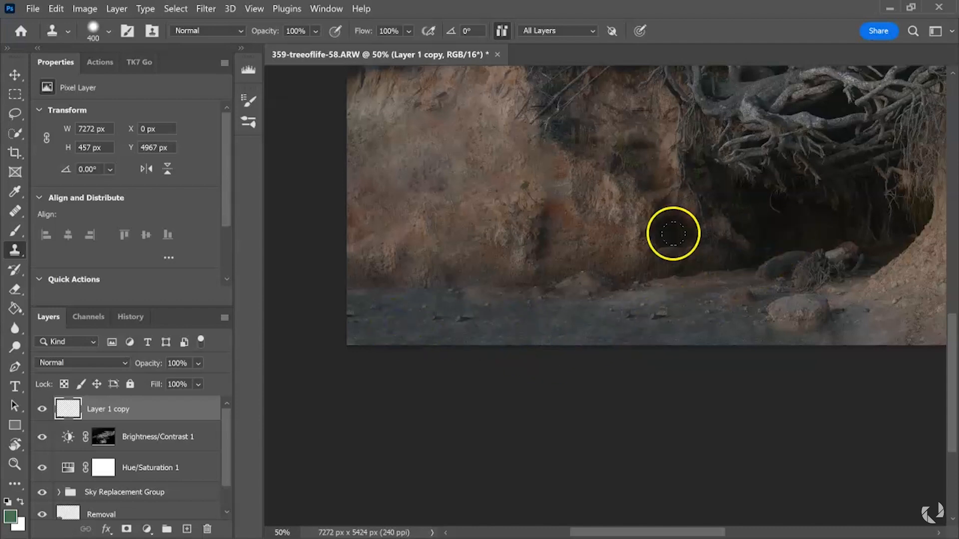
Step: Clone over the repeated pebbles in the lower-left beach with a 175 px Clone Stamp brush sampled from the adjacent gravel
{"action": "key", "text": "ctrl+minus"}
{"action": "key", "text": "ctrl+plus"}
{"action": "key", "text": "ctrl+plus"}
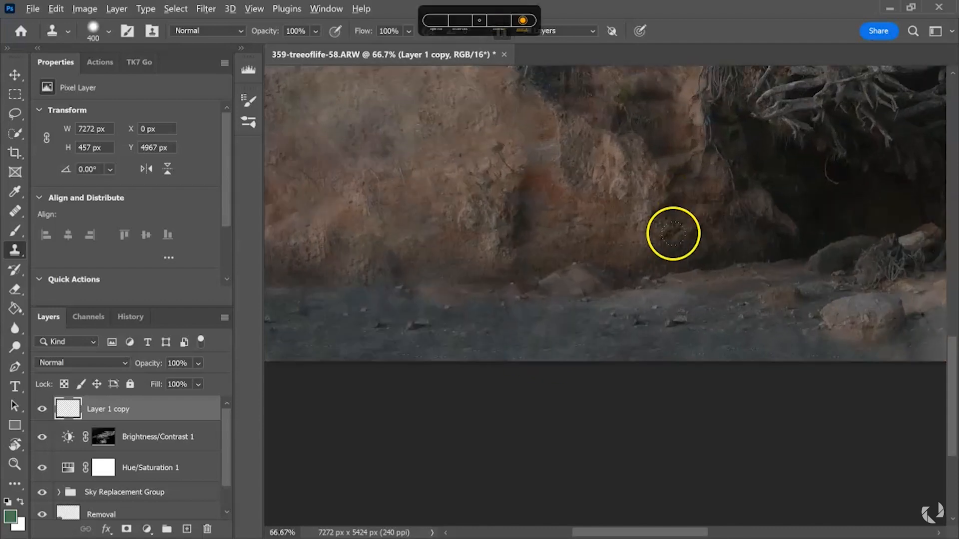
{"action": "key", "text": "bracketleft"}
{"action": "key", "text": "bracketleft"}
{"action": "key", "text": "bracketleft"}
{"action": "key", "text": "bracketleft"}
{"action": "key", "text": "bracketleft"}
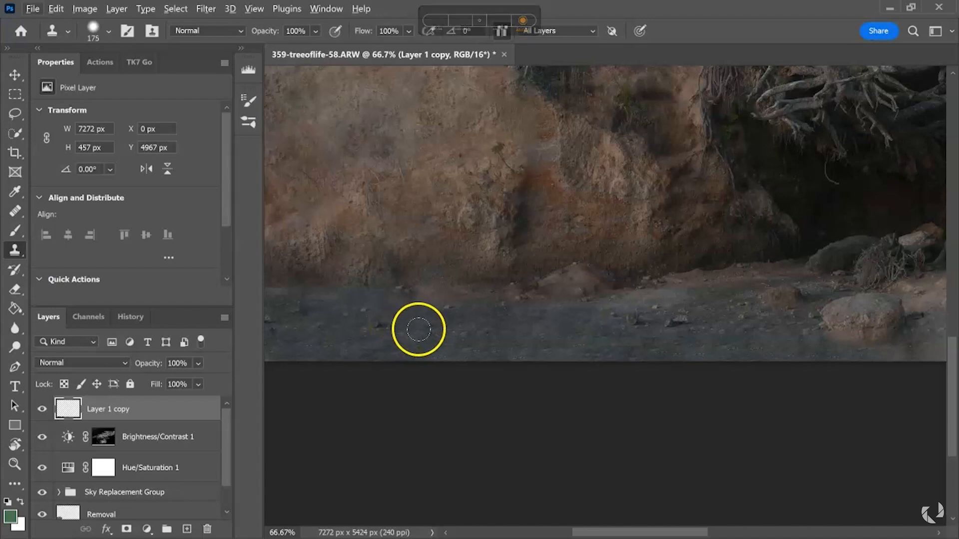
{"action": "left_click", "coordinate": [452, 334], "text": "alt"}
{"action": "left_click", "coordinate": [564, 281]}
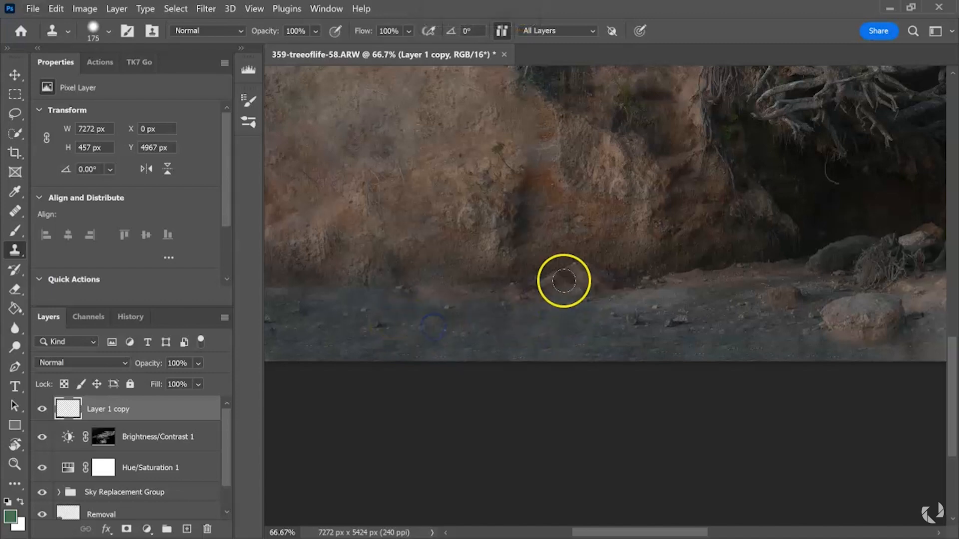
Step: Clone sand sampled right of the boulder onto the photo's lower edge beside it
{"action": "scroll", "coordinate": [564, 281], "scroll_direction": "down", "scroll_amount": 3}
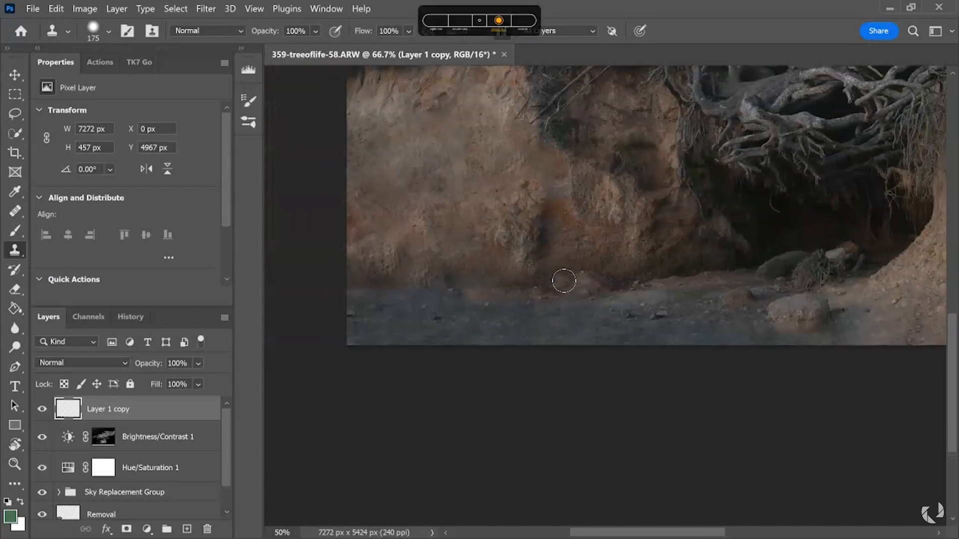
{"action": "left_click_drag", "start_coordinate": [591, 305], "coordinate": [531, 323]}
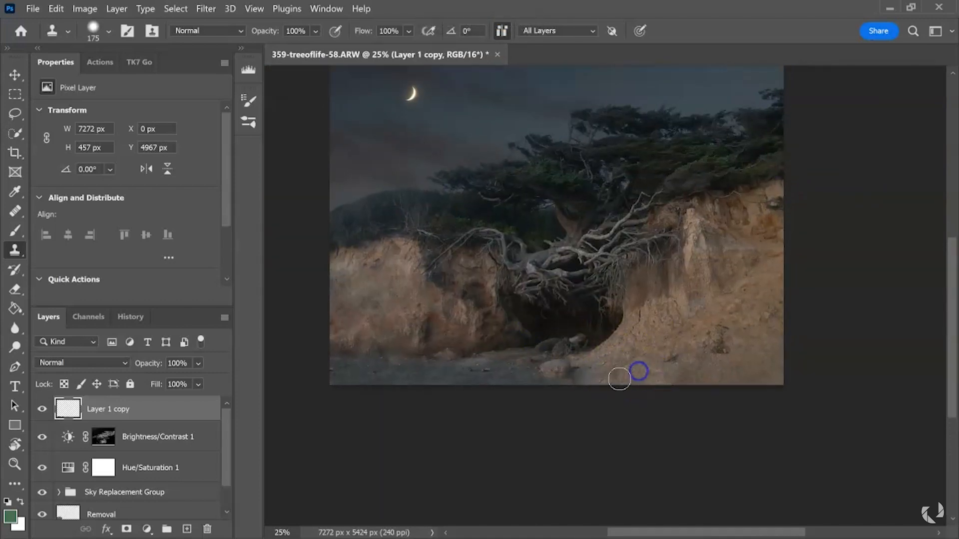
{"action": "left_click", "coordinate": [633, 371], "text": "alt"}
{"action": "left_click_drag", "start_coordinate": [591, 383], "coordinate": [586, 382]}
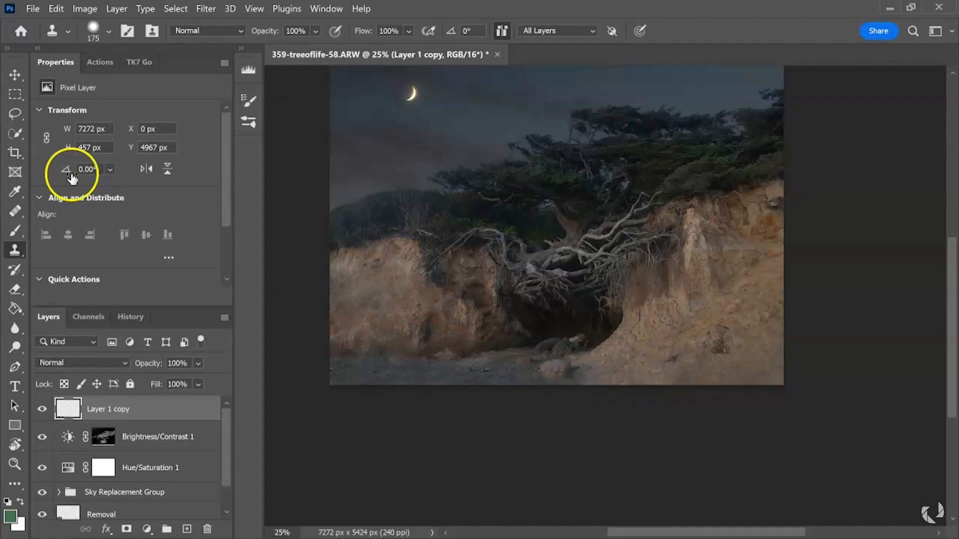
Step: Heal the sand along the photo's lower edge right of the boulder with a 300 px Healing Brush sampled from nearby ground
{"action": "left_click", "coordinate": [20, 215]}
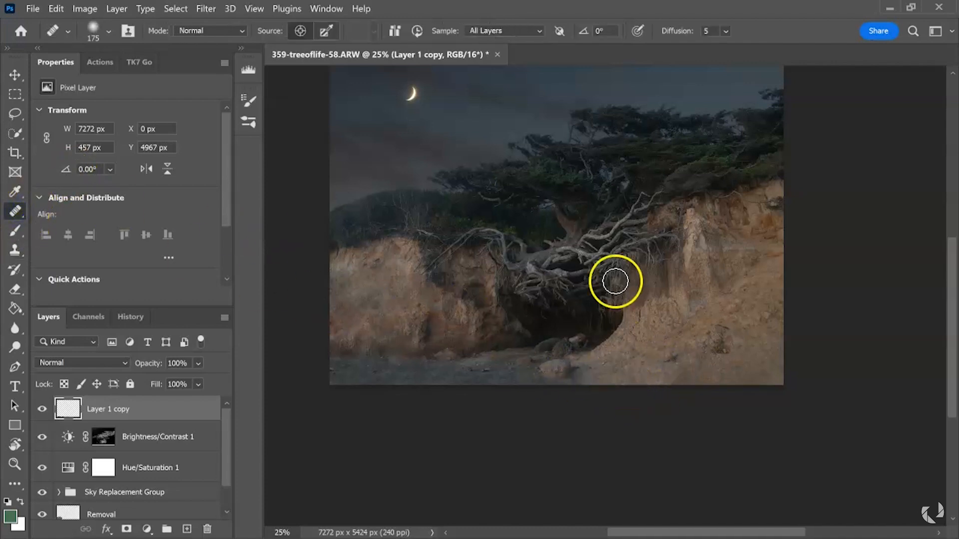
{"action": "key", "text": "ctrl+plus"}
{"action": "key", "text": "ctrl+plus"}
{"action": "mouse_move", "coordinate": [521, 366]}
{"action": "left_mouse_down"}
{"action": "mouse_move", "coordinate": [407, 278]}
{"action": "mouse_move", "coordinate": [414, 275]}
{"action": "left_mouse_up"}
{"action": "key", "text": "bracketright"}
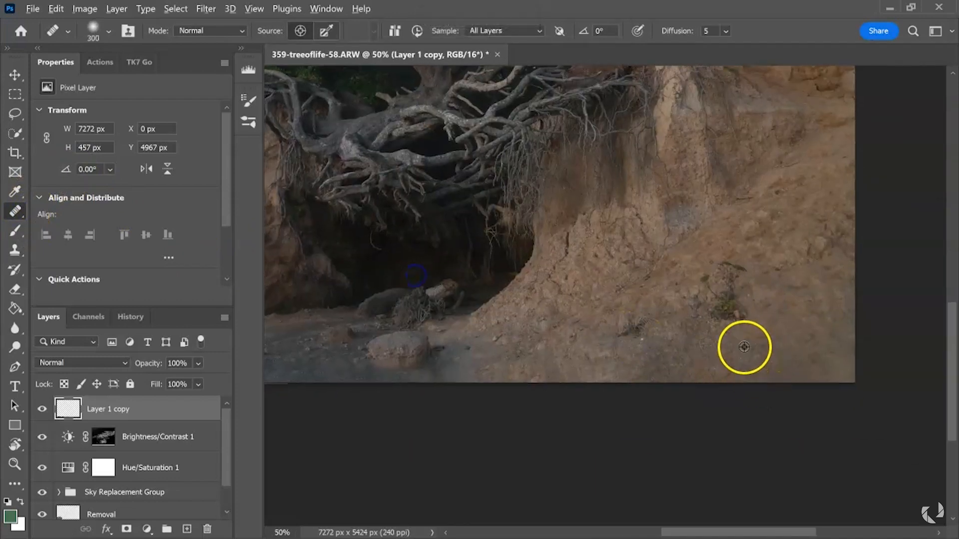
{"action": "left_click_drag", "start_coordinate": [748, 375], "coordinate": [753, 374]}
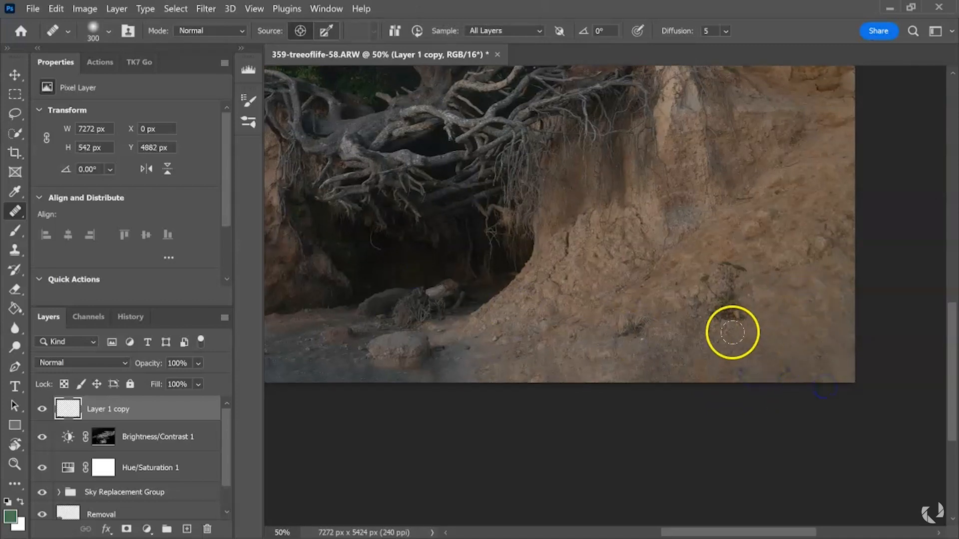
{"action": "left_click", "coordinate": [582, 340], "text": "alt"}
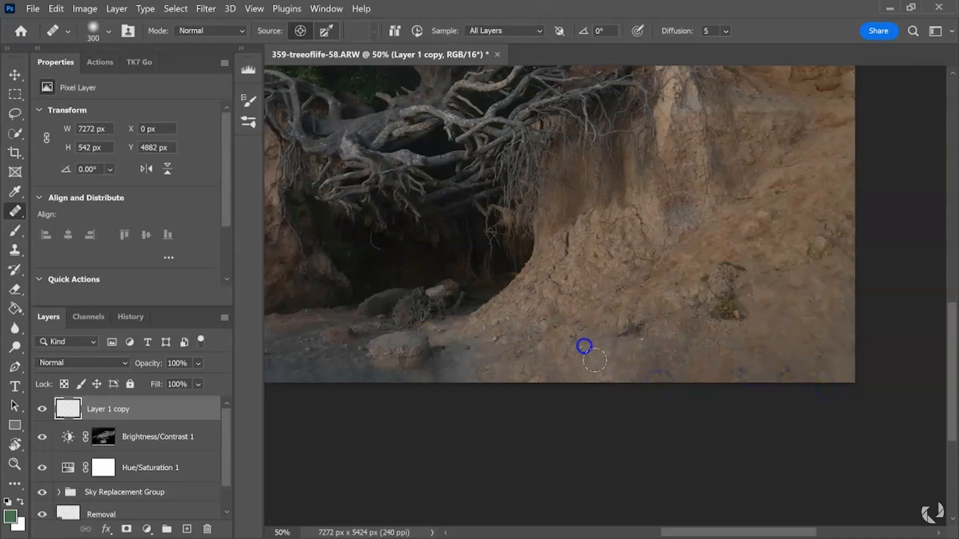
{"action": "mouse_move", "coordinate": [552, 357]}
{"action": "left_mouse_down"}
{"action": "mouse_move", "coordinate": [526, 355]}
{"action": "mouse_move", "coordinate": [531, 344]}
{"action": "left_mouse_up"}
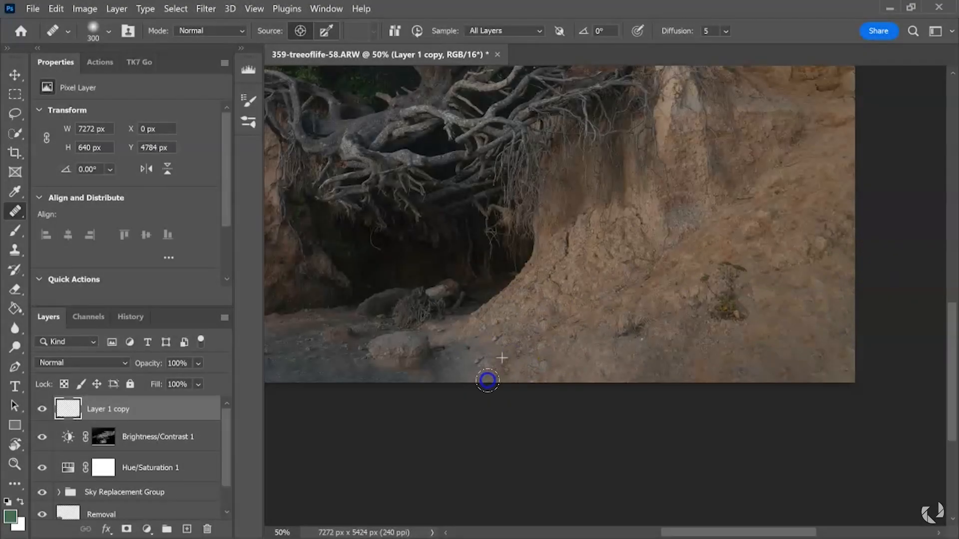
Step: Heal the patchy sand just right of the boulder with the Healing Brush, reducing the brush to 125 px
{"action": "key", "text": "ctrl+minus"}
{"action": "key", "text": "ctrl+minus"}
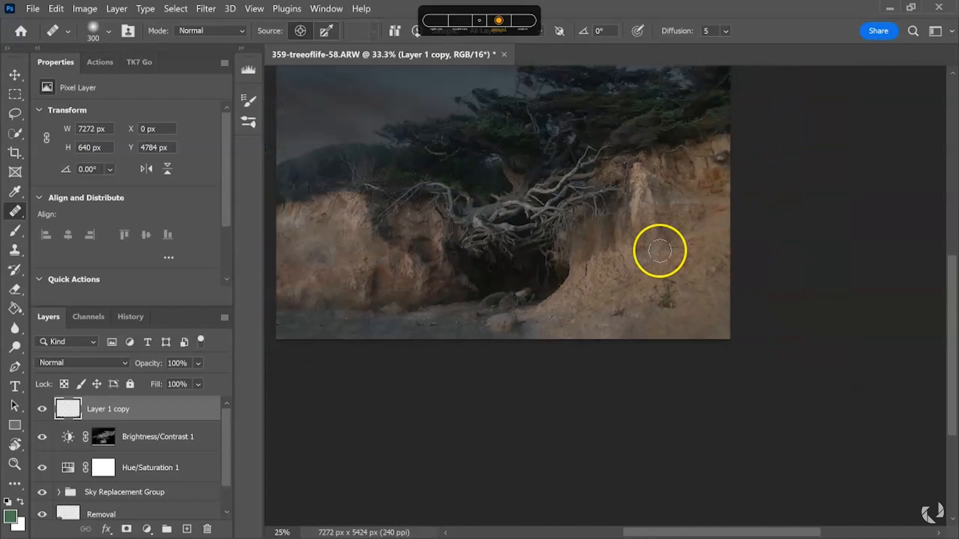
{"action": "key", "text": "ctrl+minus"}
{"action": "key", "text": "ctrl+plus"}
{"action": "key", "text": "ctrl+plus"}
{"action": "key", "text": "ctrl+plus"}
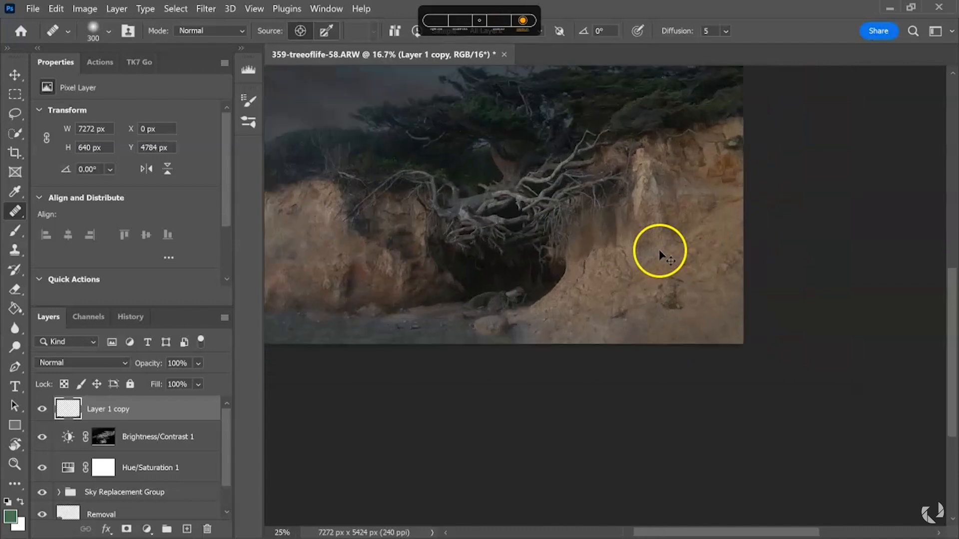
{"action": "left_click", "coordinate": [435, 377], "text": "alt"}
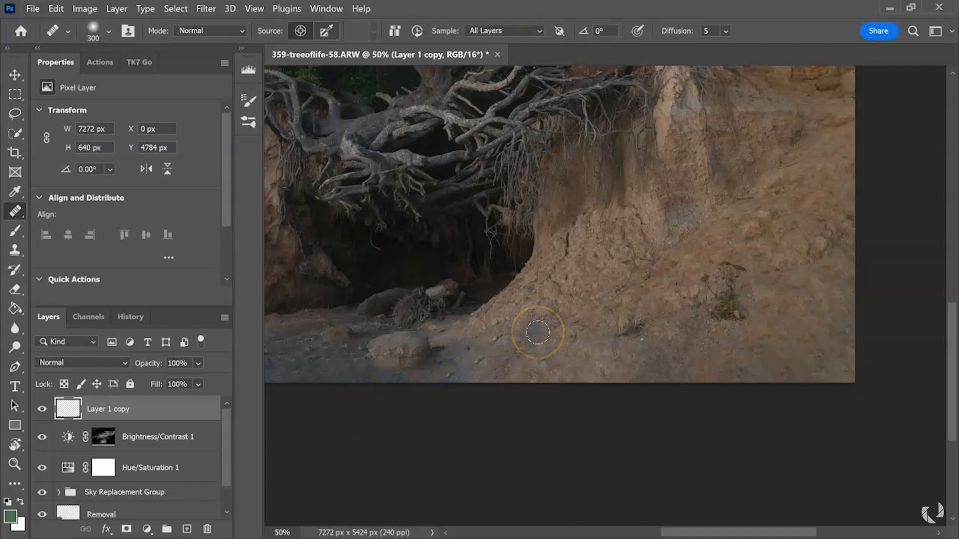
{"action": "left_click", "coordinate": [477, 363]}
{"action": "key", "text": "bracketleft"}
{"action": "key", "text": "bracketleft"}
{"action": "key", "text": "bracketleft"}
{"action": "left_click", "coordinate": [461, 369]}
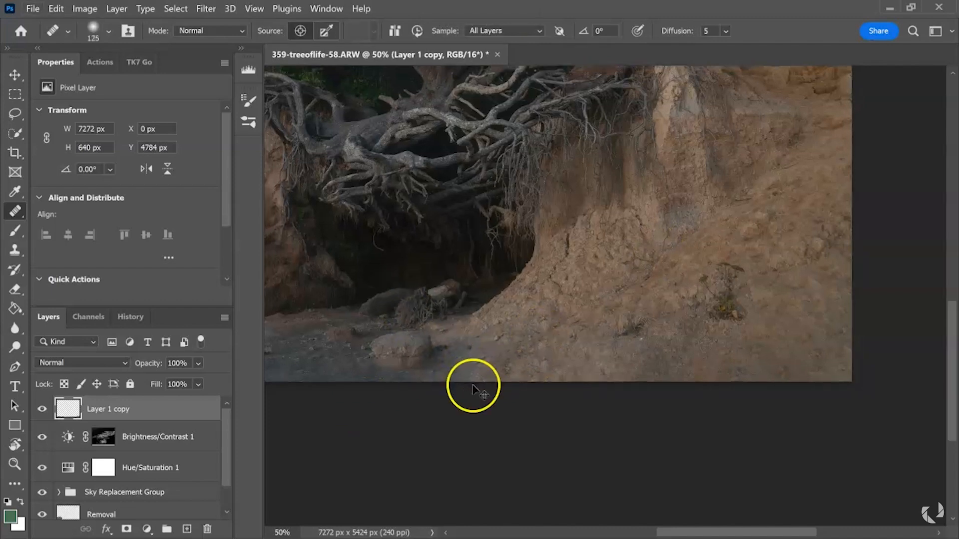
Step: Create a TK7 Go color mask from a dark green sampled in the tree's foliage
{"action": "key", "text": "ctrl+minus"}
{"action": "key", "text": "ctrl+minus"}
{"action": "mouse_move", "coordinate": [466, 282]}
{"action": "left_mouse_down"}
{"action": "mouse_move", "coordinate": [503, 407]}
{"action": "mouse_move", "coordinate": [529, 403]}
{"action": "left_mouse_up"}
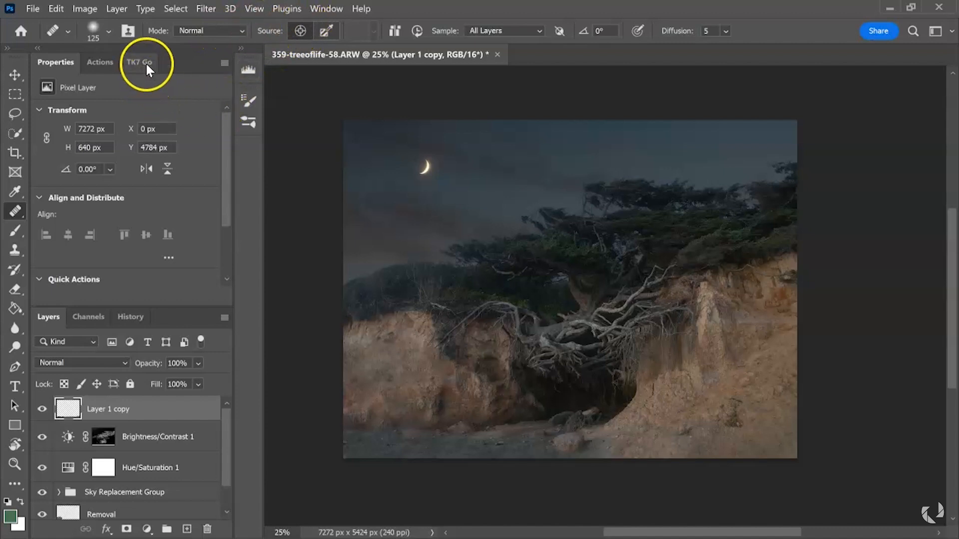
{"action": "left_click", "coordinate": [177, 9]}
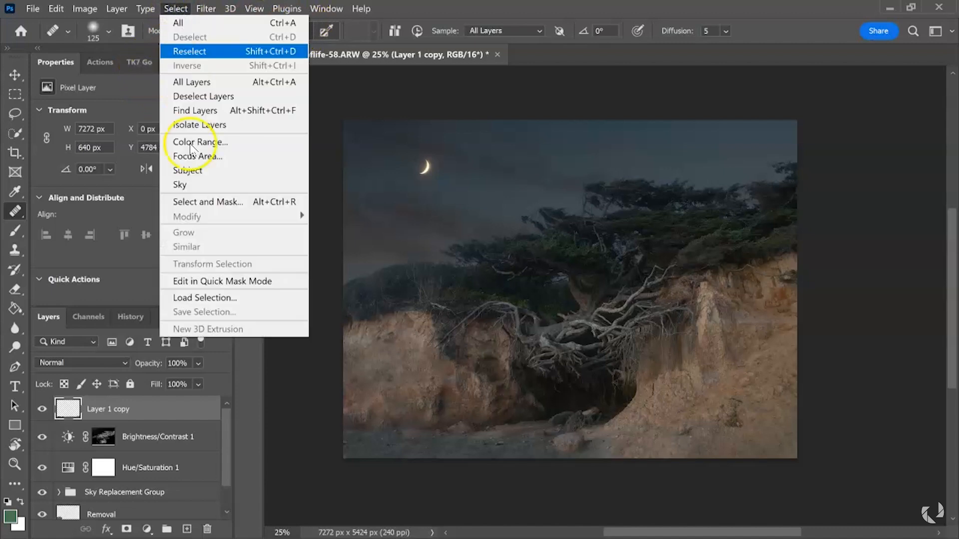
{"action": "left_click", "coordinate": [138, 64]}
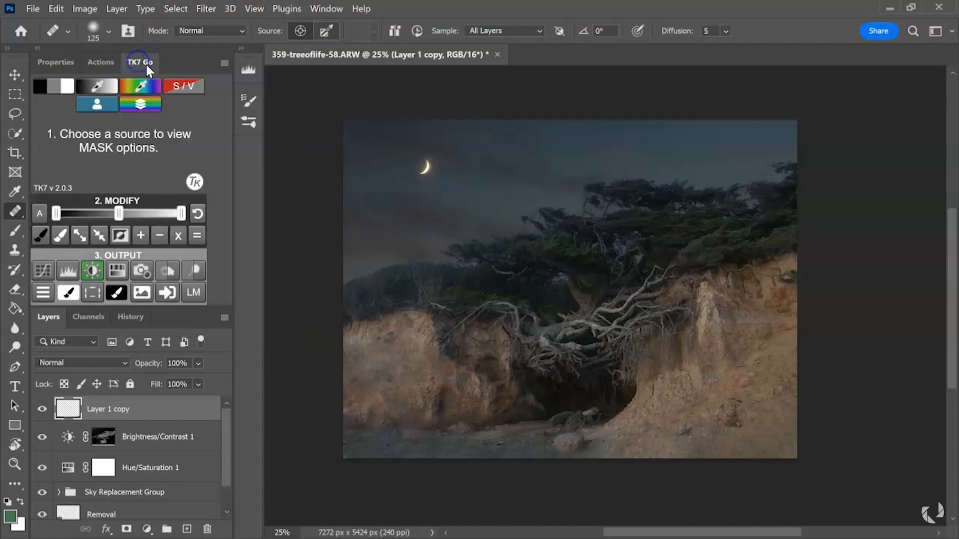
{"action": "left_click", "coordinate": [149, 83]}
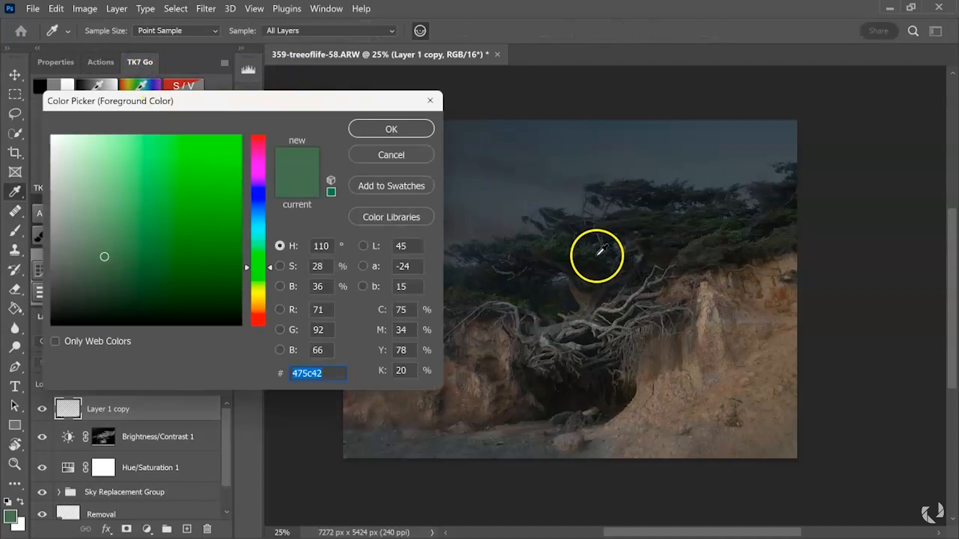
{"action": "left_click", "coordinate": [579, 247]}
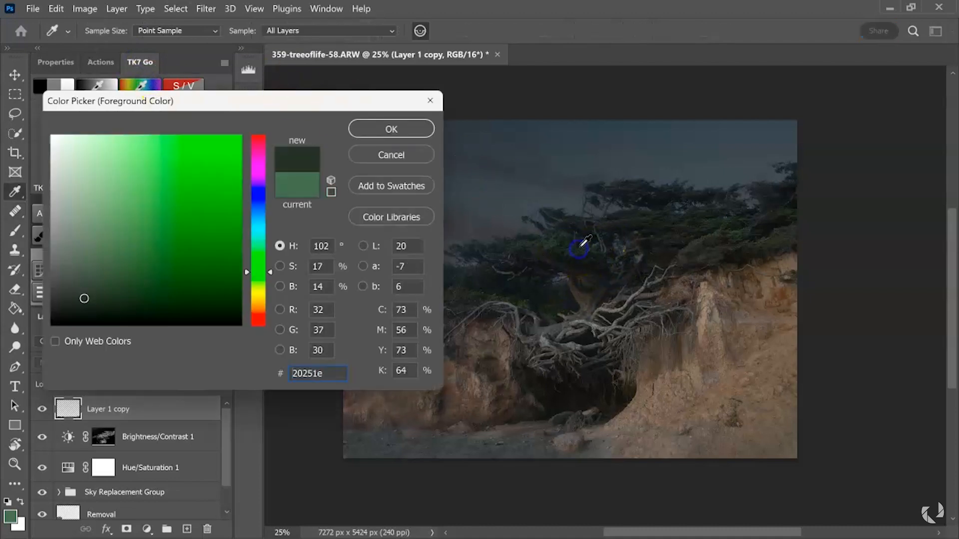
{"action": "left_click", "coordinate": [556, 242]}
{"action": "left_click", "coordinate": [403, 132]}
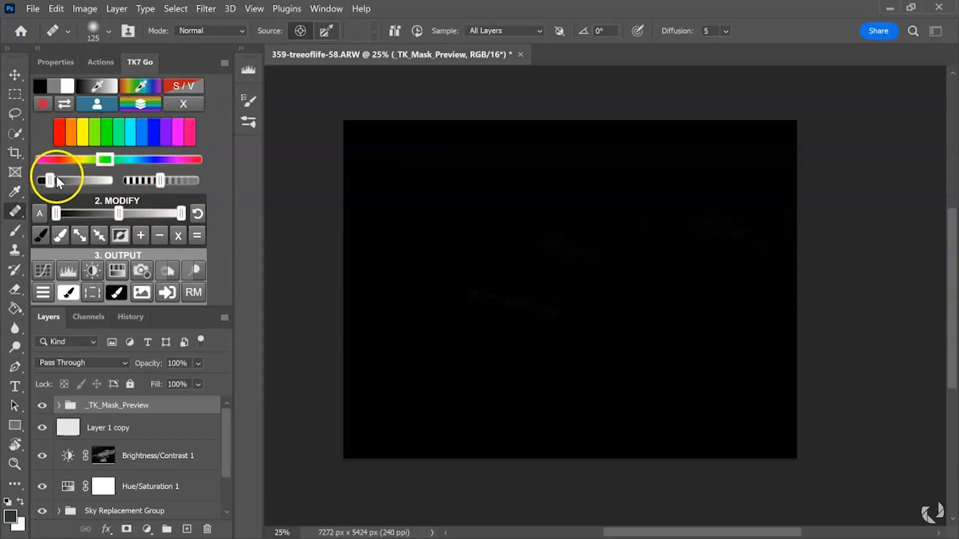
Step: Broaden the foliage mask by maximizing its brightness boost, widening its green hue range and lightening its midtones
{"action": "left_click", "coordinate": [122, 180]}
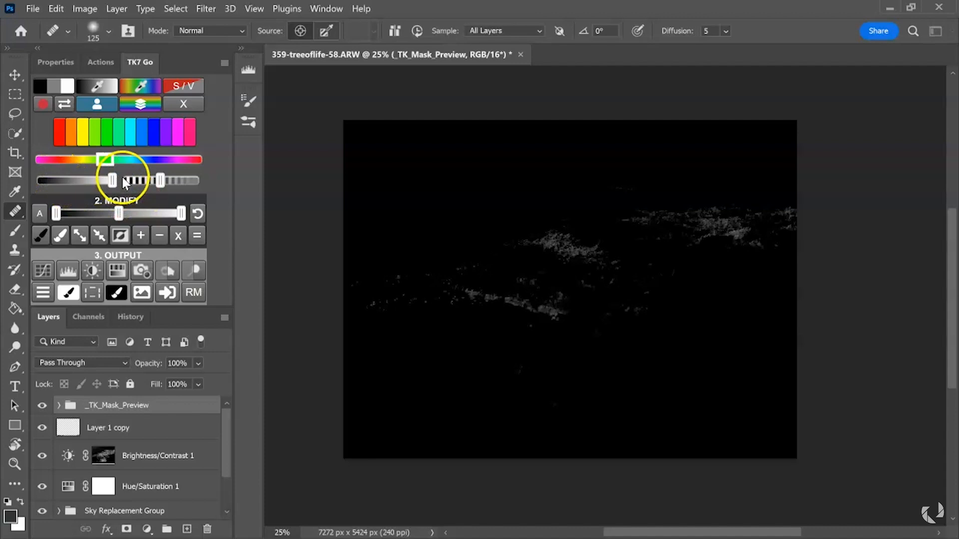
{"action": "left_click_drag", "start_coordinate": [95, 166], "coordinate": [122, 170]}
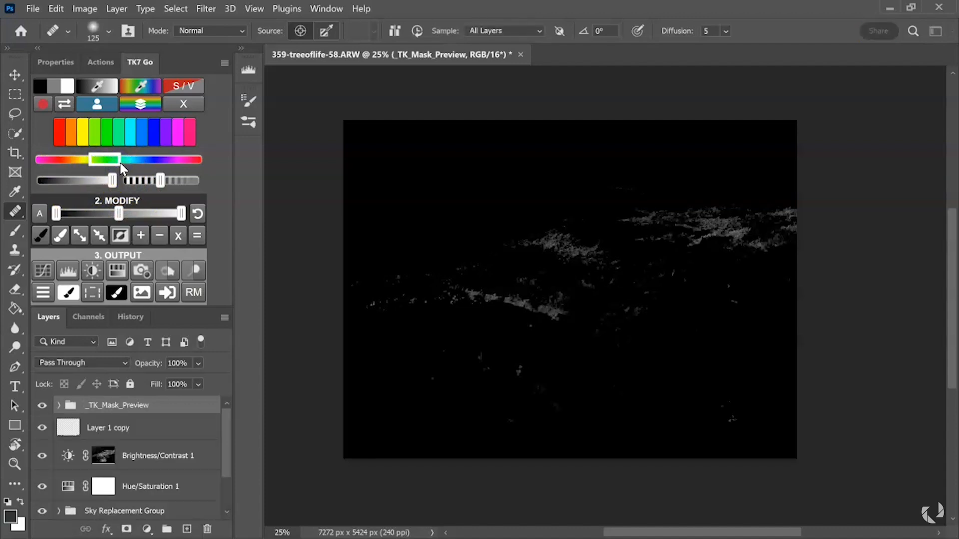
{"action": "left_click_drag", "start_coordinate": [119, 214], "coordinate": [74, 214]}
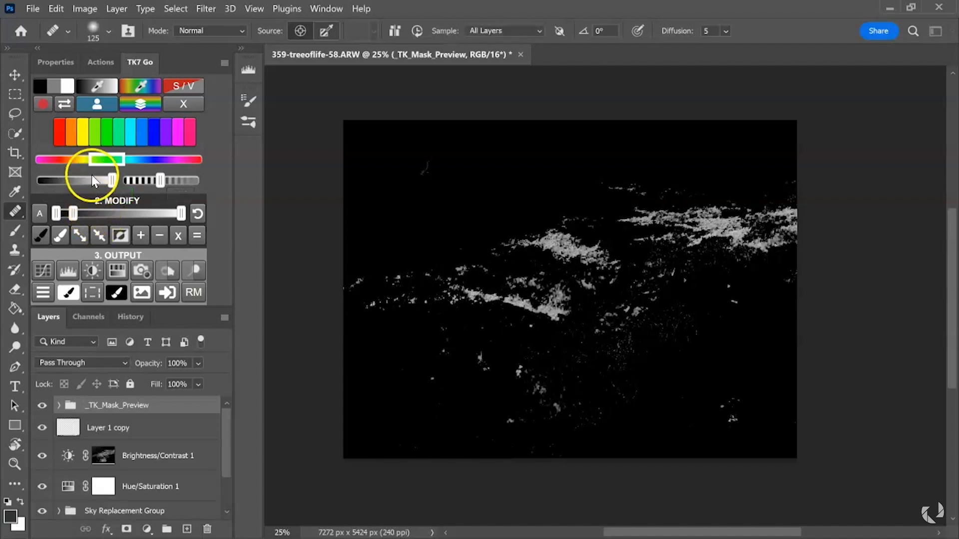
Step: Paint black over the foliage mask's stray highlights on the cliffs, beach and moon with a 1400 px brush
{"action": "left_click", "coordinate": [46, 235]}
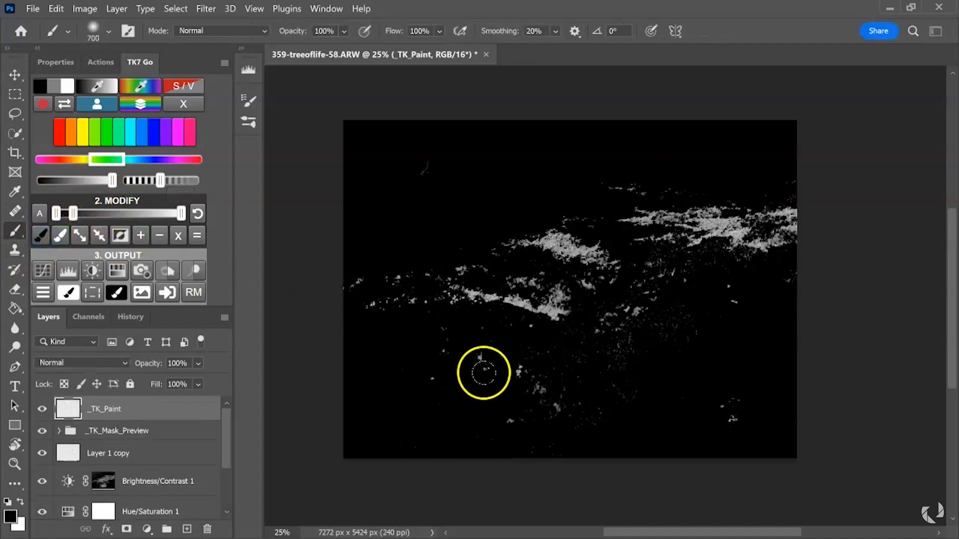
{"action": "key", "text": "bracketright"}
{"action": "left_click", "coordinate": [649, 340]}
{"action": "mouse_move", "coordinate": [761, 400]}
{"action": "left_mouse_down"}
{"action": "mouse_move", "coordinate": [673, 436]}
{"action": "mouse_move", "coordinate": [524, 439]}
{"action": "mouse_move", "coordinate": [359, 422]}
{"action": "mouse_move", "coordinate": [387, 385]}
{"action": "mouse_move", "coordinate": [468, 174]}
{"action": "mouse_move", "coordinate": [437, 163]}
{"action": "mouse_move", "coordinate": [505, 156]}
{"action": "mouse_move", "coordinate": [291, 197]}
{"action": "left_mouse_up"}
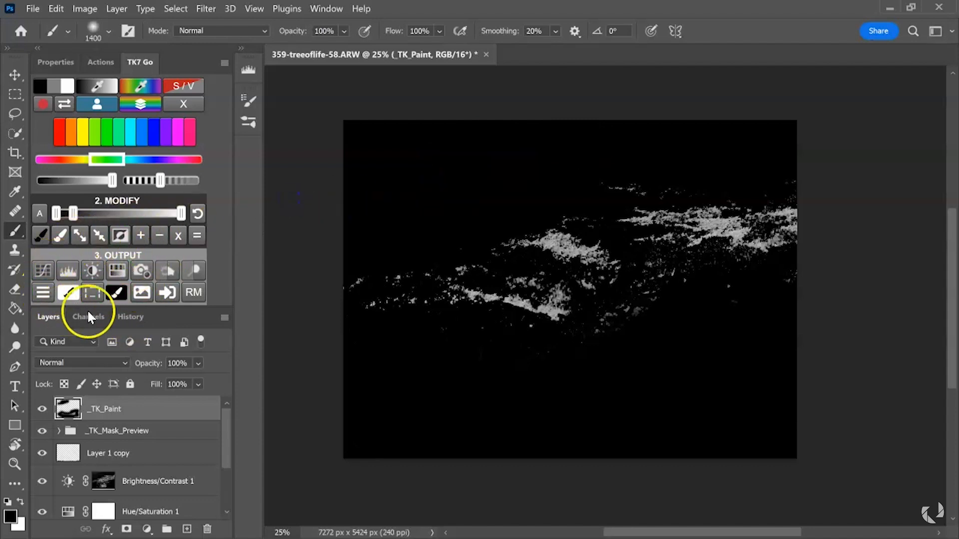
Step: Output the foliage mask as a Brightness/Contrast adjustment layer with brightness 26 and contrast -3
{"action": "left_click", "coordinate": [97, 272]}
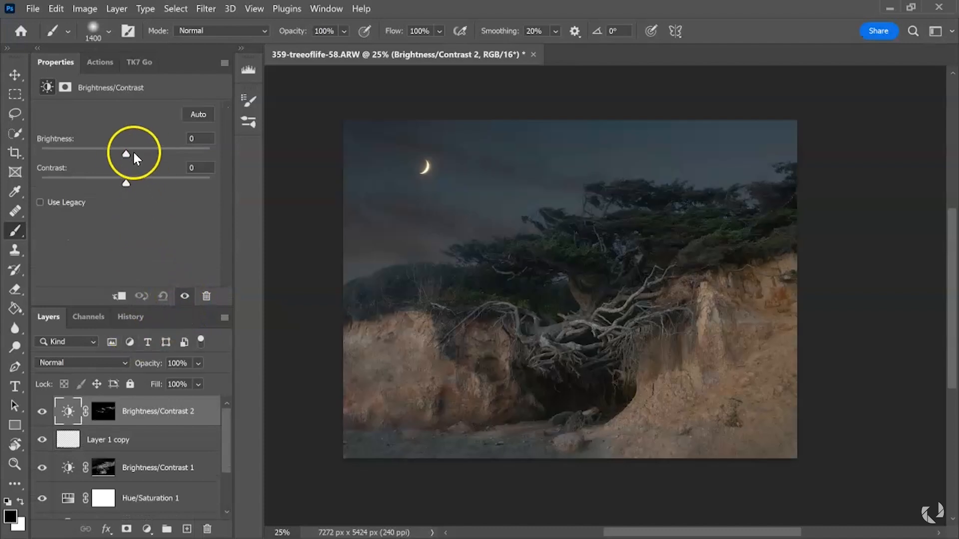
{"action": "left_click_drag", "start_coordinate": [129, 152], "coordinate": [149, 152]}
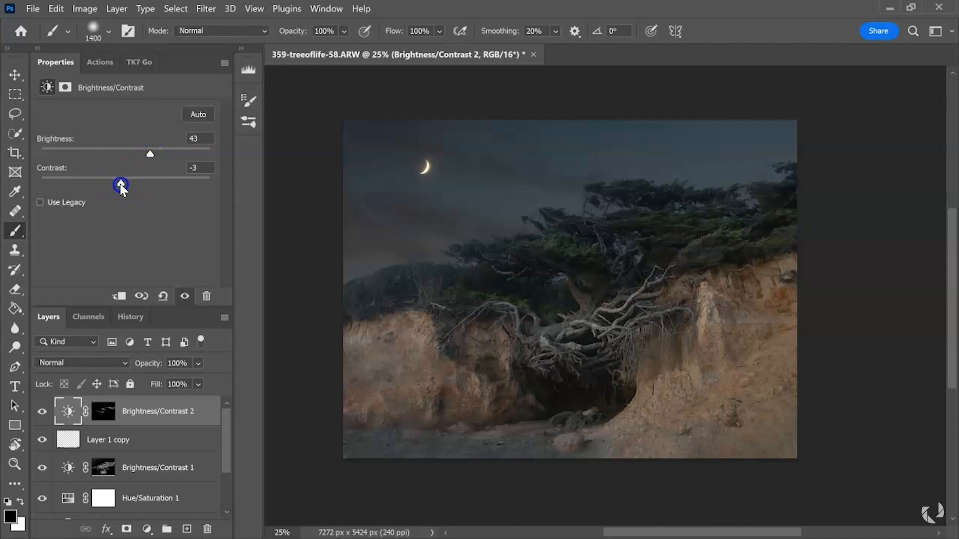
{"action": "mouse_move", "coordinate": [150, 155]}
{"action": "left_mouse_down"}
{"action": "mouse_move", "coordinate": [172, 154]}
{"action": "mouse_move", "coordinate": [139, 159]}
{"action": "left_mouse_up"}
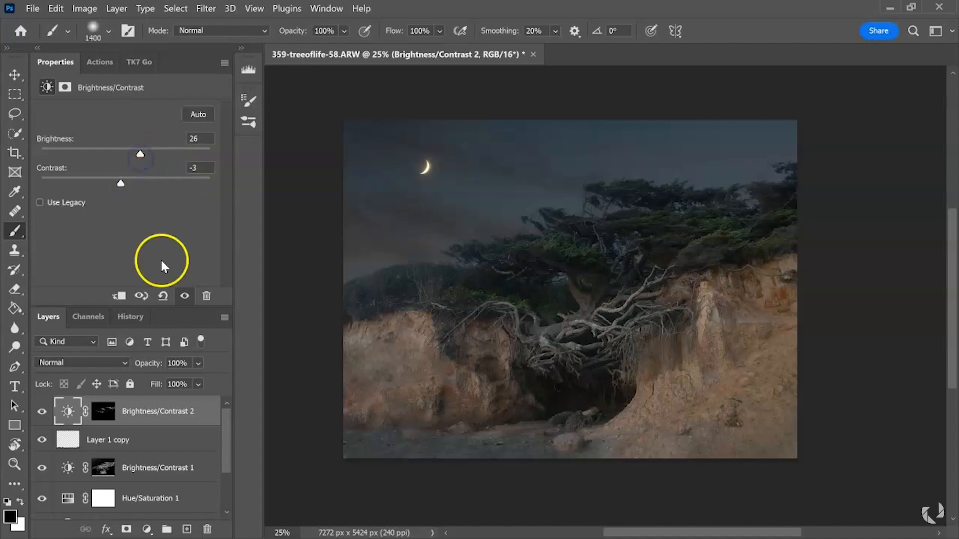
Step: Add a Hue/Saturation layer with a copy of the foliage mask, setting hue to -15 and saturation to +12
{"action": "left_click", "coordinate": [146, 529]}
{"action": "left_click", "coordinate": [204, 389]}
{"action": "left_click", "coordinate": [107, 443]}
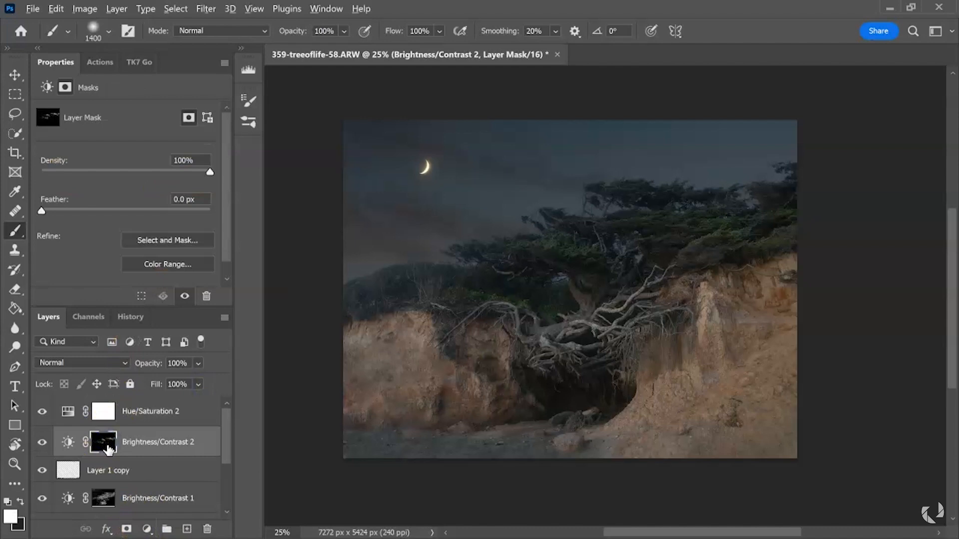
{"action": "left_click_drag", "start_coordinate": [105, 446], "coordinate": [109, 413]}
{"action": "left_click", "coordinate": [68, 411]}
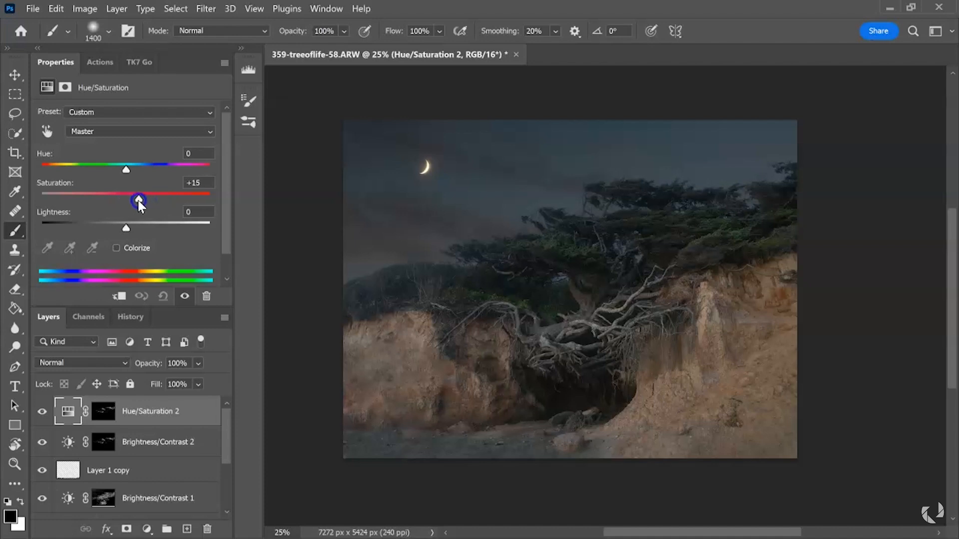
{"action": "left_click_drag", "start_coordinate": [125, 171], "coordinate": [110, 183]}
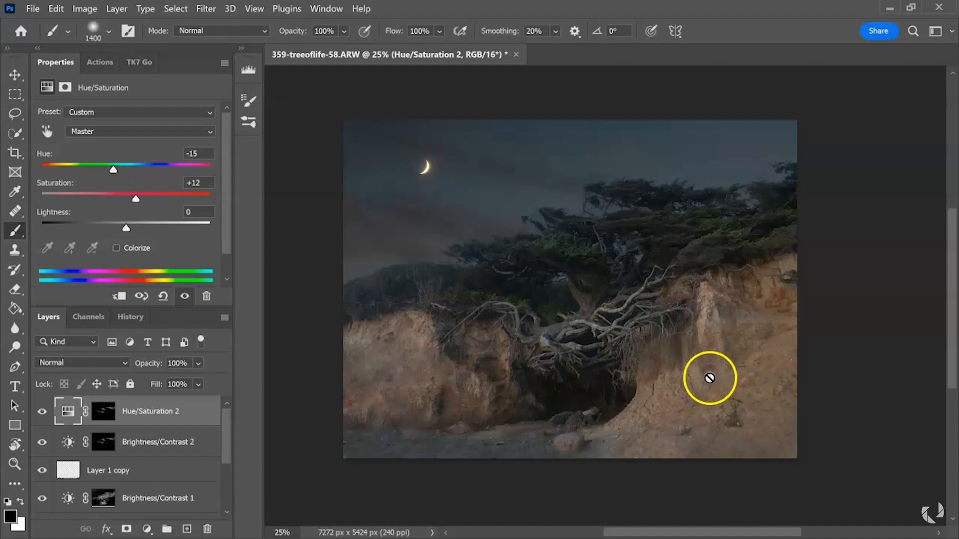
Step: Create a TK7 Go color mask from the brown of the far-right cliff and raise its brightness boost
{"action": "left_click", "coordinate": [147, 62]}
{"action": "left_click", "coordinate": [142, 86]}
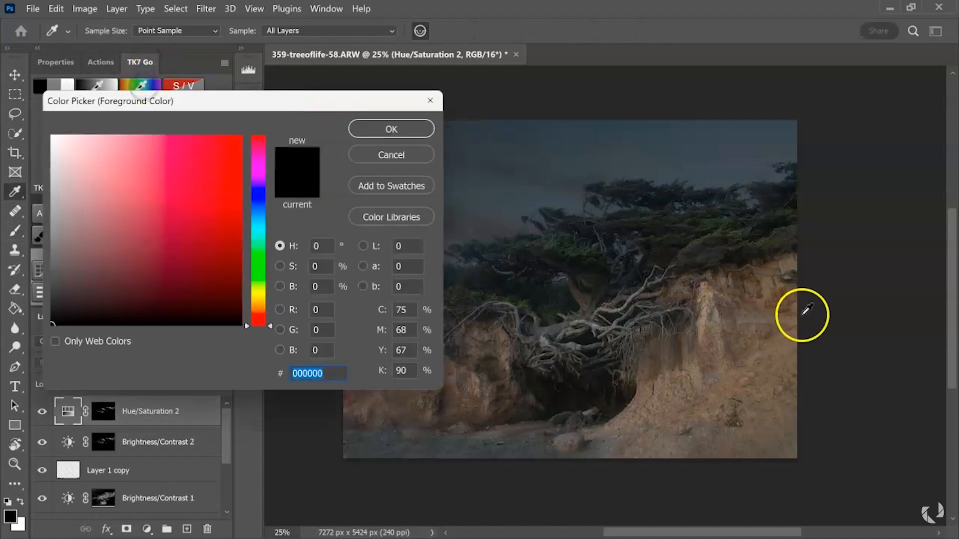
{"action": "left_click", "coordinate": [780, 291]}
{"action": "left_click", "coordinate": [425, 131]}
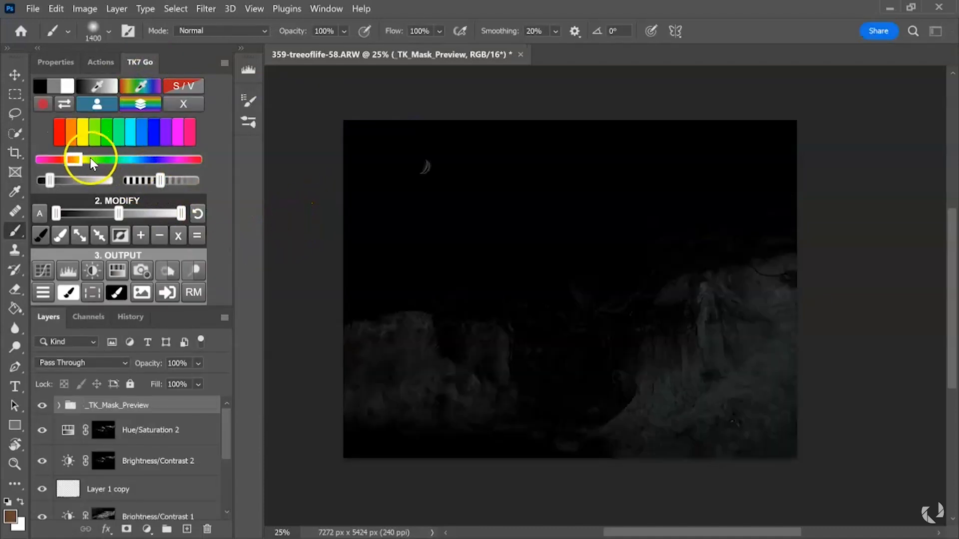
{"action": "left_click_drag", "start_coordinate": [50, 180], "coordinate": [80, 181]}
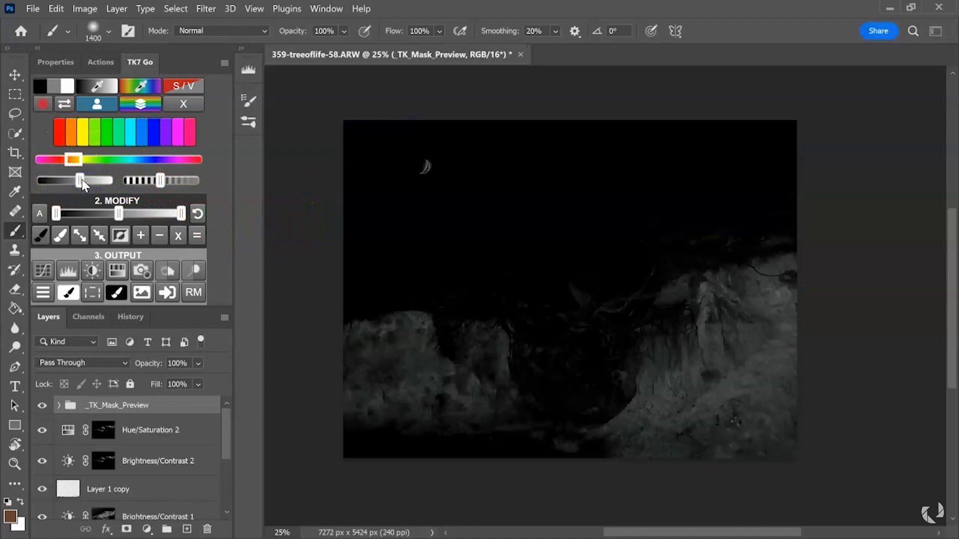
{"action": "left_click", "coordinate": [92, 181]}
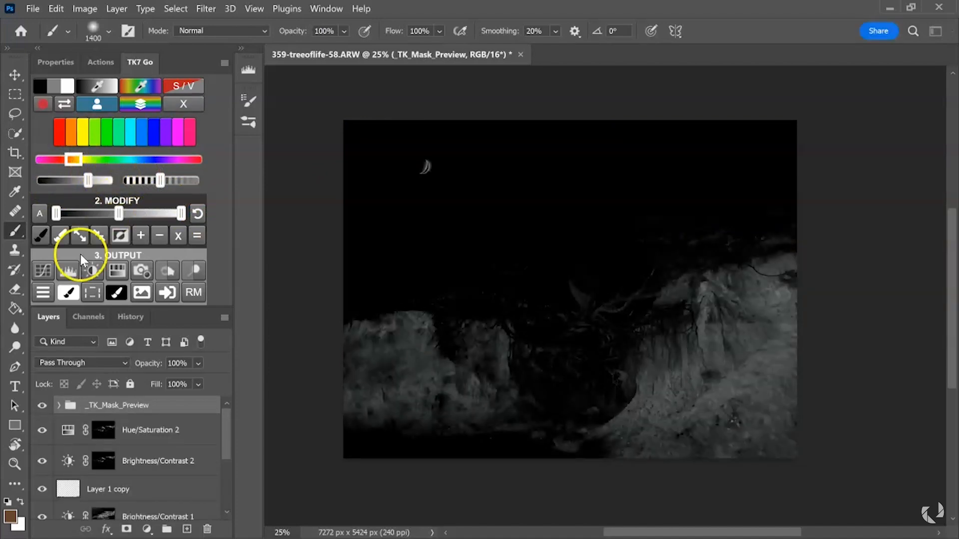
Step: Paint the moon out of the cliff mask in black and output it as a Hue/Saturation layer with saturation +15
{"action": "left_click", "coordinate": [88, 271]}
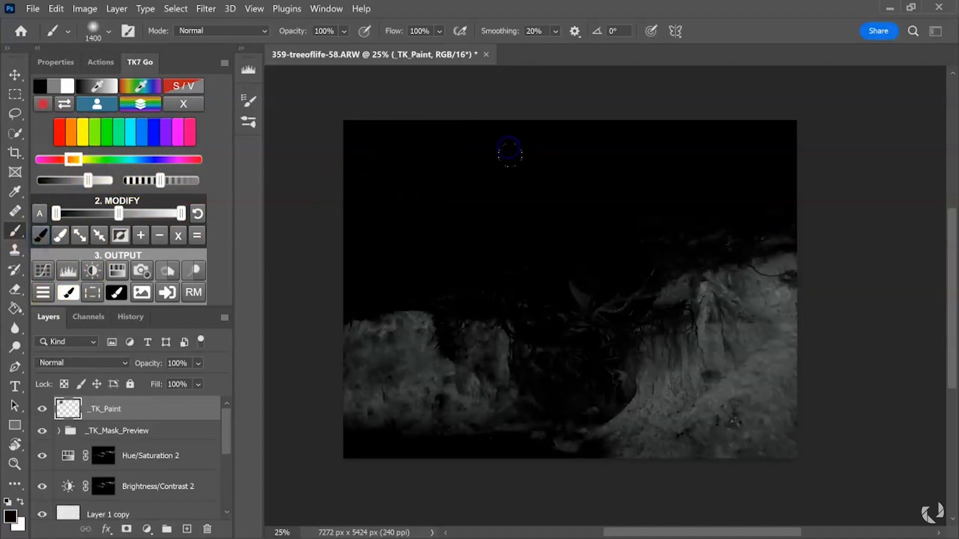
{"action": "left_click", "coordinate": [118, 271]}
{"action": "left_click", "coordinate": [140, 236]}
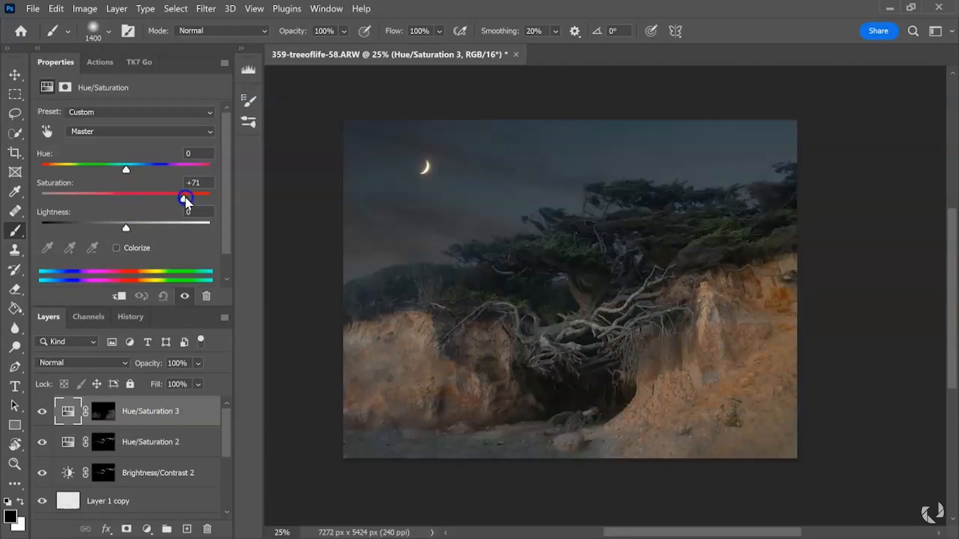
{"action": "mouse_move", "coordinate": [147, 209]}
{"action": "left_mouse_down"}
{"action": "mouse_move", "coordinate": [130, 209]}
{"action": "mouse_move", "coordinate": [166, 211]}
{"action": "mouse_move", "coordinate": [136, 206]}
{"action": "left_mouse_up"}
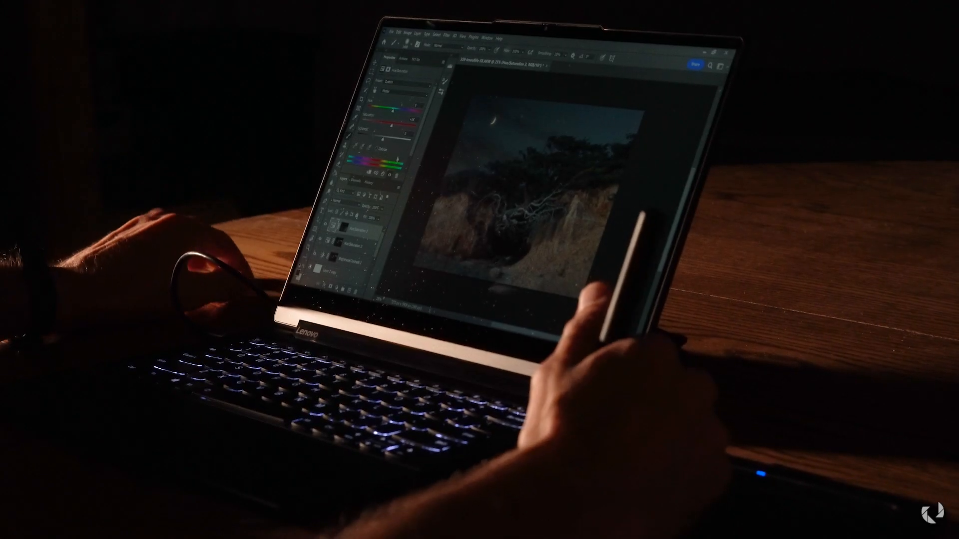
Step: Crop the image tighter at its left and top edges to 7272 x 5240 px
{"action": "key", "text": "c"}
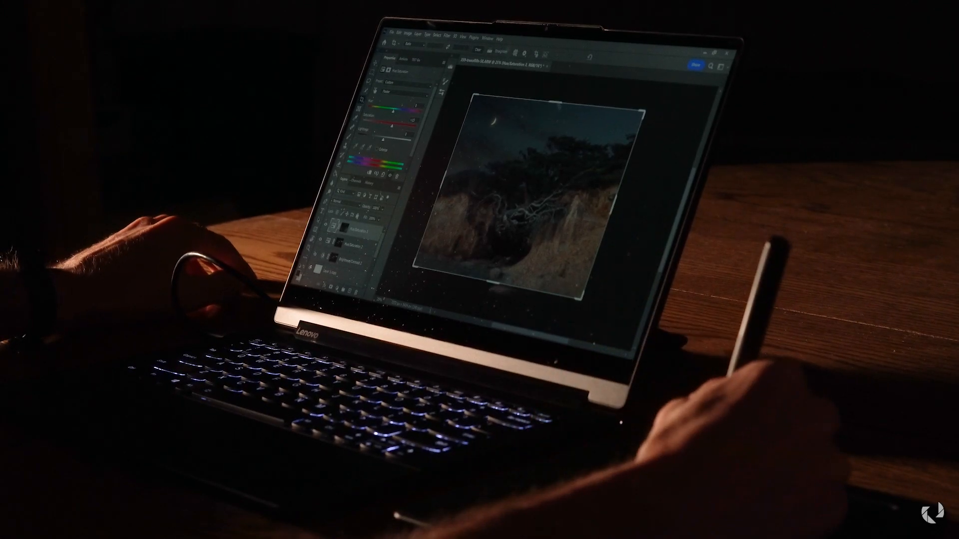
{"action": "left_click_drag", "start_coordinate": [555, 102], "coordinate": [556, 102]}
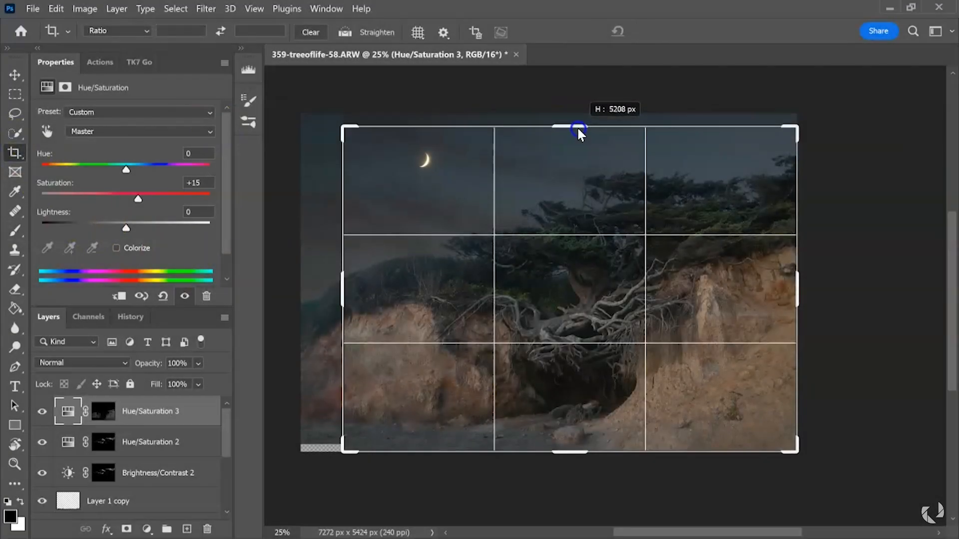
{"action": "left_click_drag", "start_coordinate": [577, 126], "coordinate": [577, 125]}
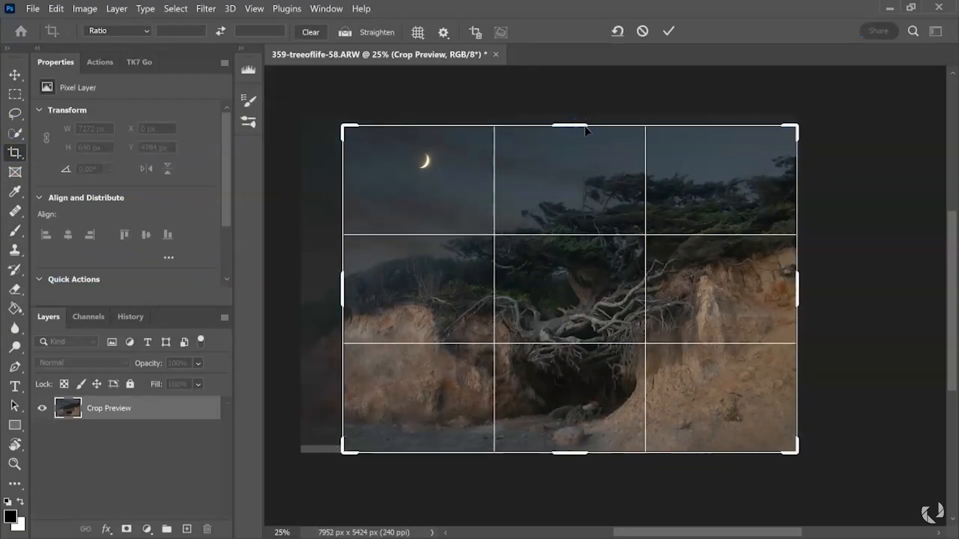
{"action": "left_click", "coordinate": [669, 31]}
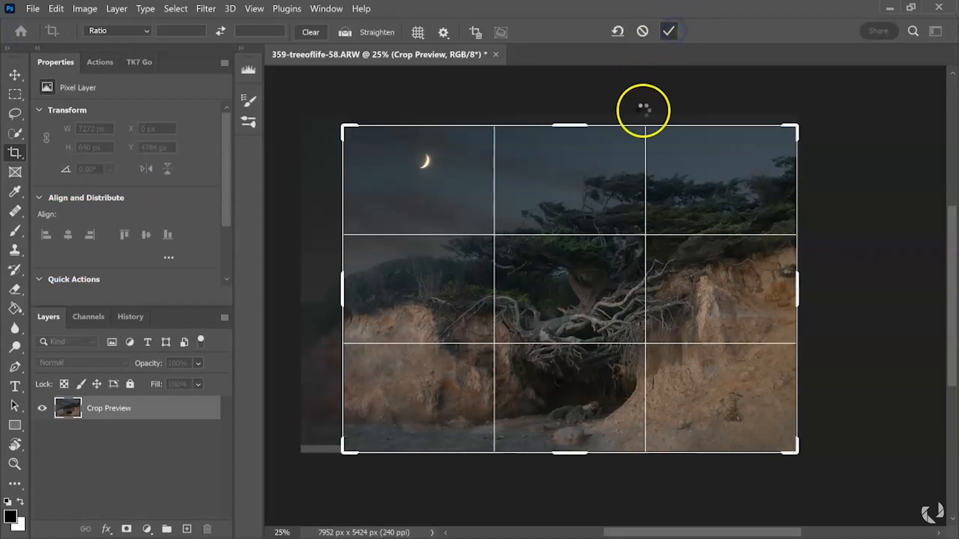
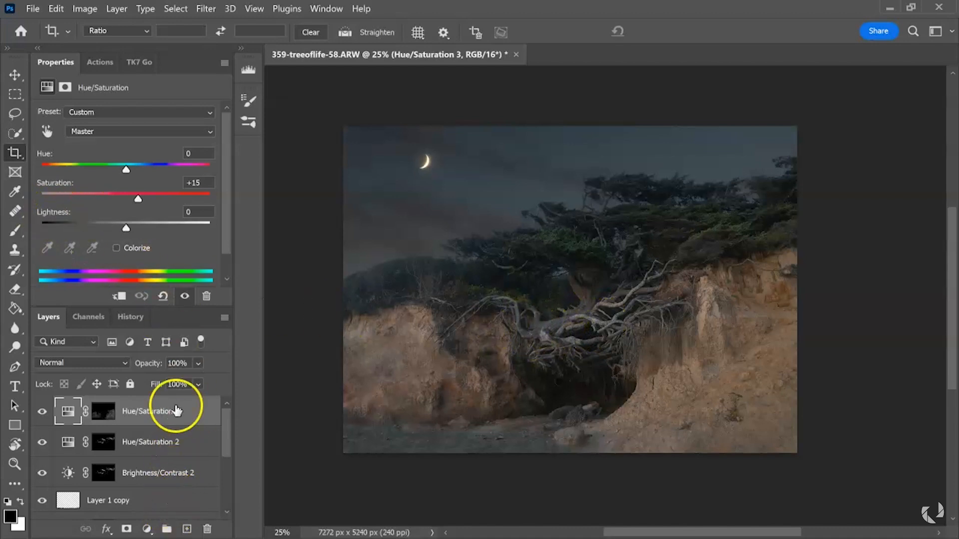
Step: Create a TK7 Go Lights-2 luminosity mask and darken its midtones to isolate the pale tree roots
{"action": "left_click", "coordinate": [141, 63]}
{"action": "left_click", "coordinate": [53, 85]}
{"action": "left_click", "coordinate": [127, 148]}
{"action": "left_click", "coordinate": [93, 275]}
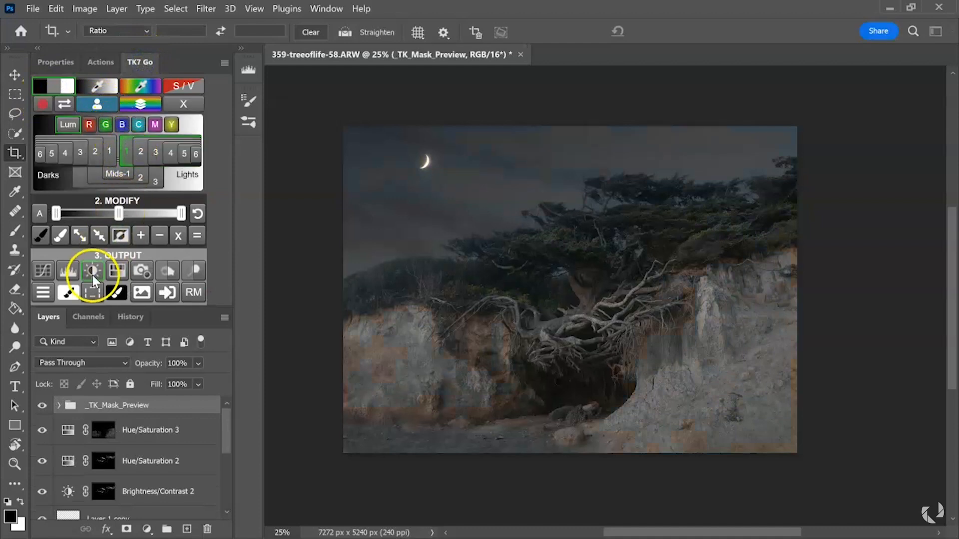
{"action": "left_click", "coordinate": [144, 150]}
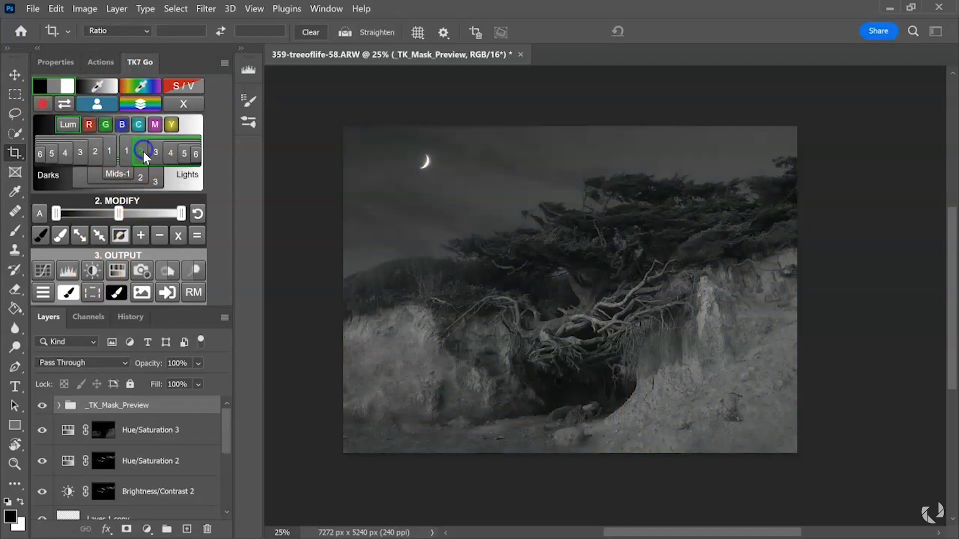
{"action": "left_click_drag", "start_coordinate": [118, 214], "coordinate": [56, 217]}
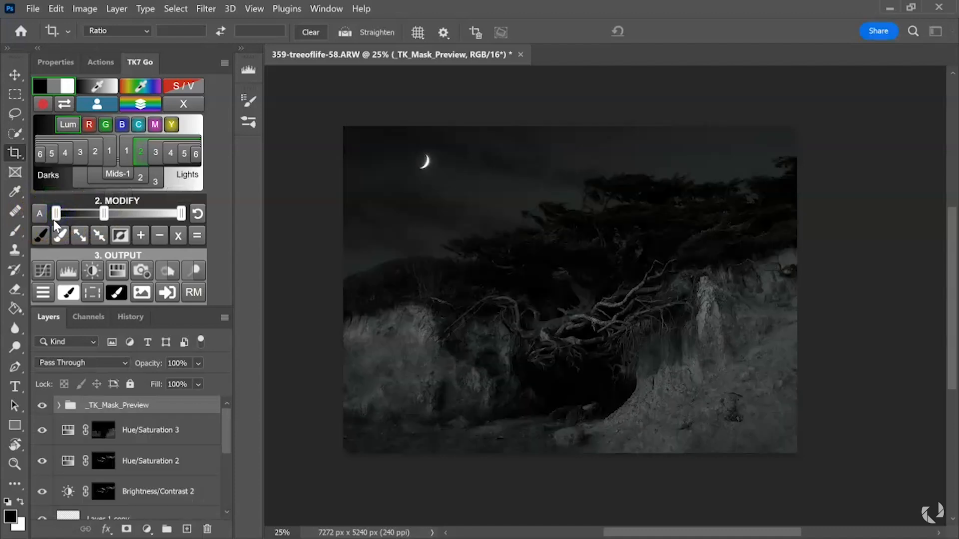
Step: Paint black over everything around the exposed roots in the luminosity mask, using a 2000 px brush
{"action": "left_click", "coordinate": [60, 235]}
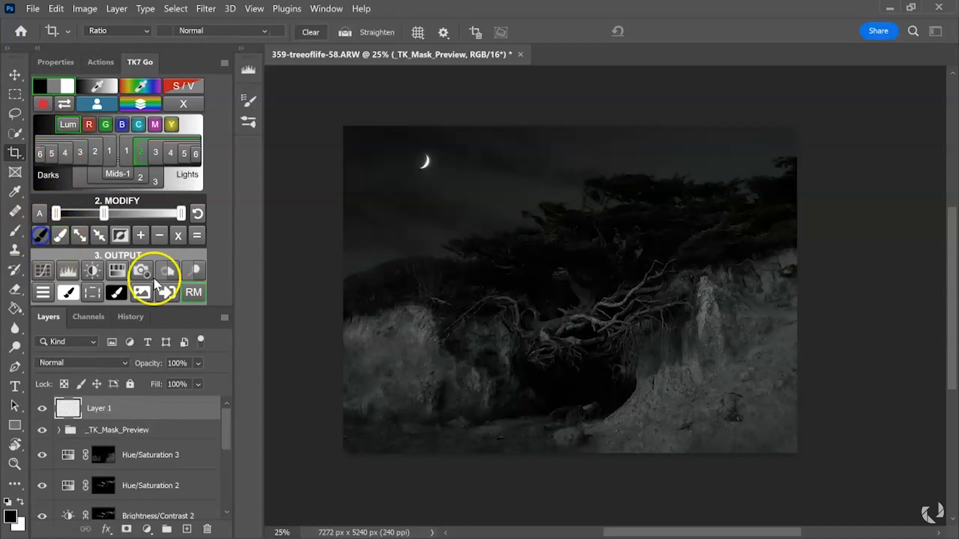
{"action": "mouse_move", "coordinate": [443, 423]}
{"action": "left_mouse_down"}
{"action": "mouse_move", "coordinate": [480, 370]}
{"action": "mouse_move", "coordinate": [389, 320]}
{"action": "mouse_move", "coordinate": [340, 320]}
{"action": "mouse_move", "coordinate": [389, 384]}
{"action": "mouse_move", "coordinate": [346, 435]}
{"action": "mouse_move", "coordinate": [685, 433]}
{"action": "mouse_move", "coordinate": [557, 447]}
{"action": "mouse_move", "coordinate": [684, 404]}
{"action": "mouse_move", "coordinate": [822, 308]}
{"action": "mouse_move", "coordinate": [713, 470]}
{"action": "mouse_move", "coordinate": [775, 439]}
{"action": "mouse_move", "coordinate": [729, 383]}
{"action": "mouse_move", "coordinate": [664, 393]}
{"action": "mouse_move", "coordinate": [738, 331]}
{"action": "mouse_move", "coordinate": [770, 235]}
{"action": "mouse_move", "coordinate": [718, 191]}
{"action": "mouse_move", "coordinate": [646, 196]}
{"action": "mouse_move", "coordinate": [317, 262]}
{"action": "mouse_move", "coordinate": [322, 240]}
{"action": "mouse_move", "coordinate": [399, 143]}
{"action": "mouse_move", "coordinate": [849, 149]}
{"action": "mouse_move", "coordinate": [766, 258]}
{"action": "left_mouse_up"}
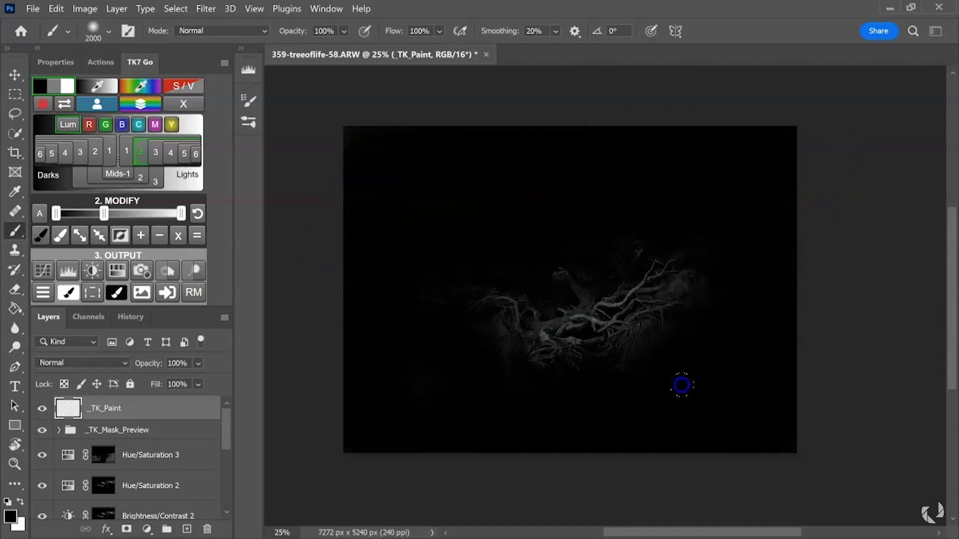
{"action": "left_click_drag", "start_coordinate": [690, 382], "coordinate": [593, 385]}
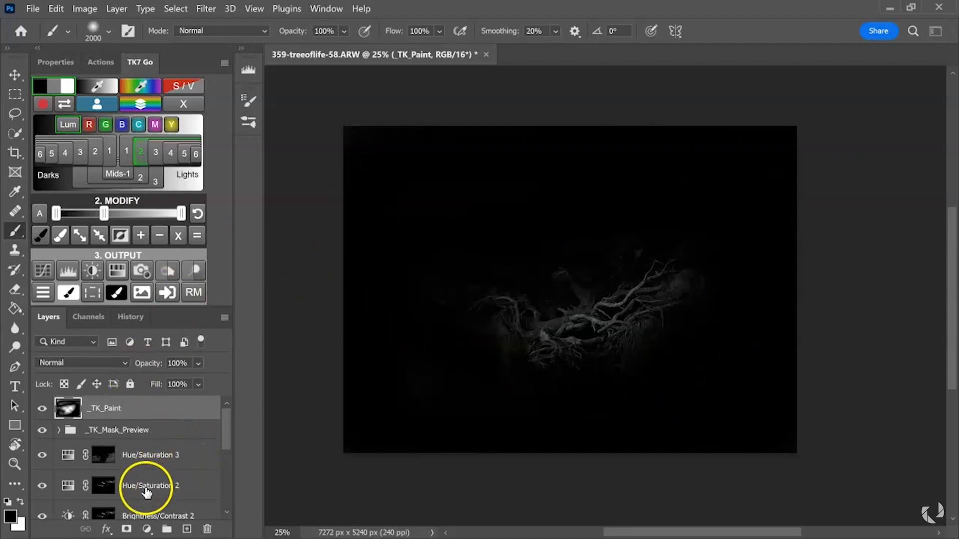
Step: Output the root mask as a Brightness/Contrast adjustment layer and delete the extra unmasked Brightness/Contrast layer
{"action": "left_click", "coordinate": [147, 529]}
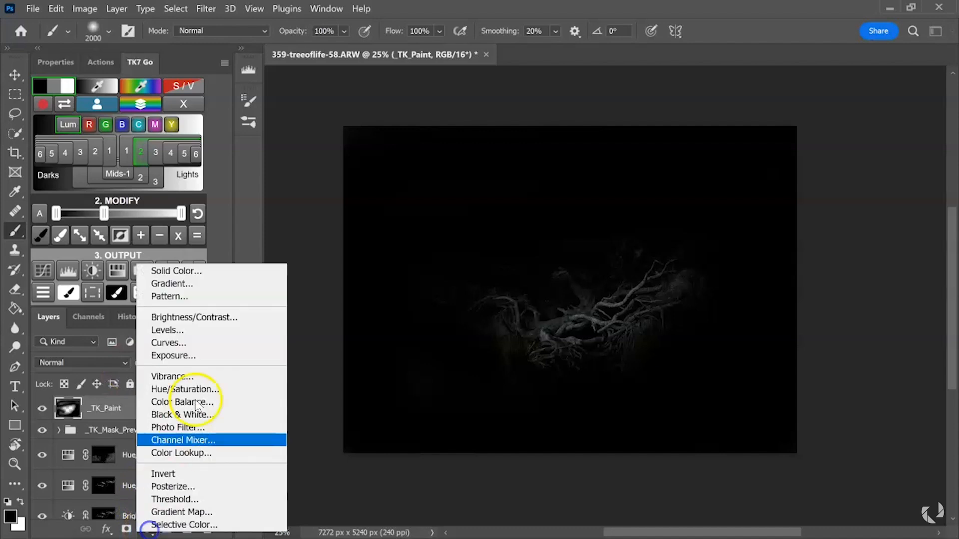
{"action": "left_click", "coordinate": [236, 320]}
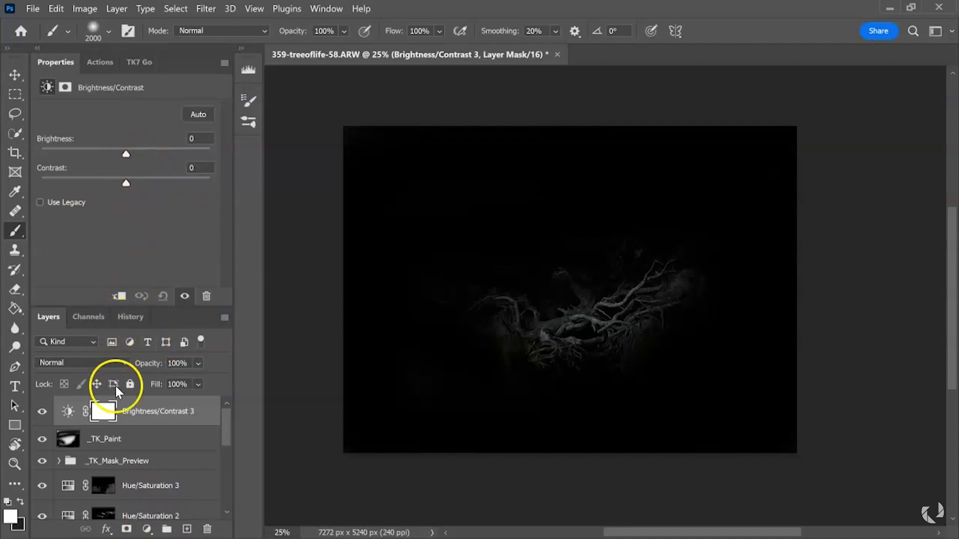
{"action": "left_click", "coordinate": [100, 439]}
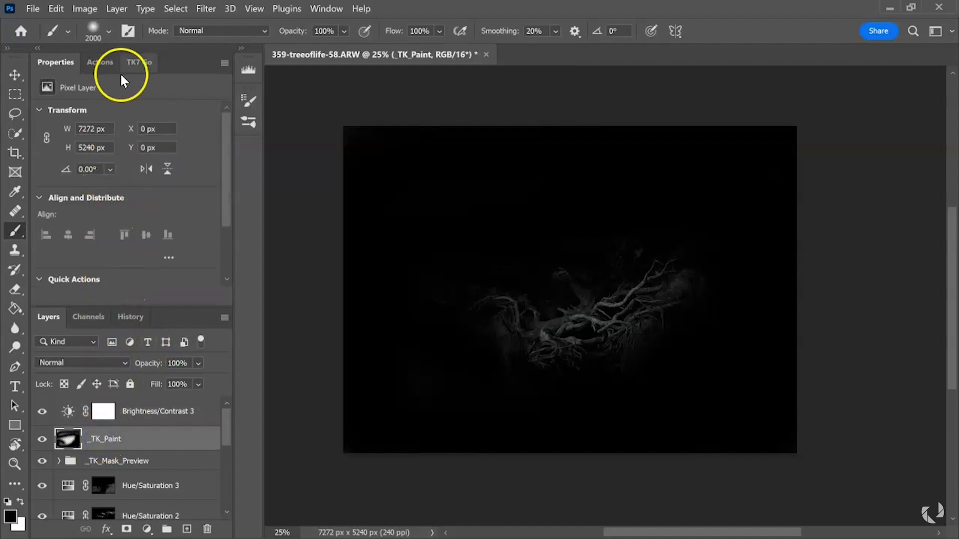
{"action": "left_click", "coordinate": [139, 62]}
{"action": "left_click", "coordinate": [92, 273]}
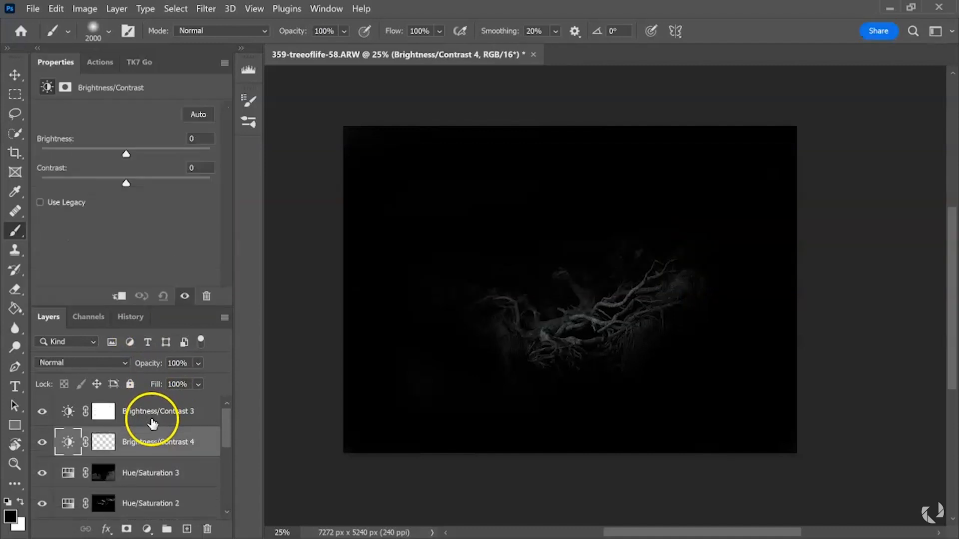
{"action": "left_click", "coordinate": [161, 411]}
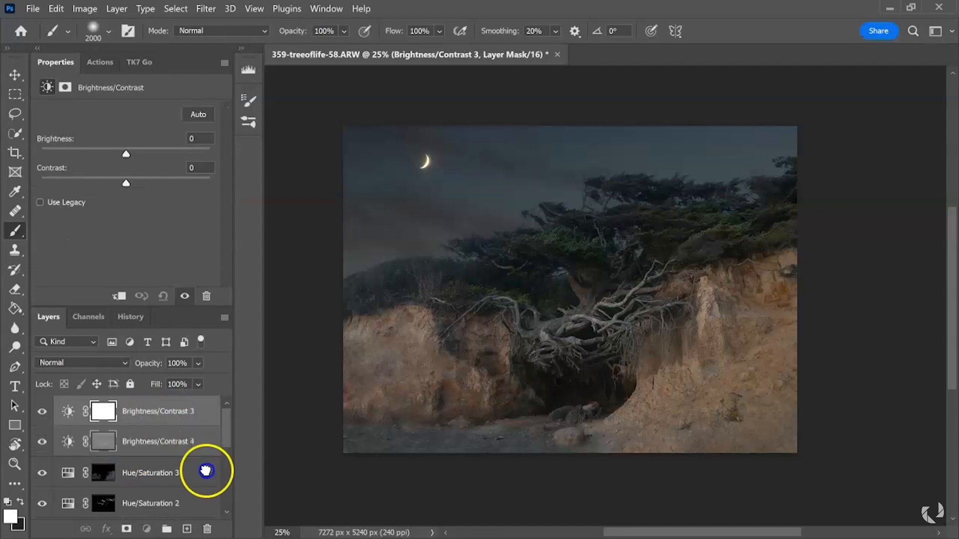
{"action": "left_click", "coordinate": [206, 528]}
Step: Set the roots' Brightness/Contrast layer to brightness 95 and contrast 24
{"action": "left_click", "coordinate": [68, 411]}
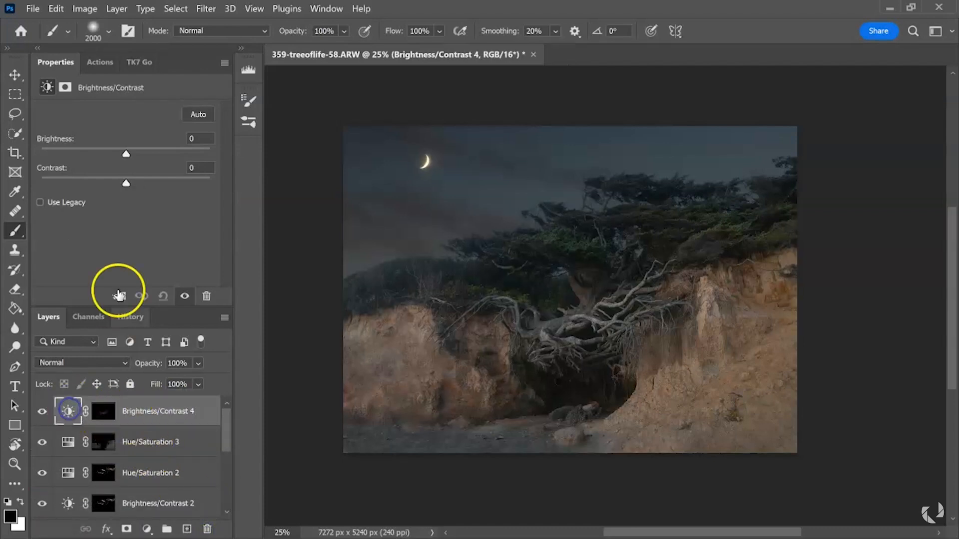
{"action": "left_click_drag", "start_coordinate": [185, 150], "coordinate": [199, 157]}
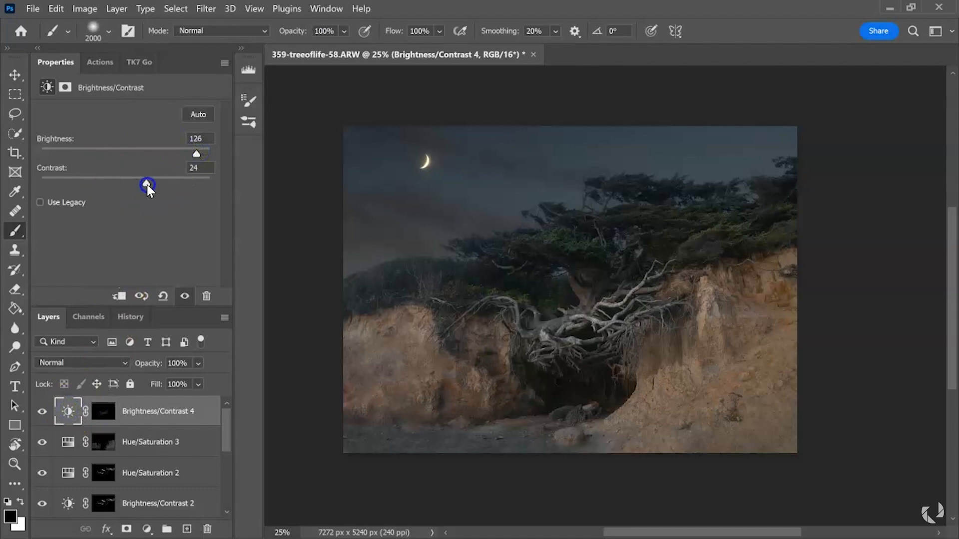
{"action": "mouse_move", "coordinate": [199, 154]}
{"action": "left_mouse_down"}
{"action": "mouse_move", "coordinate": [150, 154]}
{"action": "mouse_move", "coordinate": [200, 156]}
{"action": "left_mouse_up"}
Step: Draw a large elliptical selection with a 10 px feather around the tree and roots, centred in the image
{"action": "left_click", "coordinate": [15, 94]}
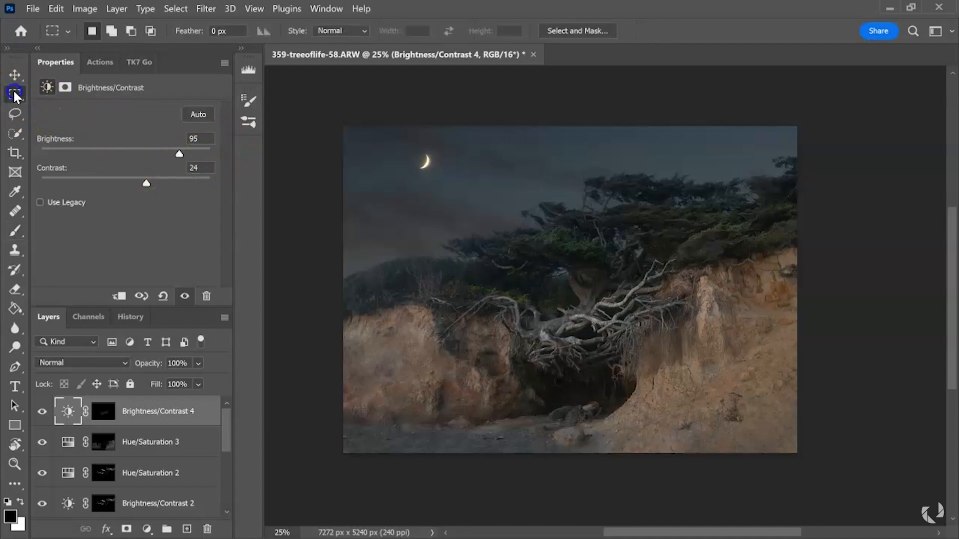
{"action": "left_click", "coordinate": [89, 105]}
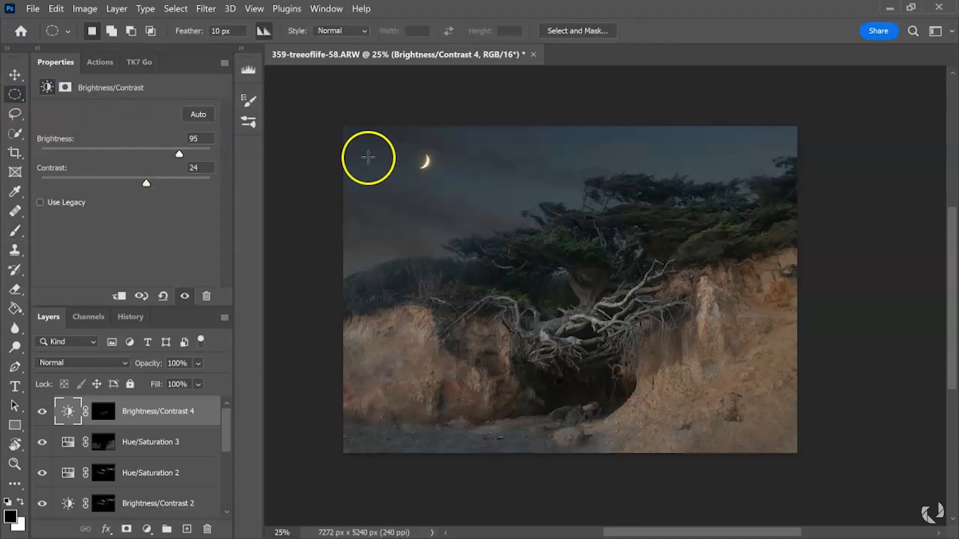
{"action": "left_click_drag", "start_coordinate": [383, 145], "coordinate": [761, 432]}
{"action": "left_click_drag", "start_coordinate": [634, 294], "coordinate": [637, 297]}
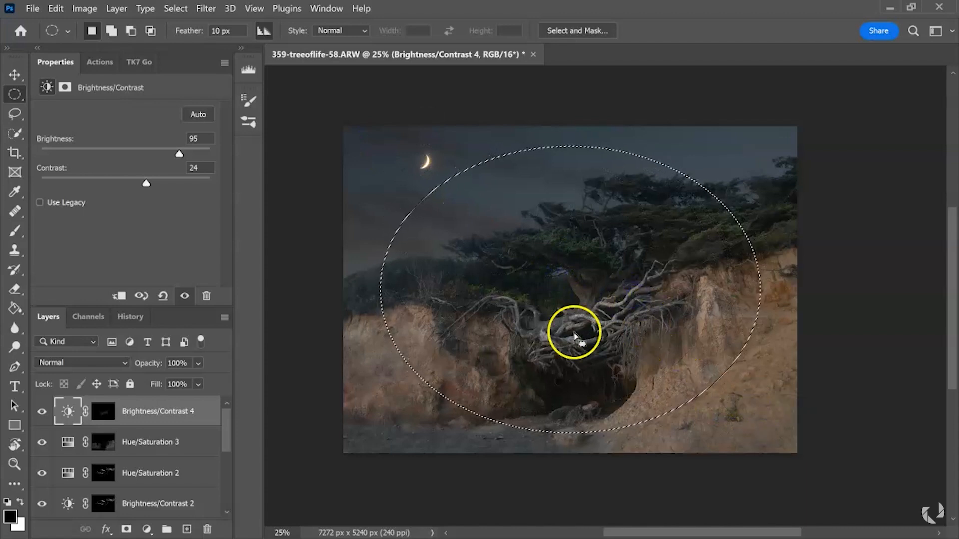
Step: Add a Curves layer from the elliptical selection, invert its mask and set the blend mode to Multiply
{"action": "left_click", "coordinate": [147, 529]}
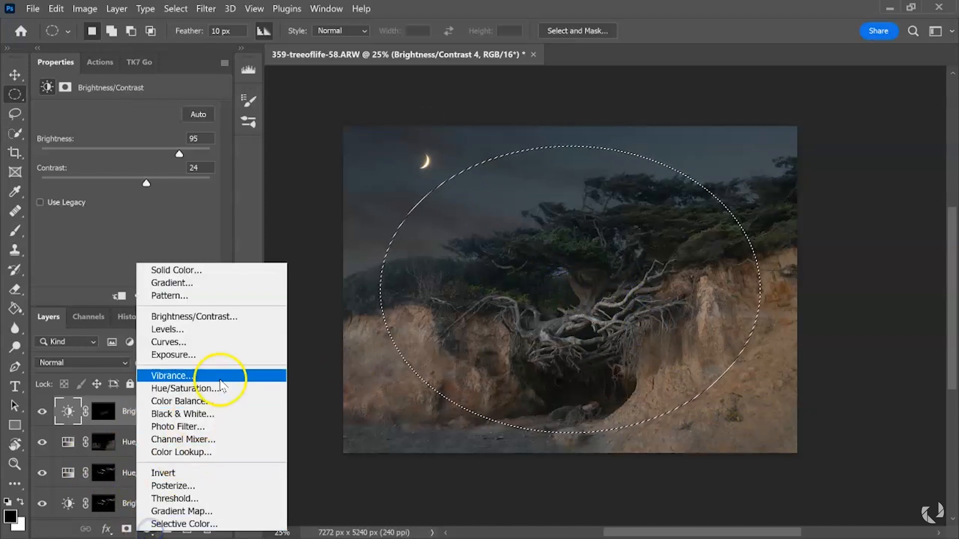
{"action": "left_click", "coordinate": [223, 342]}
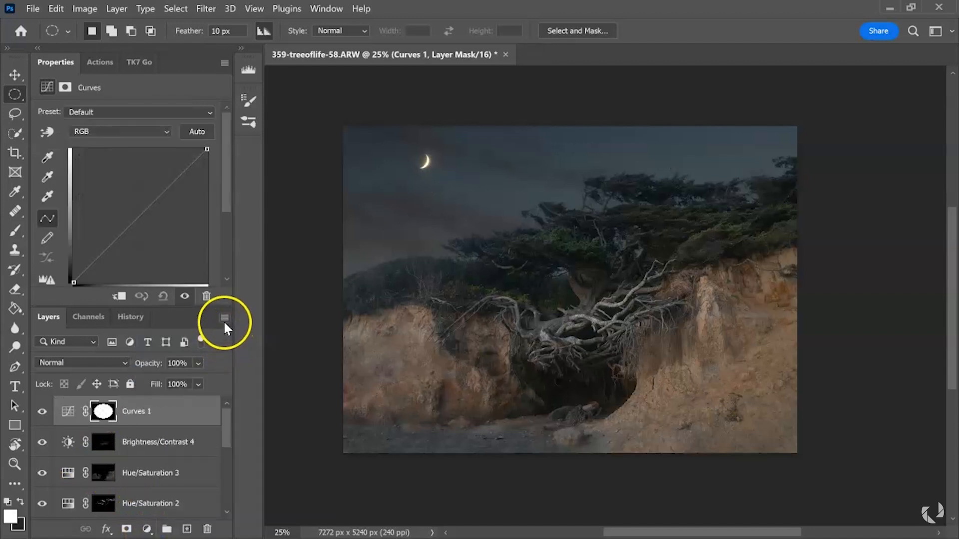
{"action": "key", "text": "ctrl+i"}
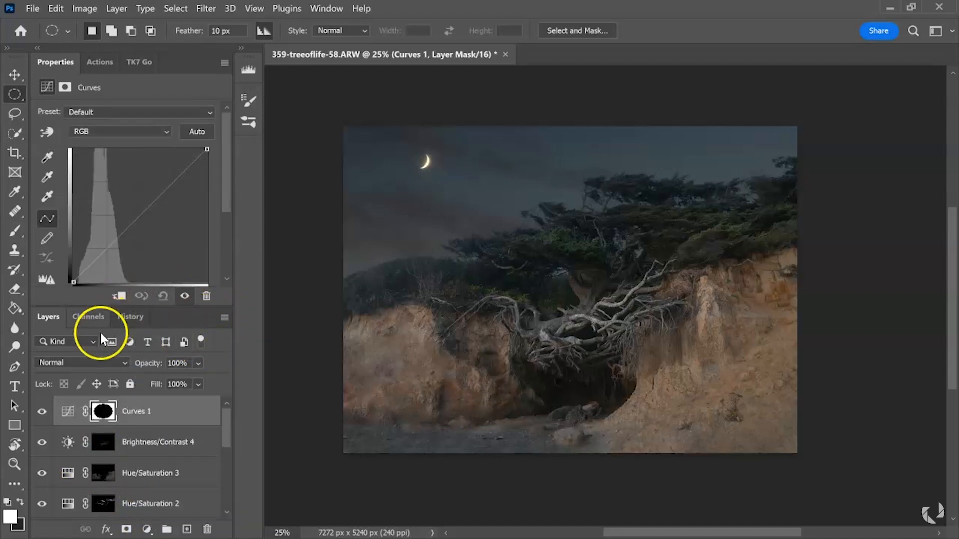
{"action": "left_click", "coordinate": [102, 363]}
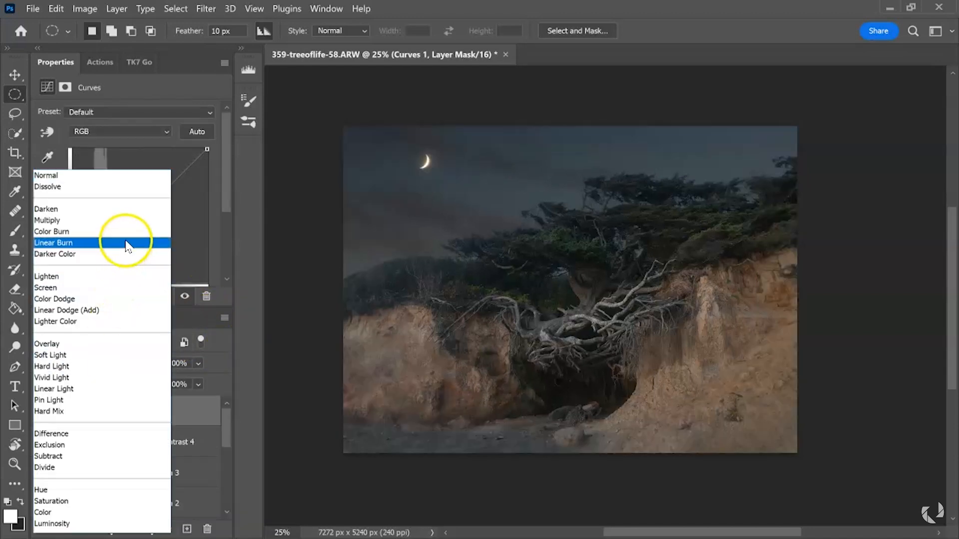
{"action": "left_click", "coordinate": [128, 221]}
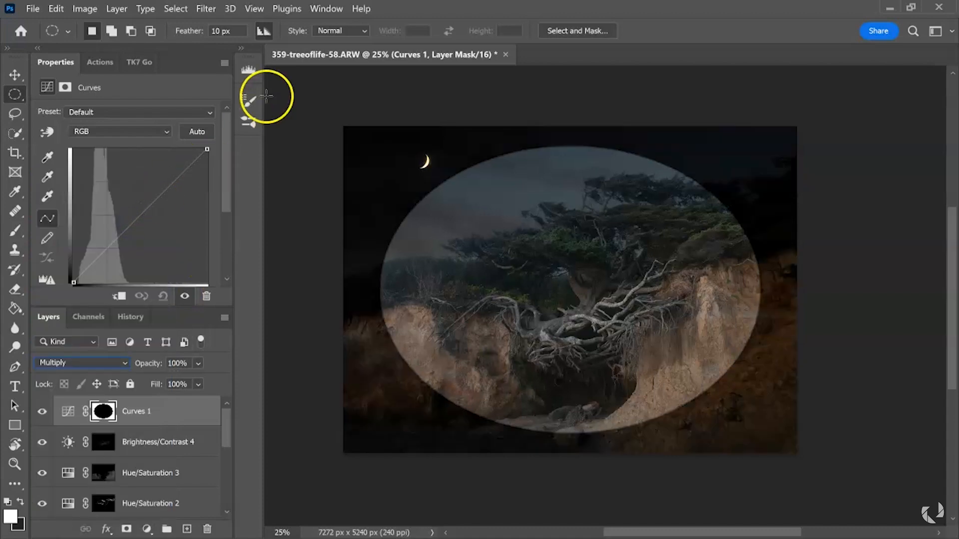
Step: Apply a 420 px Gaussian Blur to the vignette mask and lower the Curves layer's opacity to 70%
{"action": "left_click", "coordinate": [211, 10]}
{"action": "mouse_move", "coordinate": [337, 176]}
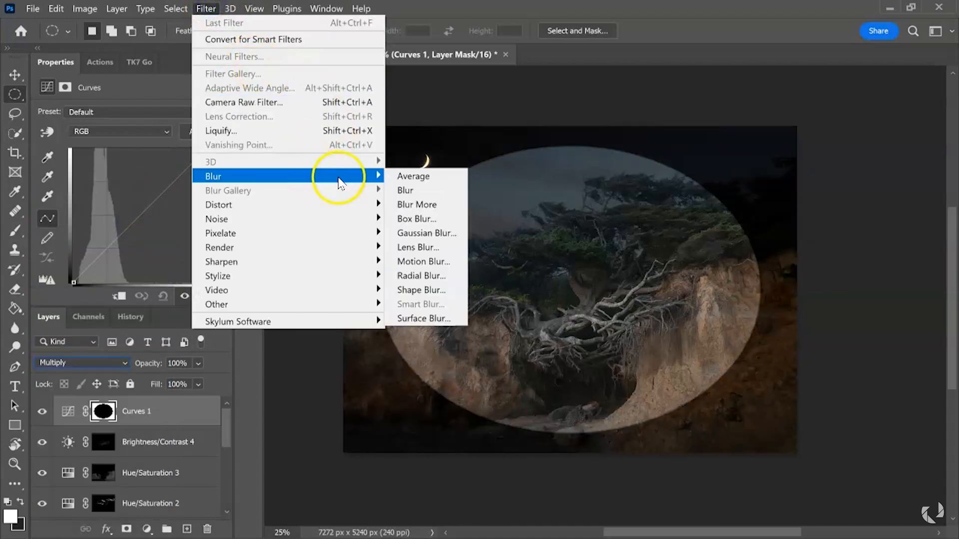
{"action": "left_click", "coordinate": [406, 232]}
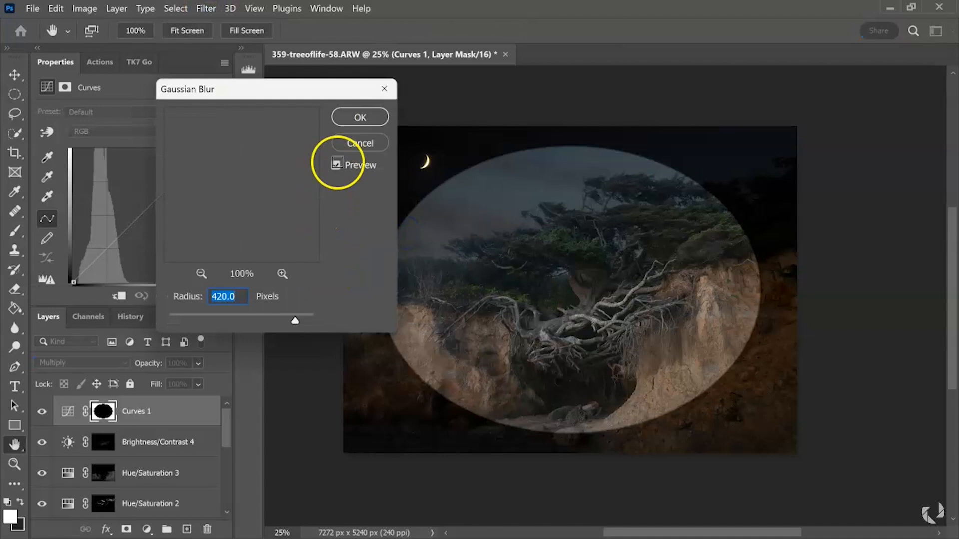
{"action": "left_click", "coordinate": [370, 122]}
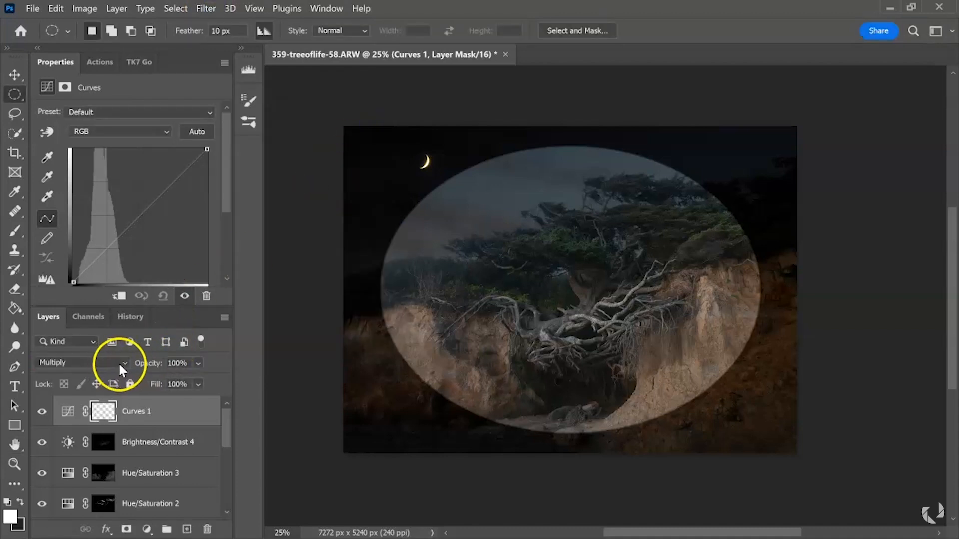
{"action": "left_click_drag", "start_coordinate": [211, 381], "coordinate": [183, 379]}
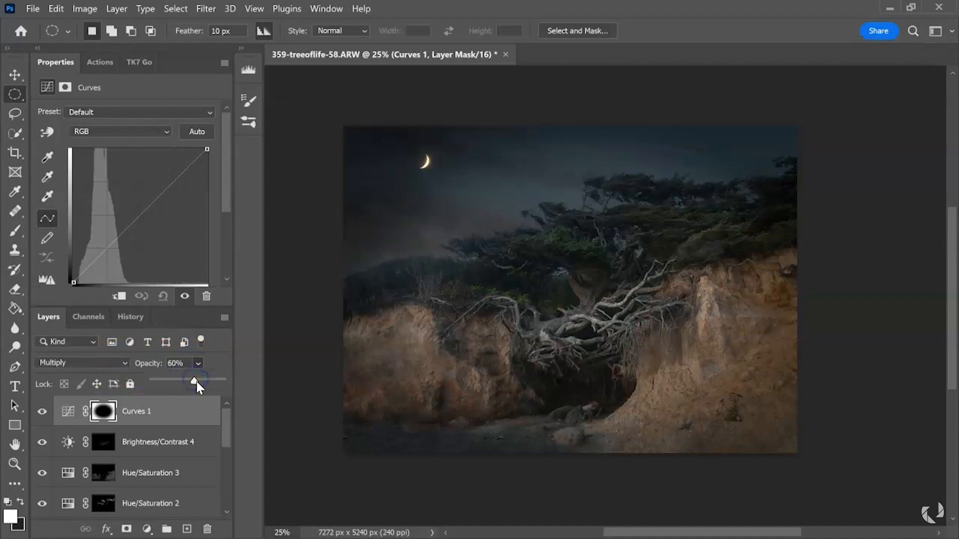
{"action": "left_click_drag", "start_coordinate": [197, 382], "coordinate": [191, 382]}
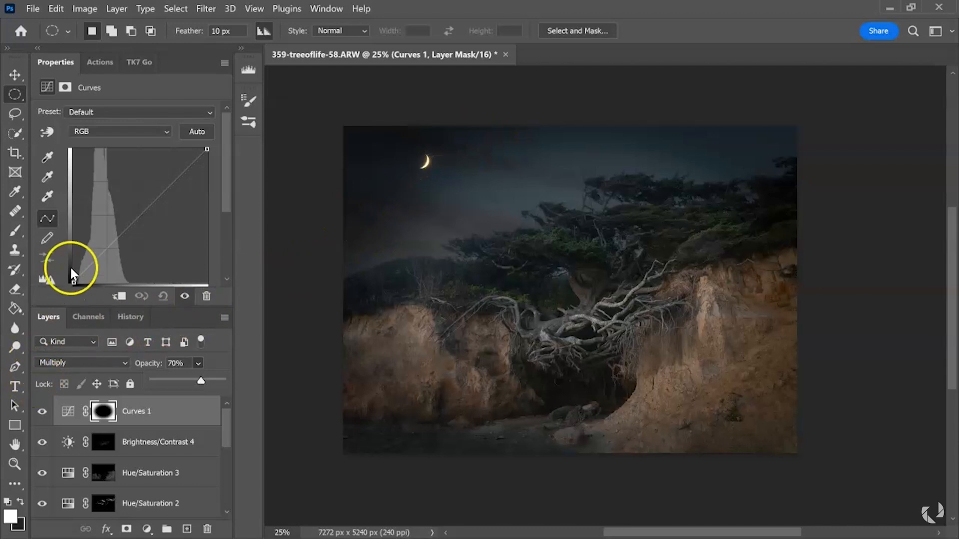
Step: Paint the vignette out of the sky on the Curves mask with a dark 2700 px brush, and display the mask alone
{"action": "left_click", "coordinate": [15, 231]}
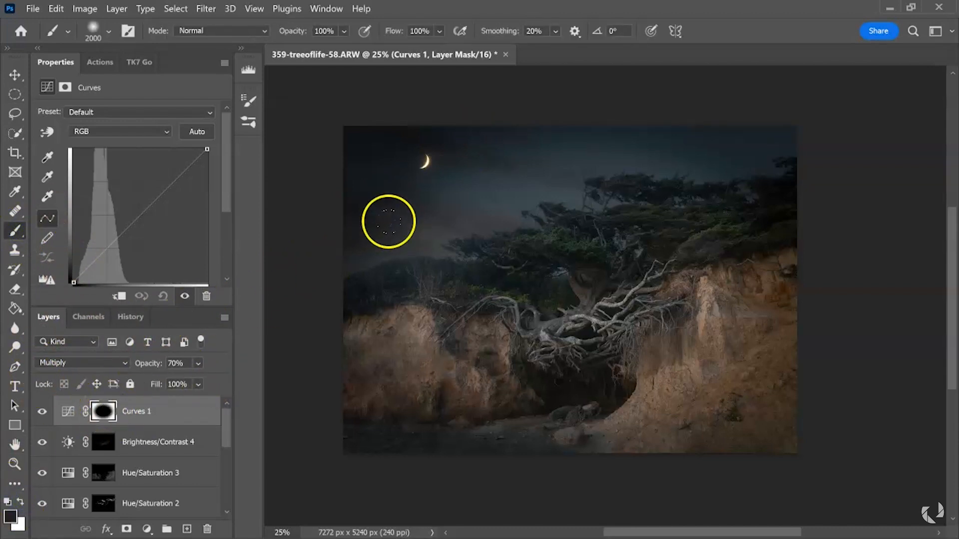
{"action": "key", "text": "bracketright"}
{"action": "key", "text": "bracketright"}
{"action": "key", "text": "bracketright"}
{"action": "key", "text": "bracketright"}
{"action": "key", "text": "bracketright"}
{"action": "key", "text": "bracketright"}
{"action": "mouse_move", "coordinate": [486, 106]}
{"action": "left_mouse_down"}
{"action": "mouse_move", "coordinate": [421, 124]}
{"action": "mouse_move", "coordinate": [302, 185]}
{"action": "mouse_move", "coordinate": [335, 162]}
{"action": "left_mouse_up"}
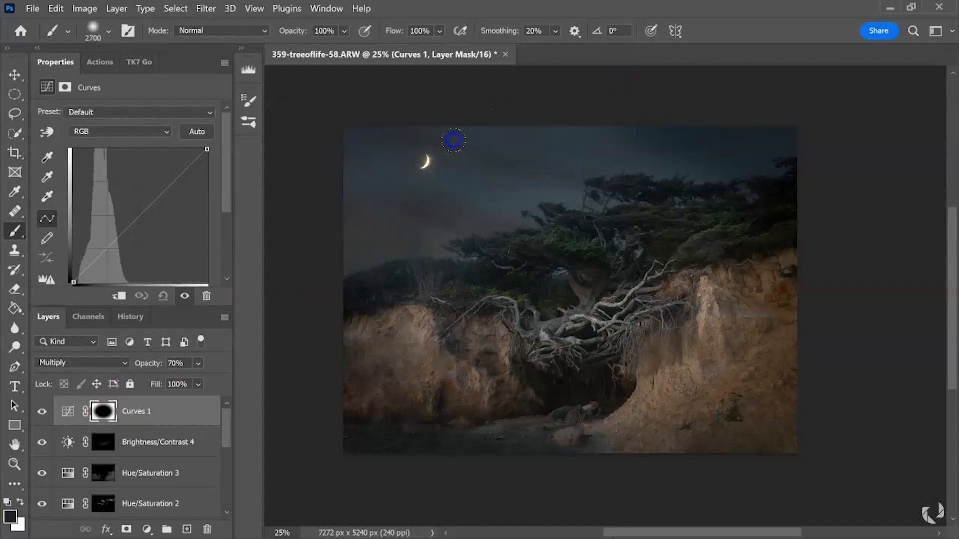
{"action": "mouse_move", "coordinate": [557, 95]}
{"action": "left_mouse_down"}
{"action": "mouse_move", "coordinate": [679, 105]}
{"action": "mouse_move", "coordinate": [903, 154]}
{"action": "left_mouse_up"}
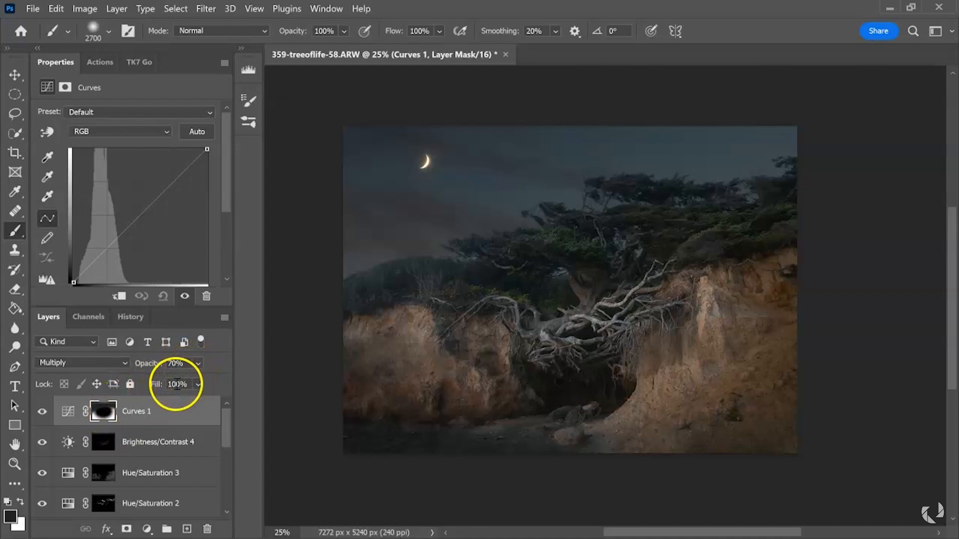
{"action": "left_click", "coordinate": [107, 414], "text": "alt"}
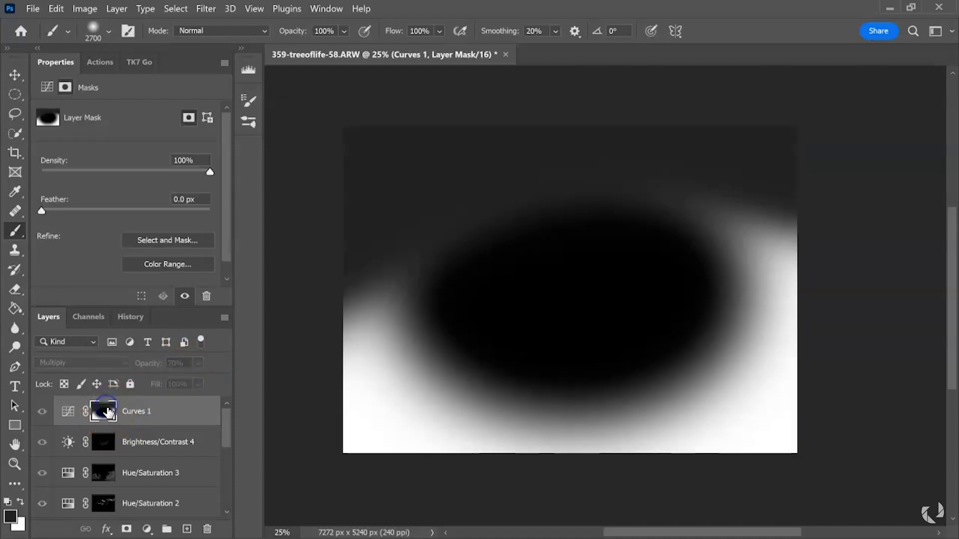
Step: Return to the full image, set the foreground colour to pure black (000000) and paint the vignette out of the sky on the Curves mask
{"action": "left_click", "coordinate": [109, 416], "text": "alt"}
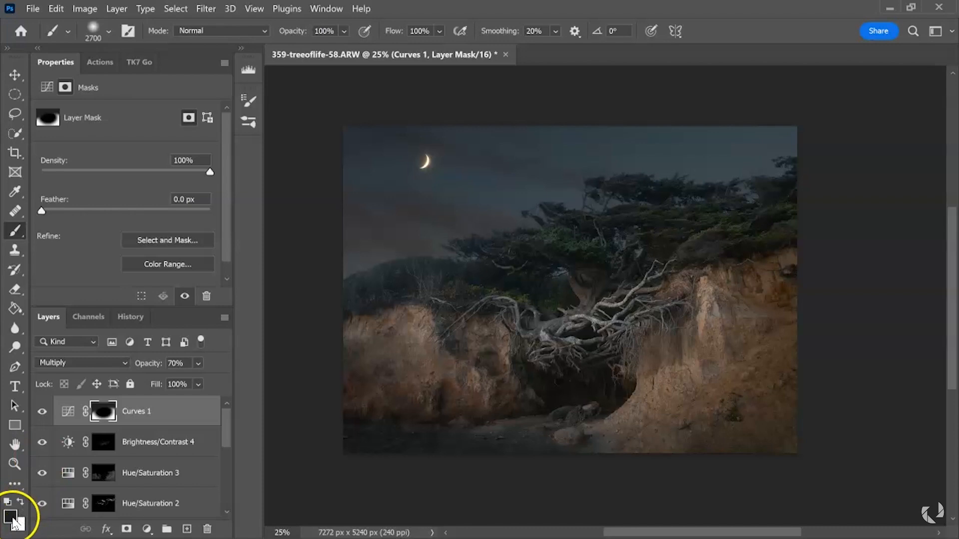
{"action": "left_click", "coordinate": [10, 517]}
{"action": "left_click_drag", "start_coordinate": [82, 306], "coordinate": [37, 342]}
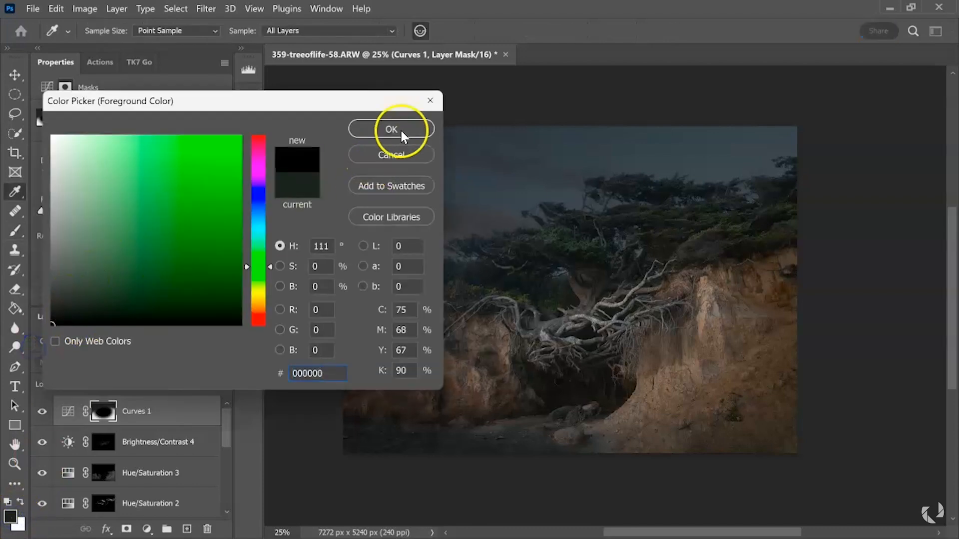
{"action": "left_click", "coordinate": [391, 128]}
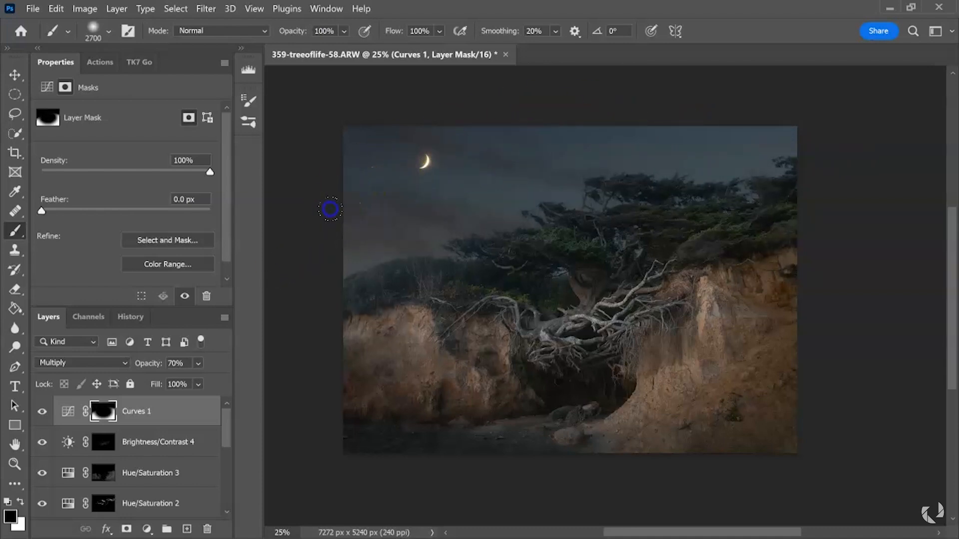
{"action": "mouse_move", "coordinate": [407, 149]}
{"action": "left_mouse_down"}
{"action": "mouse_move", "coordinate": [392, 160]}
{"action": "mouse_move", "coordinate": [426, 156]}
{"action": "mouse_move", "coordinate": [430, 195]}
{"action": "left_mouse_up"}
{"action": "left_click", "coordinate": [847, 163]}
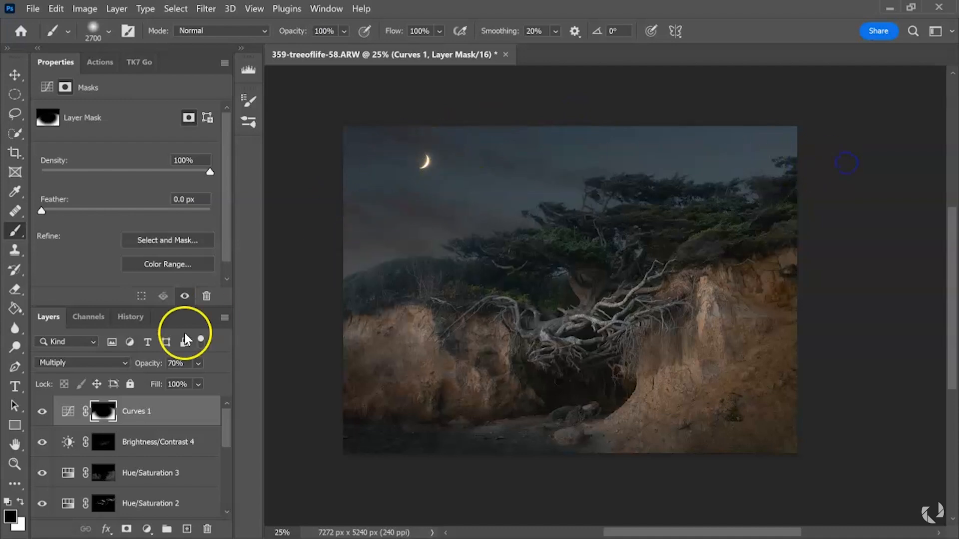
Step: Lower the Curves vignette layer's opacity to 53% and reduce the brush size
{"action": "left_click_drag", "start_coordinate": [215, 378], "coordinate": [208, 382]}
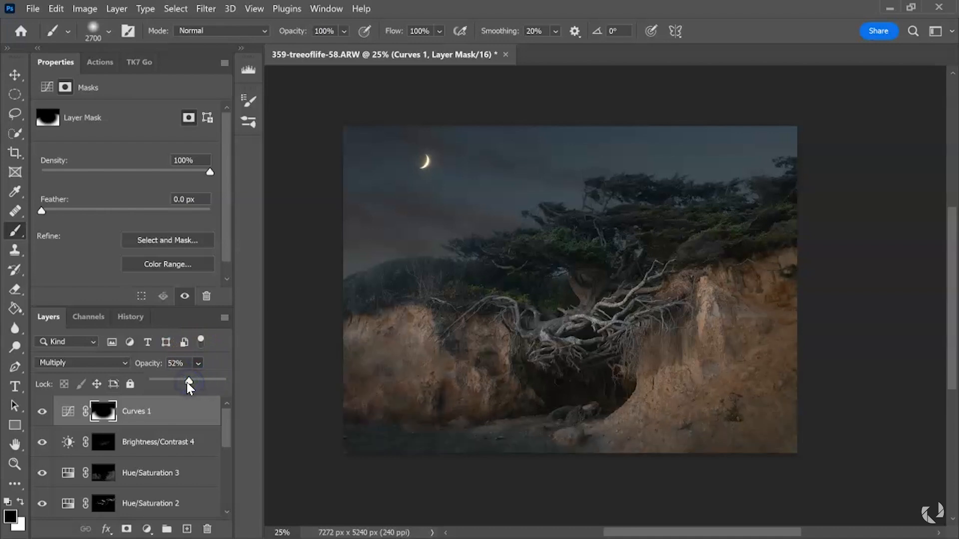
{"action": "left_click_drag", "start_coordinate": [178, 384], "coordinate": [192, 385]}
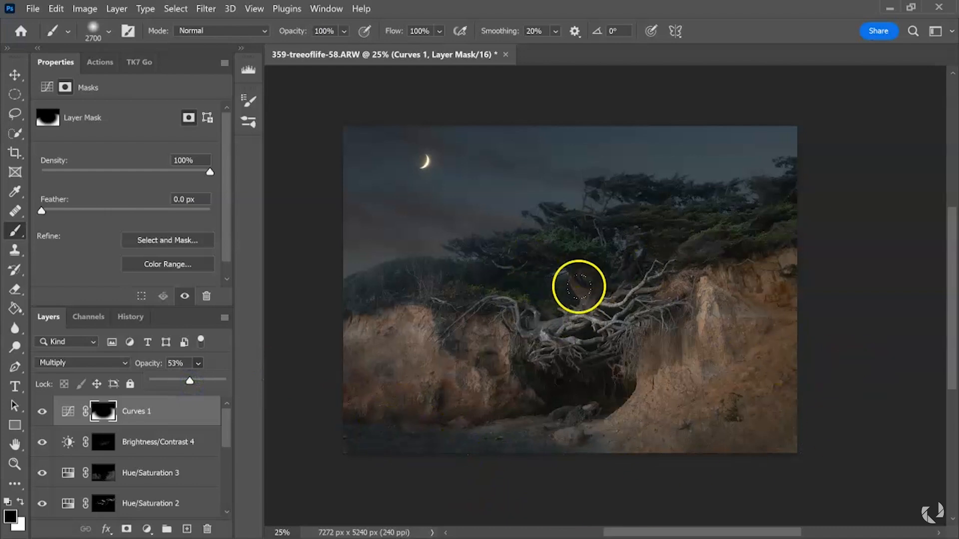
{"action": "key", "text": "["}
{"action": "key", "text": "["}
{"action": "key", "text": "["}
{"action": "key", "text": "["}
{"action": "key", "text": "["}
{"action": "key", "text": "["}
{"action": "key", "text": "["}
{"action": "key", "text": "["}
{"action": "key", "text": "bracketleft"}
{"action": "key", "text": "bracketleft"}
Step: Add a Color Balance adjustment layer above the vignette and set the midtones Yellow–Blue value to +5
{"action": "left_click", "coordinate": [15, 74]}
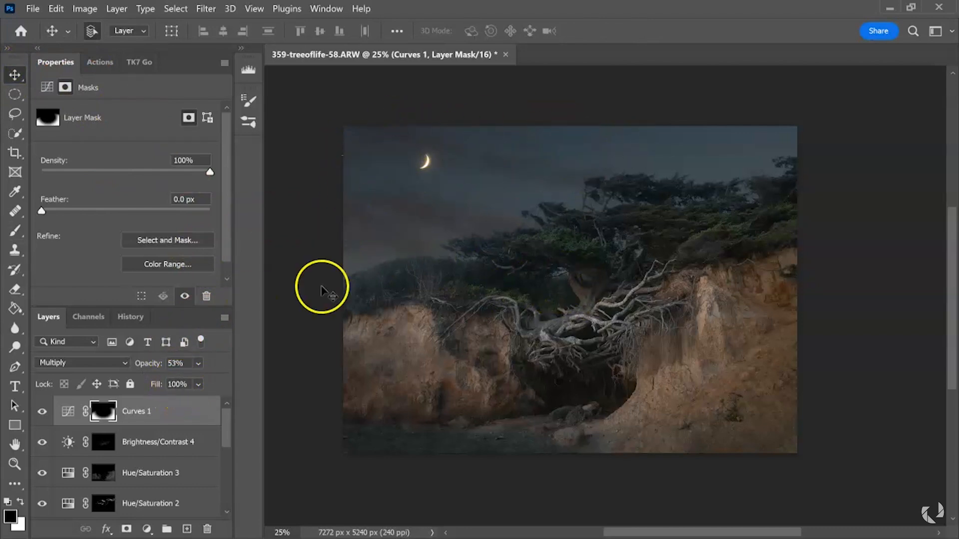
{"action": "left_click", "coordinate": [147, 533]}
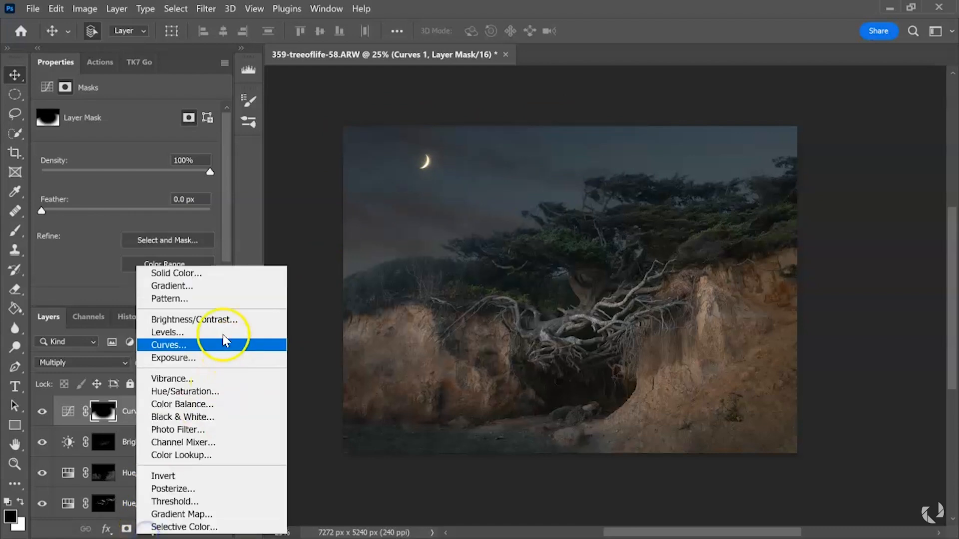
{"action": "left_click", "coordinate": [225, 402]}
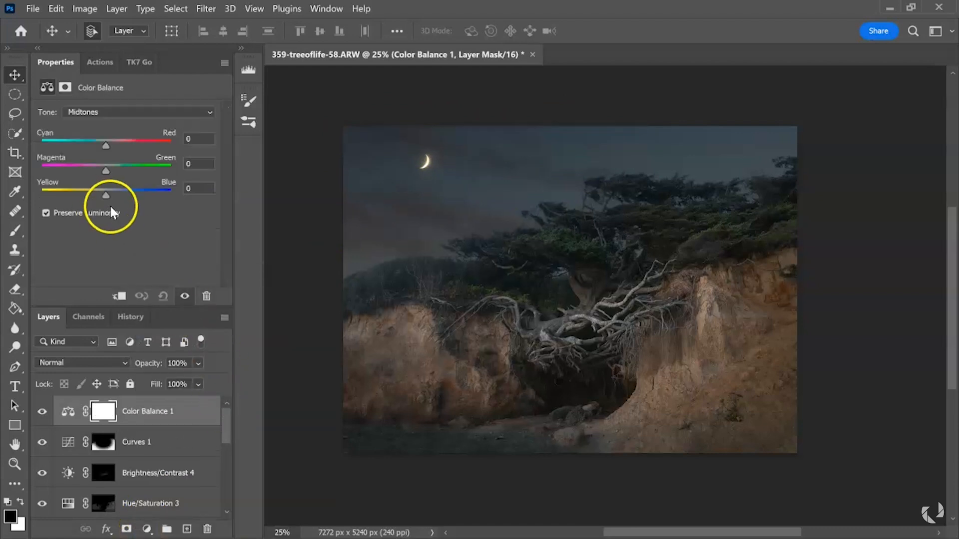
{"action": "left_click_drag", "start_coordinate": [106, 193], "coordinate": [108, 194]}
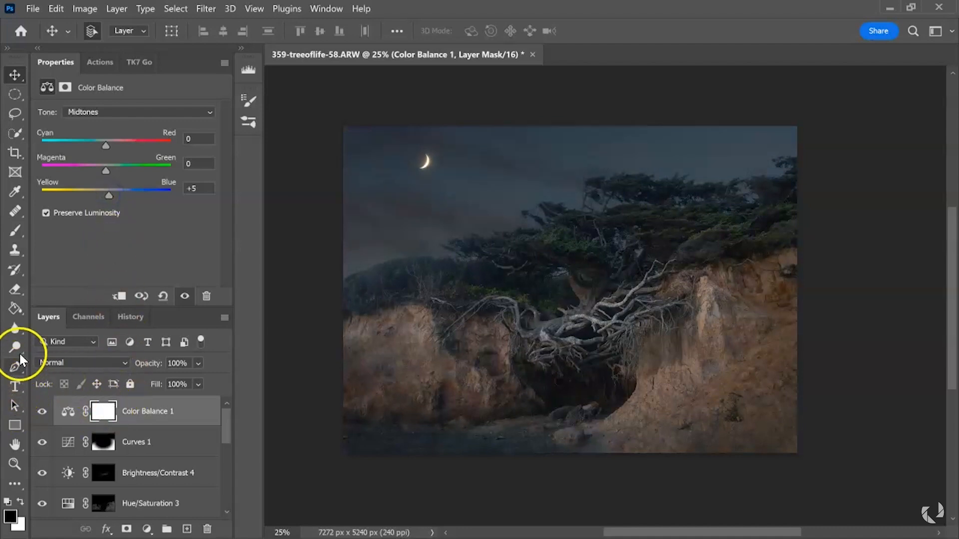
Step: With the Gradient tool, draw diagonal black-to-white gradients on the Color Balance mask, ending with one from the image centre past the upper-left corner
{"action": "right_click", "coordinate": [19, 307]}
{"action": "left_click", "coordinate": [55, 306]}
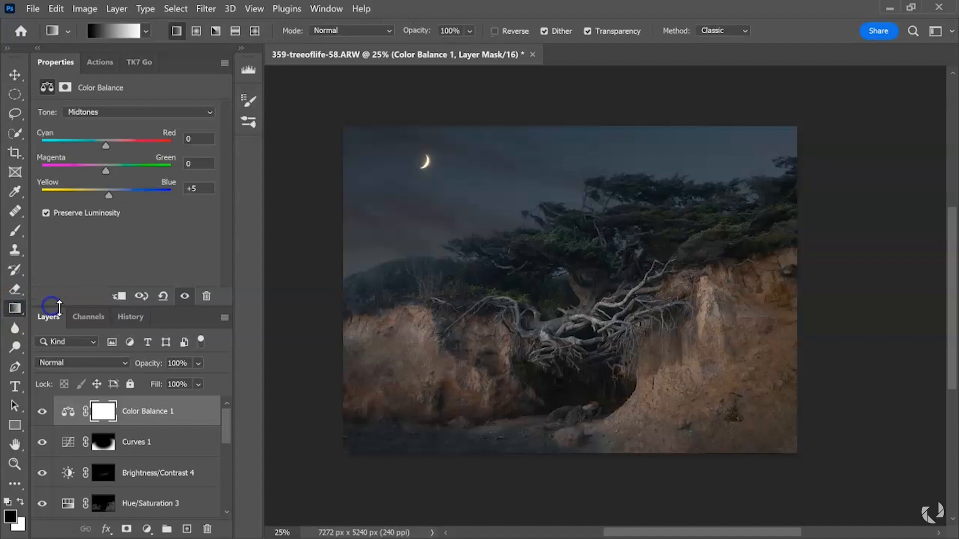
{"action": "left_click_drag", "start_coordinate": [360, 143], "coordinate": [560, 373]}
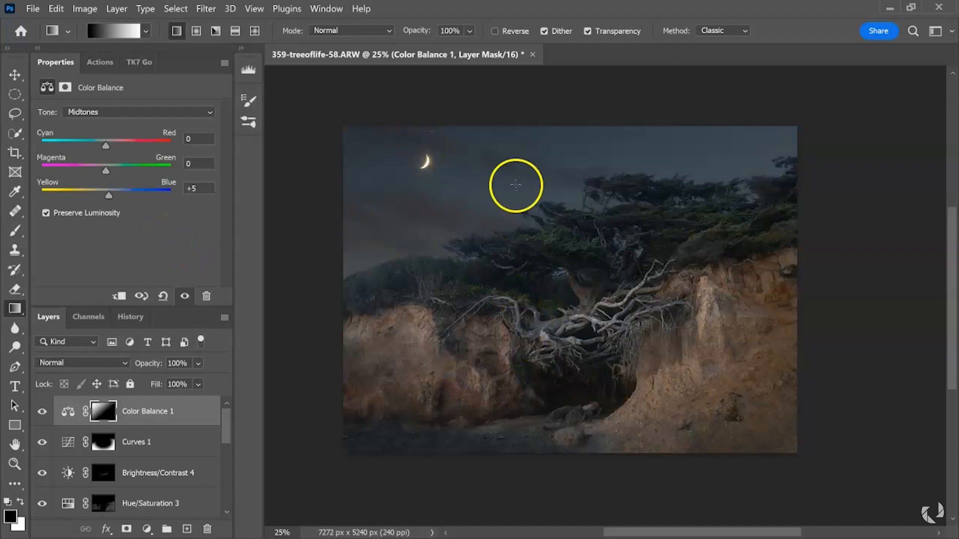
{"action": "left_click_drag", "start_coordinate": [396, 141], "coordinate": [514, 273]}
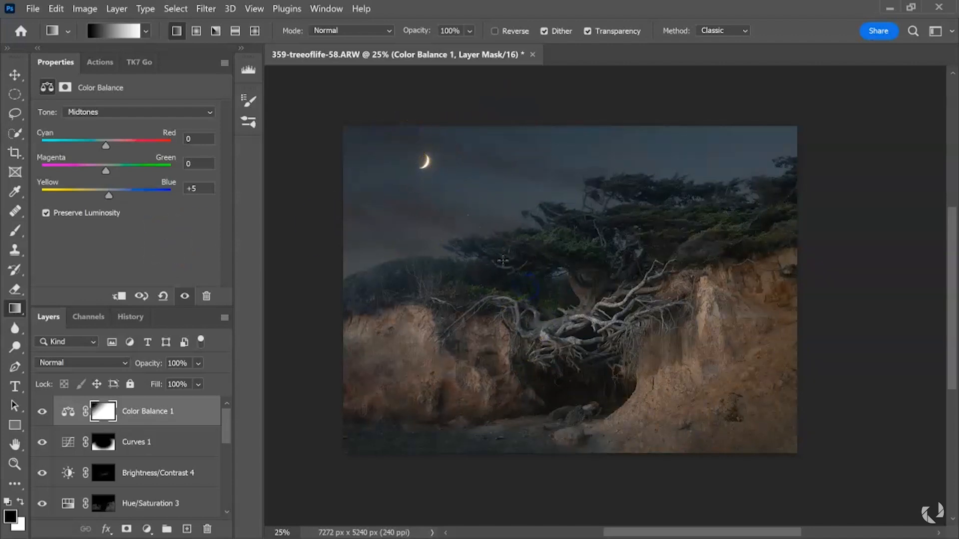
{"action": "left_click_drag", "start_coordinate": [364, 99], "coordinate": [375, 107]}
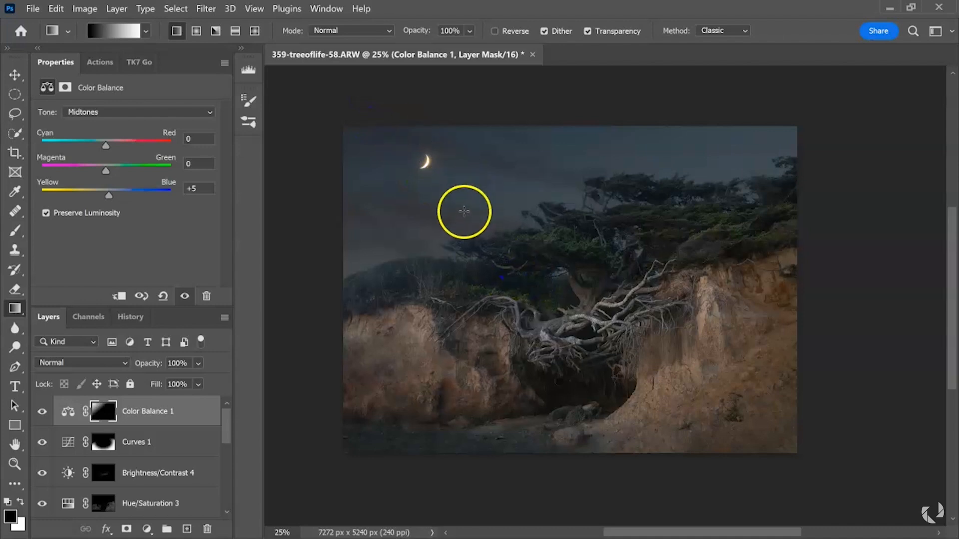
{"action": "left_click_drag", "start_coordinate": [515, 268], "coordinate": [420, 152]}
{"action": "left_click_drag", "start_coordinate": [592, 360], "coordinate": [347, 103]}
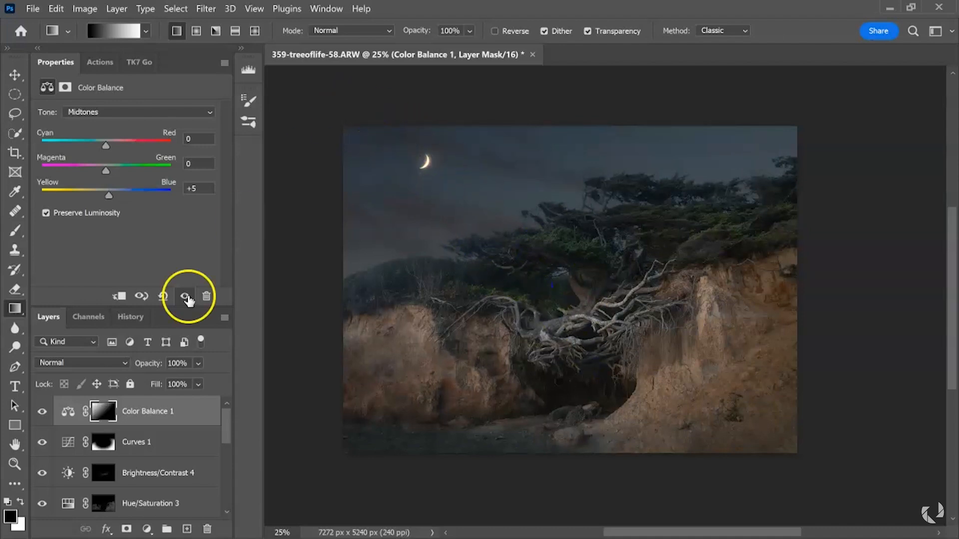
{"action": "left_click_drag", "start_coordinate": [523, 275], "coordinate": [359, 92]}
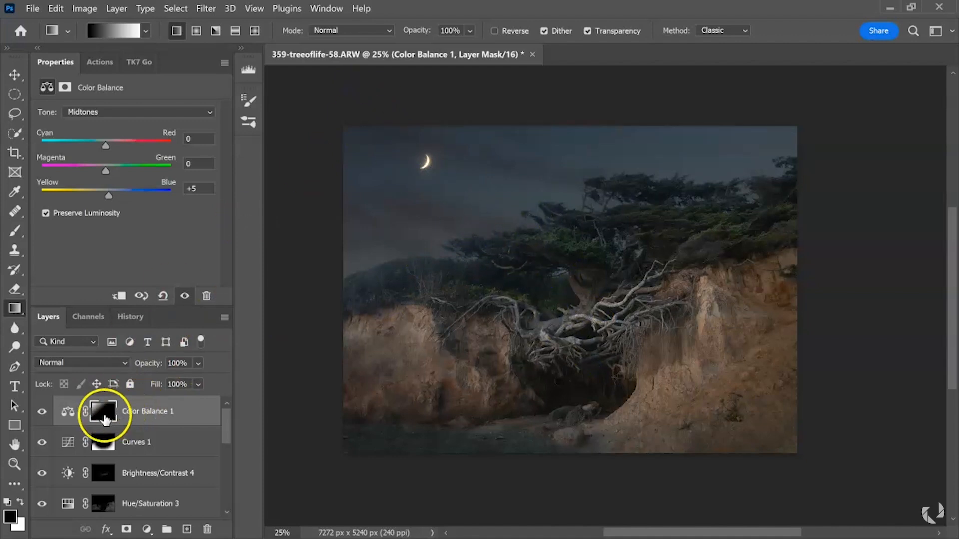
Step: Check the Color Balance mask on its own and replace its gradient with a steeper one running from the roots up past the sky
{"action": "left_click", "coordinate": [106, 416], "text": "alt"}
{"action": "left_click", "coordinate": [107, 414], "text": "alt"}
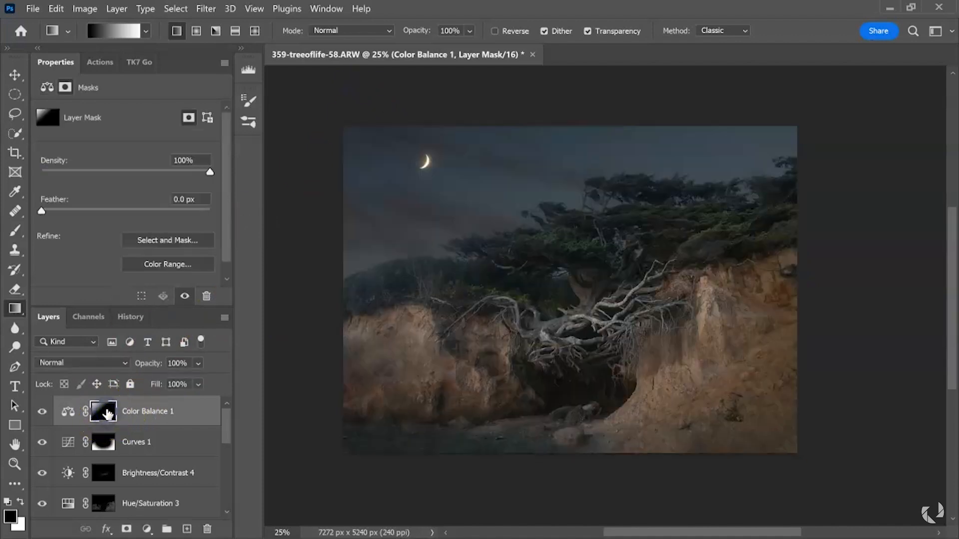
{"action": "left_click", "coordinate": [107, 414], "text": "alt"}
{"action": "left_click", "coordinate": [106, 415], "text": "alt"}
{"action": "left_click_drag", "start_coordinate": [456, 150], "coordinate": [522, 415]}
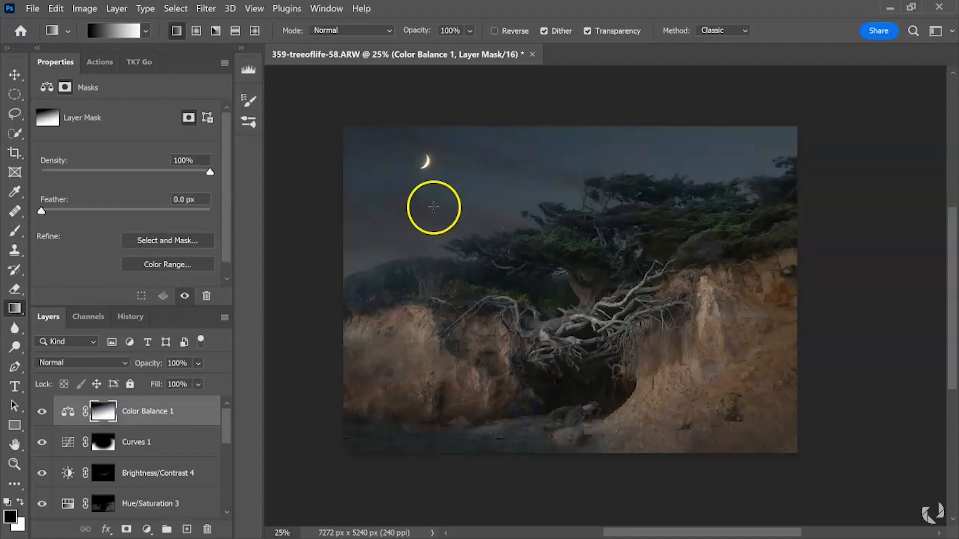
{"action": "left_click_drag", "start_coordinate": [504, 358], "coordinate": [406, 134]}
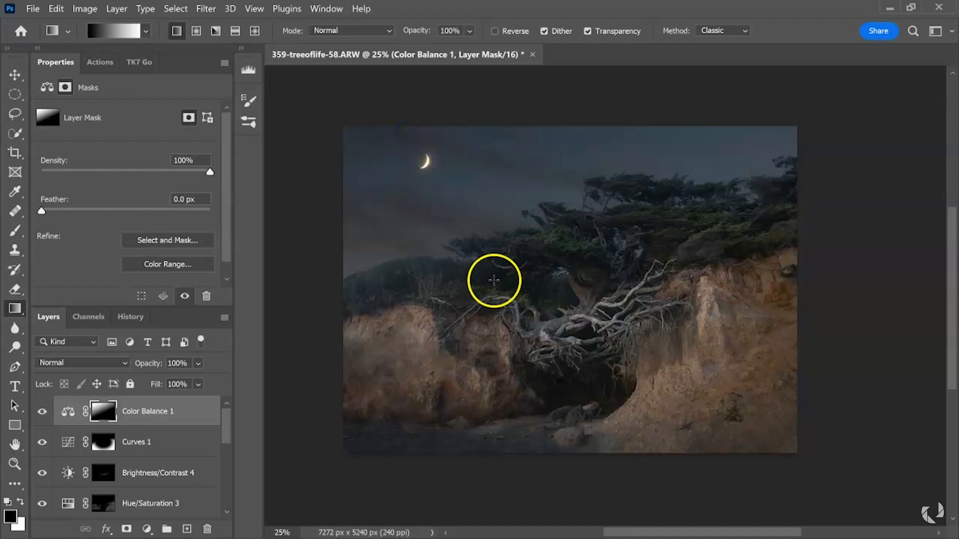
{"action": "left_click_drag", "start_coordinate": [524, 307], "coordinate": [454, 103]}
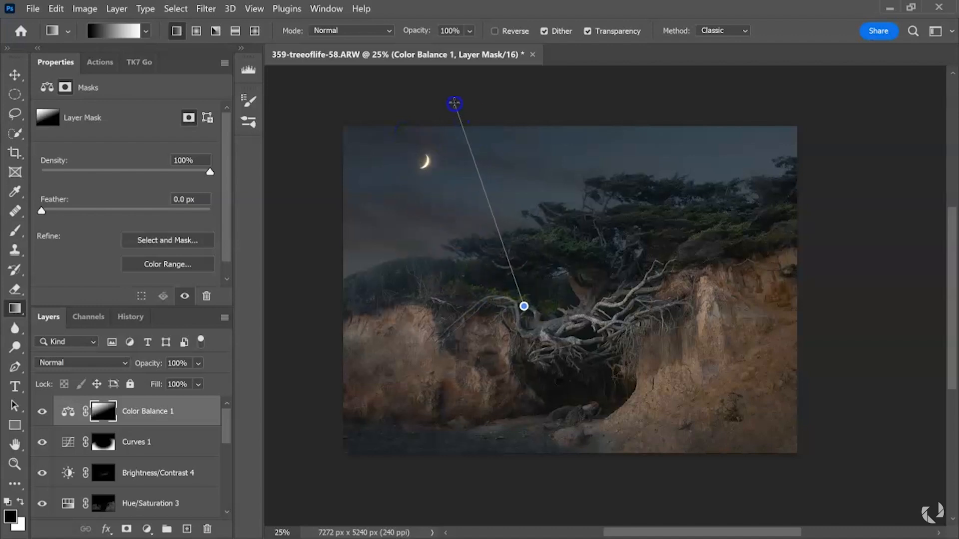
Step: Try stronger midtone blue in the Color Balance adjustment and bring Yellow–Blue back to +5
{"action": "left_click", "coordinate": [68, 411]}
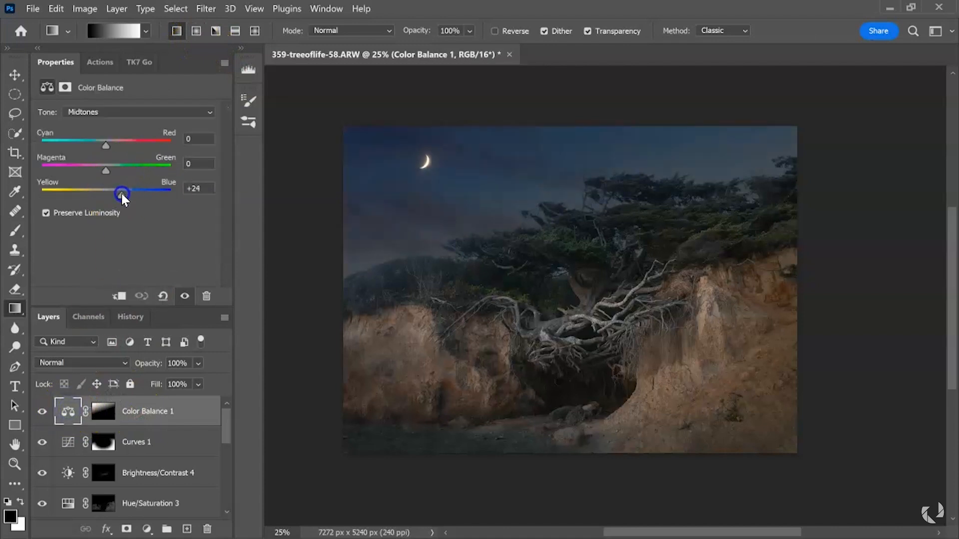
{"action": "mouse_move", "coordinate": [121, 195]}
{"action": "left_mouse_down"}
{"action": "mouse_move", "coordinate": [83, 196]}
{"action": "mouse_move", "coordinate": [107, 200]}
{"action": "left_mouse_up"}
{"action": "left_click_drag", "start_coordinate": [110, 199], "coordinate": [108, 198]}
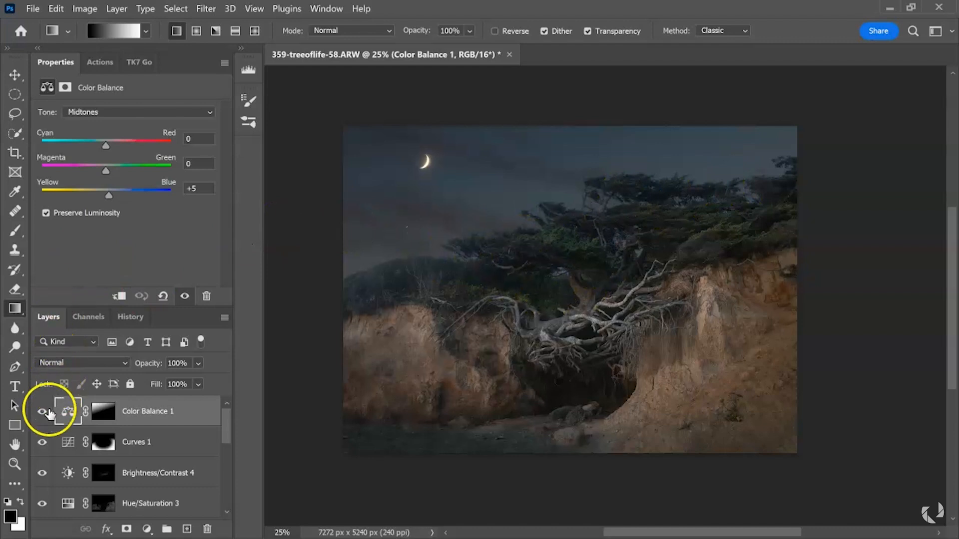
Step: Compare the image with the Color Balance layer hidden and shown
{"action": "left_click", "coordinate": [42, 411]}
{"action": "left_click", "coordinate": [42, 411]}
{"action": "left_click", "coordinate": [42, 411]}
{"action": "left_click", "coordinate": [42, 412]}
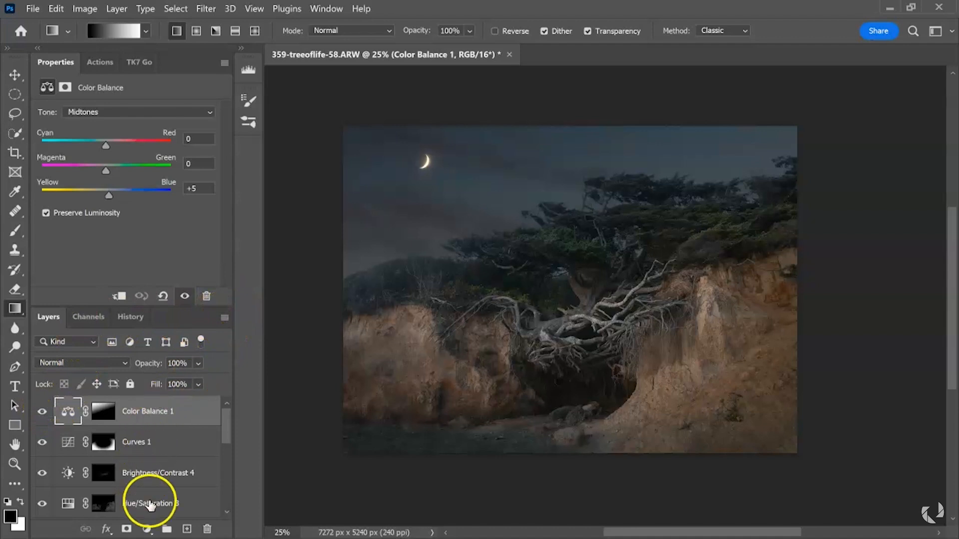
Step: Add a Hue/Saturation adjustment layer on top with the master saturation set to +3
{"action": "left_click", "coordinate": [147, 529]}
{"action": "left_click", "coordinate": [219, 390]}
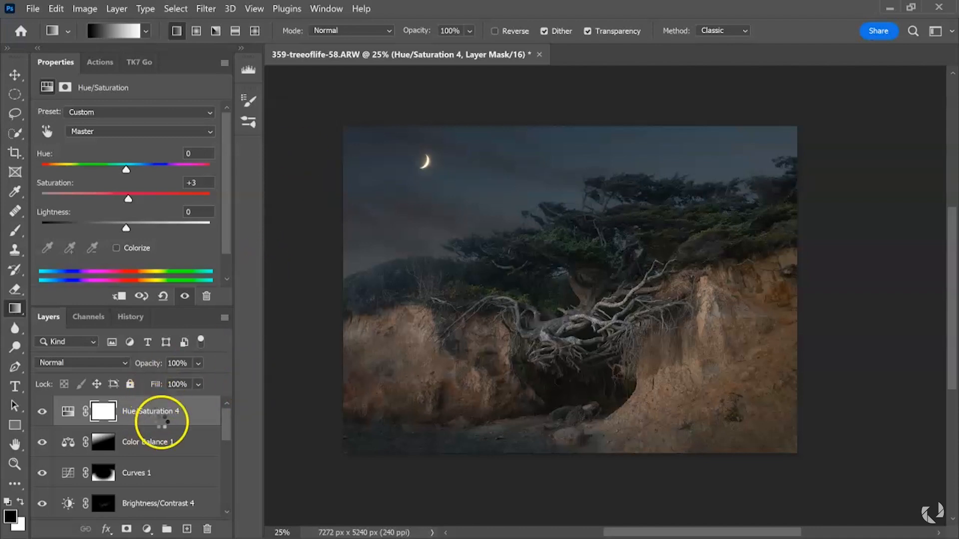
Step: Stamp all visible layers into a new top layer and name it Orton Effect
{"action": "key", "text": "ctrl+alt+shift+e"}
{"action": "double_click", "coordinate": [110, 410]}
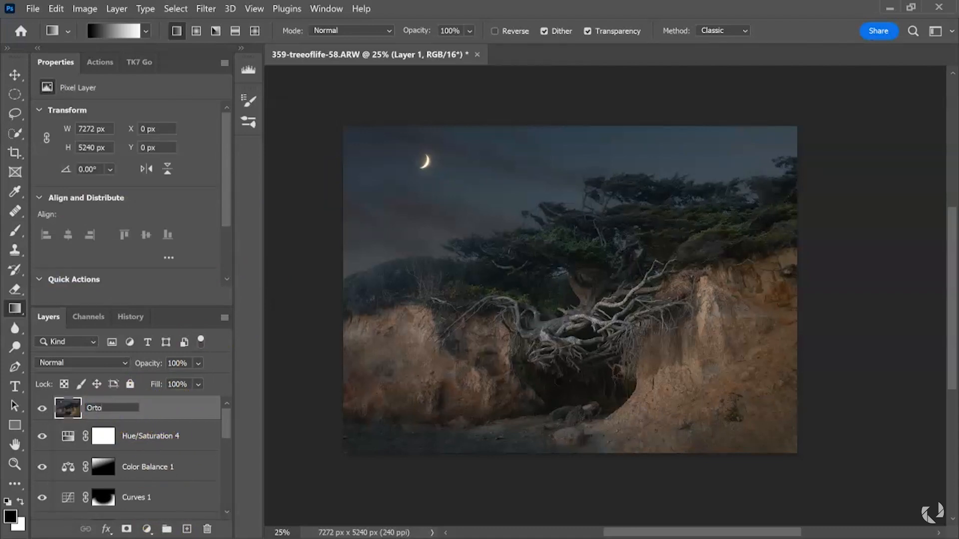
{"action": "key", "text": "Return"}
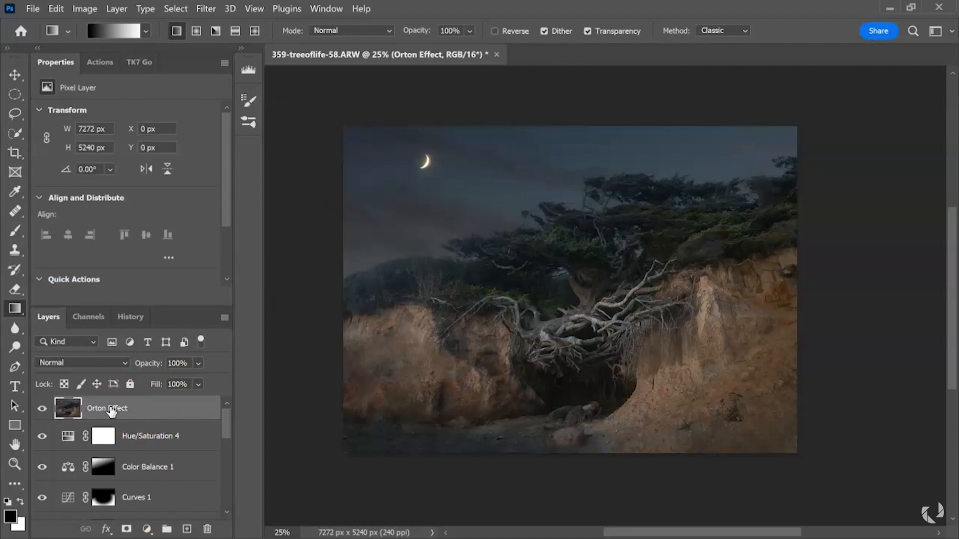
Step: Convert the Orton Effect layer to a smart object and apply Brightness/Contrast with brightness 75 and contrast 14
{"action": "right_click", "coordinate": [138, 416]}
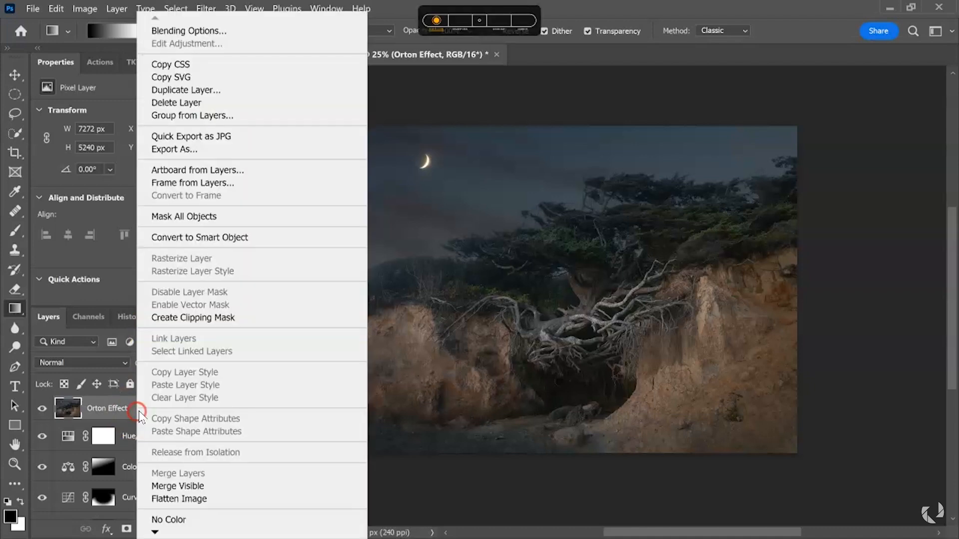
{"action": "left_click", "coordinate": [228, 236]}
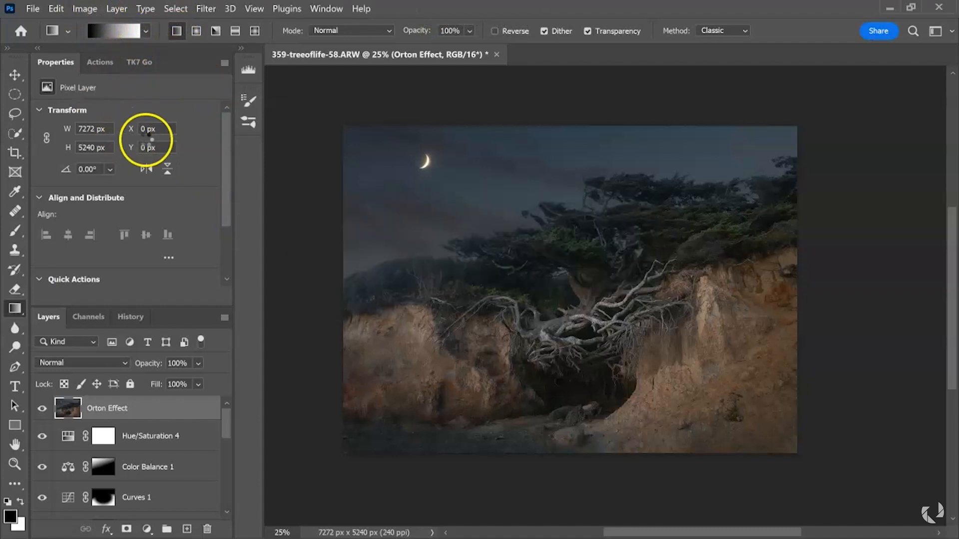
{"action": "left_click", "coordinate": [85, 9]}
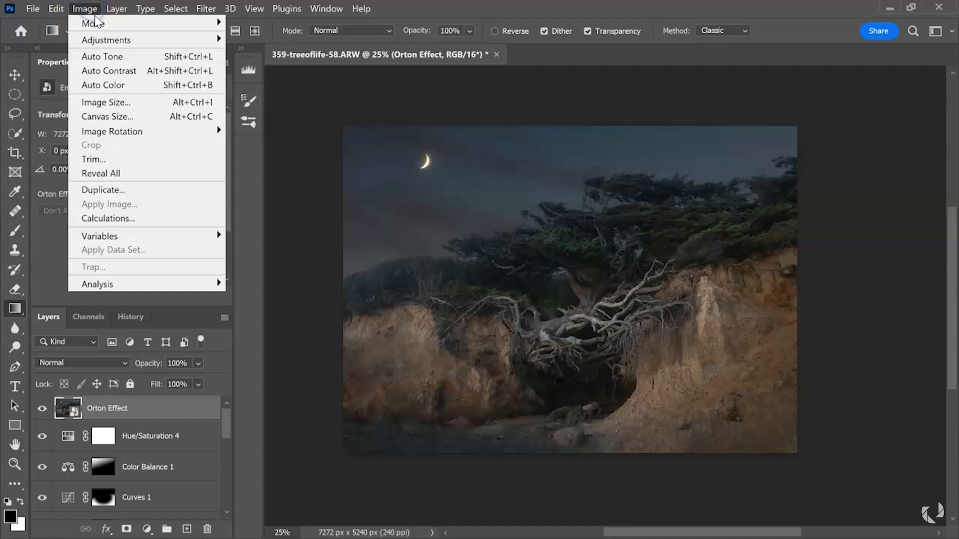
{"action": "mouse_move", "coordinate": [130, 39]}
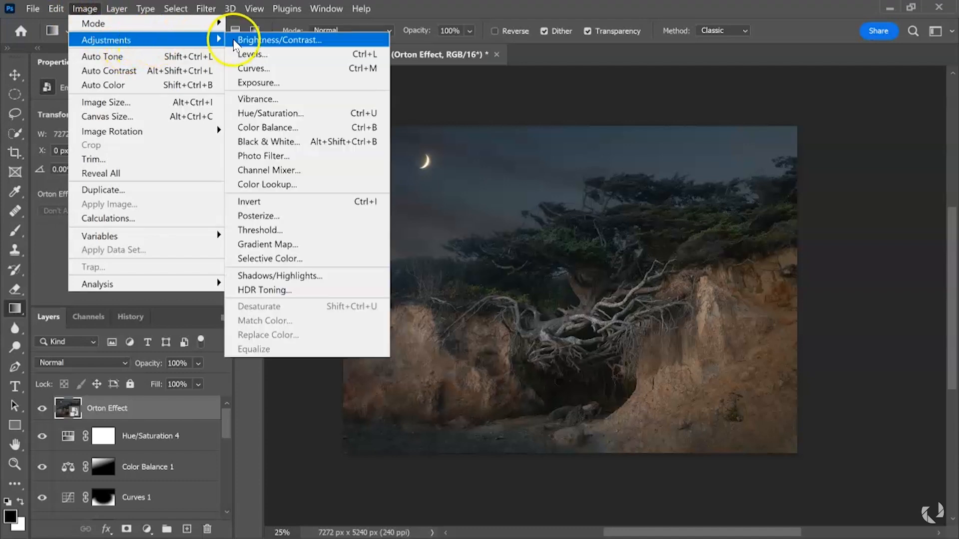
{"action": "left_click", "coordinate": [287, 38]}
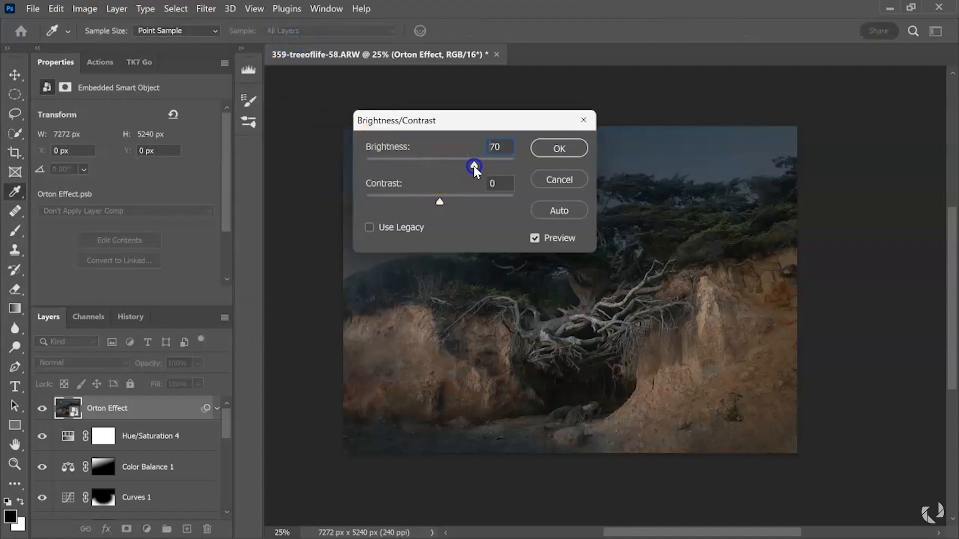
{"action": "left_click_drag", "start_coordinate": [473, 166], "coordinate": [477, 166]}
{"action": "left_click_drag", "start_coordinate": [439, 202], "coordinate": [451, 202]}
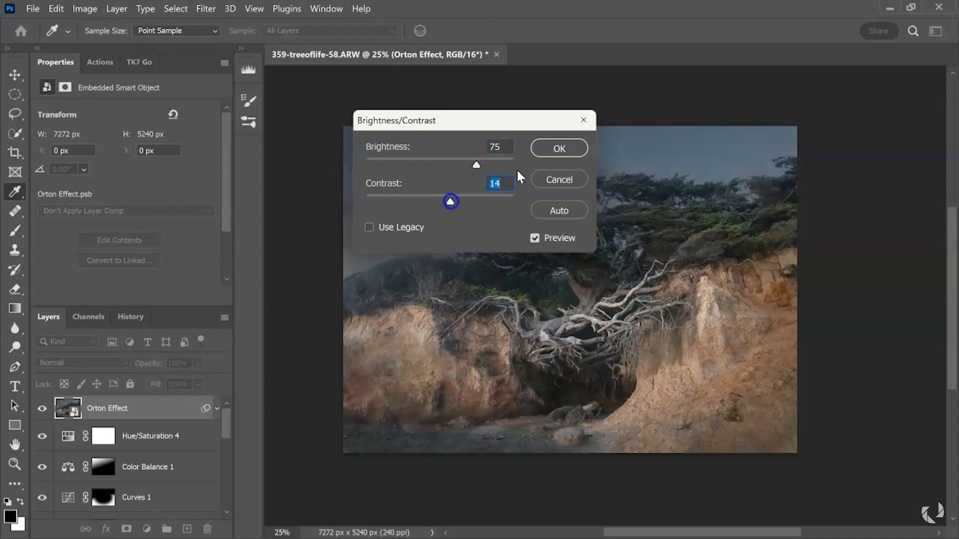
{"action": "left_click", "coordinate": [569, 145]}
{"action": "key", "text": "g"}
Step: Apply a Gaussian Blur smart filter with a radius of 42 pixels to the Orton Effect layer
{"action": "left_click", "coordinate": [206, 9]}
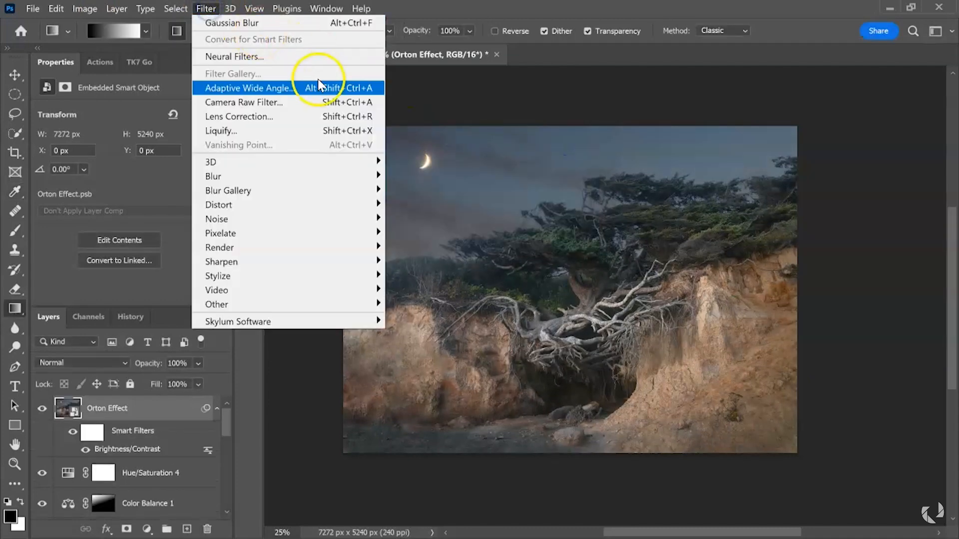
{"action": "mouse_move", "coordinate": [342, 176]}
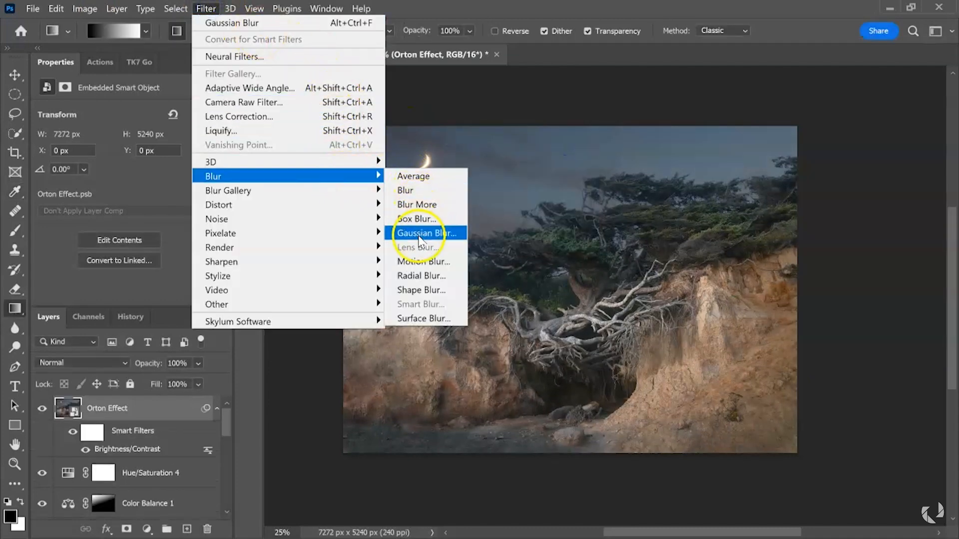
{"action": "left_click", "coordinate": [421, 234]}
{"action": "type", "text": "42"}
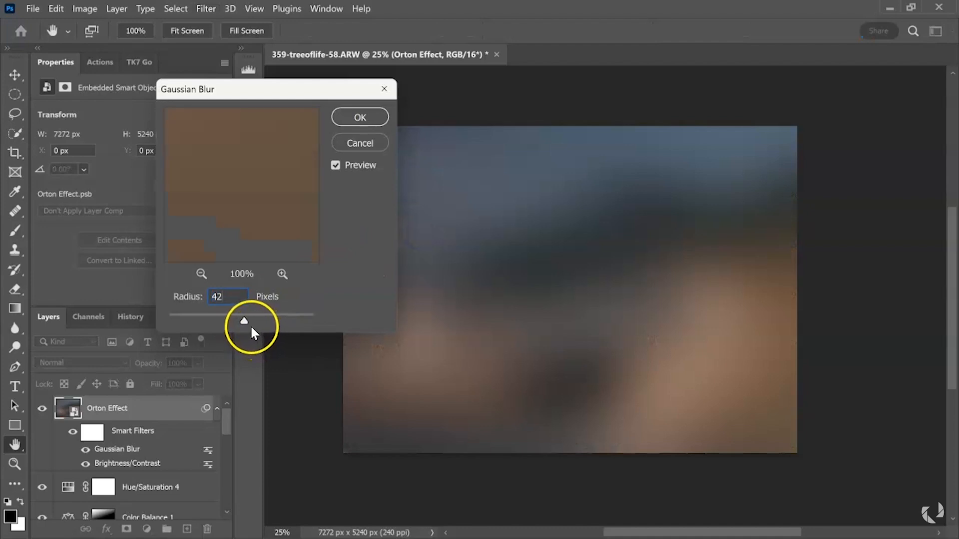
{"action": "left_click", "coordinate": [370, 118]}
{"action": "key", "text": "g"}
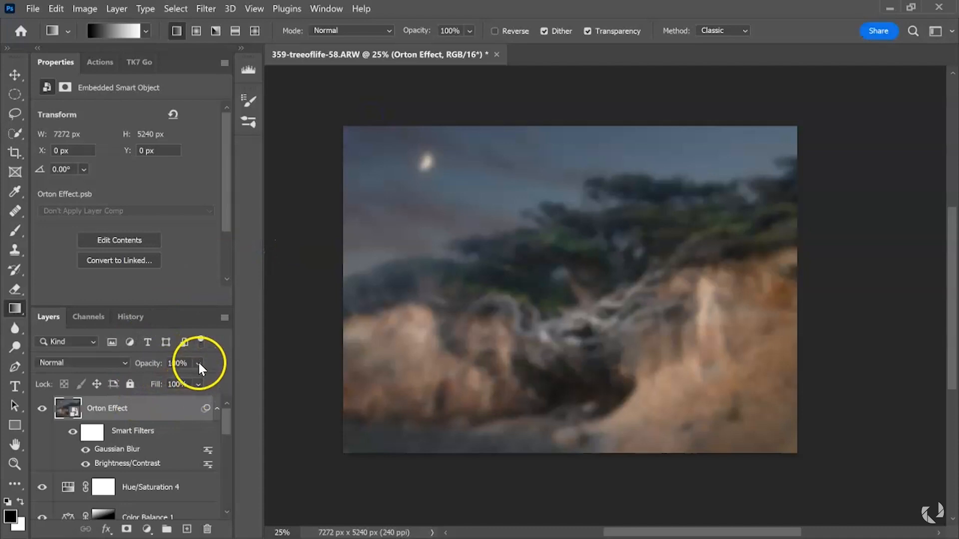
Step: Lower the Orton Effect layer's opacity to 7%, comparing the image with the layer hidden and shown
{"action": "left_click_drag", "start_coordinate": [220, 382], "coordinate": [167, 383]}
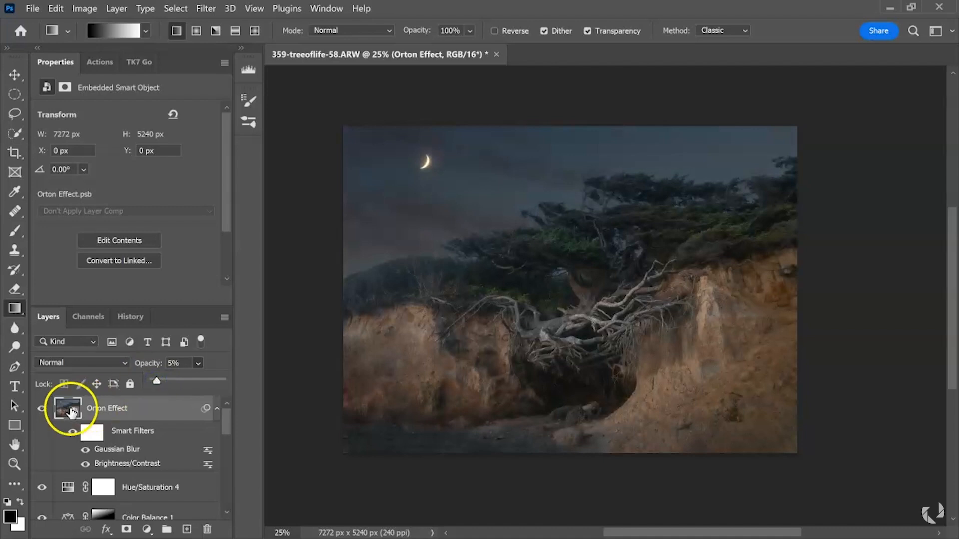
{"action": "left_click", "coordinate": [43, 407]}
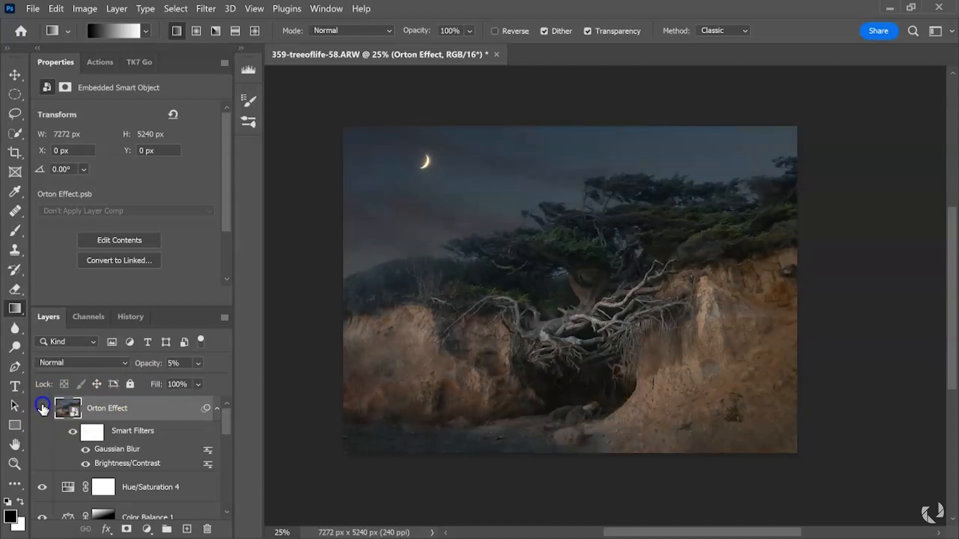
{"action": "left_click", "coordinate": [43, 408]}
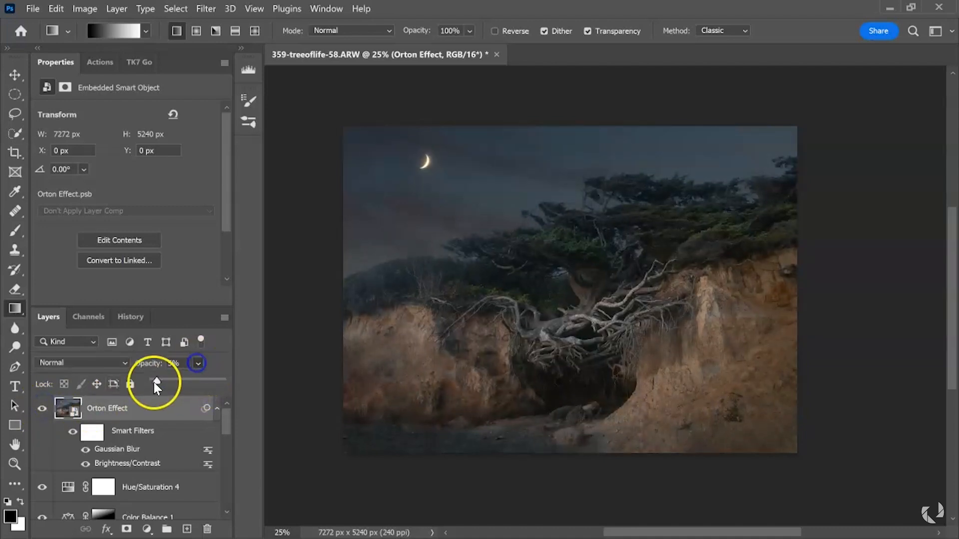
{"action": "left_click", "coordinate": [43, 410]}
{"action": "left_click", "coordinate": [43, 411]}
{"action": "left_click", "coordinate": [44, 411]}
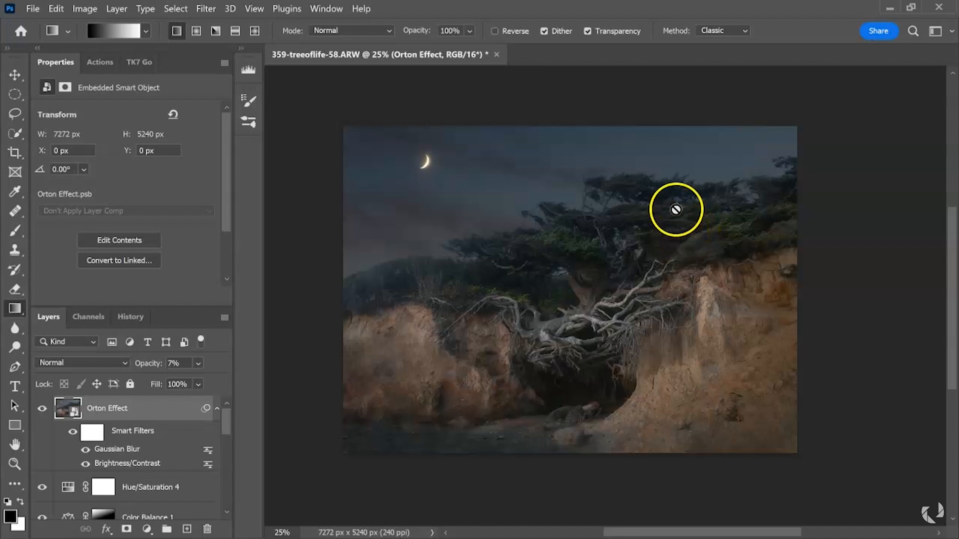
Step: Inspect the roots, tree canopy, sky and sandy slope at 66.67% zoom for remaining flaws
{"action": "key", "text": "ctrl+plus"}
{"action": "key", "text": "ctrl+plus"}
{"action": "key", "text": "ctrl+plus"}
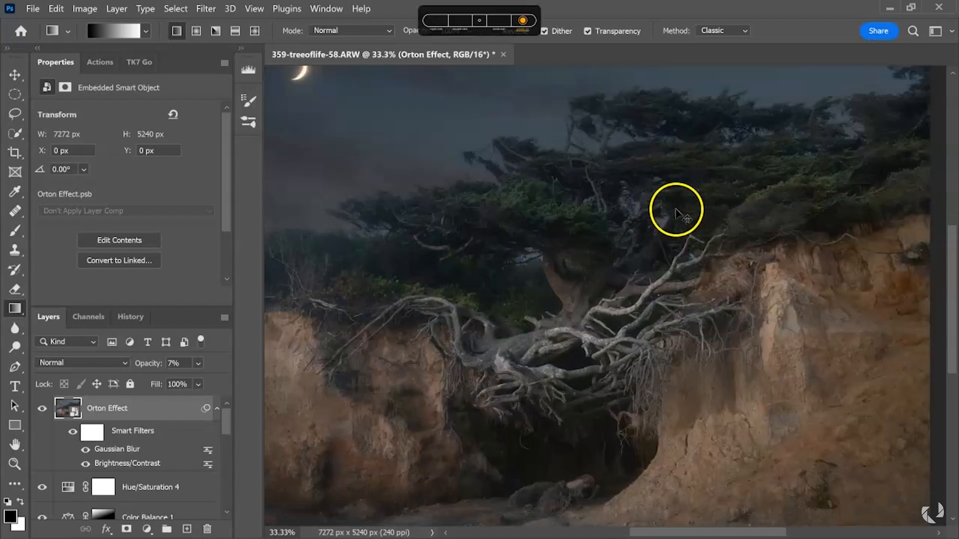
{"action": "key", "text": "ctrl+plus"}
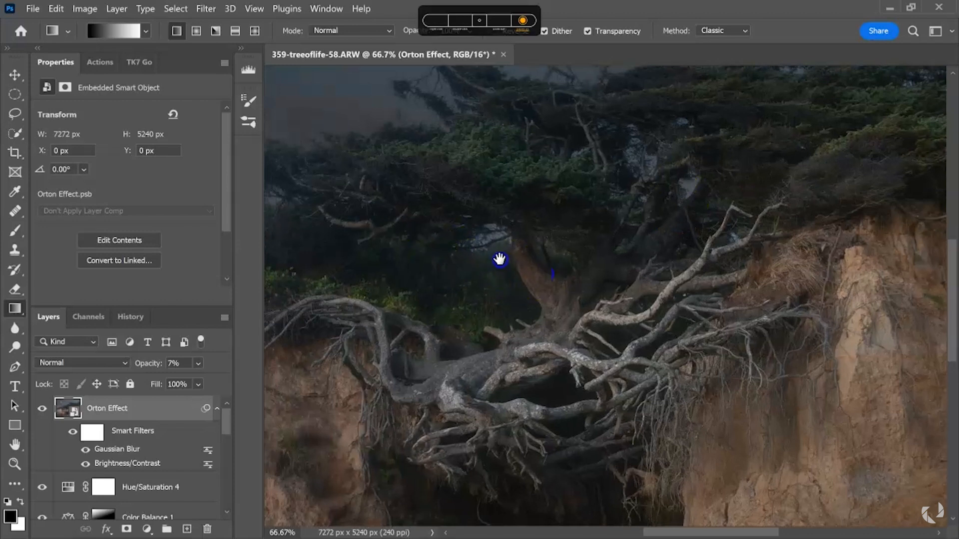
{"action": "left_click_drag", "start_coordinate": [579, 183], "coordinate": [631, 220]}
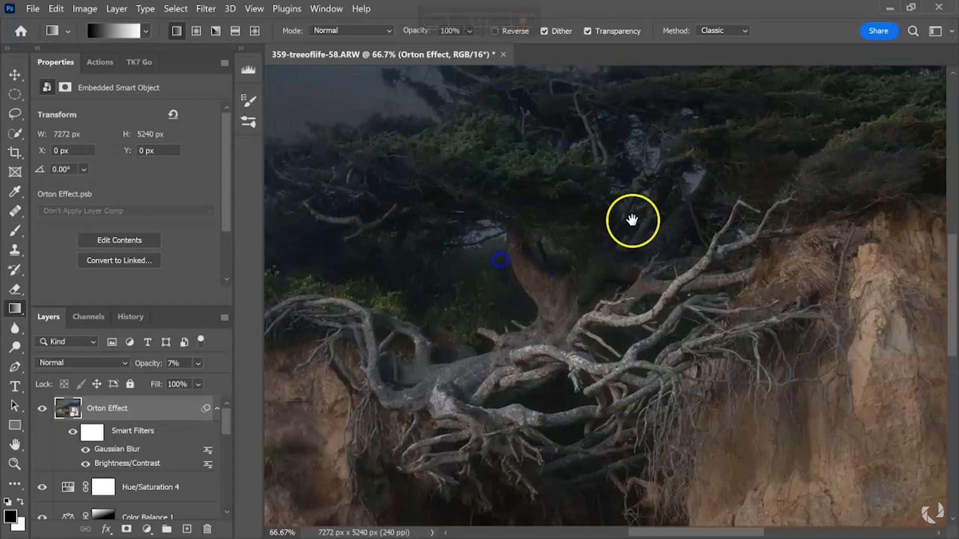
{"action": "mouse_move", "coordinate": [500, 260]}
{"action": "left_mouse_down"}
{"action": "mouse_move", "coordinate": [484, 252]}
{"action": "mouse_move", "coordinate": [507, 250]}
{"action": "left_mouse_up"}
{"action": "left_click_drag", "start_coordinate": [783, 246], "coordinate": [481, 283]}
{"action": "left_click_drag", "start_coordinate": [554, 259], "coordinate": [489, 385]}
{"action": "left_click_drag", "start_coordinate": [669, 274], "coordinate": [508, 314]}
{"action": "left_click_drag", "start_coordinate": [680, 280], "coordinate": [499, 256]}
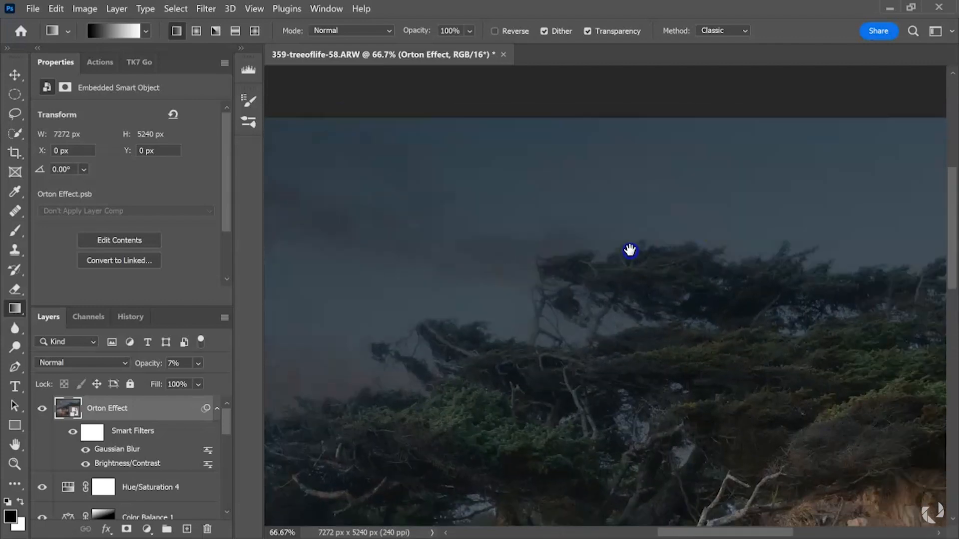
{"action": "left_click_drag", "start_coordinate": [631, 250], "coordinate": [481, 227]}
{"action": "left_click_drag", "start_coordinate": [582, 220], "coordinate": [550, 220]}
{"action": "left_click_drag", "start_coordinate": [608, 315], "coordinate": [553, 199]}
{"action": "left_click_drag", "start_coordinate": [475, 238], "coordinate": [622, 272]}
{"action": "mouse_move", "coordinate": [513, 279]}
{"action": "left_mouse_down"}
{"action": "mouse_move", "coordinate": [544, 283]}
{"action": "mouse_move", "coordinate": [502, 276]}
{"action": "left_mouse_up"}
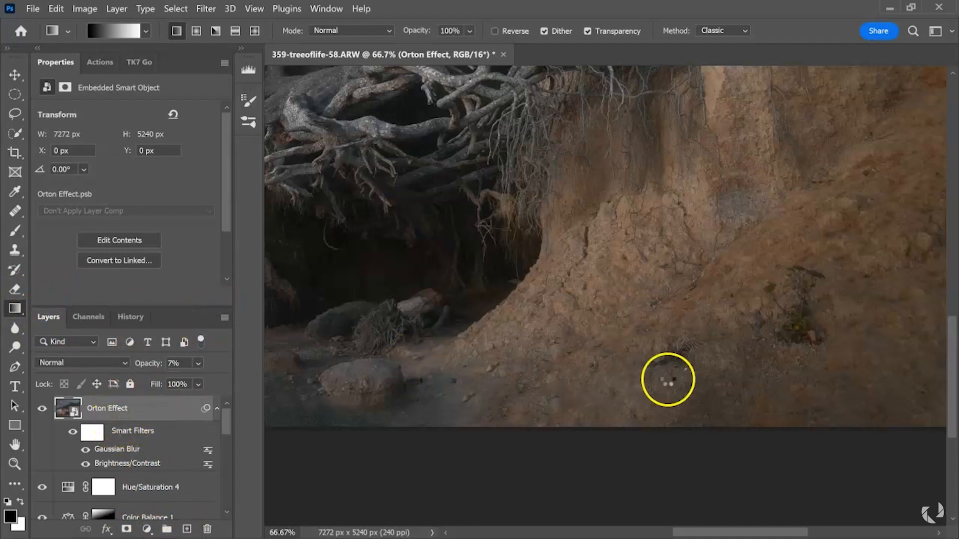
Step: Stamp all visible layers into a new top layer and heal the pale specks low on the sandy slope, reducing the Spot Healing Brush to 125
{"action": "key", "text": "ctrl+shift+alt+e"}
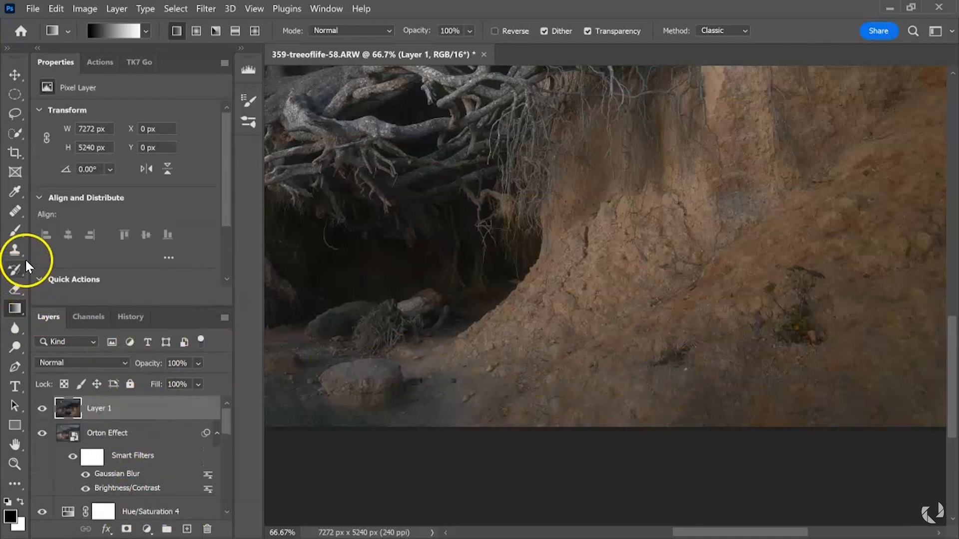
{"action": "left_click_drag", "start_coordinate": [16, 211], "coordinate": [44, 213]}
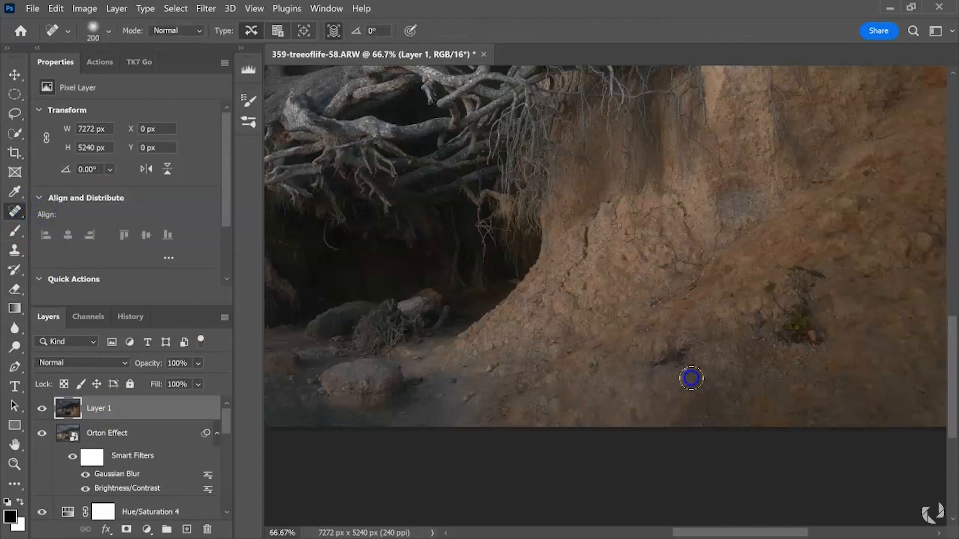
{"action": "left_click", "coordinate": [694, 379]}
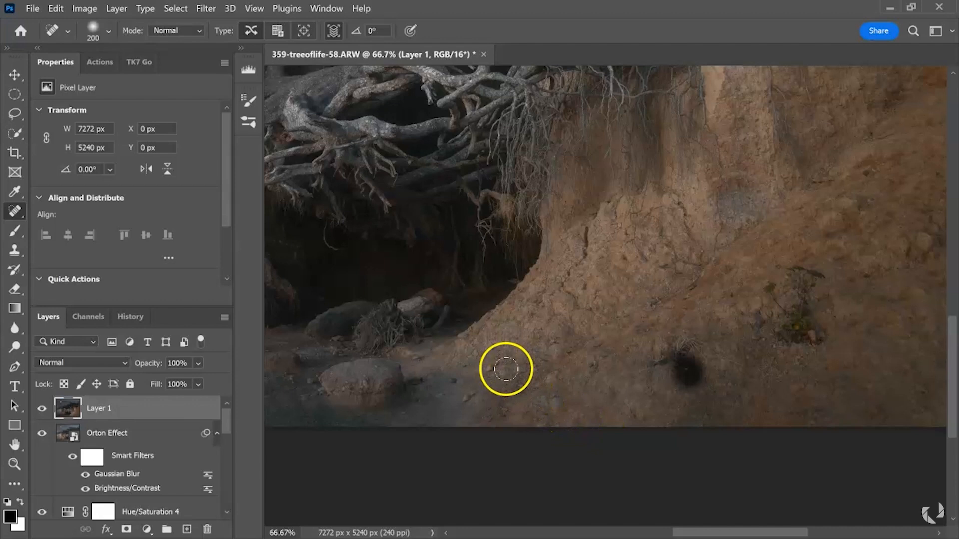
{"action": "key", "text": "bracketleft"}
{"action": "key", "text": "bracketleft"}
{"action": "key", "text": "bracketleft"}
Step: Examine the cliff, bushes and sky beside the tree for further blemishes, and return to viewing the whole photo at 25%
{"action": "left_click_drag", "start_coordinate": [496, 359], "coordinate": [711, 355]}
{"action": "left_click_drag", "start_coordinate": [556, 360], "coordinate": [706, 331]}
{"action": "left_click_drag", "start_coordinate": [559, 340], "coordinate": [723, 343]}
{"action": "left_click_drag", "start_coordinate": [579, 319], "coordinate": [543, 474]}
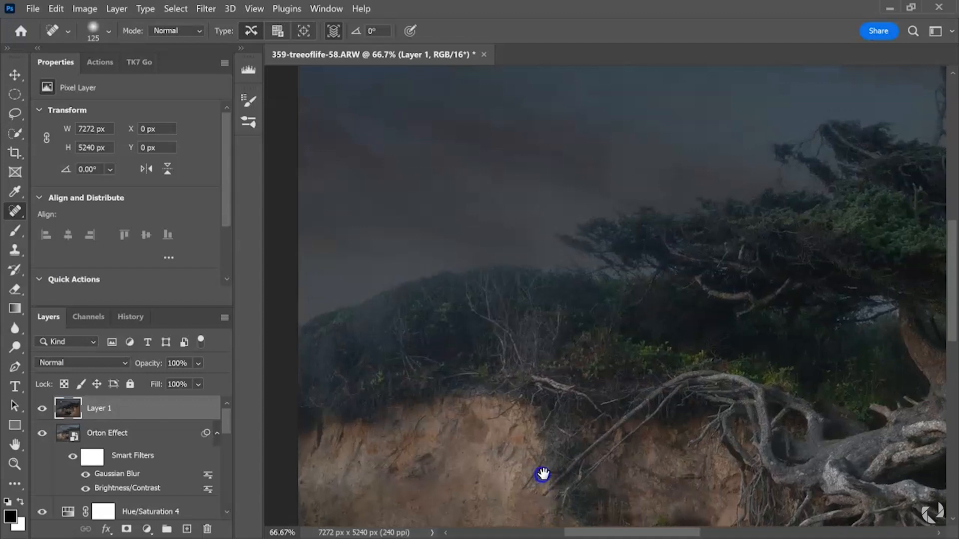
{"action": "scroll", "coordinate": [546, 450], "scroll_direction": "down", "scroll_amount": 2}
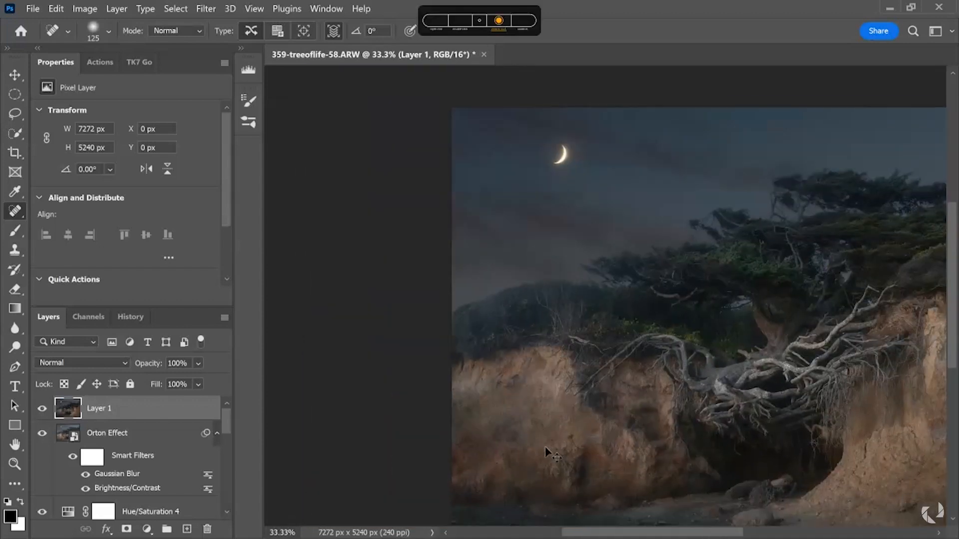
{"action": "scroll", "coordinate": [546, 452], "scroll_direction": "down", "scroll_amount": 1}
{"action": "mouse_move", "coordinate": [817, 343]}
{"action": "left_mouse_down"}
{"action": "mouse_move", "coordinate": [663, 331]}
{"action": "mouse_move", "coordinate": [694, 328]}
{"action": "left_mouse_up"}
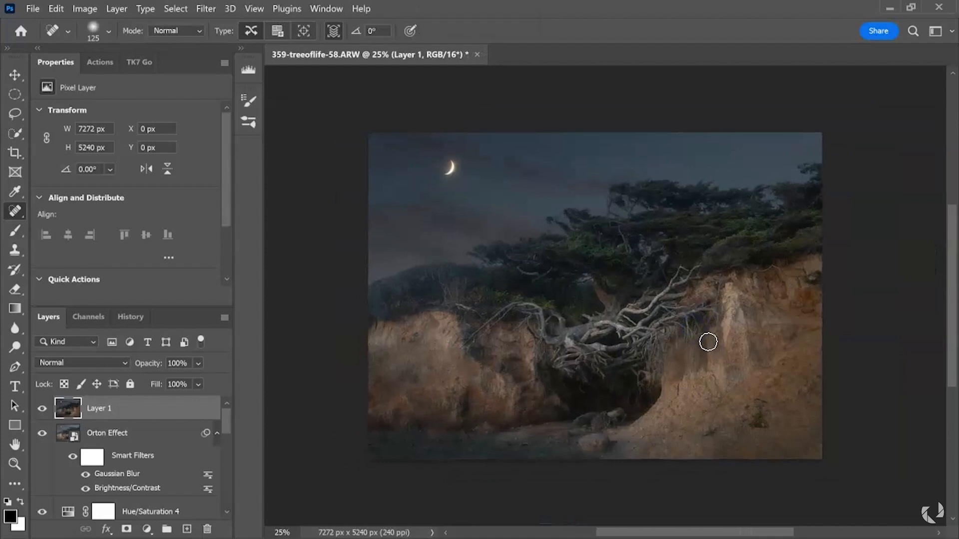